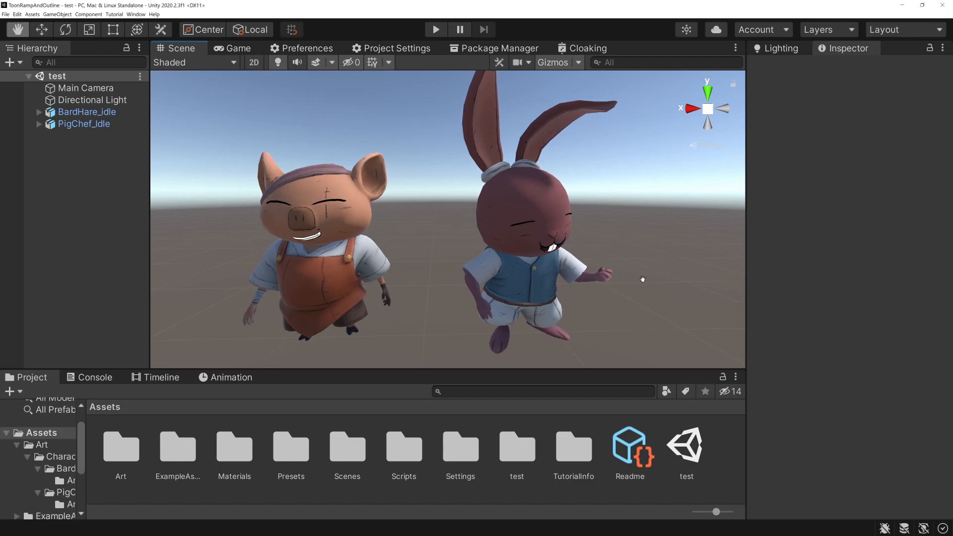
# Examine the pig chef character and the surface settings of its Pig Chef material.
pyautogui.keyDown('alt'); pyautogui.moveTo(649, 282); pyautogui.dragTo(627, 293); pyautogui.keyUp('alt')
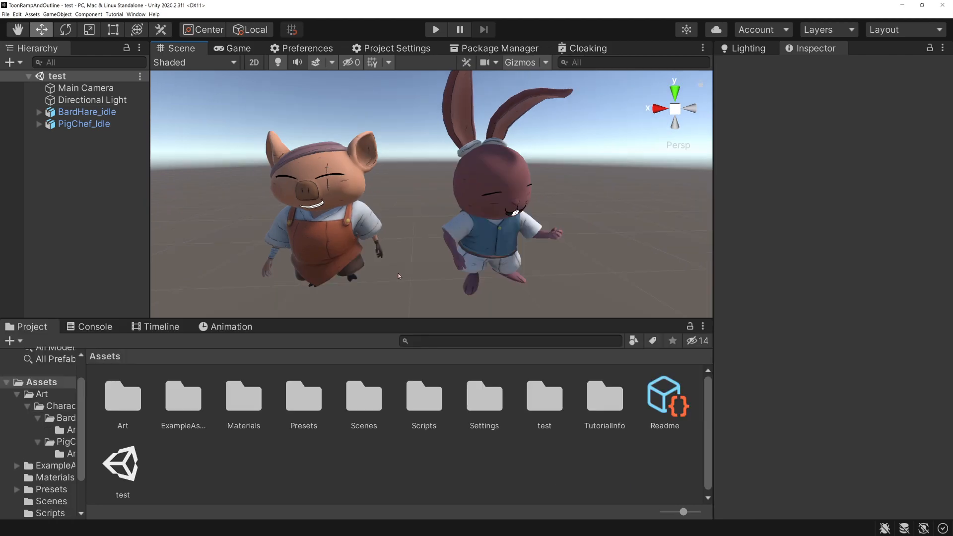
pyautogui.keyDown('alt'); pyautogui.moveTo(340, 277); pyautogui.dragTo(475, 268); pyautogui.keyUp('alt')
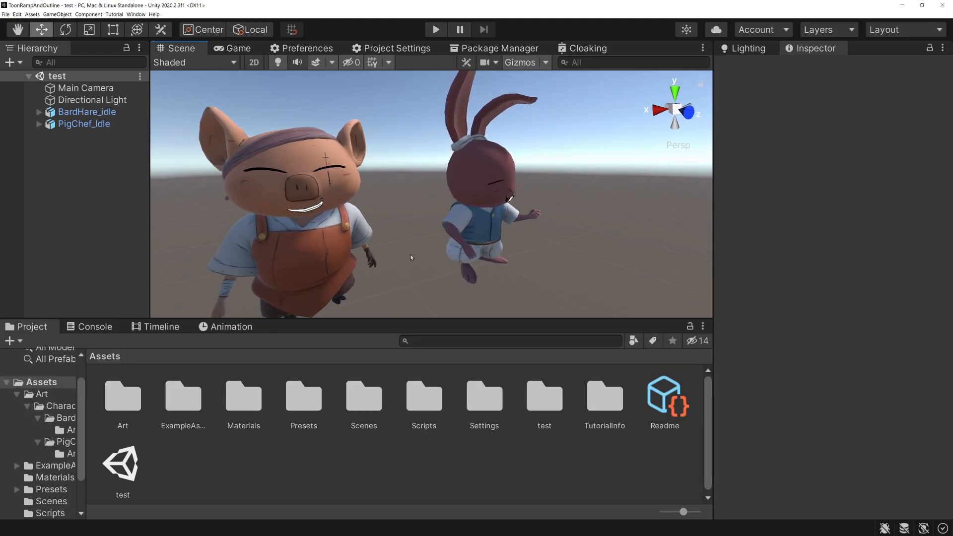
pyautogui.click(327, 271)
pyautogui.click(334, 238)
pyautogui.scroll(-10, 769, 247)
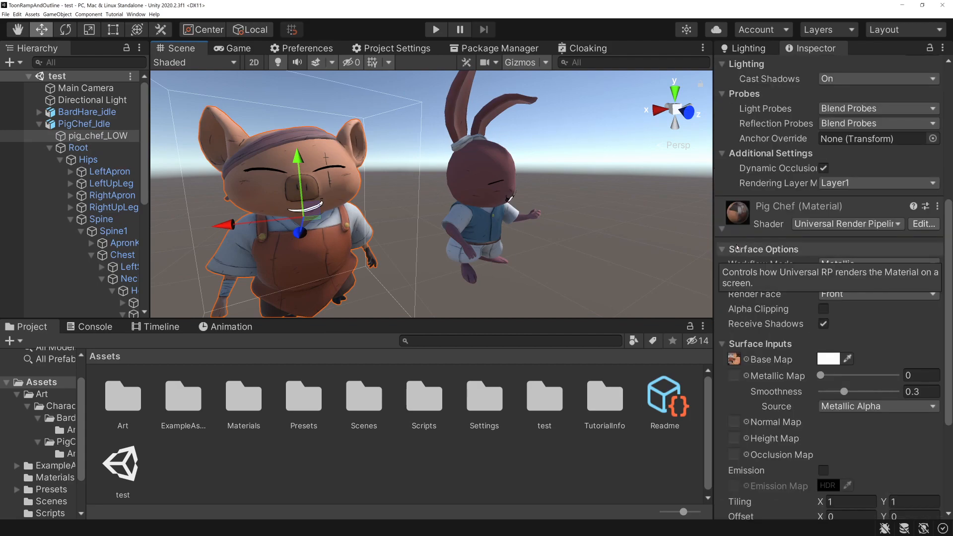
pyautogui.click(550, 161)
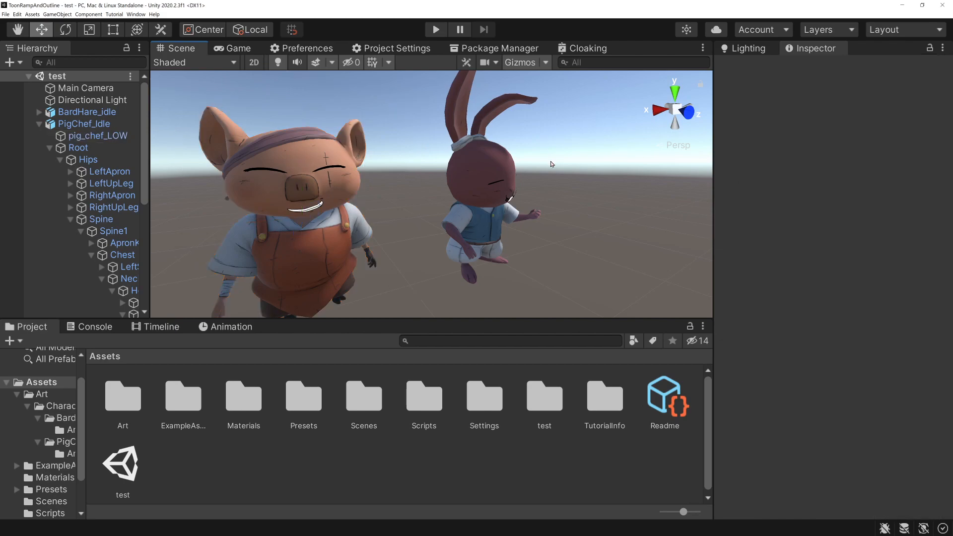
# Frame the Directional Light and examine how it shades the pig and hare characters from several angles.
pyautogui.keyDown('alt'); pyautogui.moveTo(452, 199); pyautogui.dragTo(411, 213); pyautogui.keyUp('alt')
pyautogui.moveTo(411, 213); pyautogui.dragTo(458, 222, button='middle')
pyautogui.keyDown('alt'); pyautogui.moveTo(458, 221); pyautogui.dragTo(313, 241); pyautogui.keyUp('alt')
pyautogui.scroll(3, 358, 202)
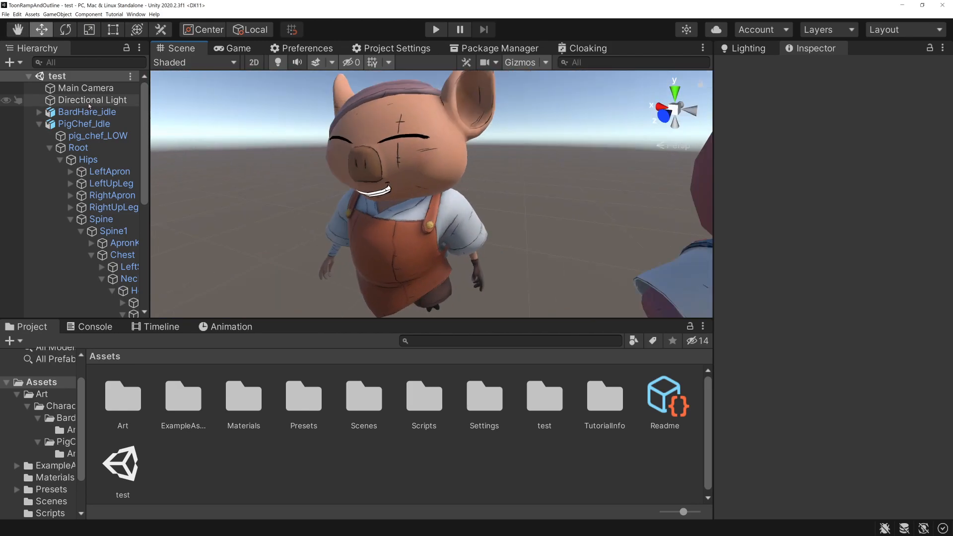
pyautogui.doubleClick(93, 100)
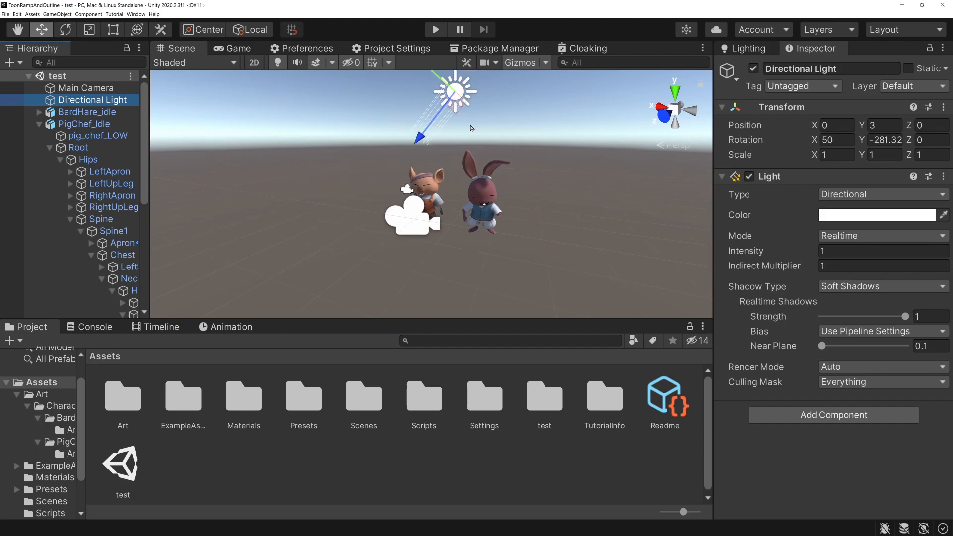
pyautogui.scroll(5, 471, 128)
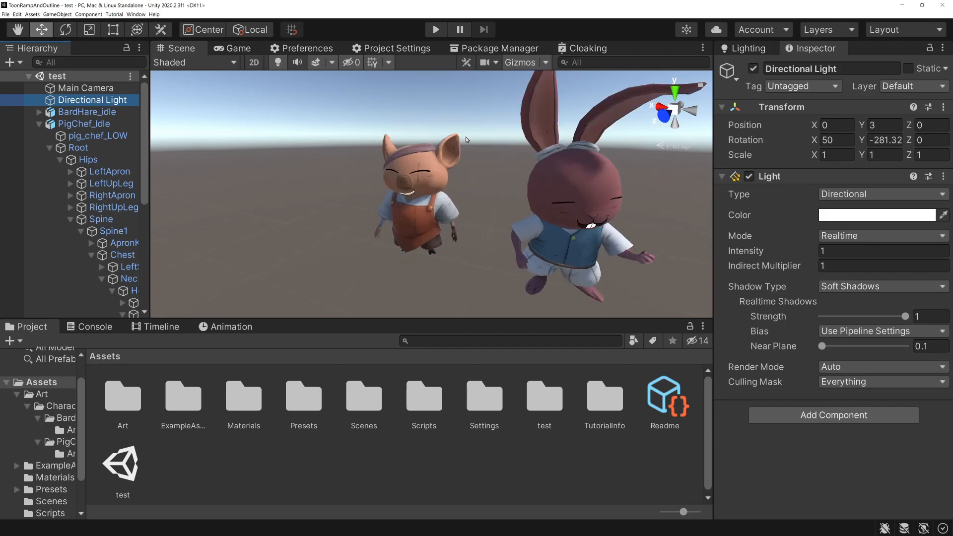
pyautogui.keyDown('alt'); pyautogui.moveTo(462, 134); pyautogui.dragTo(425, 246); pyautogui.keyUp('alt')
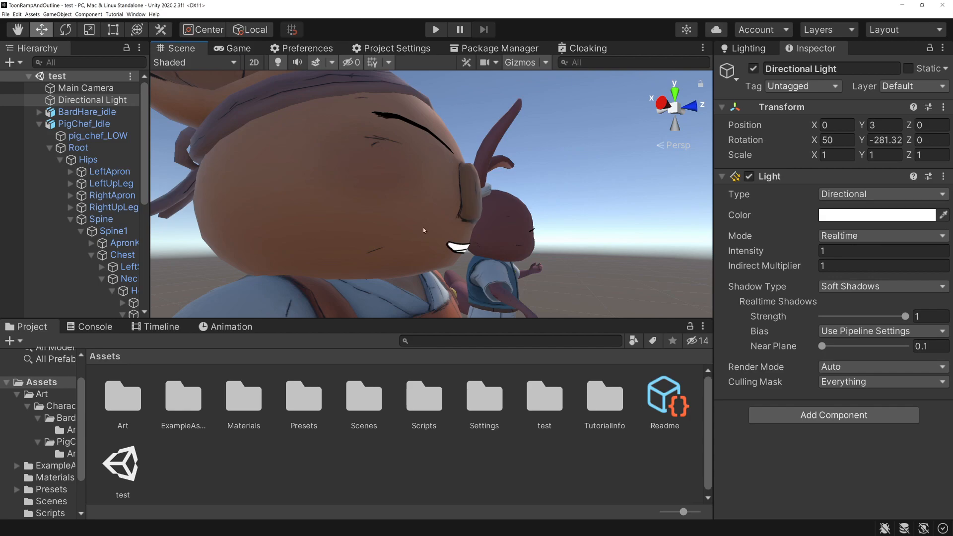
pyautogui.scroll(-5, 422, 232)
pyautogui.keyDown('alt'); pyautogui.moveTo(422, 232); pyautogui.dragTo(392, 243); pyautogui.keyUp('alt')
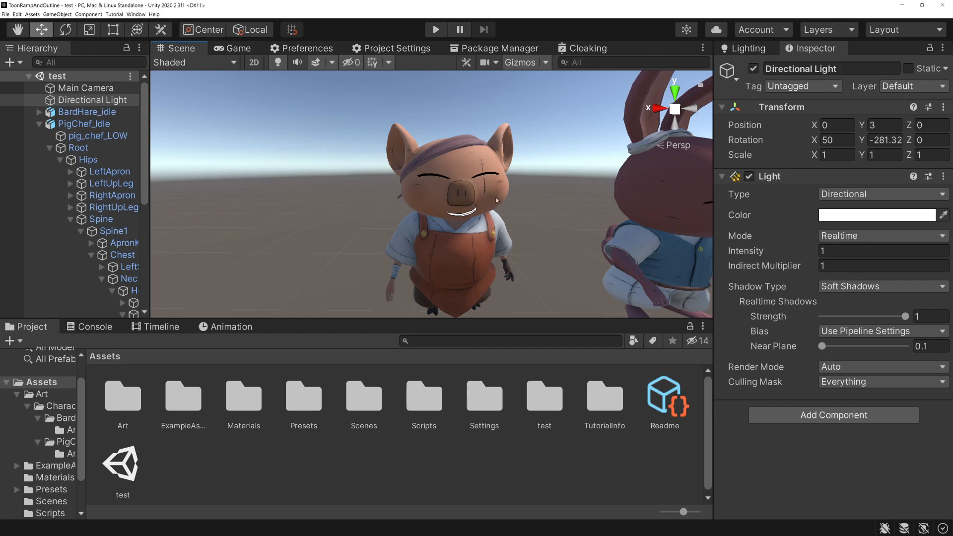
# Change the pig_chef_LOW mesh's Pig Chef material to the Universal Render Pipeline Unlit shader.
pyautogui.click(455, 171)
pyautogui.click(481, 169)
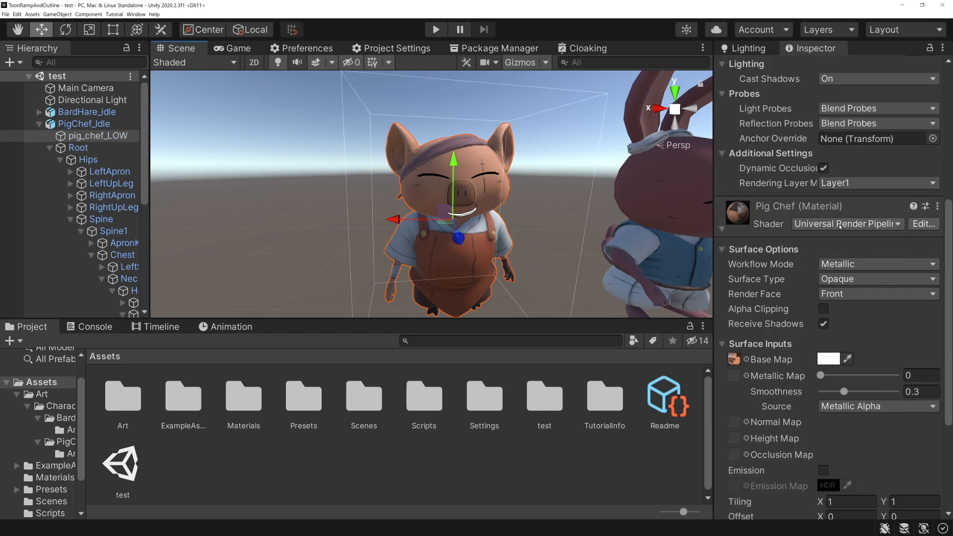
pyautogui.click(849, 223)
pyautogui.click(810, 312)
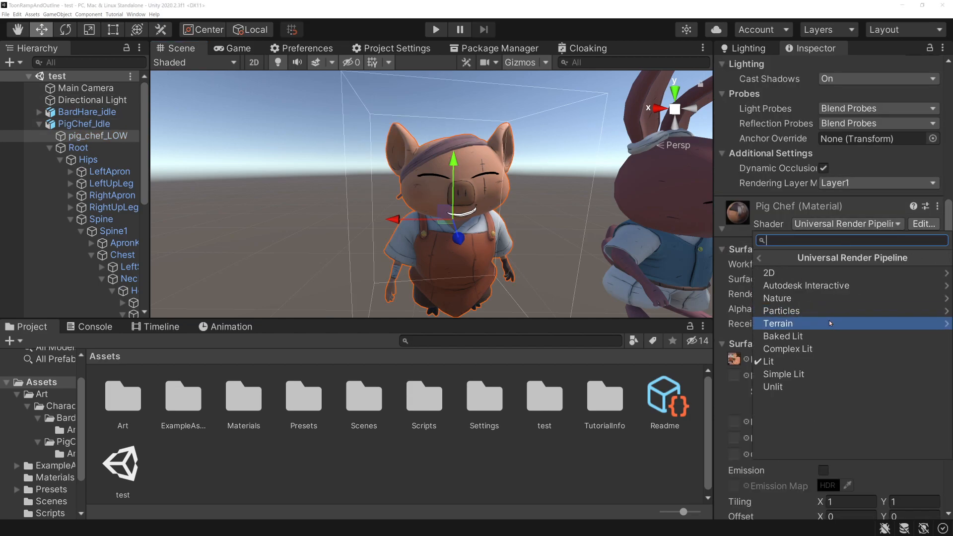
pyautogui.click(807, 387)
# Switch the bard_hare_LOW mesh's Bard Hare material to the Universal Render Pipeline Unlit shader.
pyautogui.moveTo(586, 281); pyautogui.dragTo(544, 290, button='middle')
pyautogui.click(610, 219)
pyautogui.click(611, 219)
pyautogui.scroll(-1, 795, 357)
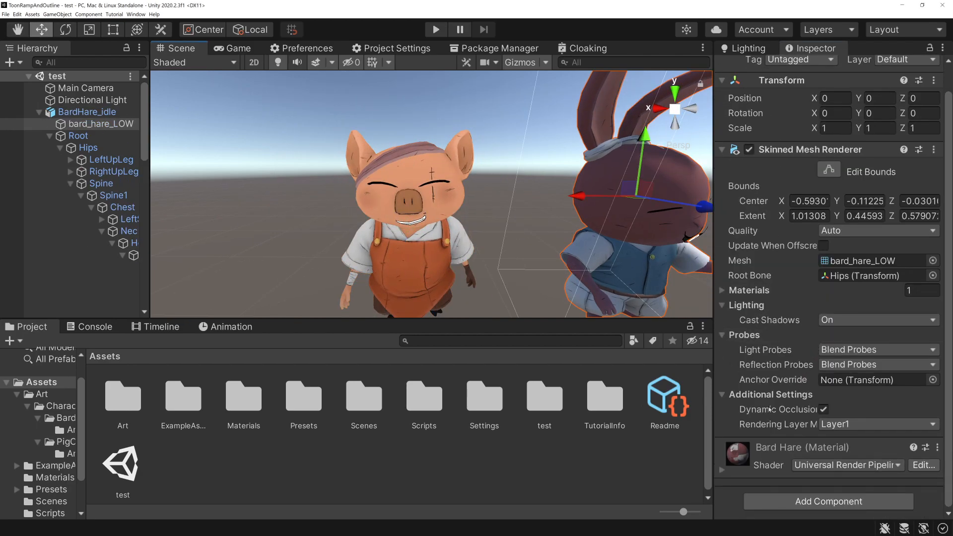
pyautogui.click(721, 470)
pyautogui.scroll(-10, 844, 199)
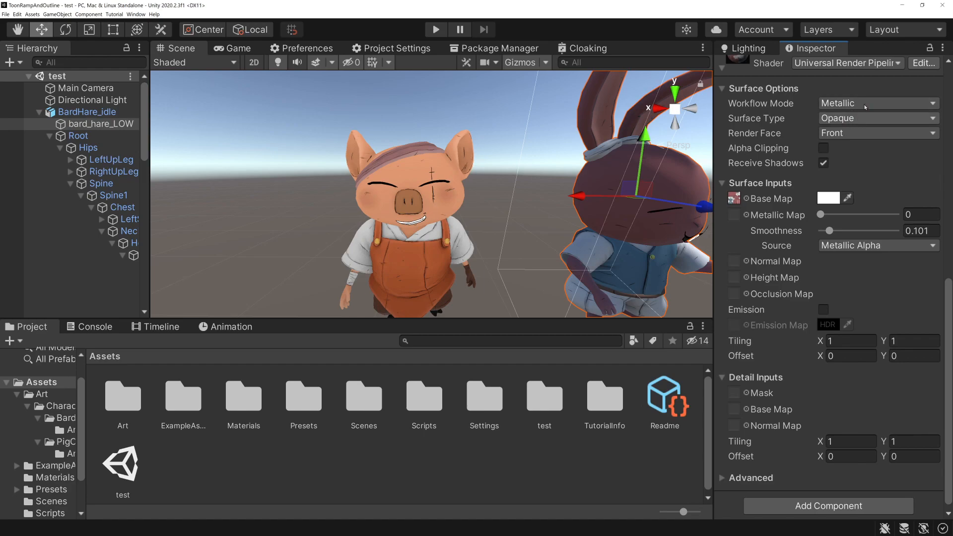
pyautogui.click(901, 63)
pyautogui.click(819, 149)
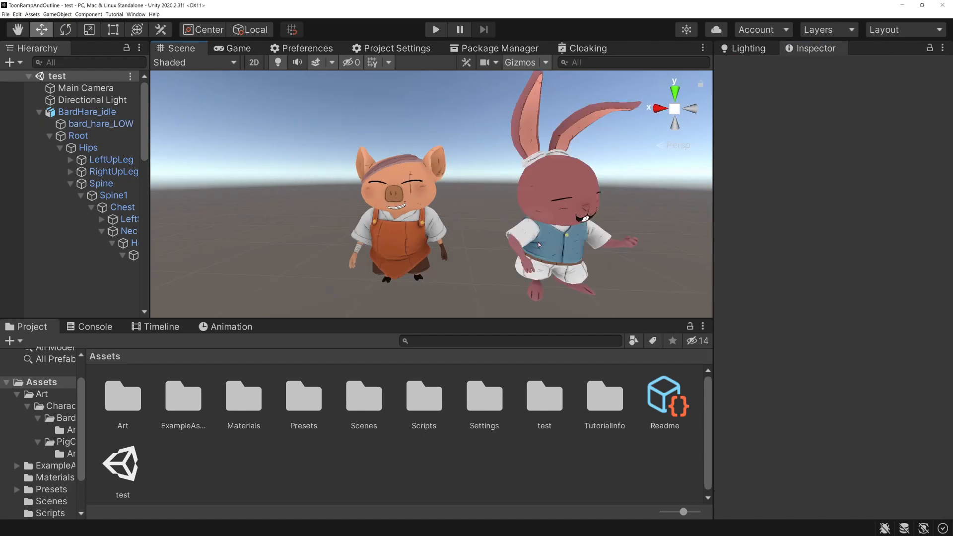
pyautogui.keyDown('alt'); pyautogui.moveTo(541, 245); pyautogui.dragTo(358, 185); pyautogui.keyUp('alt')
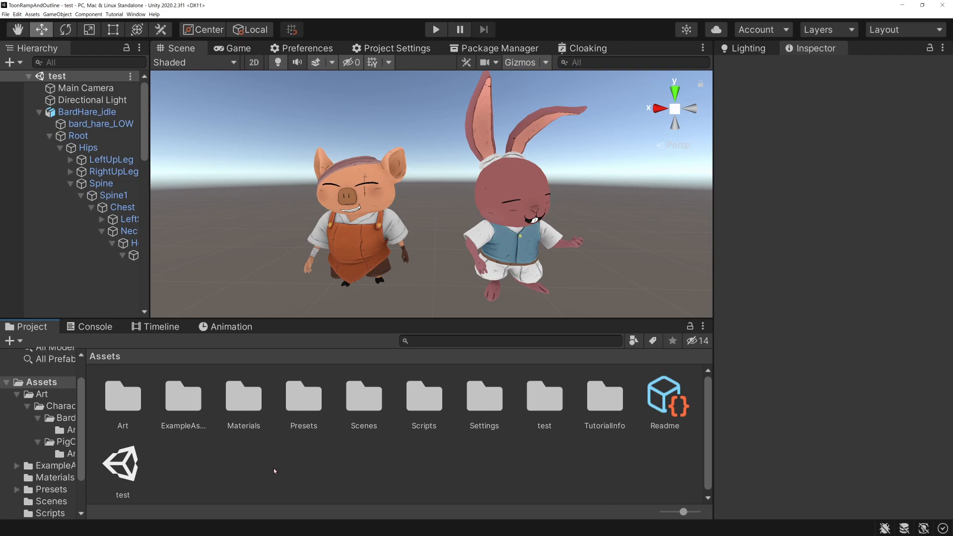
# Create a new folder named Shaders in the project's Assets folder.
pyautogui.rightClick(238, 462)
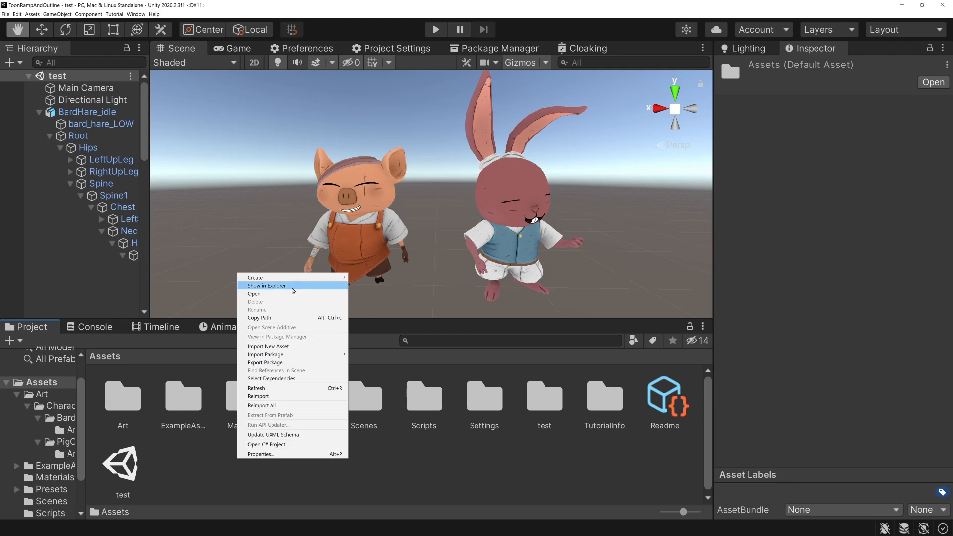
pyautogui.moveTo(298, 278)
pyautogui.click(396, 235)
pyautogui.write('Shaders')
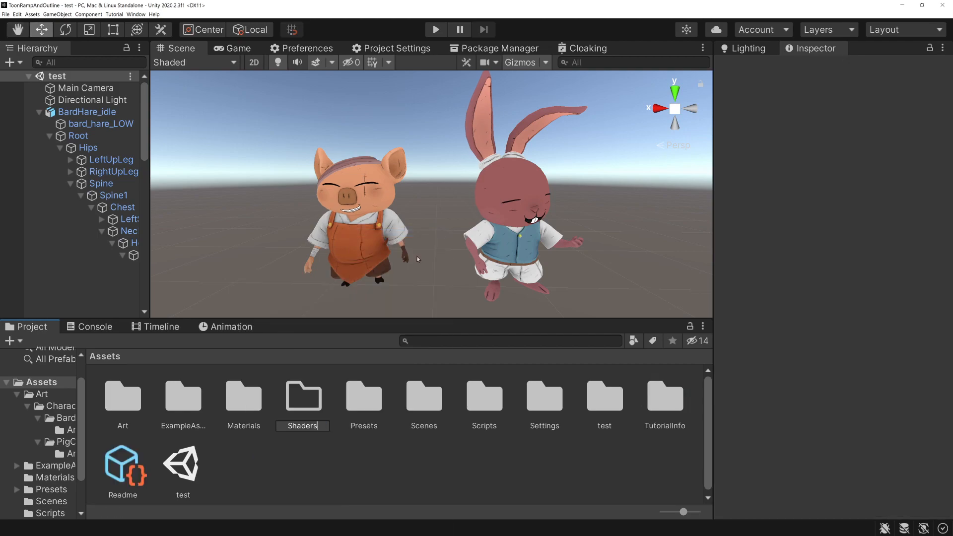
pyautogui.press('Return')
# Create a Universal Render Pipeline Unlit Shader Graph named Outline inside the Shaders folder.
pyautogui.doubleClick(541, 400)
pyautogui.rightClick(284, 422)
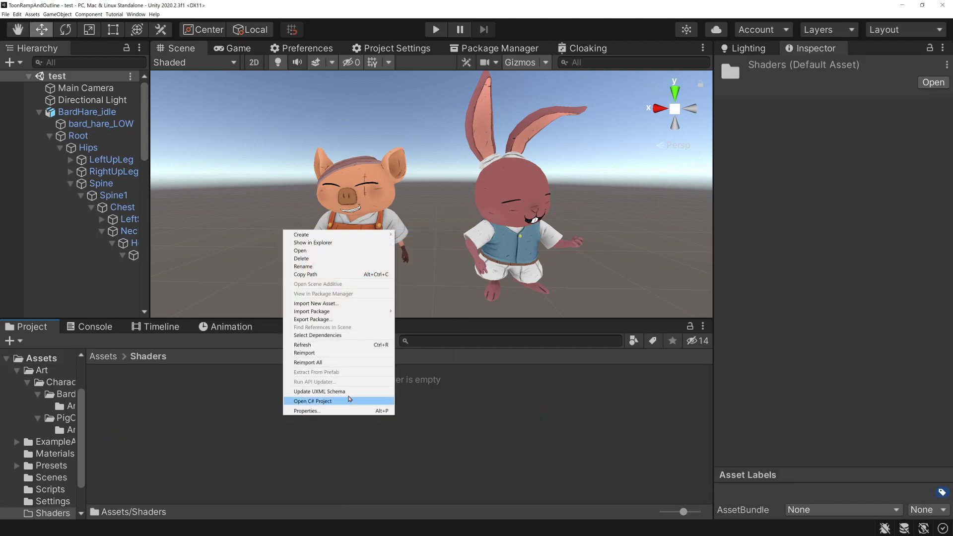
pyautogui.moveTo(377, 235)
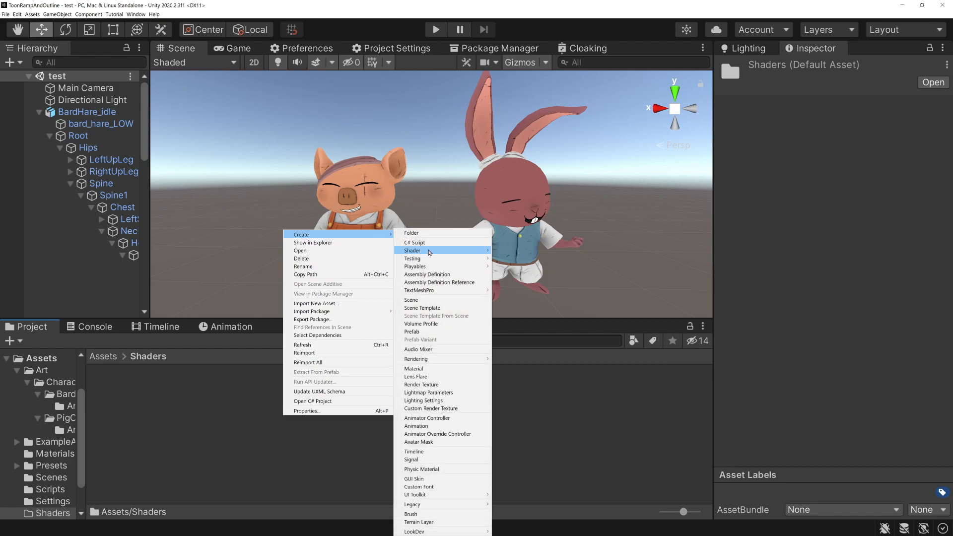
pyautogui.moveTo(430, 250)
pyautogui.moveTo(544, 310)
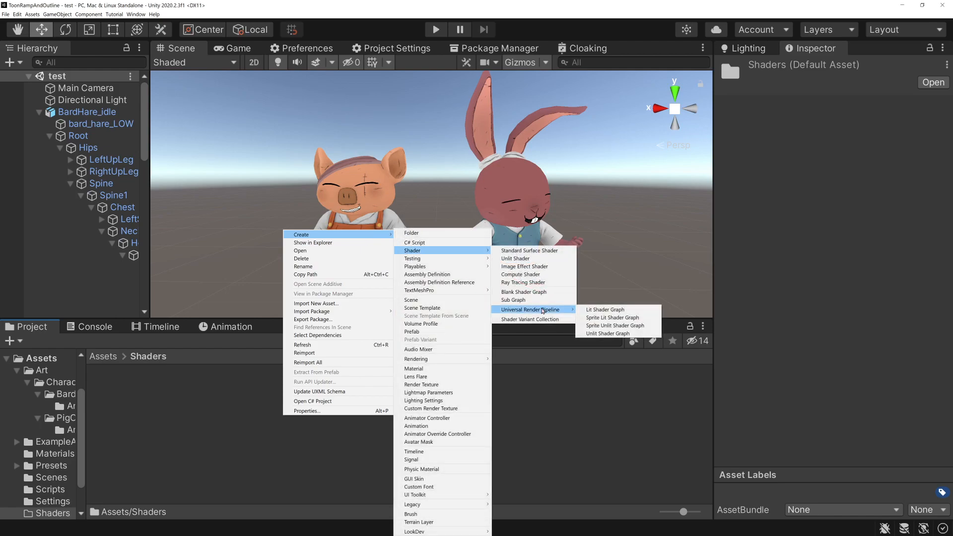
pyautogui.click(611, 334)
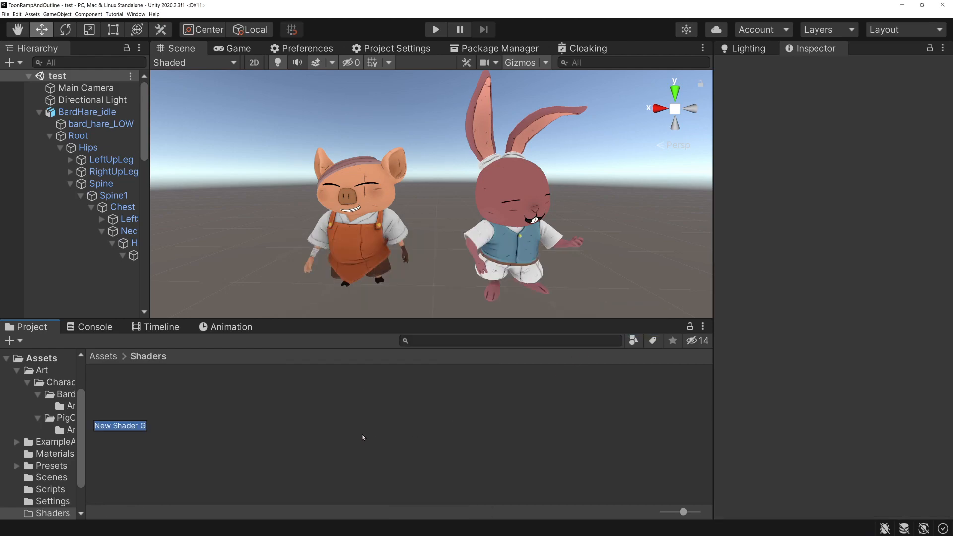
pyautogui.write('Outline')
pyautogui.press('Return')
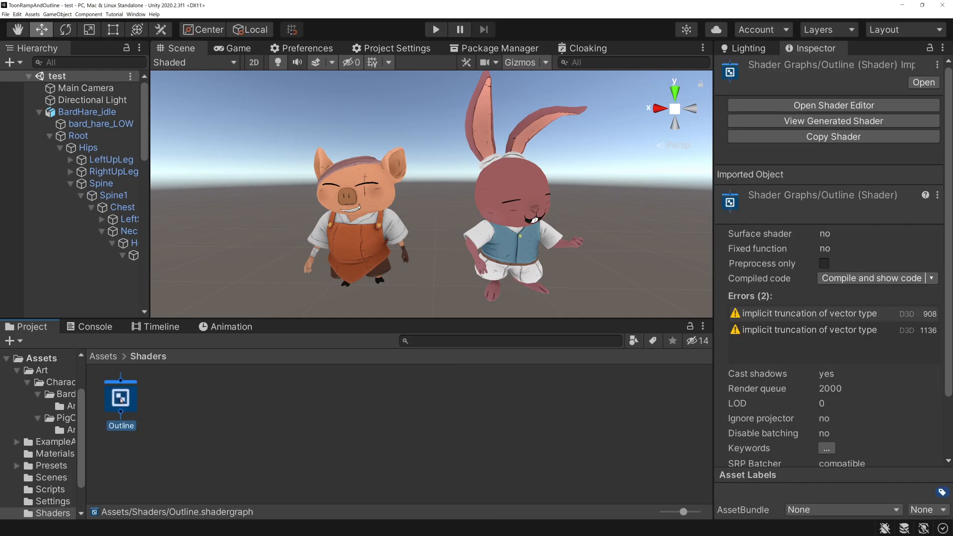
# Open the Outline shader graph in a maximized editor and hide the Graph Inspector.
pyautogui.doubleClick(121, 400)
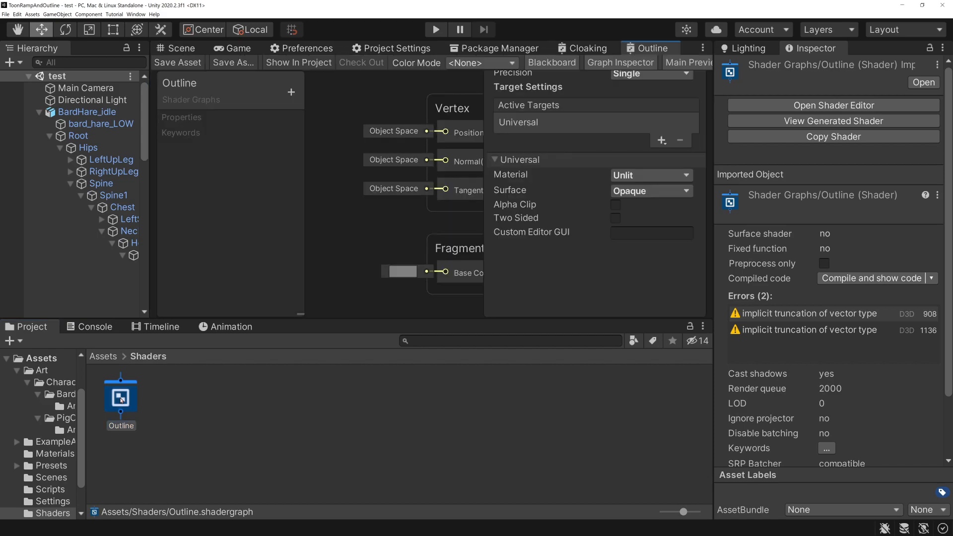
pyautogui.click(718, 59)
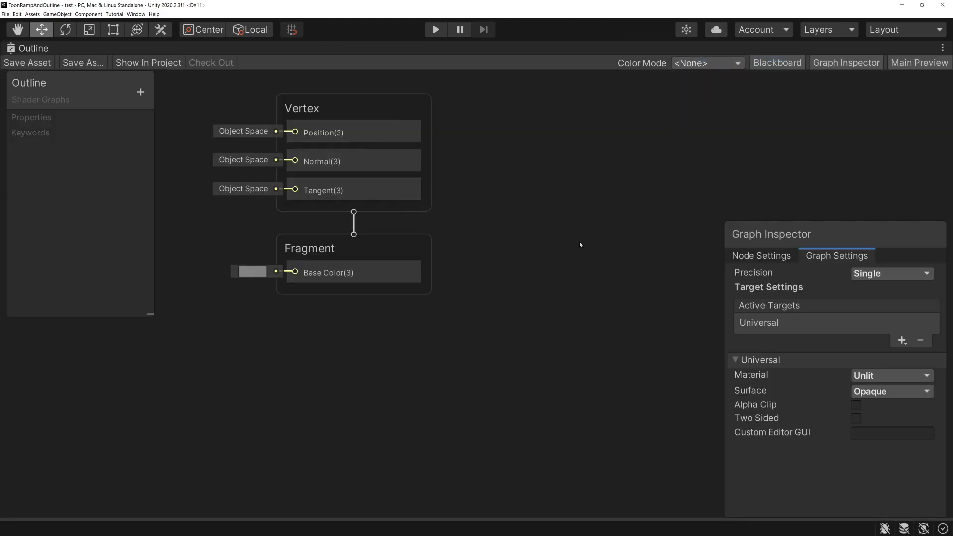
pyautogui.click(846, 63)
pyautogui.moveTo(460, 265)
pyautogui.mouseDown(button='middle')
pyautogui.moveTo(724, 306)
pyautogui.moveTo(417, 255)
pyautogui.moveTo(487, 258)
pyautogui.moveTo(318, 278)
pyautogui.moveTo(565, 254)
pyautogui.moveTo(415, 253)
pyautogui.moveTo(585, 249)
pyautogui.moveTo(463, 253)
pyautogui.mouseUp(button='middle')
pyautogui.scroll(-4, 439, 260)
pyautogui.scroll(3, 439, 259)
pyautogui.scroll(-1, 439, 258)
pyautogui.scroll(2, 439, 258)
pyautogui.scroll(-1, 439, 258)
pyautogui.scroll(-1, 439, 256)
pyautogui.scroll(3, 439, 257)
pyautogui.scroll(-1, 439, 257)
pyautogui.scroll(-2, 439, 257)
# Add a Normal Vector node to the Outline graph and set its Space to Object.
pyautogui.moveTo(432, 258); pyautogui.dragTo(575, 219, button='middle')
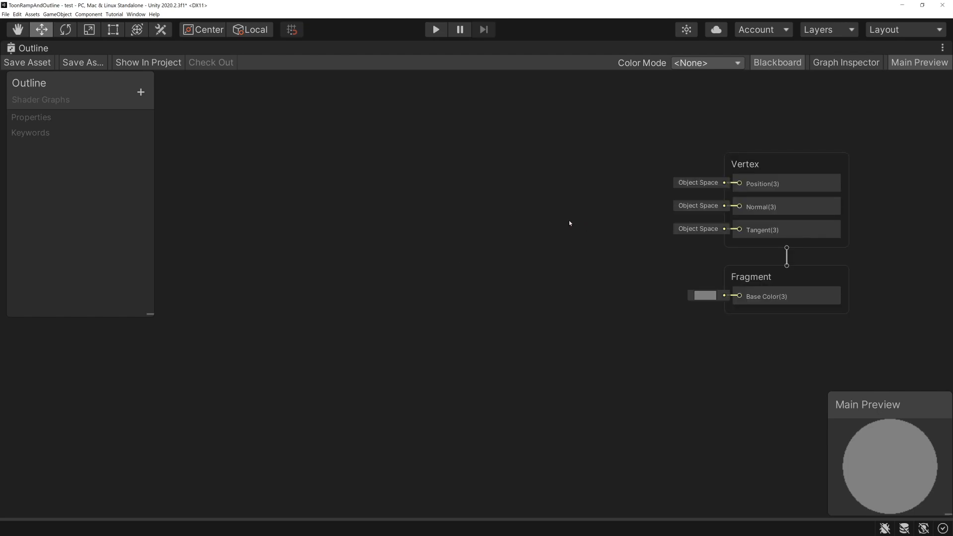
pyautogui.rightClick(329, 182)
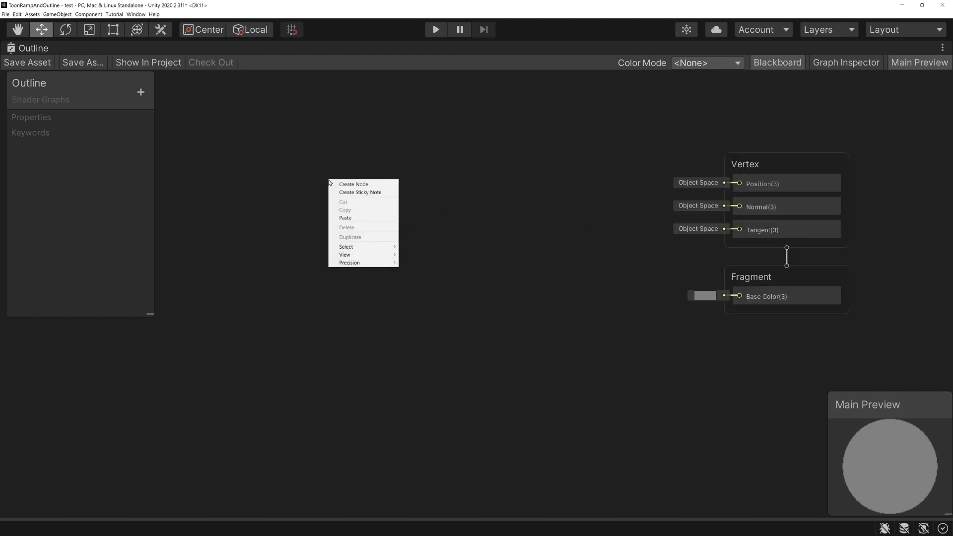
pyautogui.click(353, 186)
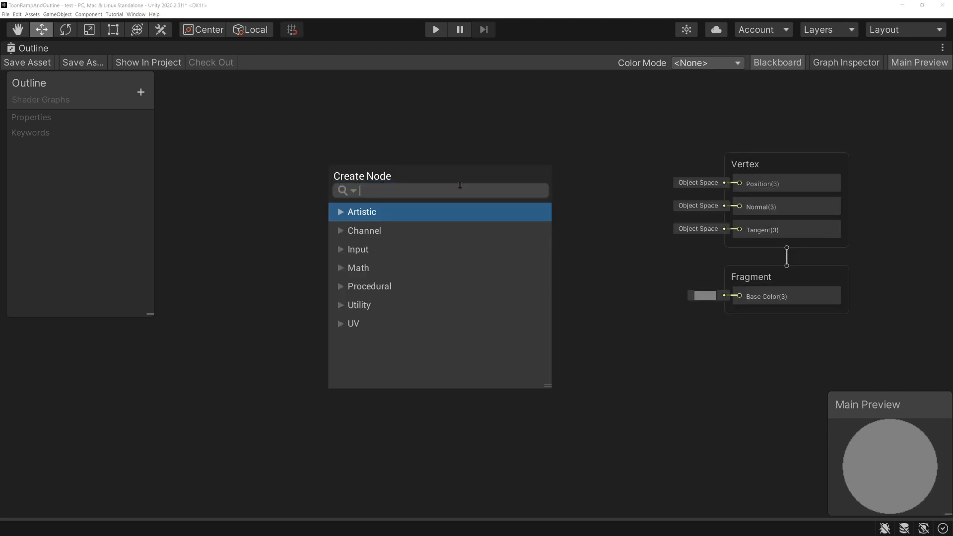
pyautogui.write('normal ve')
pyautogui.press('Return')
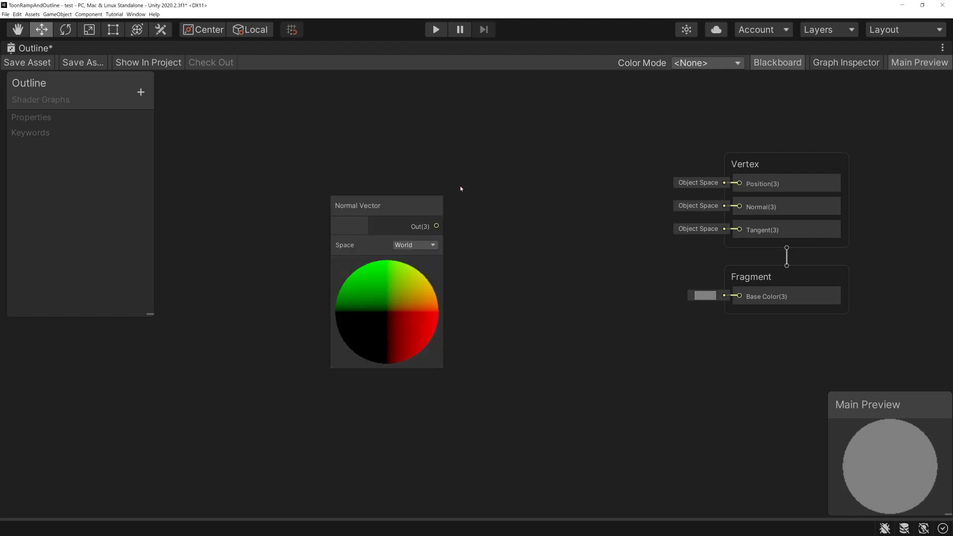
pyautogui.click(421, 251)
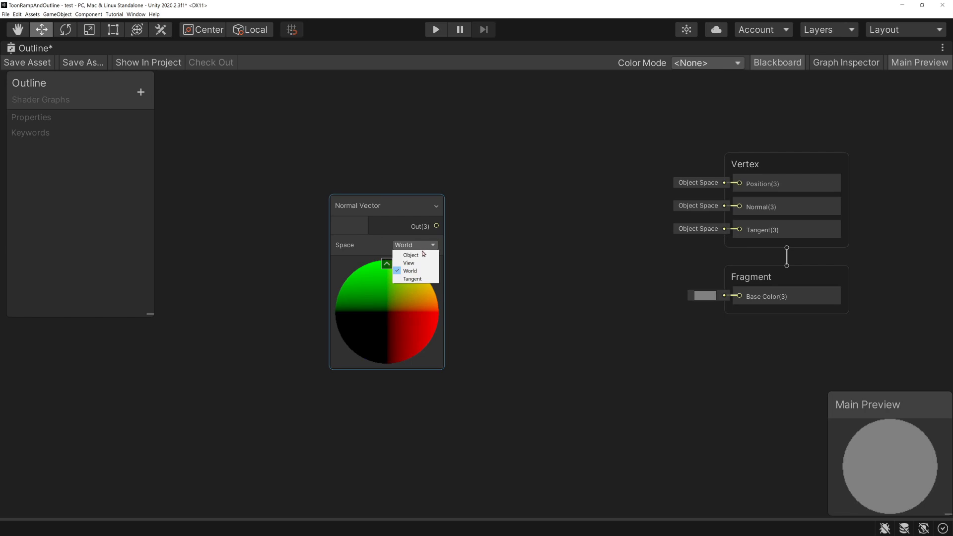
pyautogui.click(423, 258)
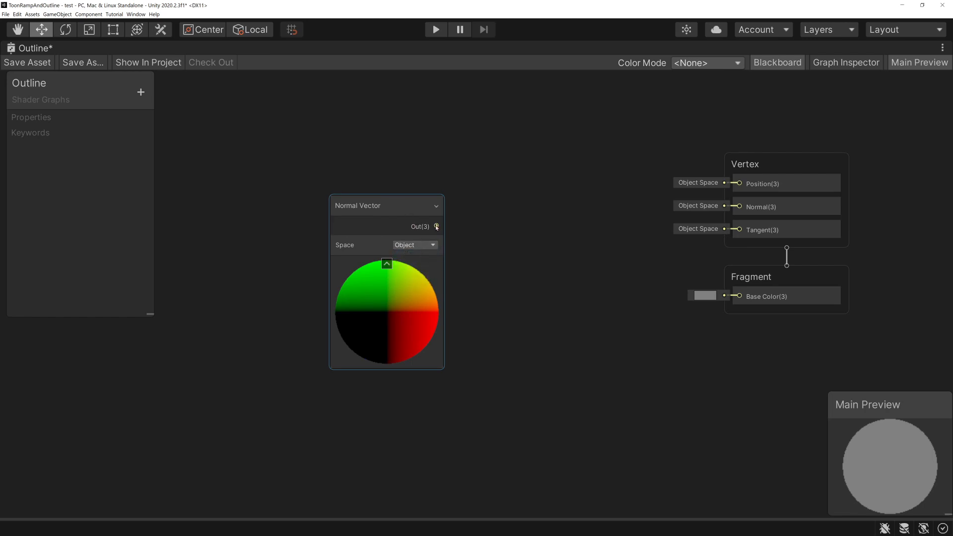
# Add a Multiply node fed by the Normal Vector output at input A and place it beside that node.
pyautogui.moveTo(437, 226); pyautogui.dragTo(506, 241)
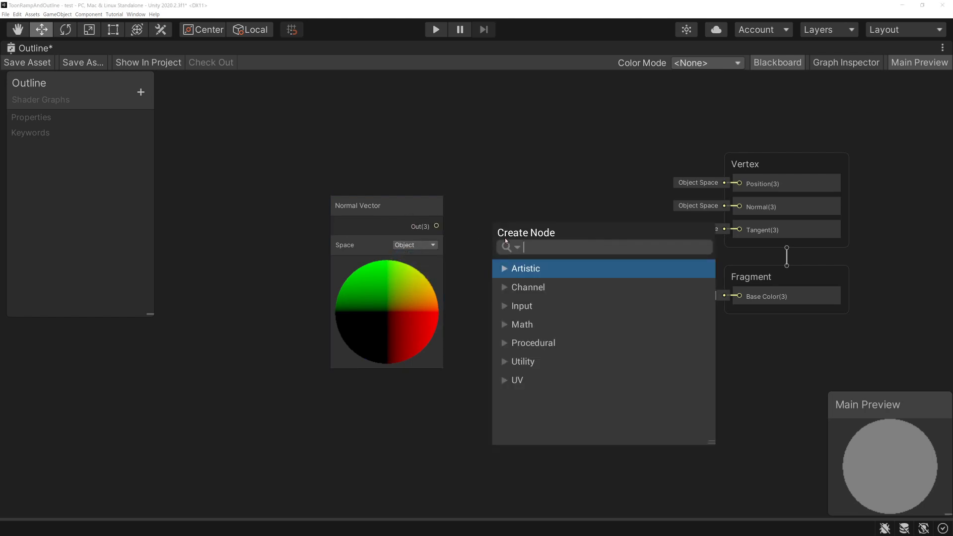
pyautogui.write('mul;')
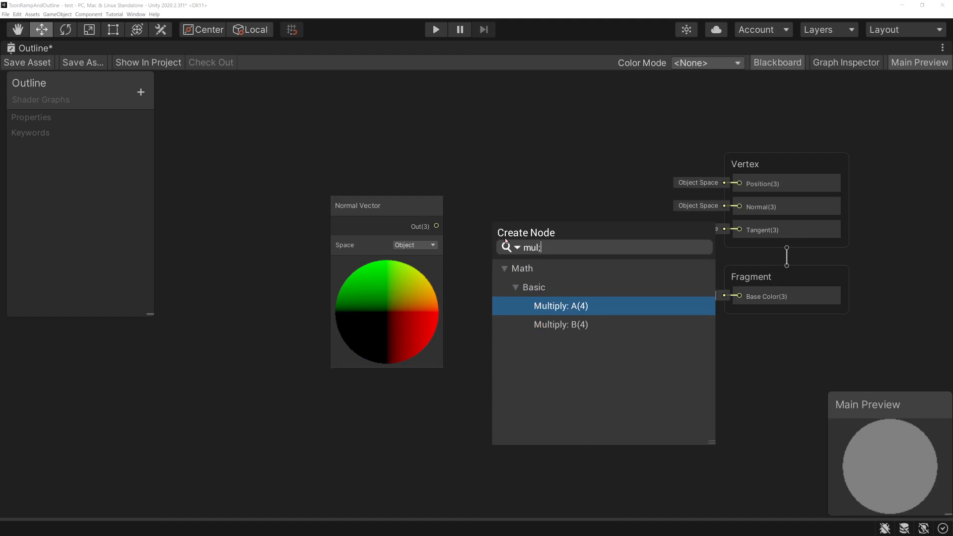
pyautogui.press('Return')
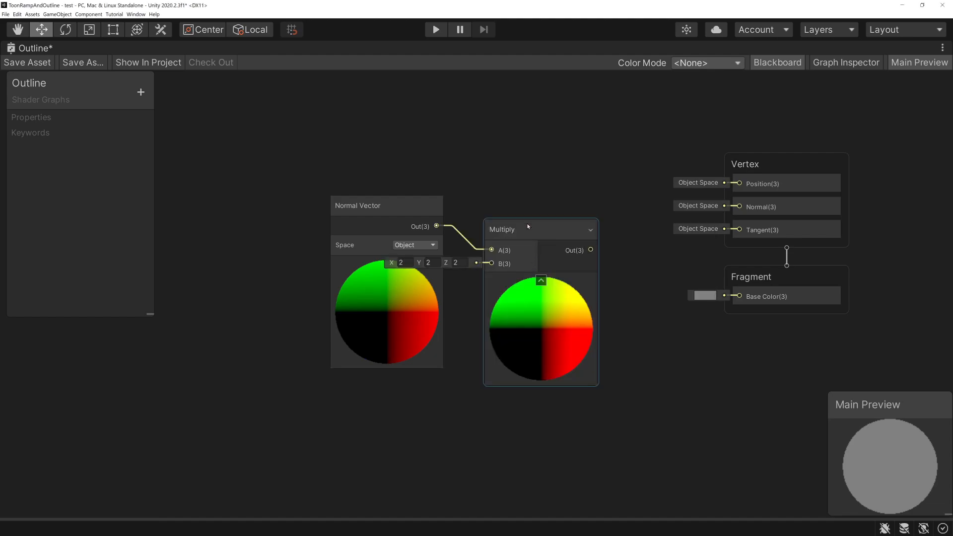
pyautogui.moveTo(528, 226); pyautogui.dragTo(522, 239)
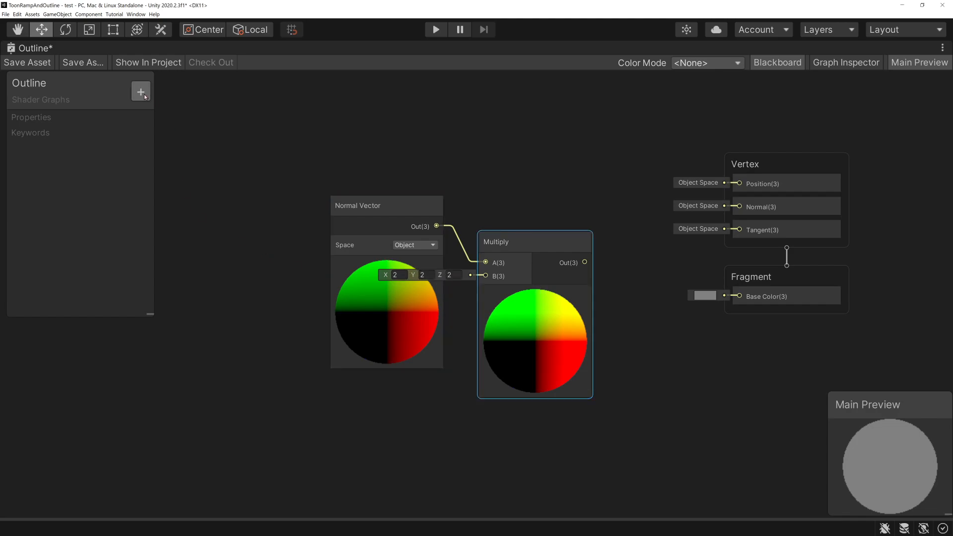
# Add a Float property named Thickness to the Outline graph.
pyautogui.click(141, 92)
pyautogui.click(201, 99)
pyautogui.write('Thickness')
pyautogui.press('Return')
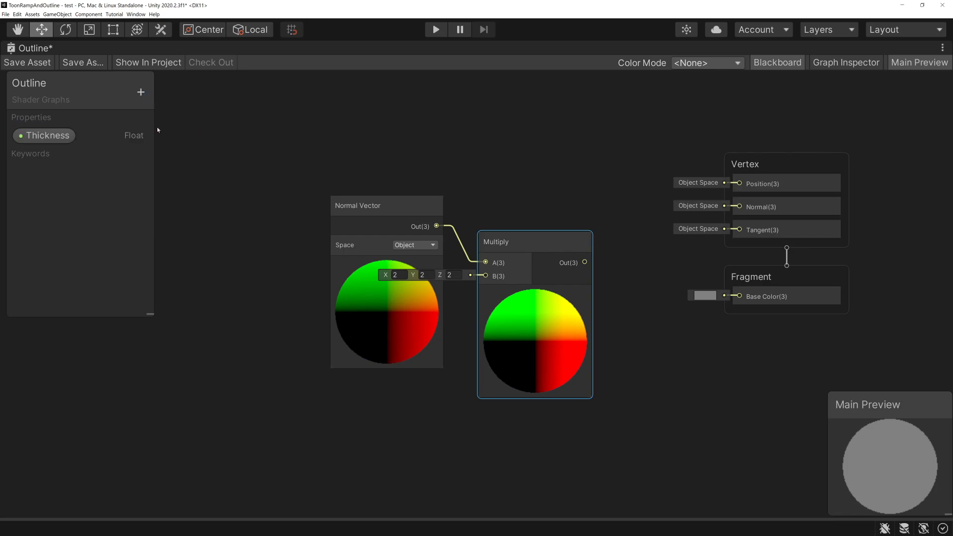
# Place a Thickness node wired to the Multiply node's input B, collapse both node previews and arrange the nodes compactly.
pyautogui.moveTo(39, 136); pyautogui.dragTo(384, 385)
pyautogui.moveTo(443, 394); pyautogui.dragTo(484, 285)
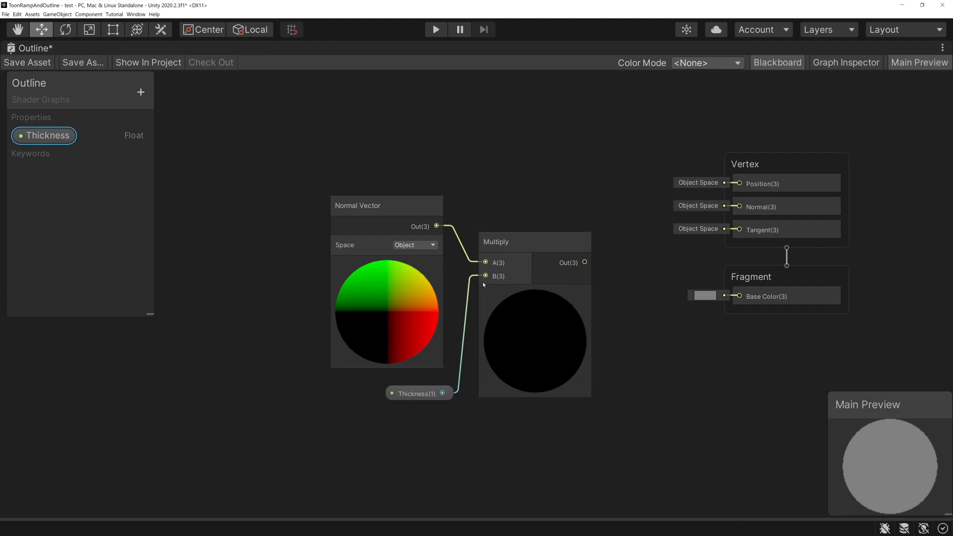
pyautogui.click(387, 264)
pyautogui.moveTo(415, 394); pyautogui.dragTo(408, 279)
pyautogui.click(535, 293)
pyautogui.moveTo(515, 248); pyautogui.dragTo(498, 237)
# Add a Position node below the Thickness node and set its Space to Object.
pyautogui.rightClick(384, 318)
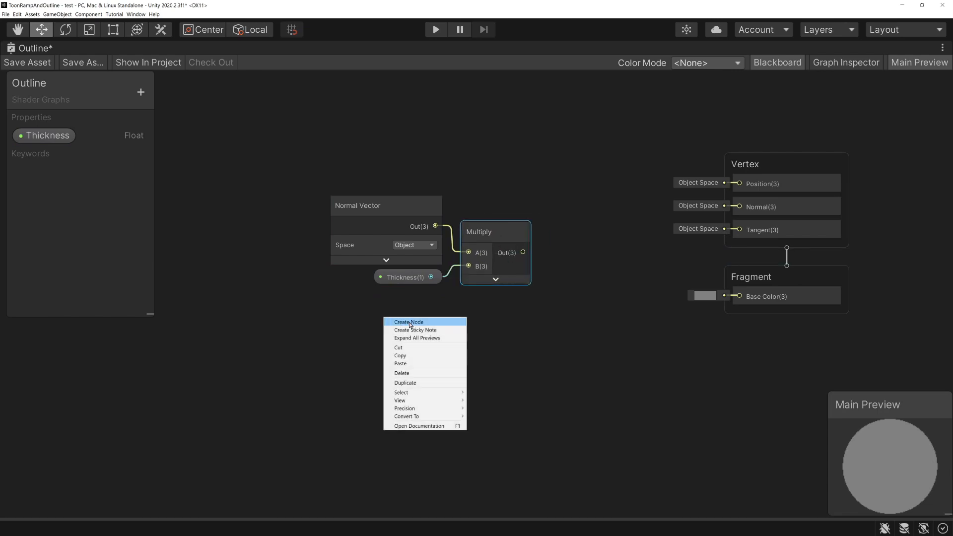
pyautogui.click(411, 323)
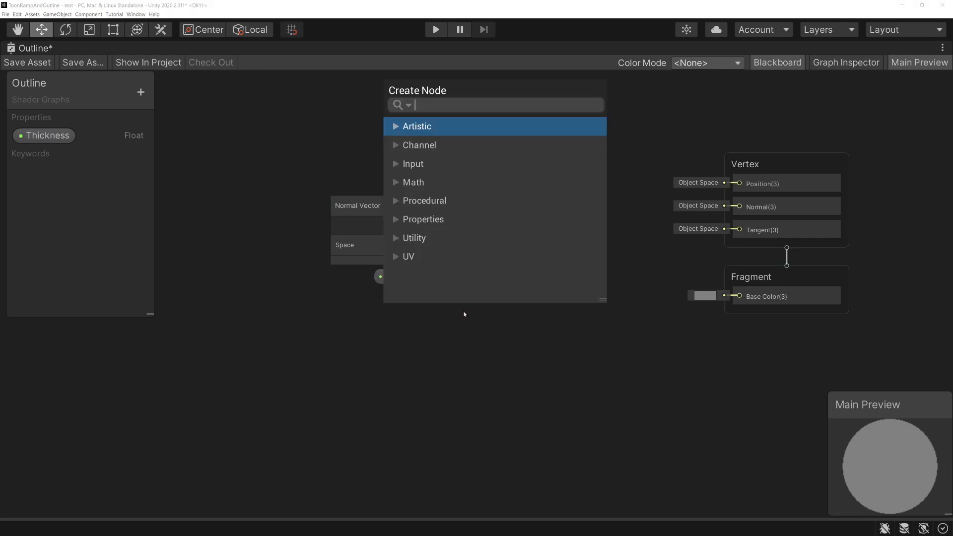
pyautogui.write('posi')
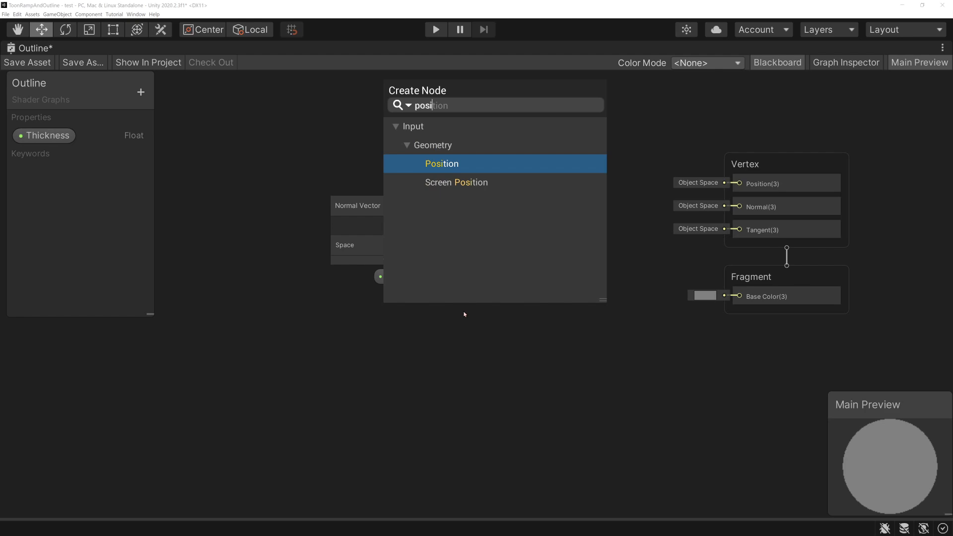
pyautogui.press('Return')
pyautogui.moveTo(445, 340); pyautogui.dragTo(404, 312)
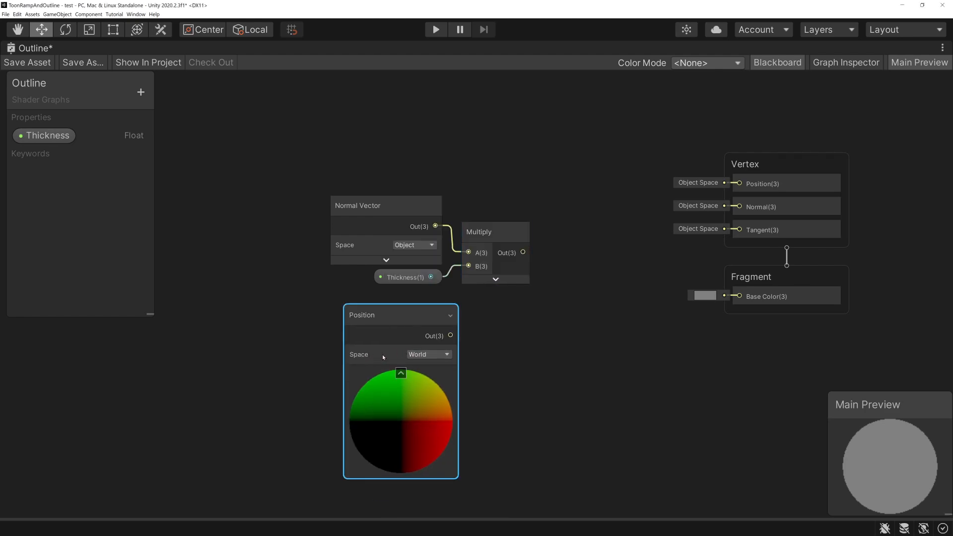
pyautogui.click(430, 356)
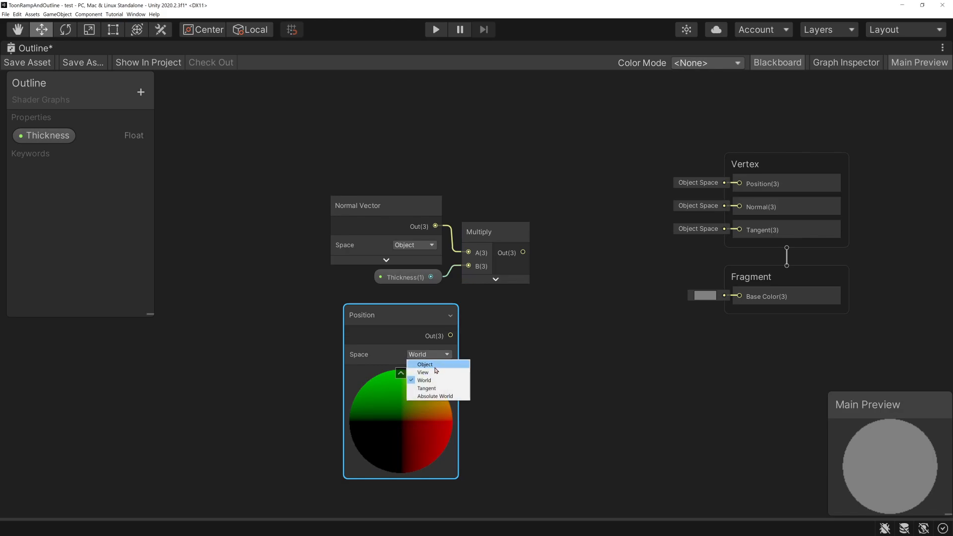
pyautogui.click(435, 367)
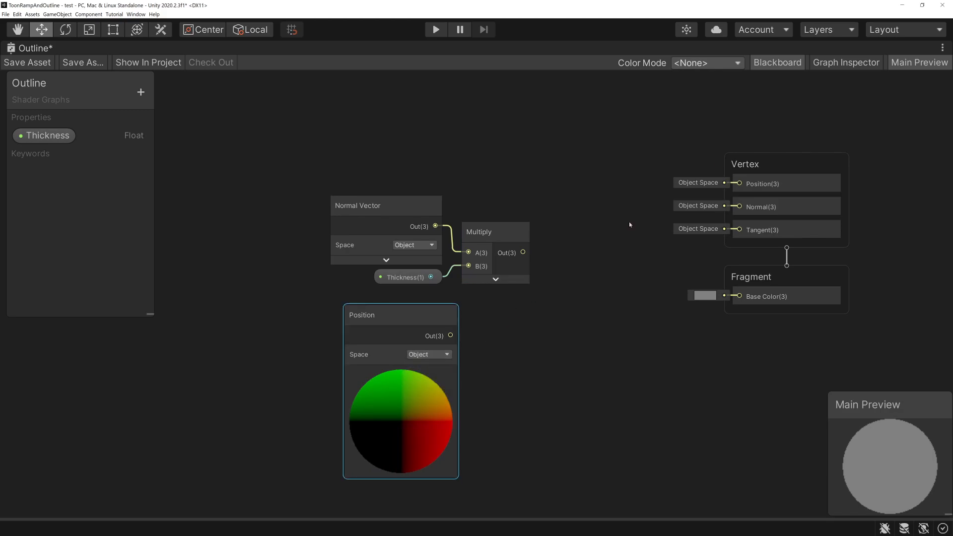
# Collapse the Position node's preview and align the node beneath the Normal Vector node.
pyautogui.scroll(5, 641, 221)
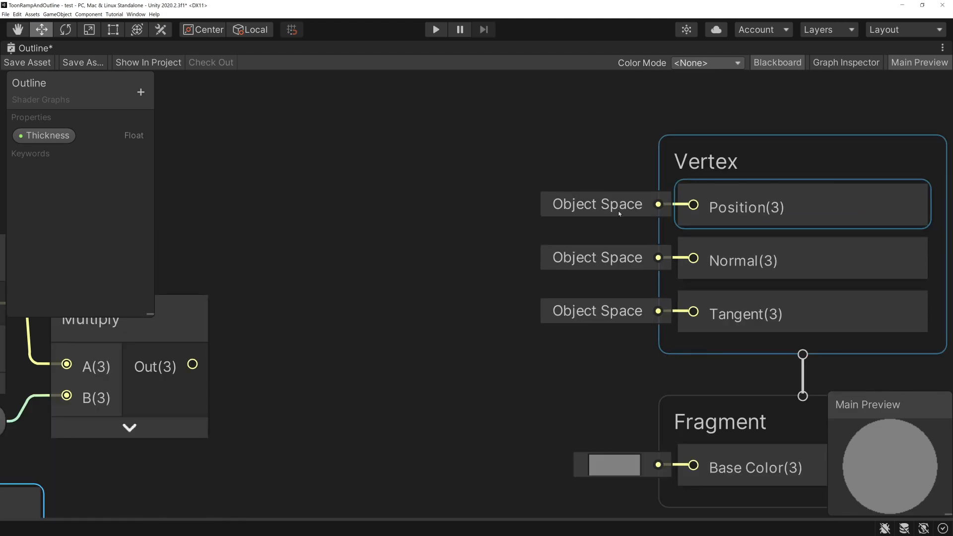
pyautogui.scroll(-6, 546, 252)
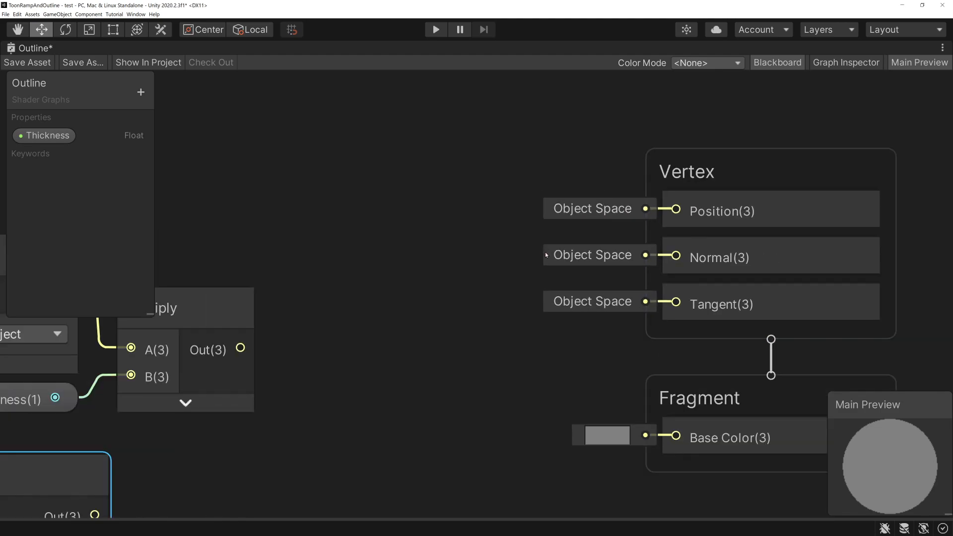
pyautogui.moveTo(434, 311); pyautogui.dragTo(633, 271, button='middle')
pyautogui.scroll(1, 630, 272)
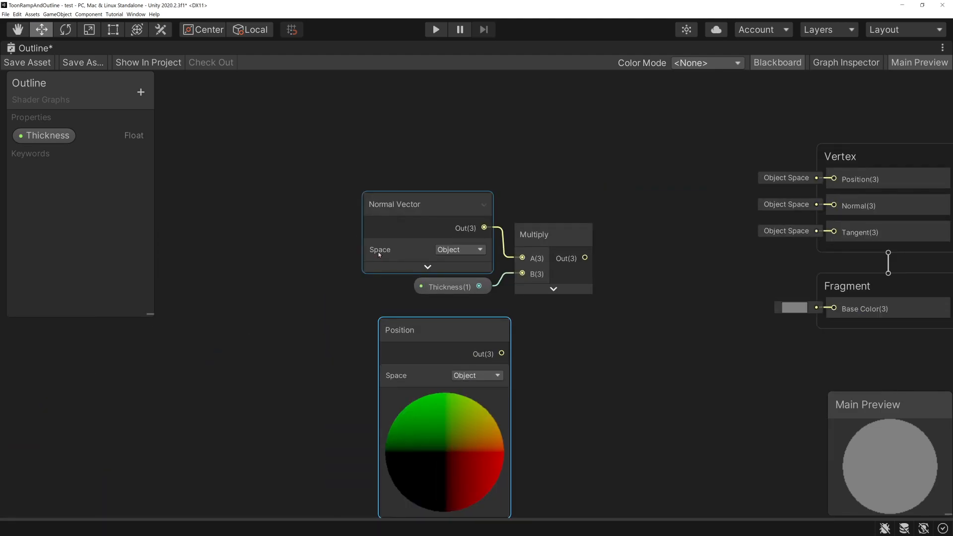
pyautogui.scroll(2, 396, 260)
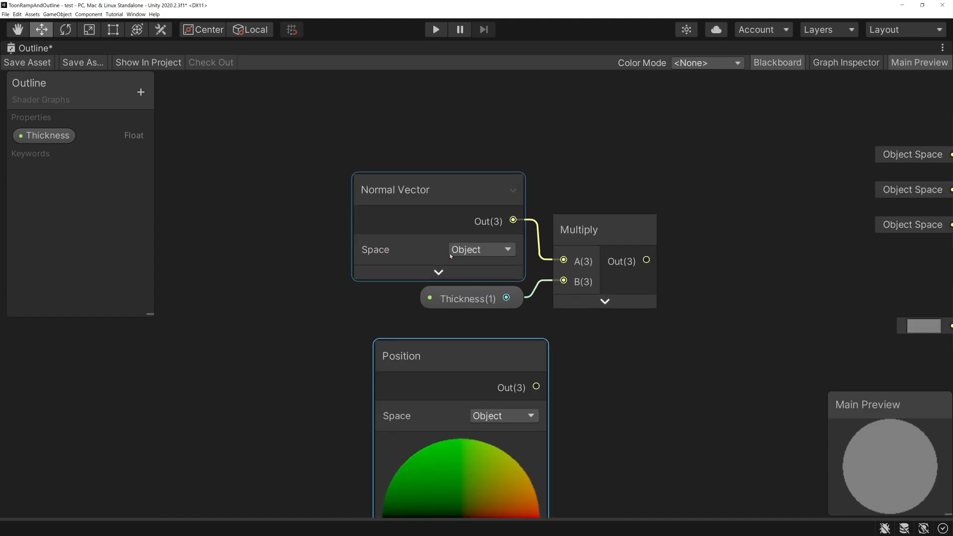
pyautogui.moveTo(408, 365); pyautogui.dragTo(384, 307, button='middle')
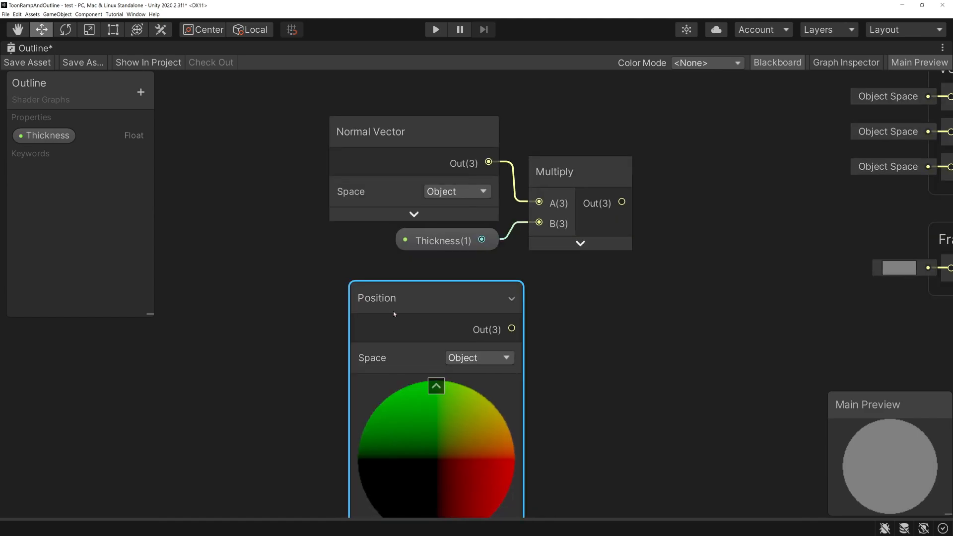
pyautogui.moveTo(380, 366); pyautogui.dragTo(371, 341, button='middle')
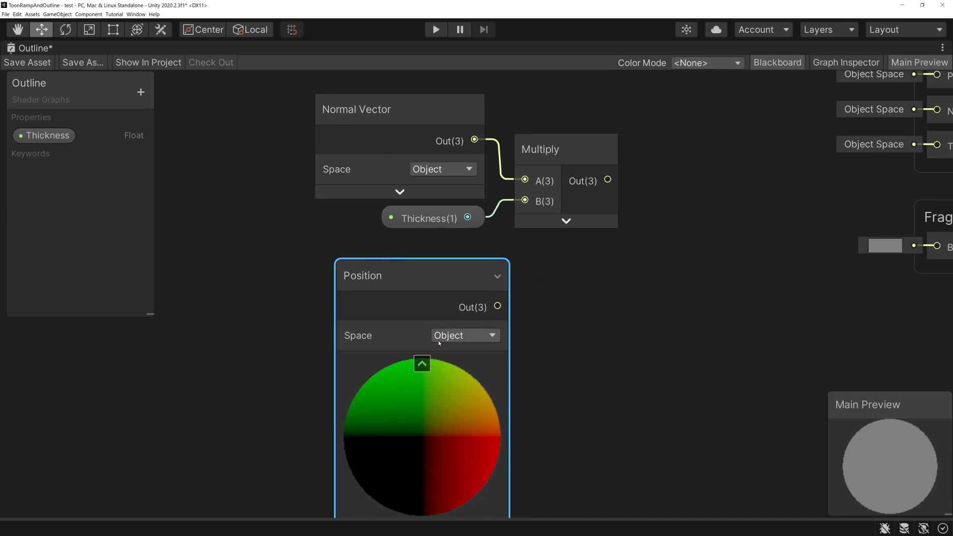
pyautogui.click(423, 364)
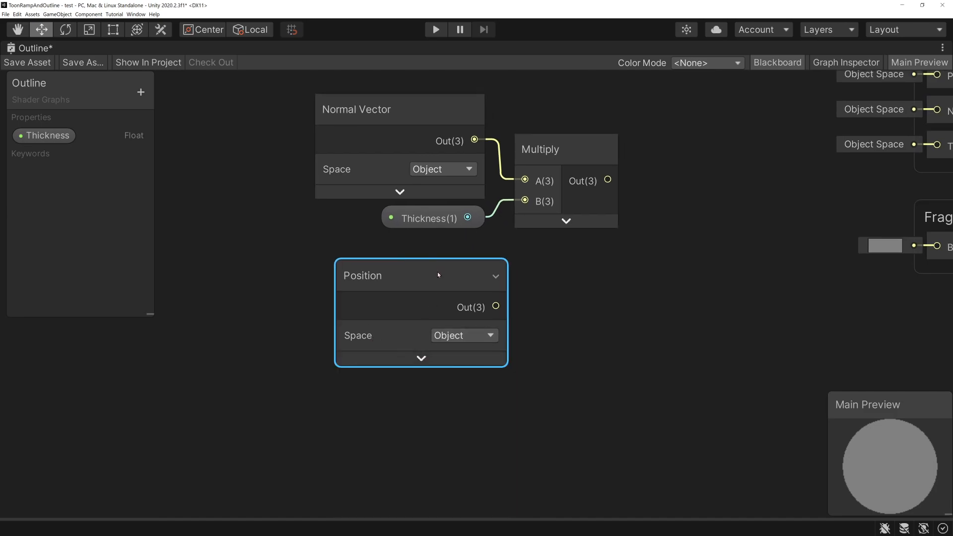
pyautogui.moveTo(439, 272); pyautogui.dragTo(417, 260)
# Create an Add node with the Multiply output in input A and the Position output in input B.
pyautogui.moveTo(608, 179); pyautogui.dragTo(654, 216)
pyautogui.write('add')
pyautogui.press('Return')
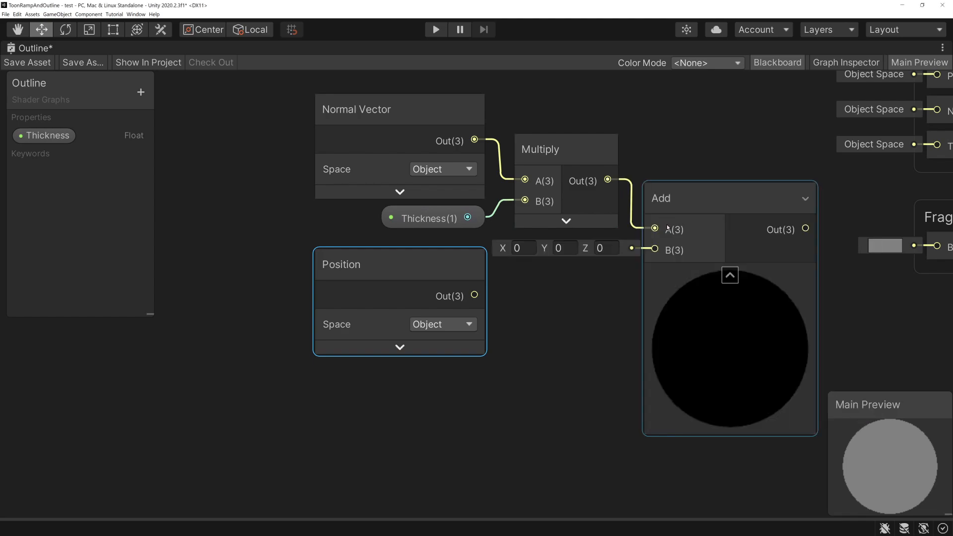
pyautogui.moveTo(474, 295); pyautogui.dragTo(655, 249)
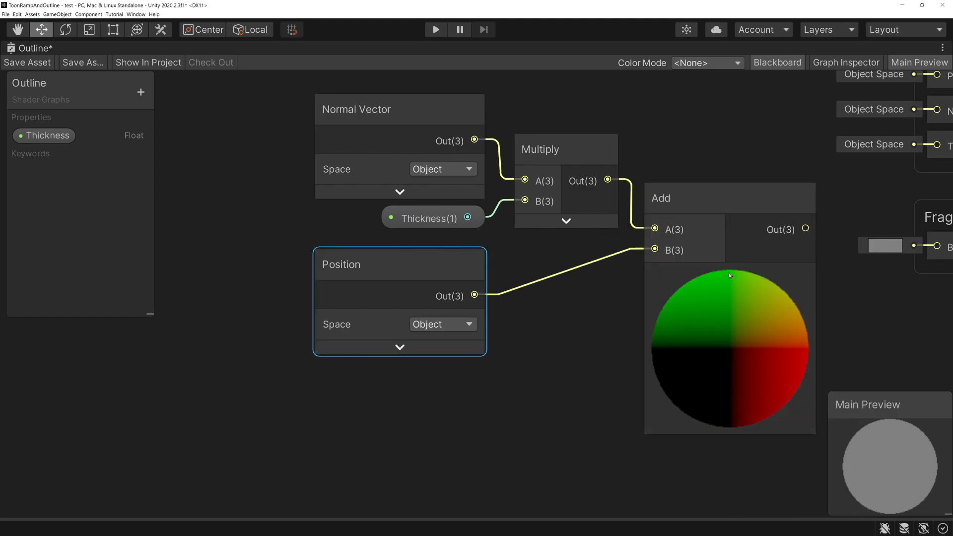
# Collapse the Add node's preview, place it beside Multiply and connect its output to the Vertex Position input.
pyautogui.scroll(-3, 732, 272)
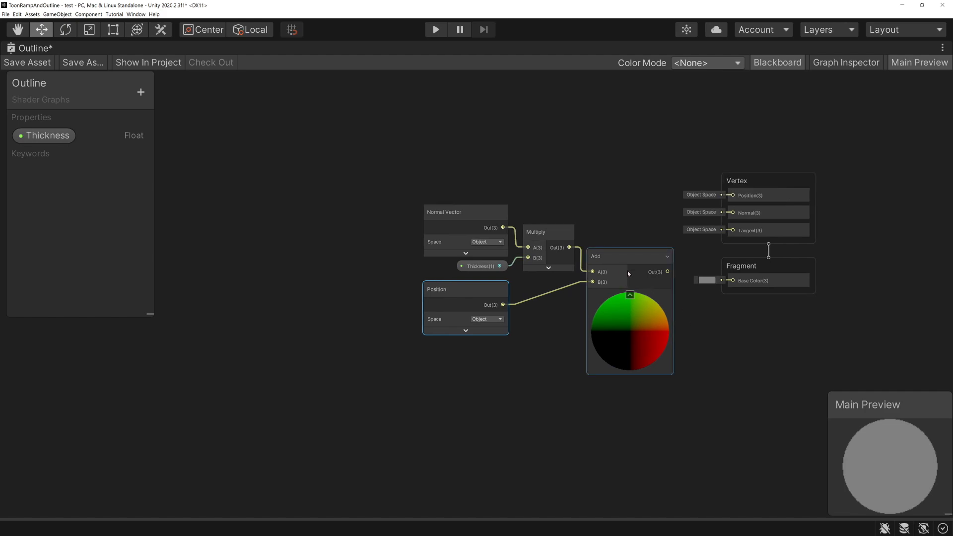
pyautogui.click(630, 295)
pyautogui.moveTo(613, 255); pyautogui.dragTo(733, 195)
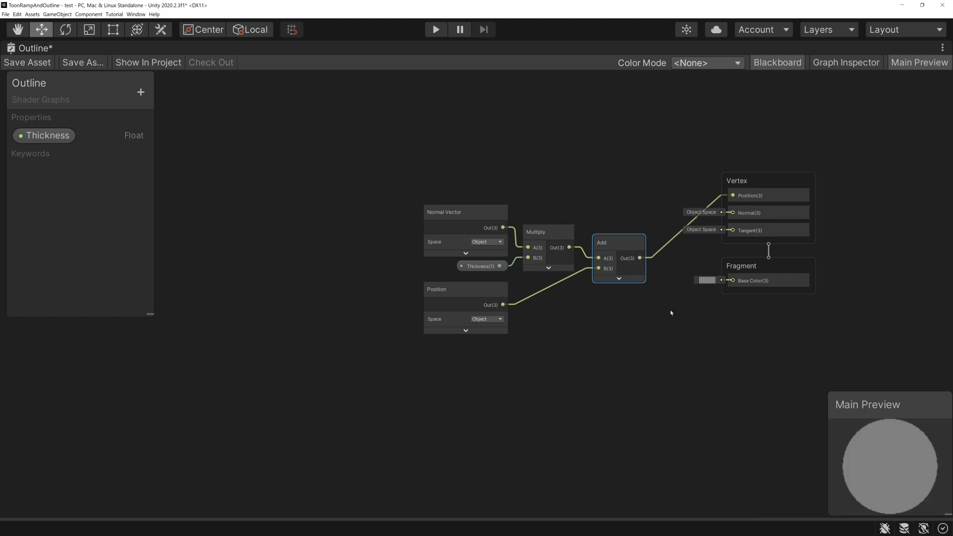
# Reposition the Main Preview window and enlarge it to fill the space below the Fragment block.
pyautogui.moveTo(671, 314); pyautogui.dragTo(566, 292, button='middle')
pyautogui.moveTo(873, 405); pyautogui.dragTo(794, 314)
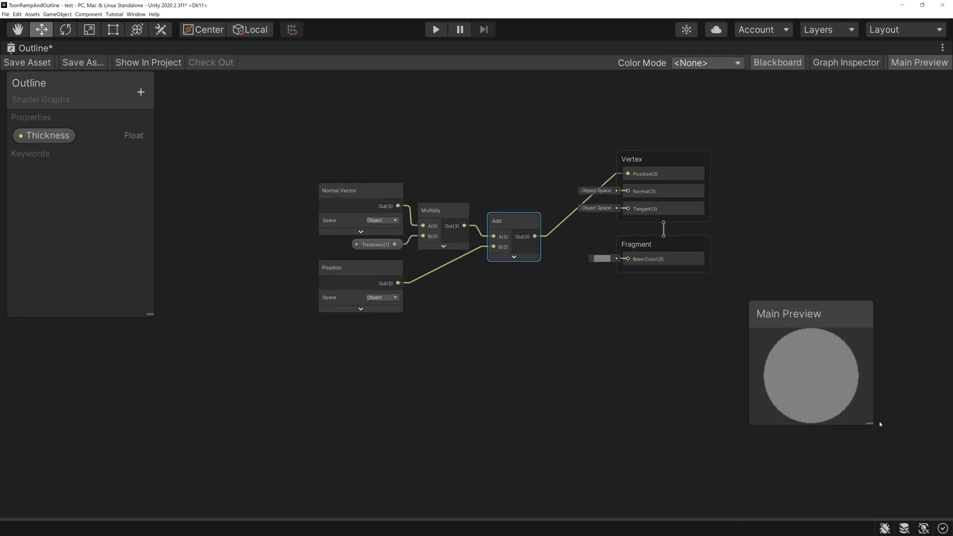
pyautogui.moveTo(870, 421); pyautogui.dragTo(951, 507)
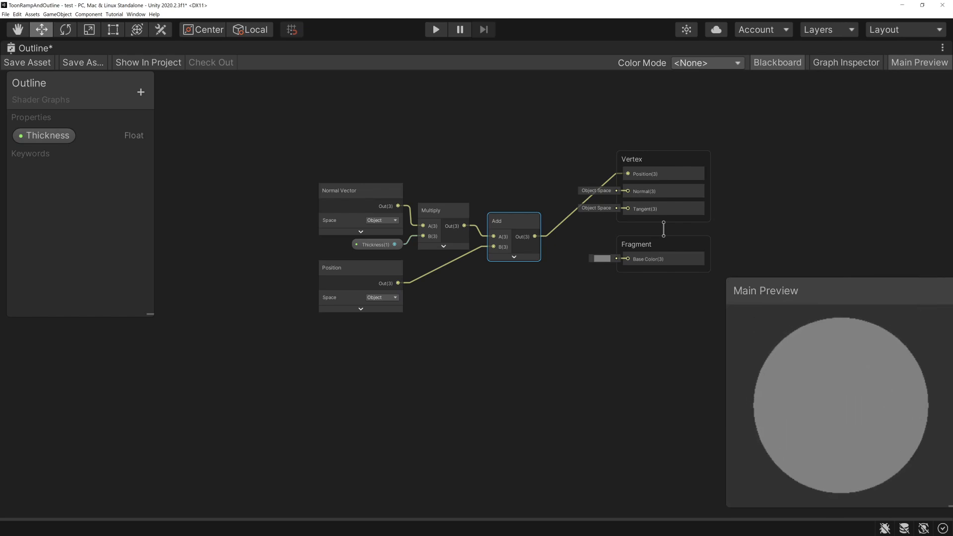
# Set the Main Preview to a custom mesh using the first bard_hare model and frame the whole character.
pyautogui.rightClick(835, 385)
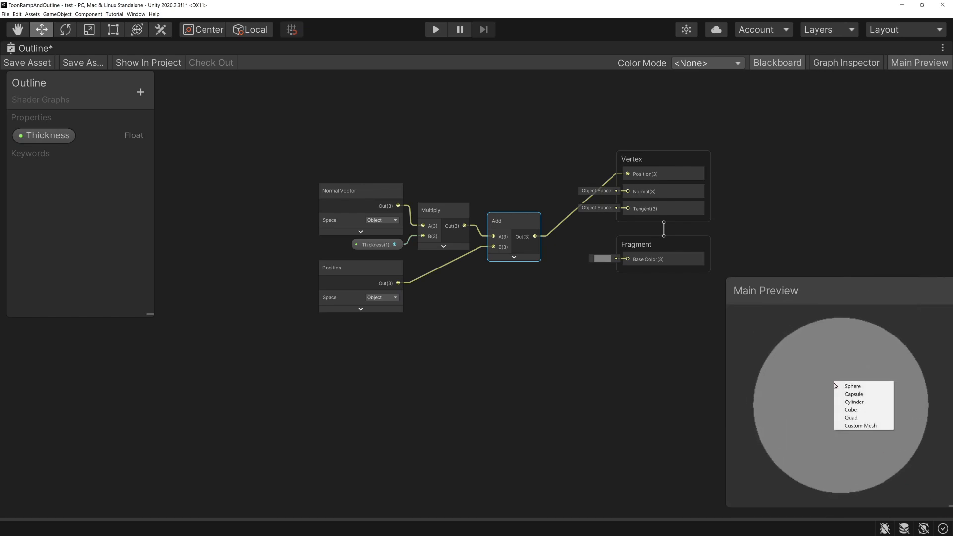
pyautogui.click(854, 427)
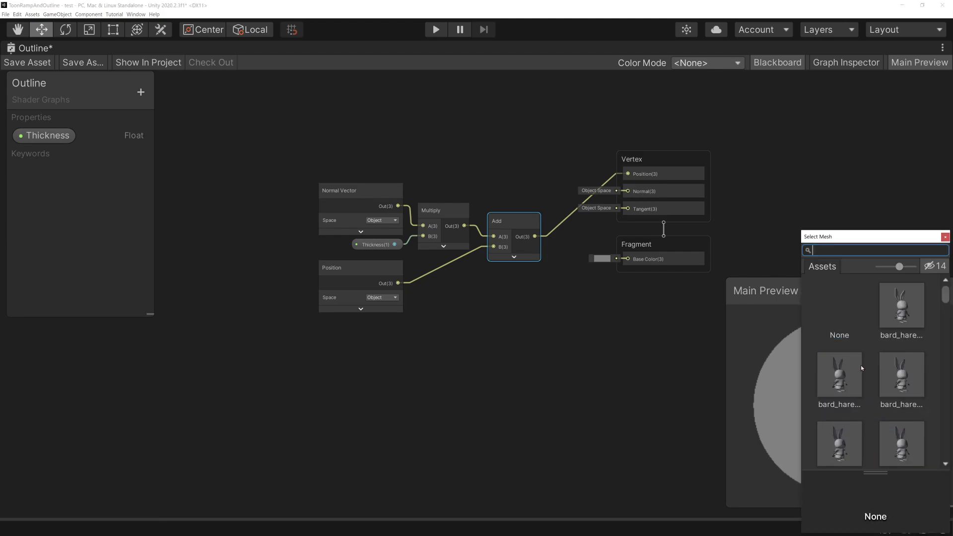
pyautogui.click(903, 297)
pyautogui.doubleClick(900, 307)
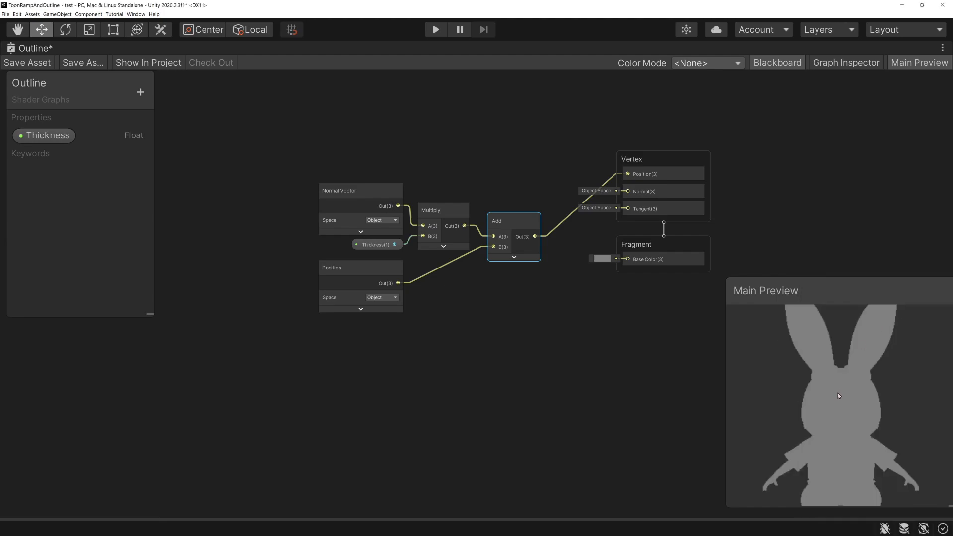
pyautogui.scroll(-3, 839, 395)
pyautogui.moveTo(839, 396); pyautogui.dragTo(839, 436)
# Show the Graph Inspector, shorten it to clear the Main Preview, and set the Thickness property's default to 0.1.
pyautogui.click(48, 136)
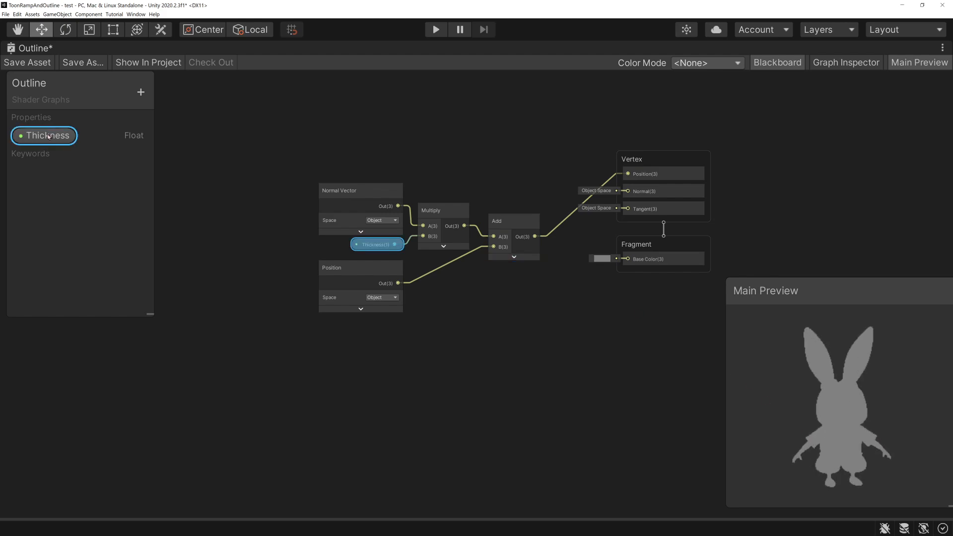
pyautogui.click(851, 63)
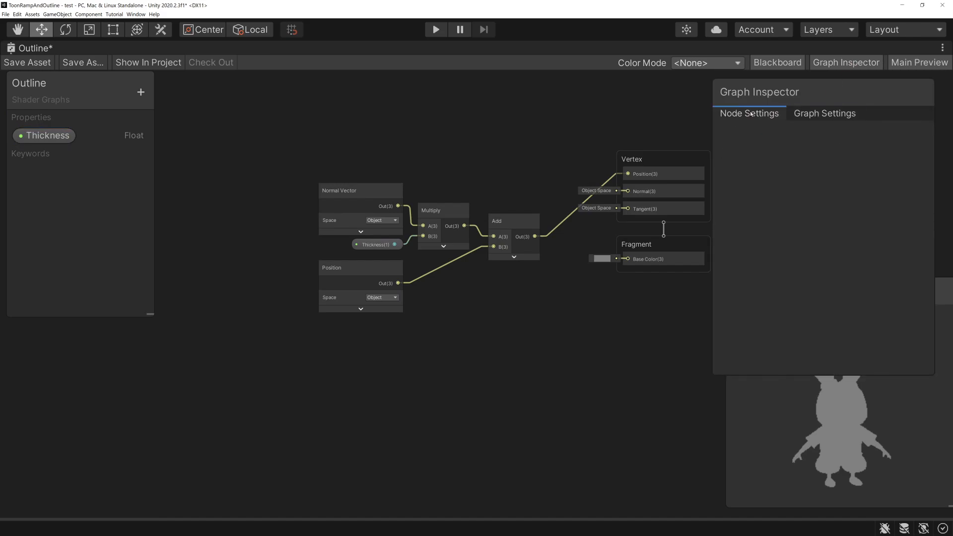
pyautogui.moveTo(816, 371); pyautogui.dragTo(814, 251)
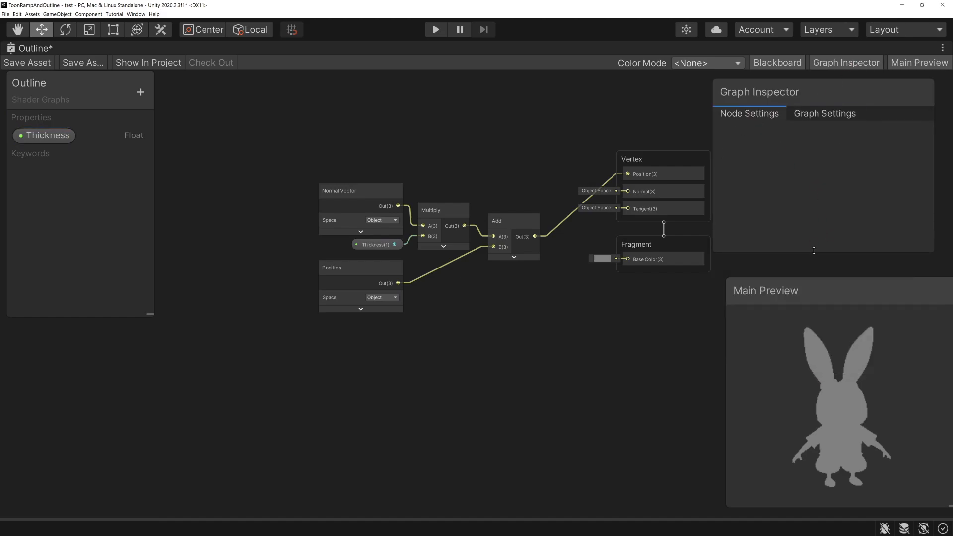
pyautogui.click(30, 135)
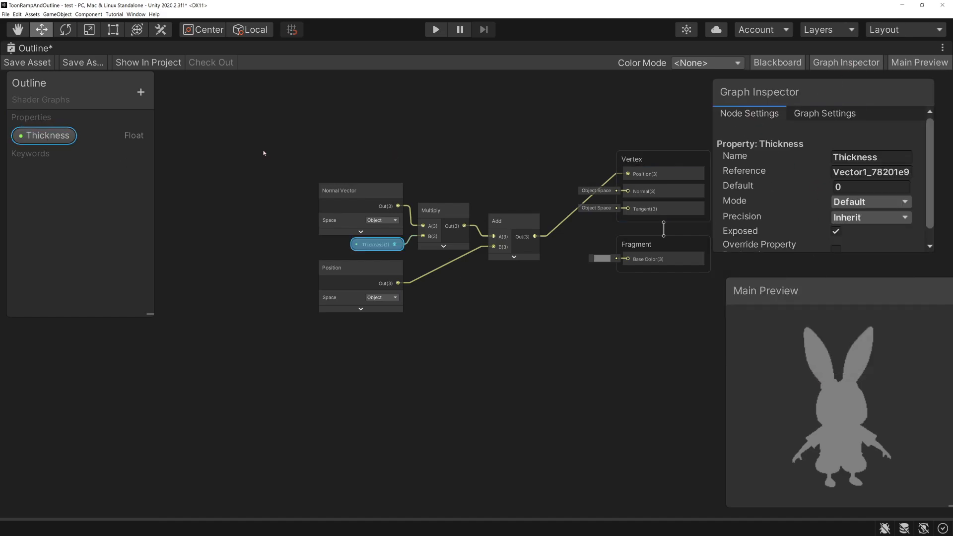
pyautogui.click(865, 187)
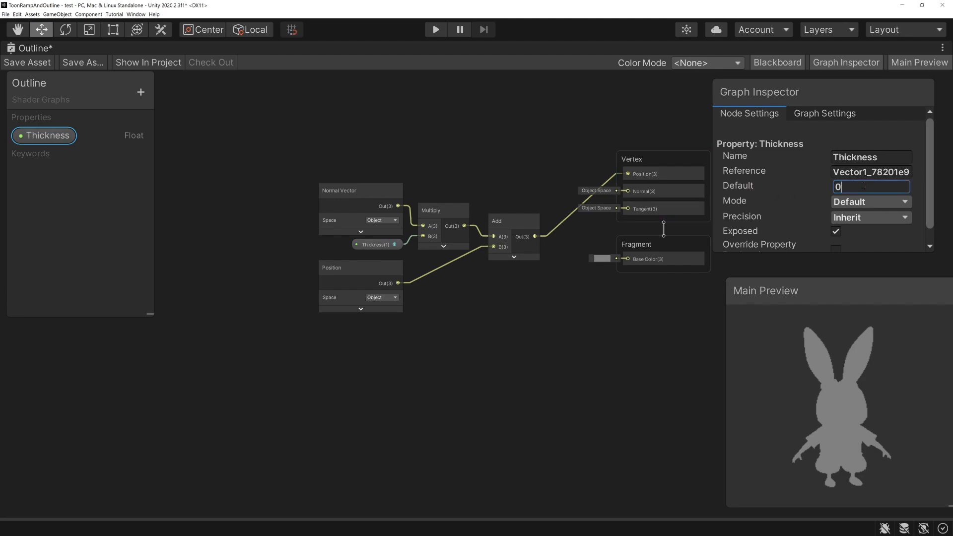
pyautogui.write('.1')
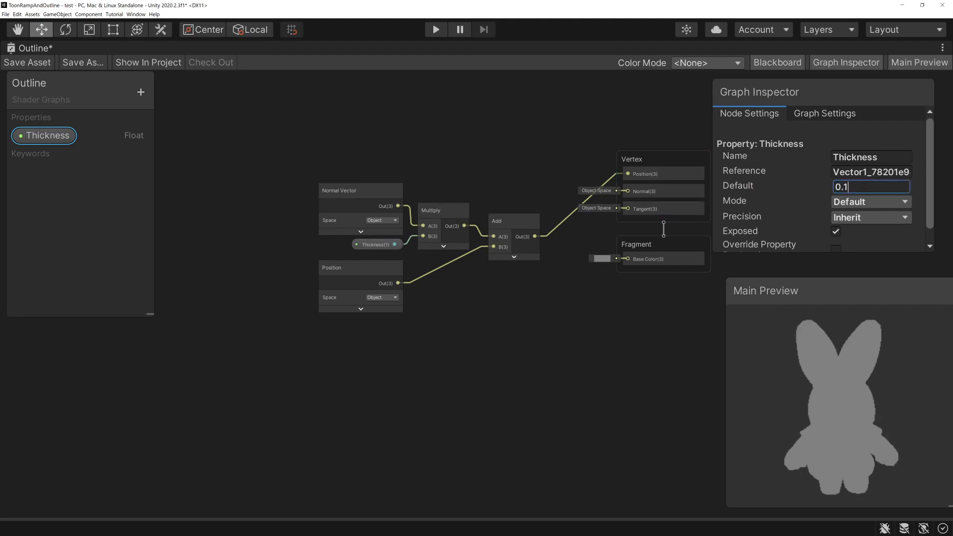
# Switch the Thickness default to 0 and back to 0.1 to compare the hare's silhouette in the preview.
pyautogui.moveTo(825, 448); pyautogui.dragTo(839, 433)
pyautogui.click(865, 186)
pyautogui.write('0')
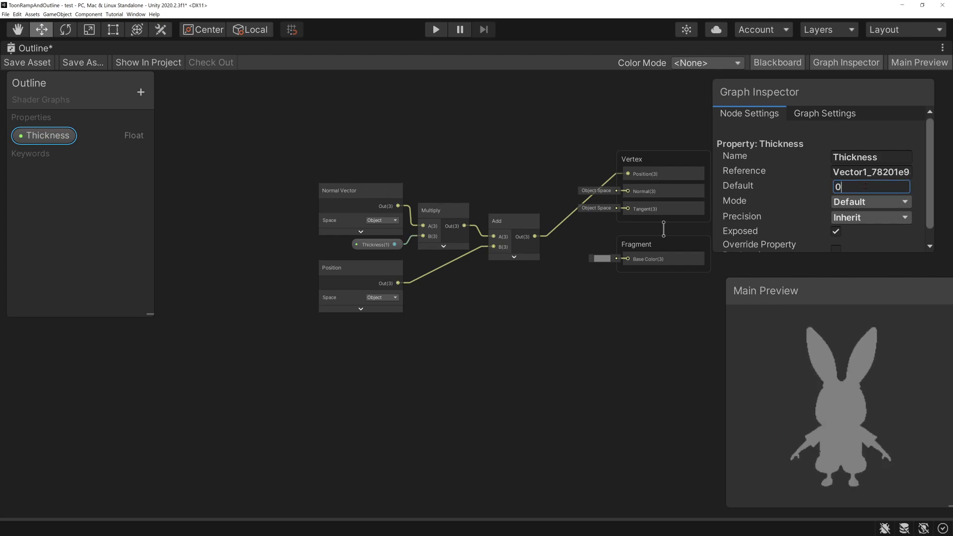
pyautogui.write('0.1')
pyautogui.moveTo(821, 342); pyautogui.dragTo(866, 428)
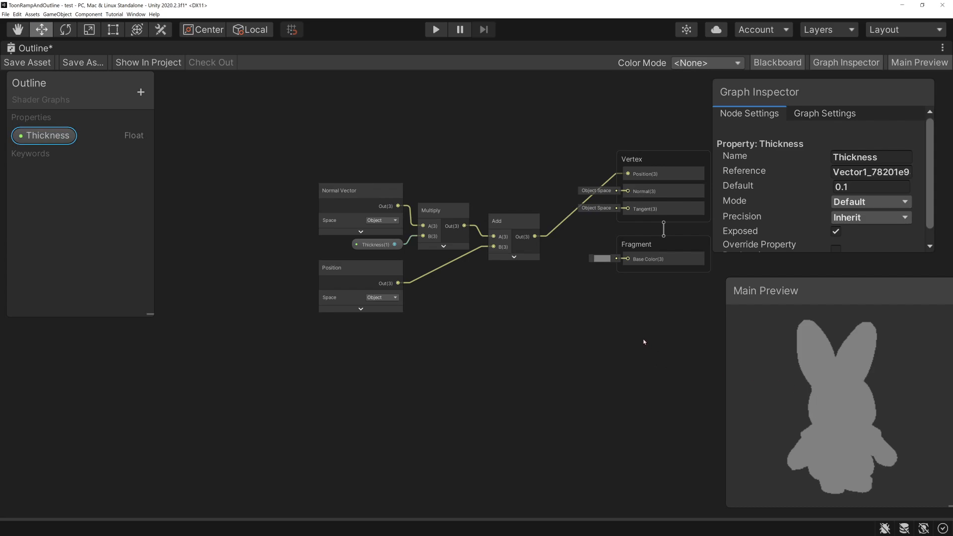
# Set the Fragment Base Color to black (000000) and check the hare in the Main Preview.
pyautogui.scroll(3, 611, 278)
pyautogui.click(555, 281)
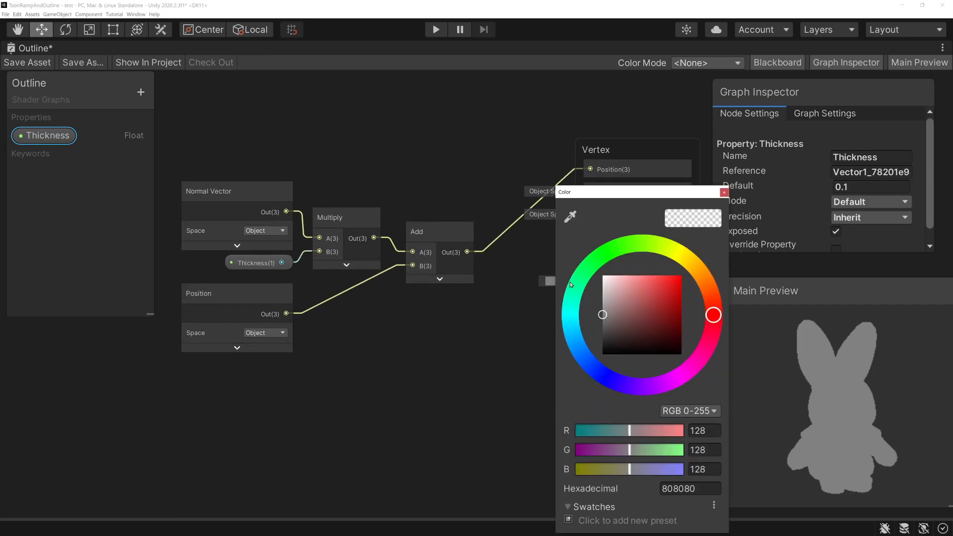
pyautogui.moveTo(606, 314); pyautogui.dragTo(601, 355)
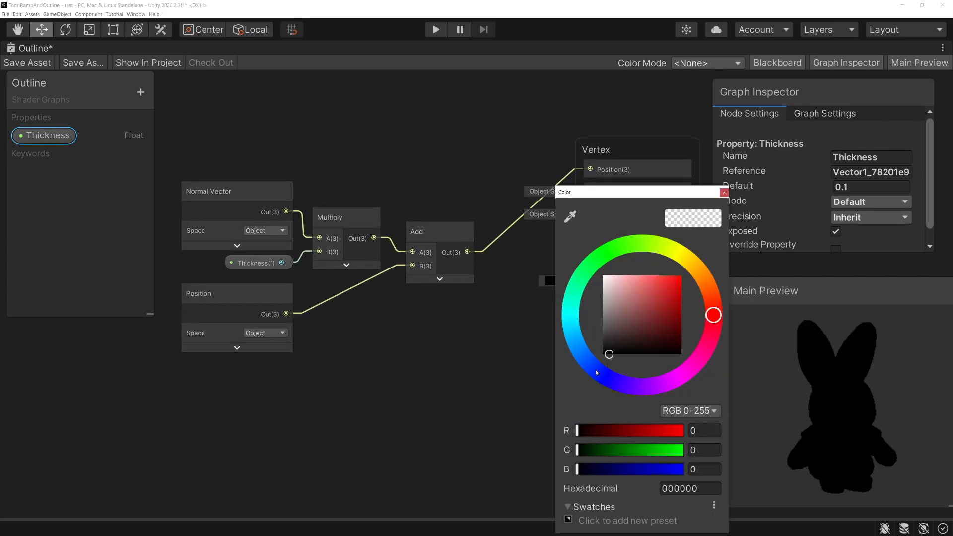
pyautogui.click(724, 192)
pyautogui.moveTo(819, 432)
pyautogui.mouseDown()
pyautogui.moveTo(878, 429)
pyautogui.moveTo(799, 427)
pyautogui.moveTo(840, 443)
pyautogui.moveTo(817, 445)
pyautogui.mouseUp()
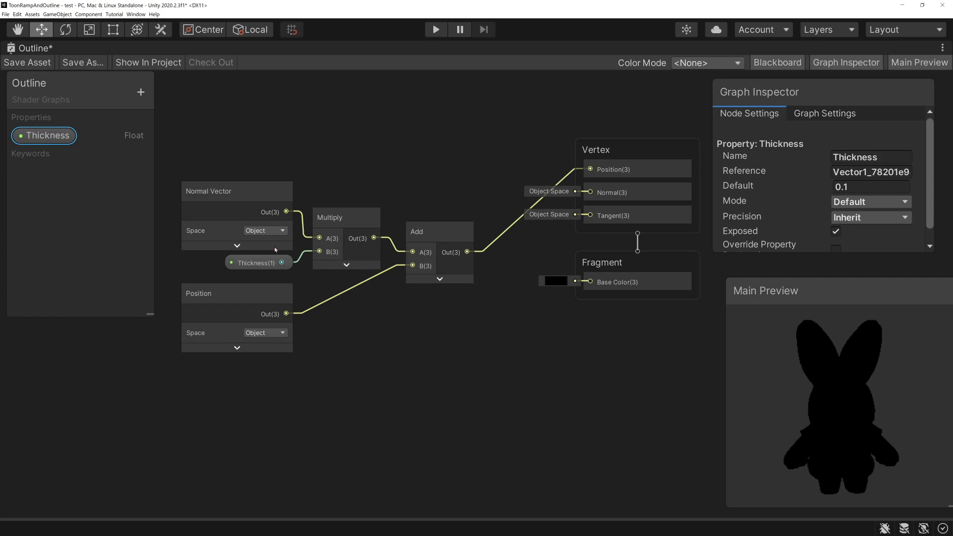
# Save the Outline shader graph and restore the editor layout to return to the scene.
pyautogui.click(20, 62)
pyautogui.click(943, 47)
pyautogui.click(912, 60)
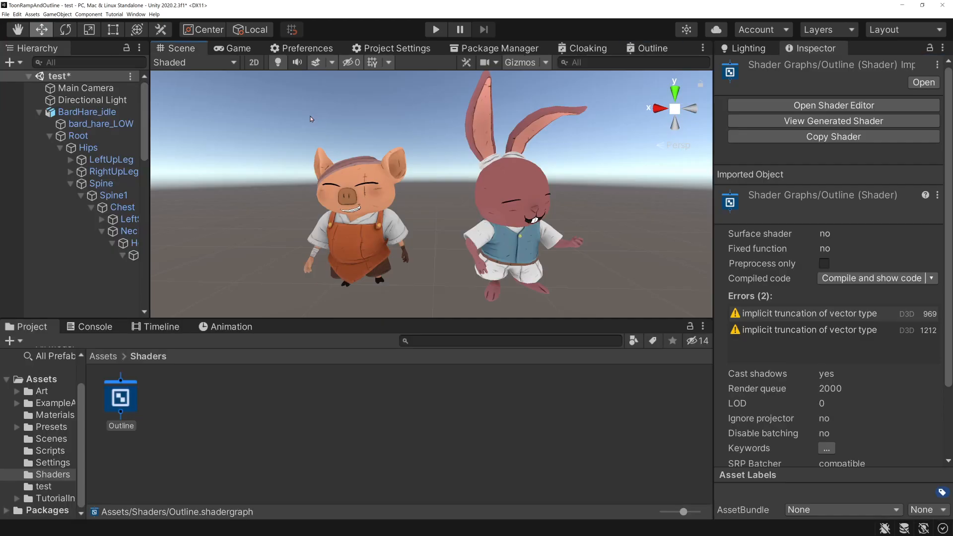
# Select the hare's bard_hare_LOW mesh and add a second element to its Skinned Mesh Renderer Materials list.
pyautogui.click(518, 187)
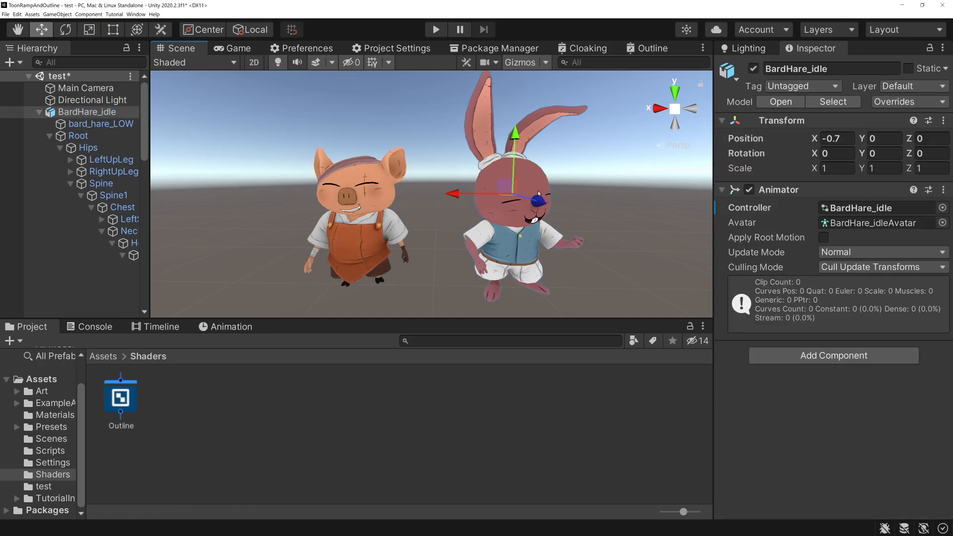
pyautogui.click(535, 185)
pyautogui.scroll(-5, 839, 336)
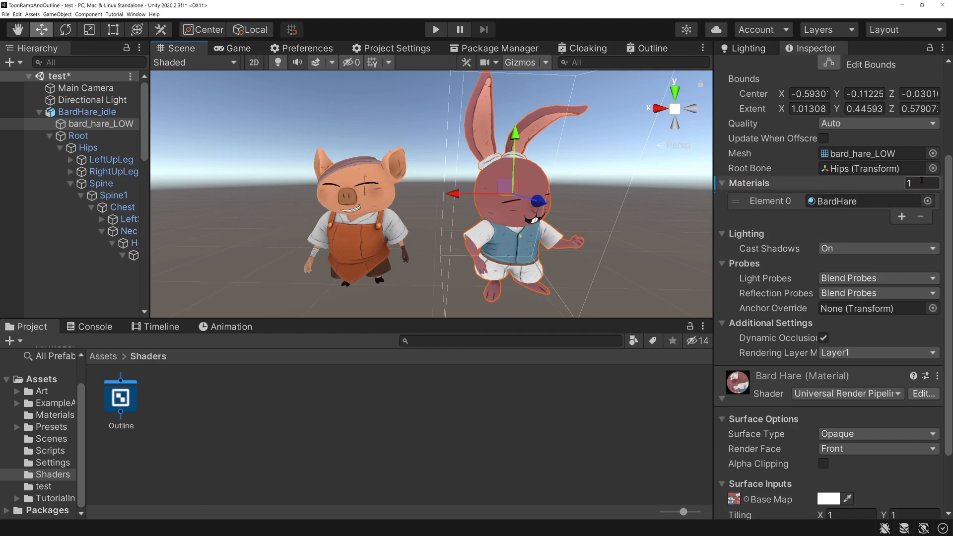
pyautogui.click(902, 217)
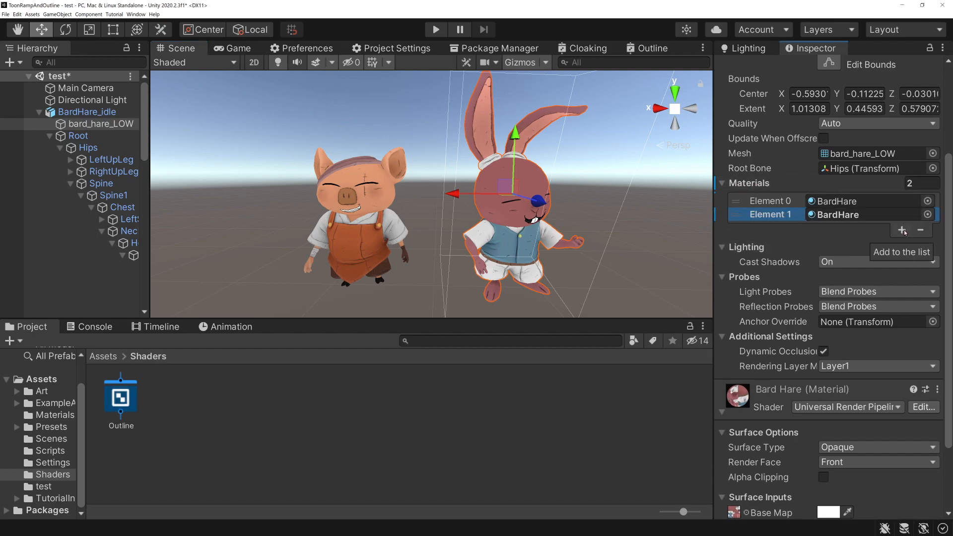
# Create a material named Outline in the Shaders folder and assign the Outline shader graph to it.
pyautogui.rightClick(193, 405)
pyautogui.moveTo(249, 224)
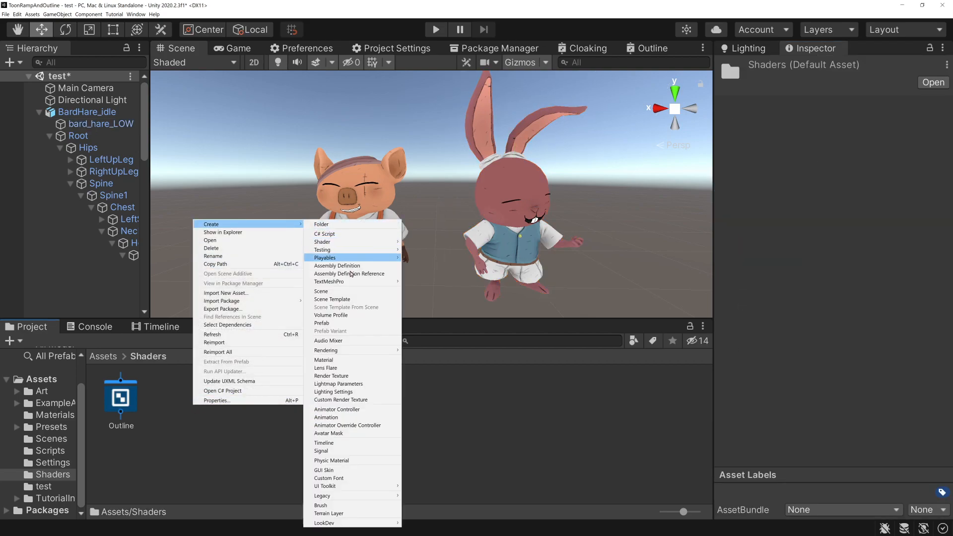
pyautogui.click(360, 364)
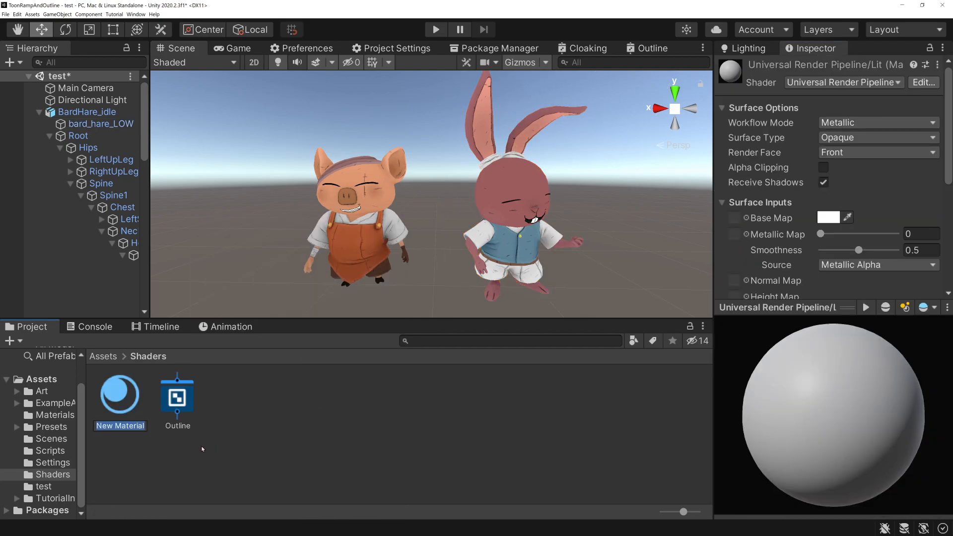
pyautogui.write('Outline')
pyautogui.press('Return')
pyautogui.moveTo(184, 401); pyautogui.dragTo(132, 401)
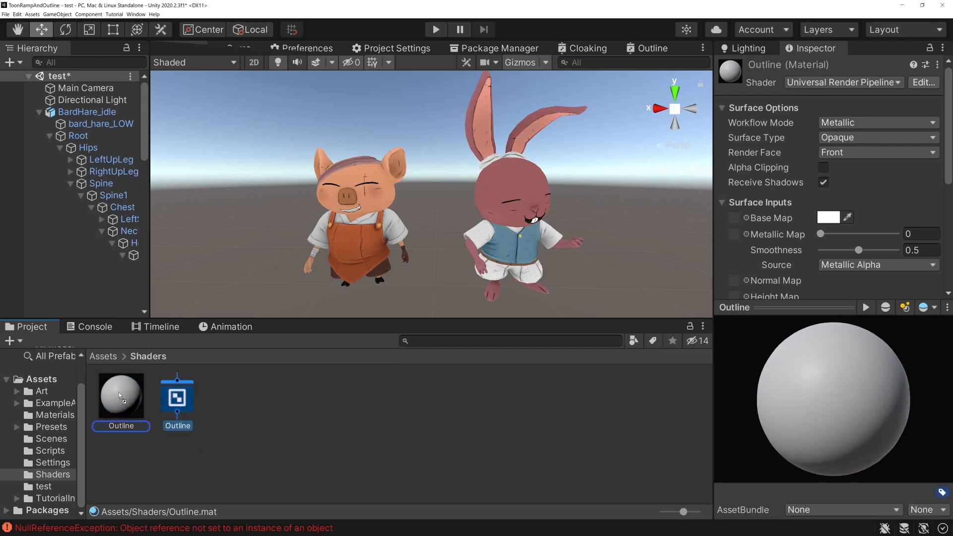
# Reselect the hare's bard_hare_LOW mesh and assign the Outline material to Element 1 of its Materials list.
pyautogui.click(532, 176)
pyautogui.click(520, 198)
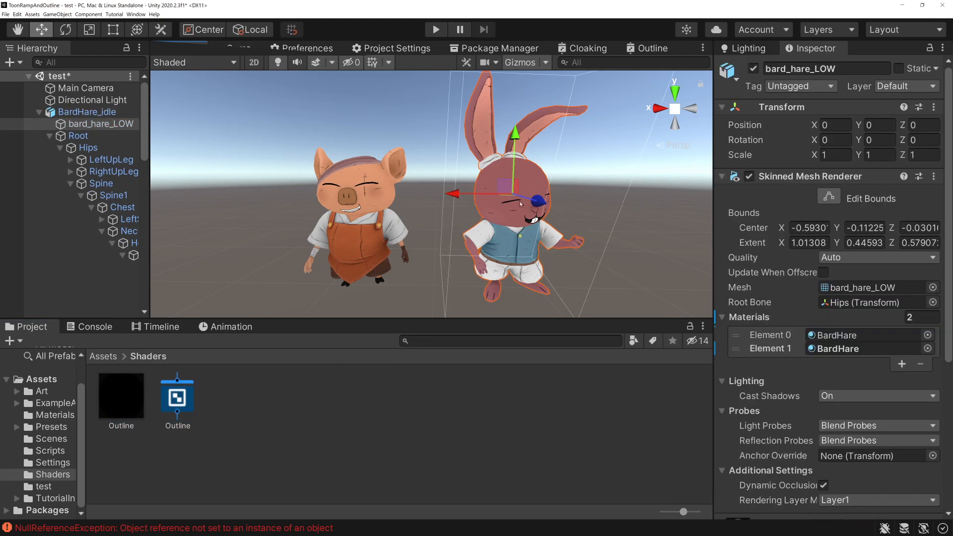
pyautogui.moveTo(123, 399); pyautogui.dragTo(846, 349)
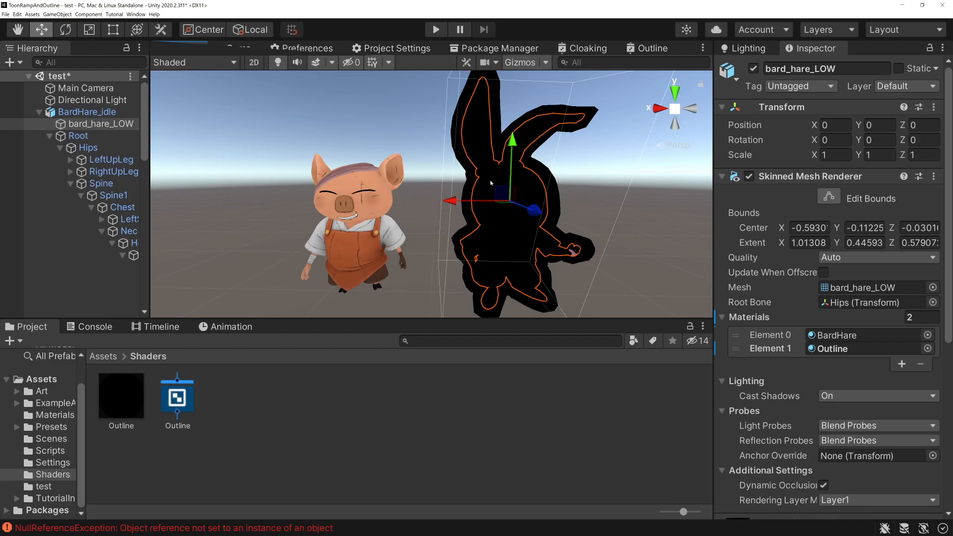
# Deselect the hare and examine up close and from different angles how the outline material covers its body.
pyautogui.click(367, 120)
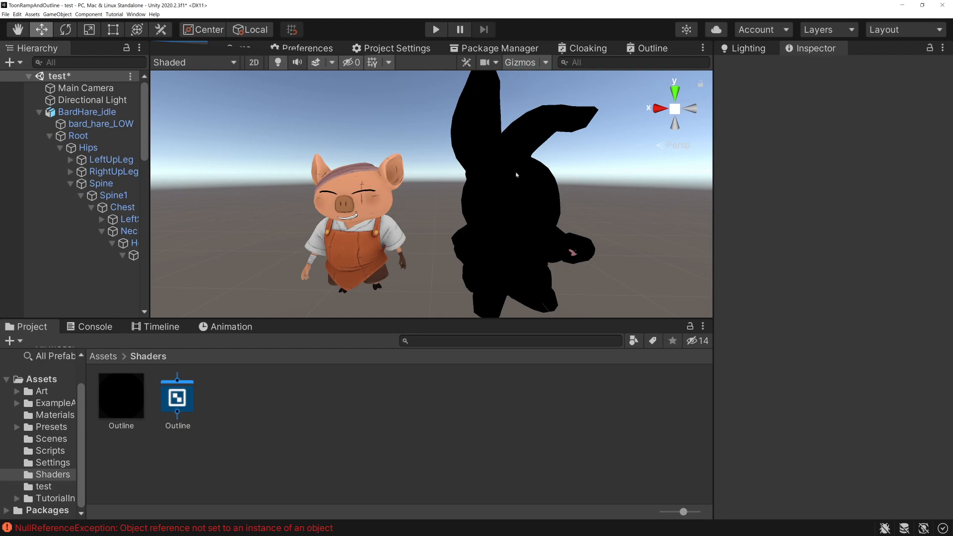
pyautogui.scroll(3, 569, 277)
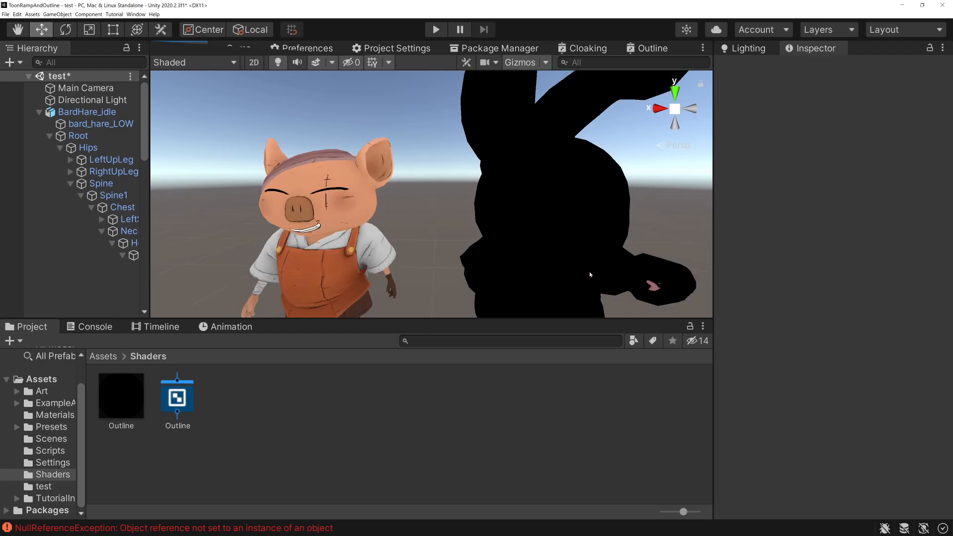
pyautogui.scroll(3, 591, 275)
pyautogui.moveTo(538, 249); pyautogui.dragTo(326, 164, button='middle')
pyautogui.keyDown('alt'); pyautogui.moveTo(422, 219); pyautogui.dragTo(472, 227); pyautogui.keyUp('alt')
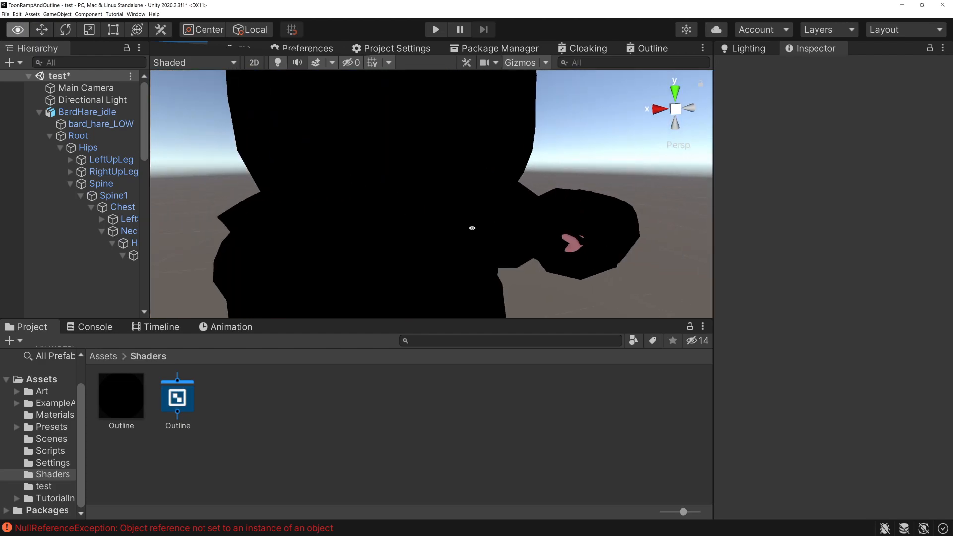
pyautogui.scroll(-6, 424, 236)
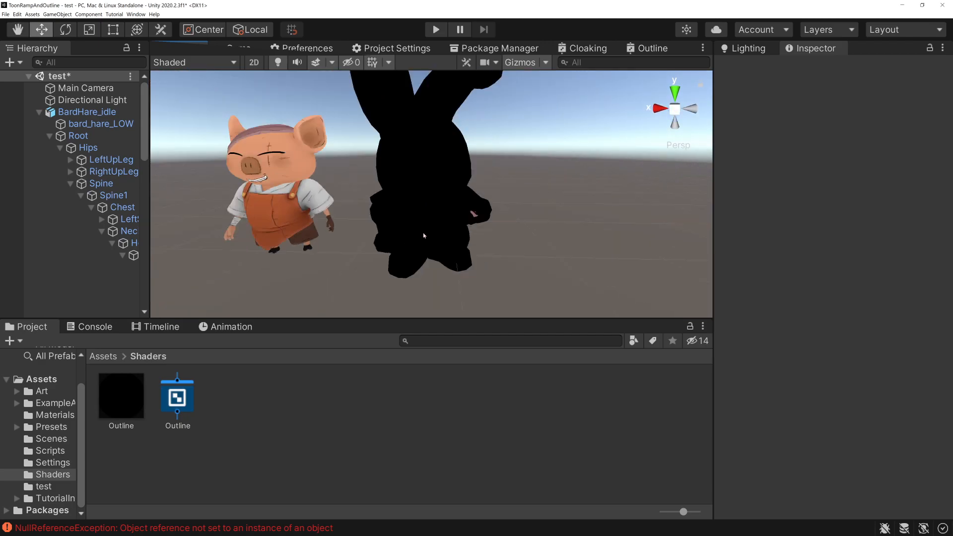
pyautogui.scroll(-2, 424, 235)
pyautogui.keyDown('alt'); pyautogui.moveTo(422, 237); pyautogui.dragTo(350, 236); pyautogui.keyUp('alt')
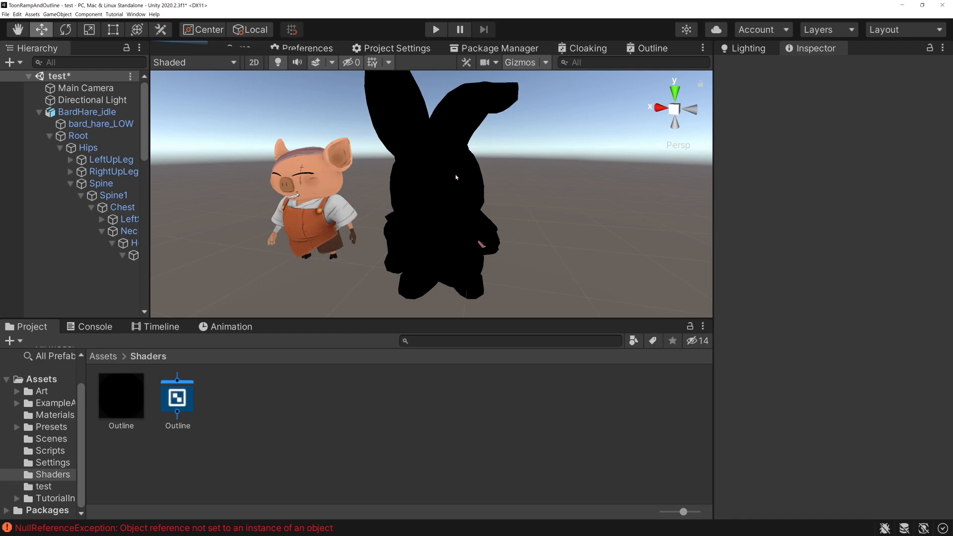
# Maximize the Outline shader graph and enable Alpha Clip and Two Sided in its Graph Settings.
pyautogui.click(653, 48)
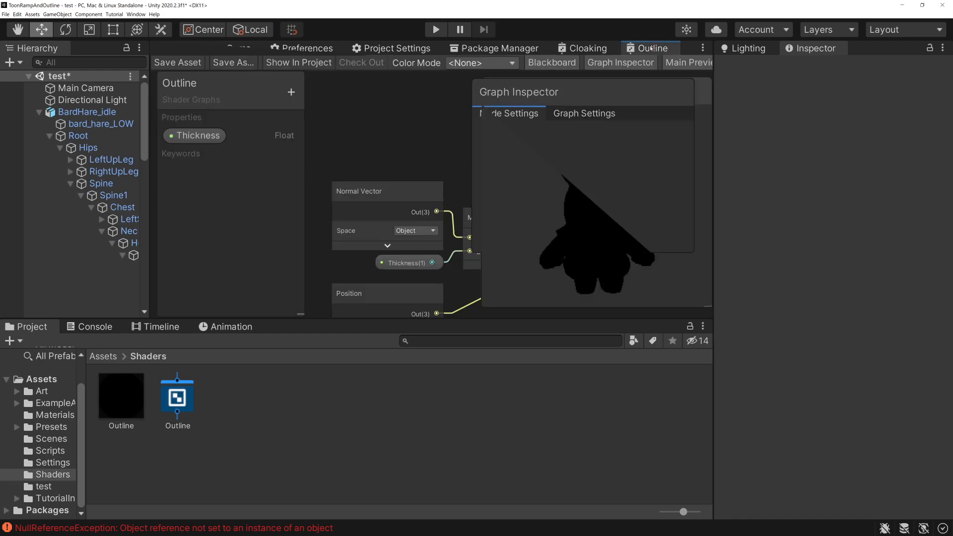
pyautogui.click(702, 48)
pyautogui.click(719, 58)
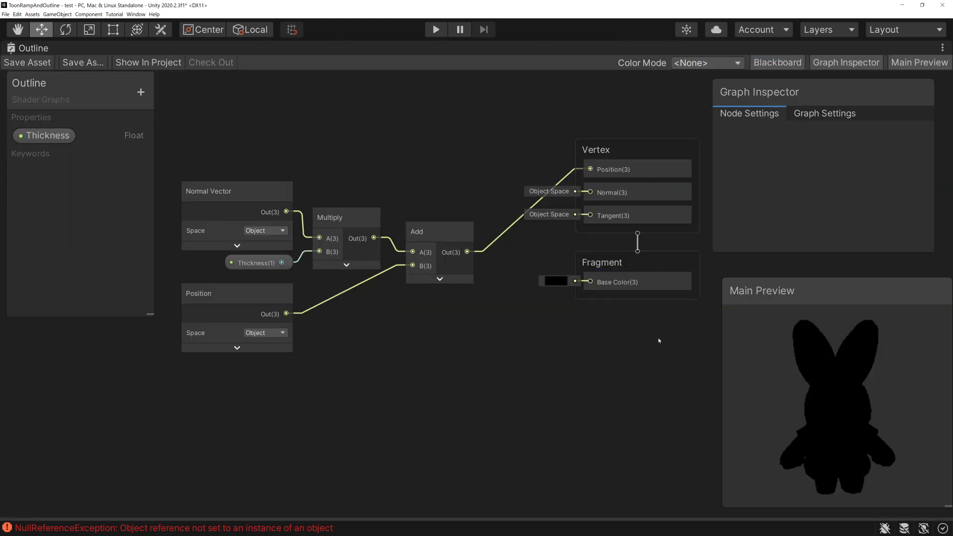
pyautogui.click(825, 114)
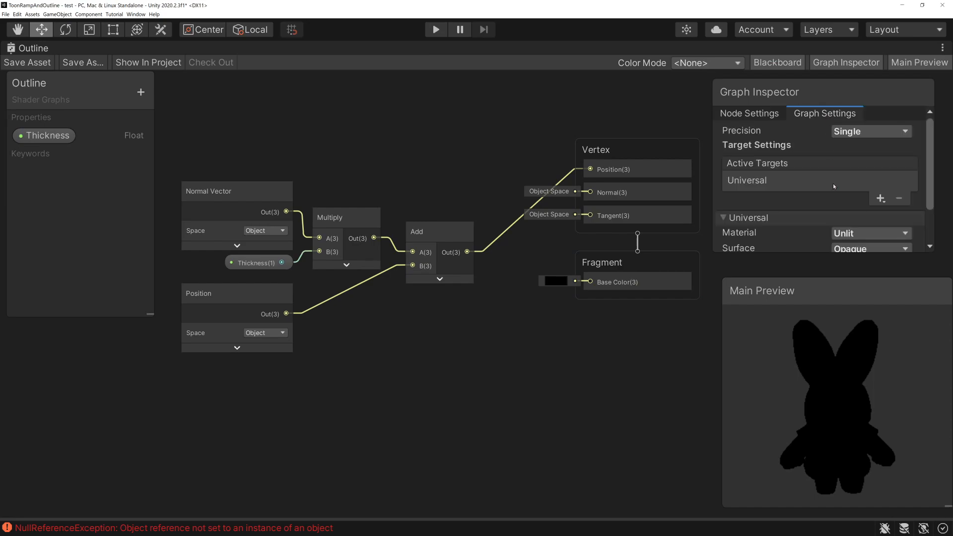
pyautogui.scroll(-3, 801, 240)
pyautogui.moveTo(803, 251); pyautogui.dragTo(811, 270)
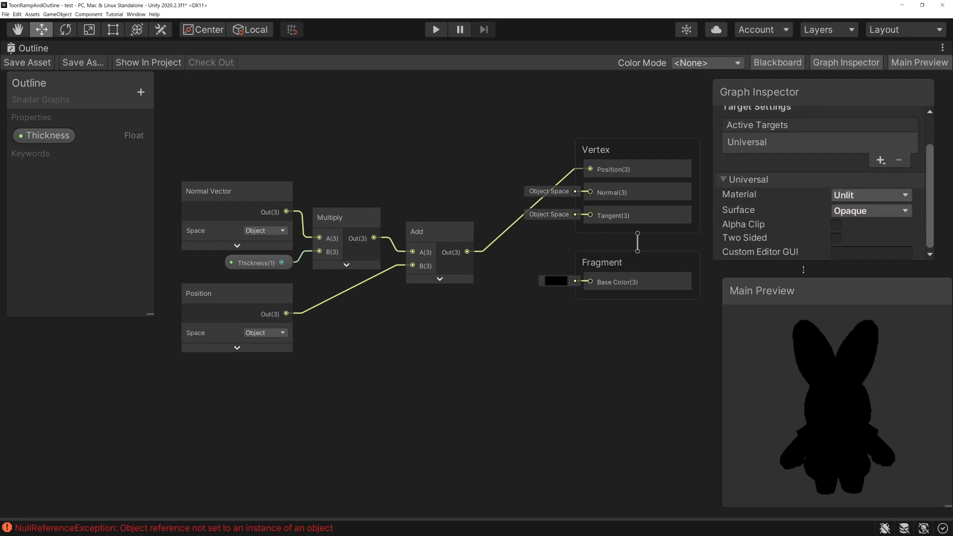
pyautogui.click(836, 238)
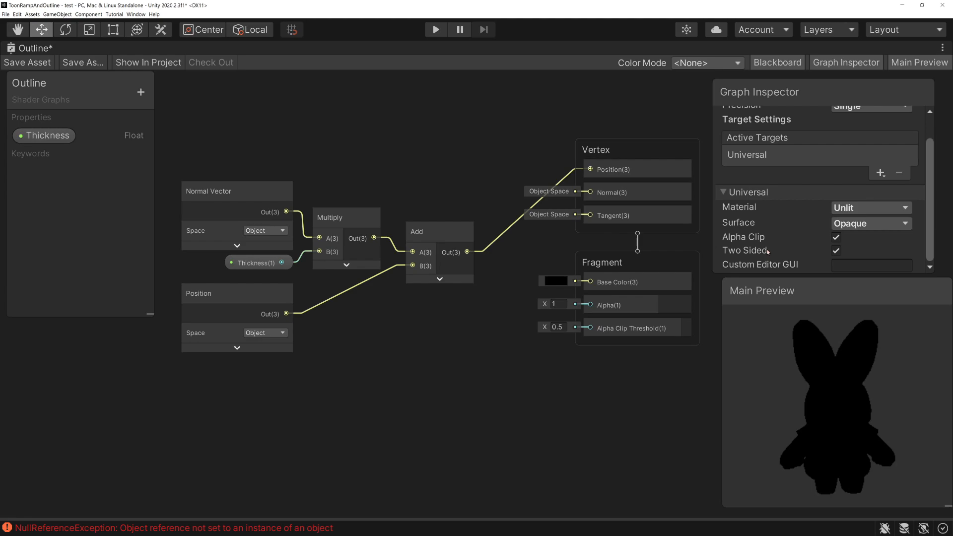
# Add an Is Front Face node to the graph and place it below the Add node.
pyautogui.rightClick(365, 355)
pyautogui.click(396, 353)
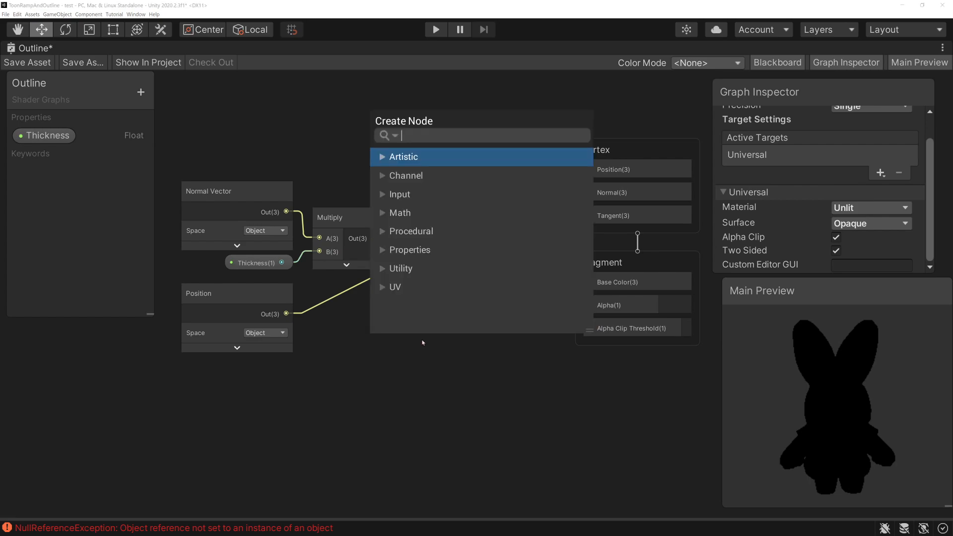
pyautogui.write('is fron')
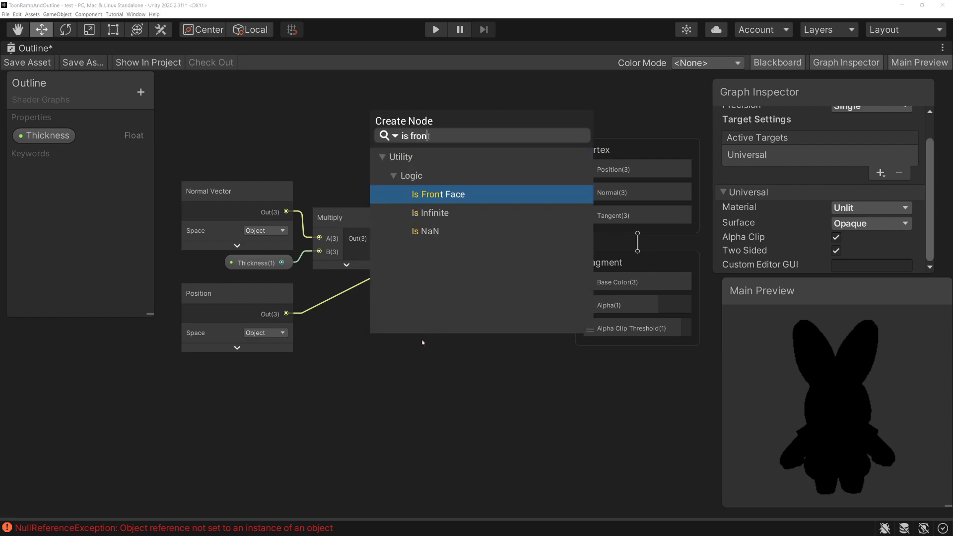
pyautogui.click(457, 196)
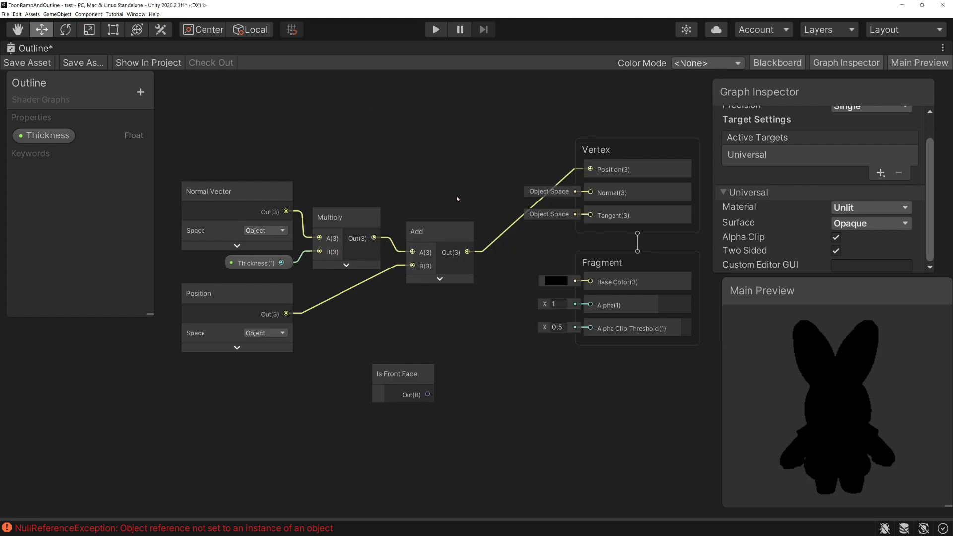
pyautogui.moveTo(402, 376); pyautogui.dragTo(426, 358)
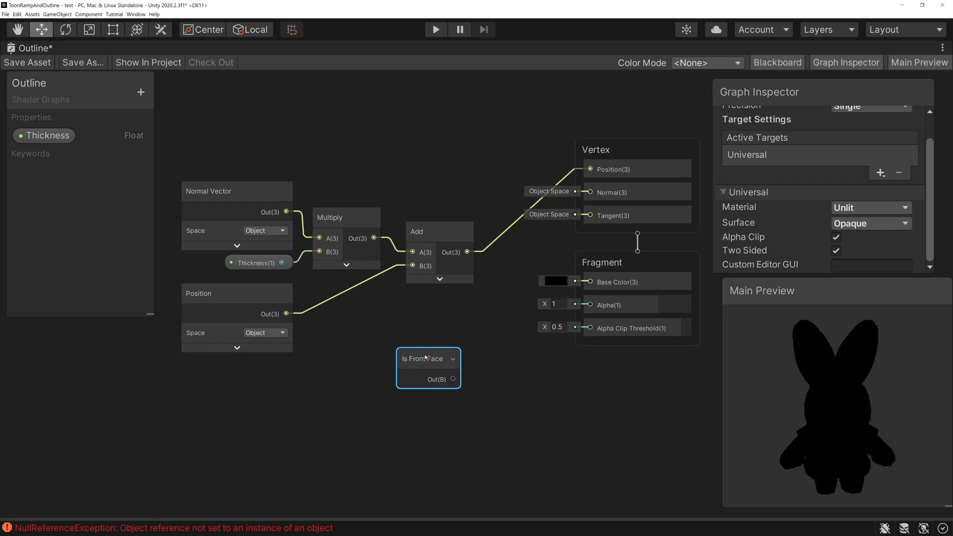
# Create a Branch node from the Is Front Face output, connected to the Branch's Predicate input.
pyautogui.moveTo(453, 380); pyautogui.dragTo(498, 378)
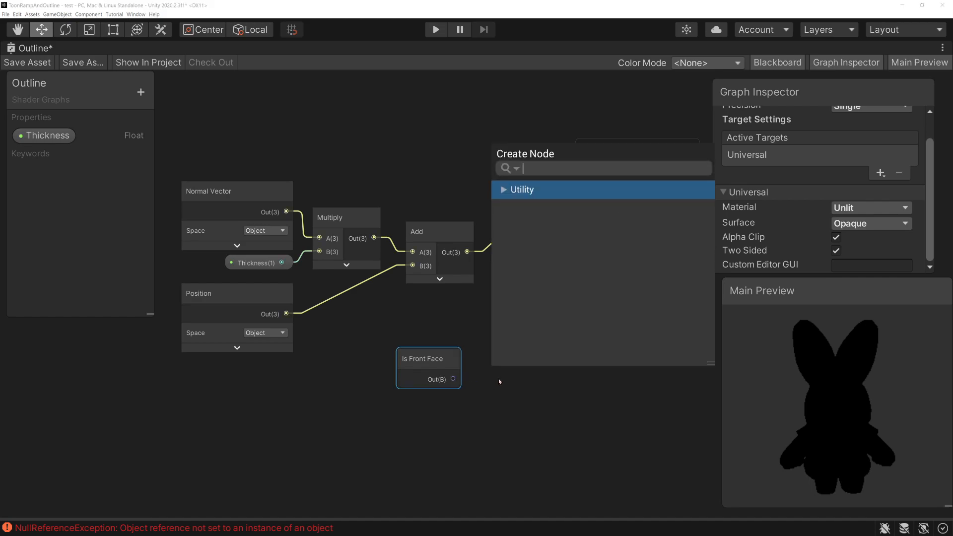
pyautogui.write('brac')
pyautogui.press('BackSpace')
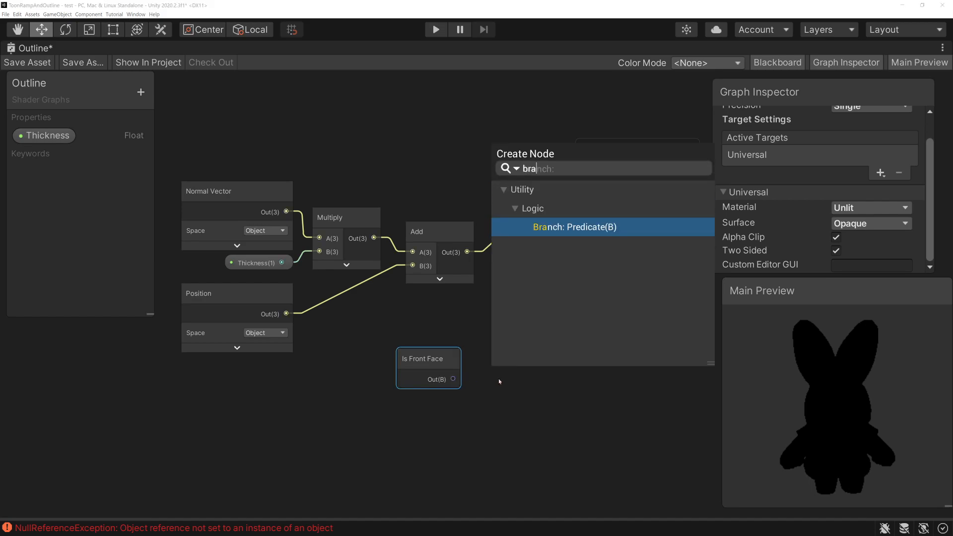
pyautogui.press('Return')
# Set the Branch node's True value to 0 and its False value to 1.
pyautogui.scroll(7, 452, 442)
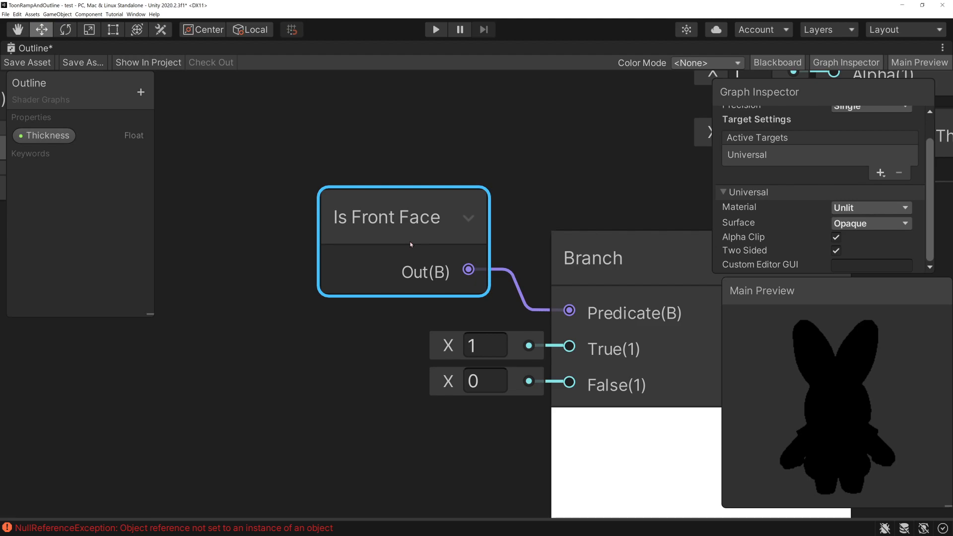
pyautogui.click(496, 343)
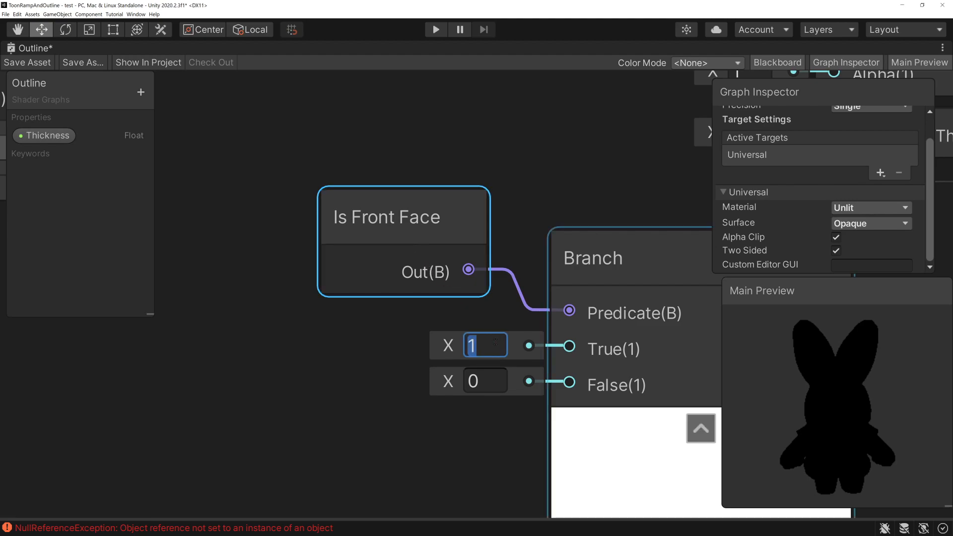
pyautogui.write('0')
pyautogui.click(485, 379)
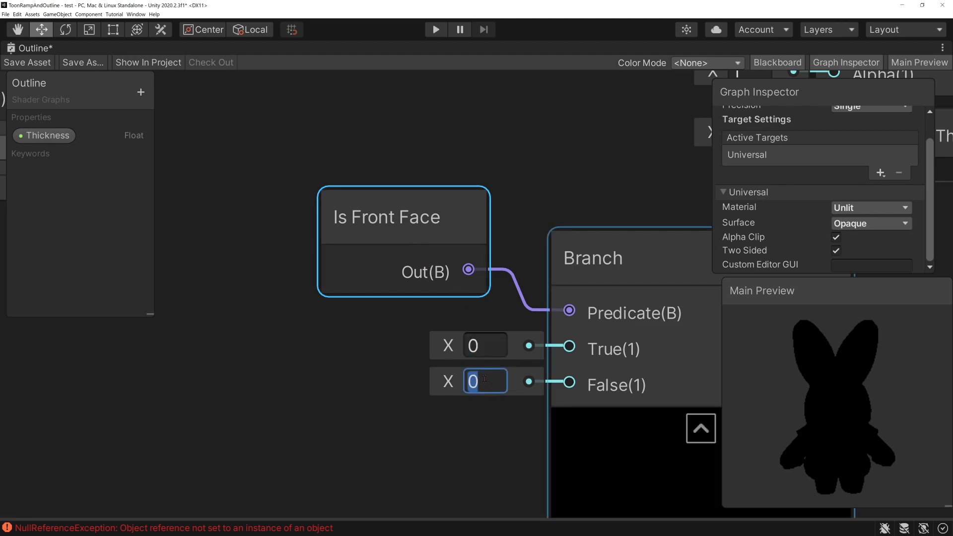
pyautogui.write('1')
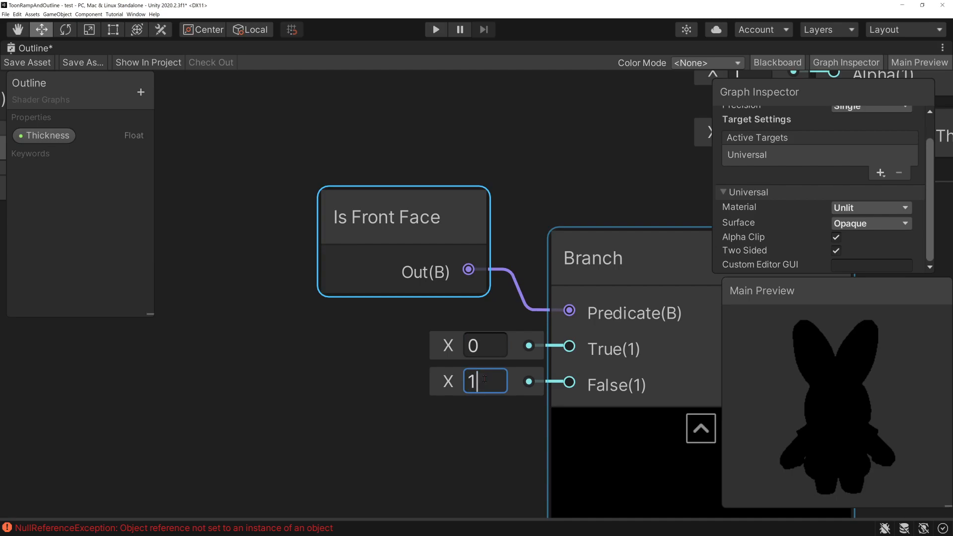
pyautogui.click(495, 449)
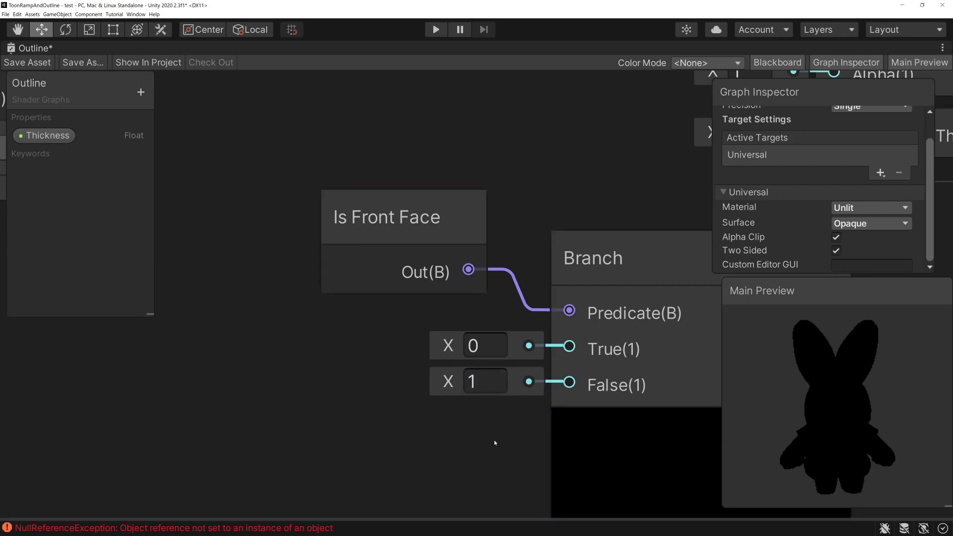
# Collapse the Branch node's preview and connect its output to the Fragment Alpha input.
pyautogui.scroll(-5, 494, 440)
pyautogui.moveTo(655, 356); pyautogui.dragTo(532, 338, button='middle')
pyautogui.moveTo(513, 334); pyautogui.dragTo(556, 251)
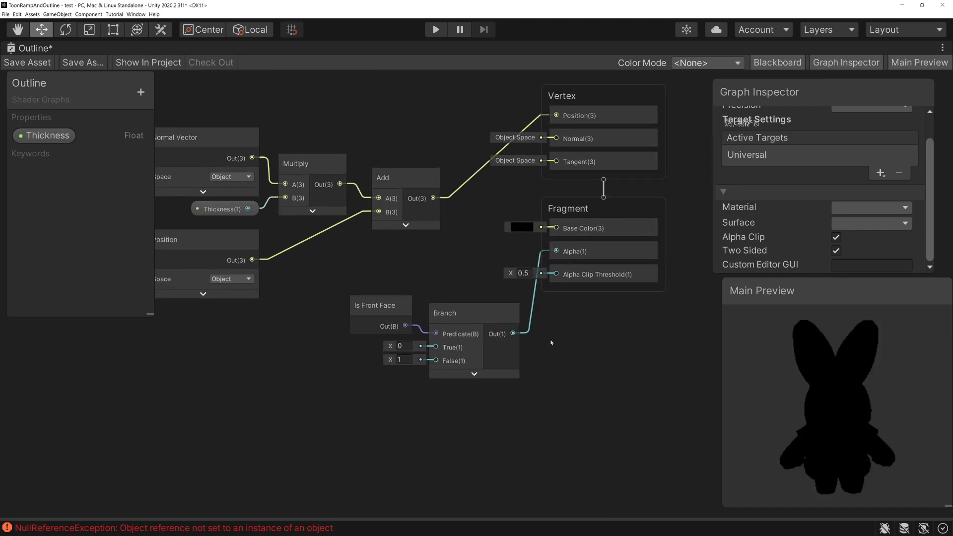
# Examine the Is Front Face and Branch logic and how it feeds Alpha alongside the Alpha Clip Threshold.
pyautogui.scroll(1, 549, 359)
pyautogui.scroll(6, 550, 360)
pyautogui.moveTo(484, 356); pyautogui.dragTo(655, 364, button='middle')
pyautogui.scroll(1, 654, 363)
pyautogui.moveTo(562, 369); pyautogui.dragTo(641, 372, button='middle')
pyautogui.click(247, 220)
pyautogui.click(374, 329)
pyautogui.click(470, 186)
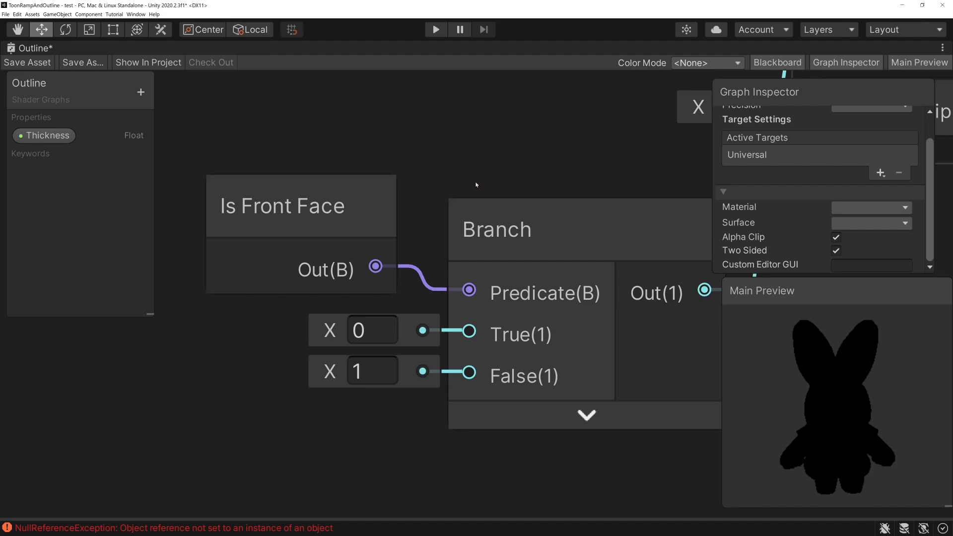
pyautogui.moveTo(630, 154); pyautogui.dragTo(260, 312, button='middle')
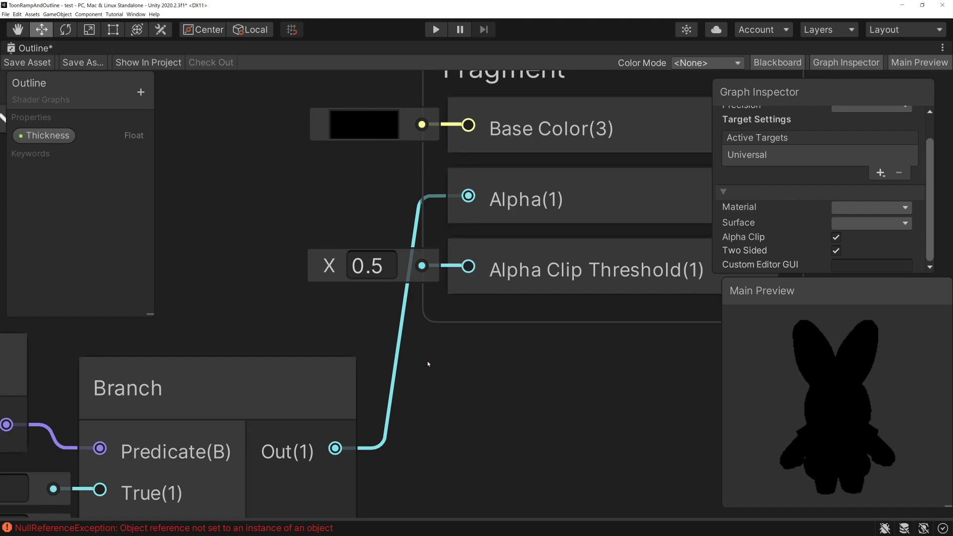
pyautogui.moveTo(422, 363); pyautogui.dragTo(625, 280, button='middle')
pyautogui.moveTo(297, 415); pyautogui.dragTo(502, 322, button='middle')
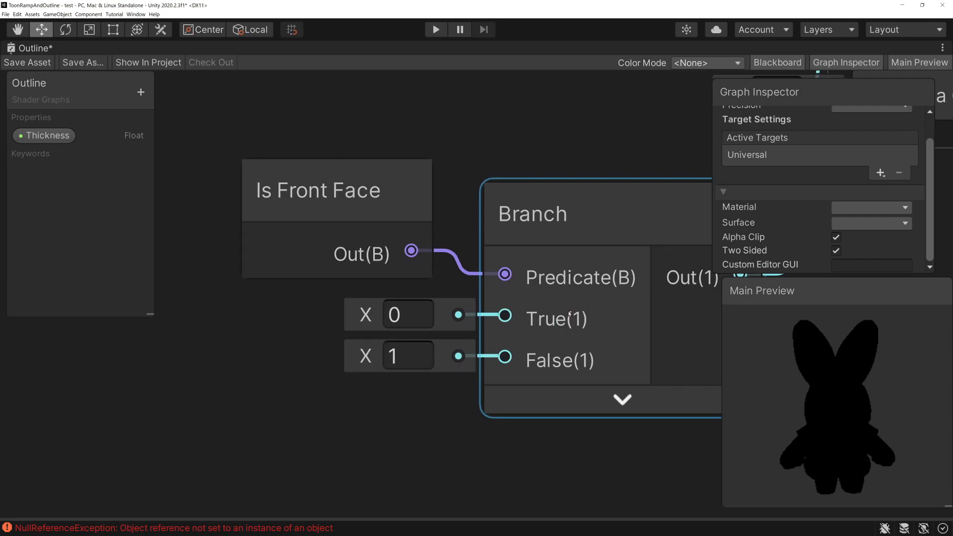
pyautogui.moveTo(609, 296); pyautogui.dragTo(365, 397, button='middle')
pyautogui.moveTo(685, 132); pyautogui.dragTo(564, 197, button='middle')
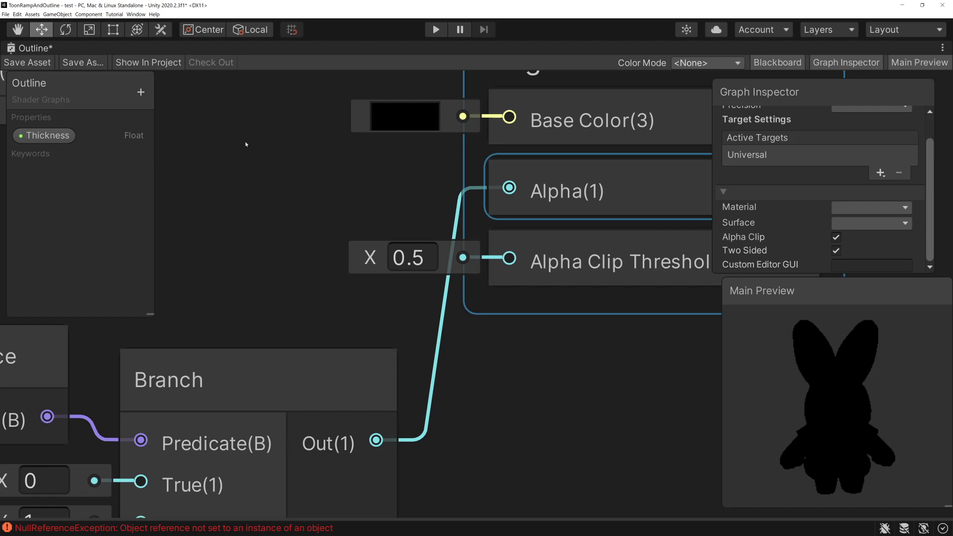
# Save the Outline shader graph with its front-face alpha clipping.
pyautogui.click(28, 62)
pyautogui.scroll(-5, 572, 363)
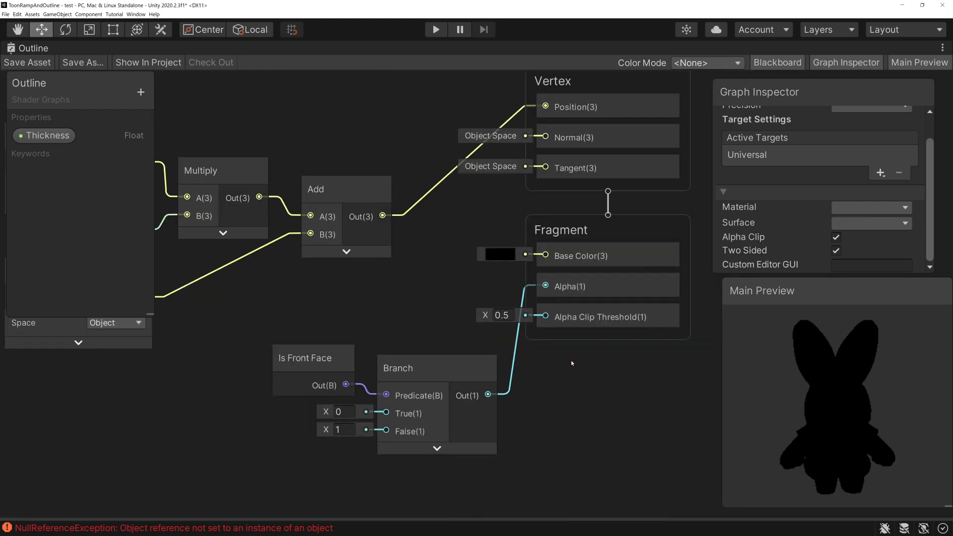
# Restore the maximized Outline graph window to the normal layout and show both characters in the Scene view.
pyautogui.scroll(-3, 576, 365)
pyautogui.click(942, 48)
pyautogui.click(889, 56)
pyautogui.click(183, 49)
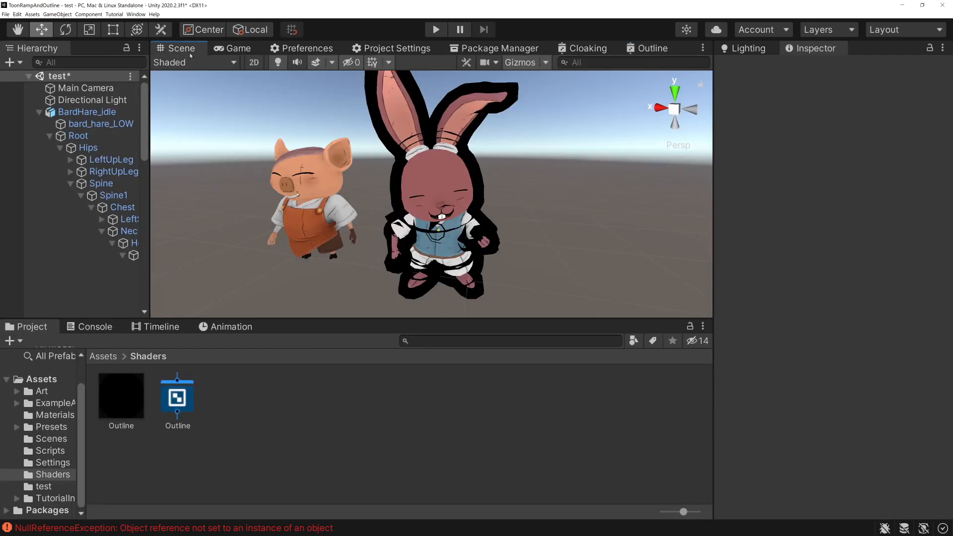
pyautogui.moveTo(496, 221); pyautogui.dragTo(517, 230, button='middle')
pyautogui.keyDown('alt'); pyautogui.moveTo(530, 243); pyautogui.dragTo(335, 267); pyautogui.keyUp('alt')
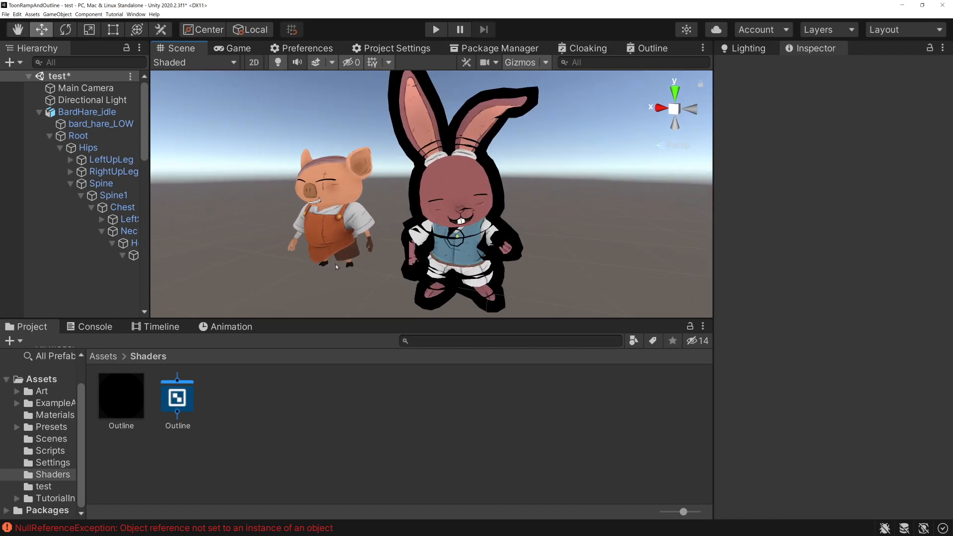
# Set the Thickness of the Outline material in the Shaders folder to 0.01.
pyautogui.click(116, 401)
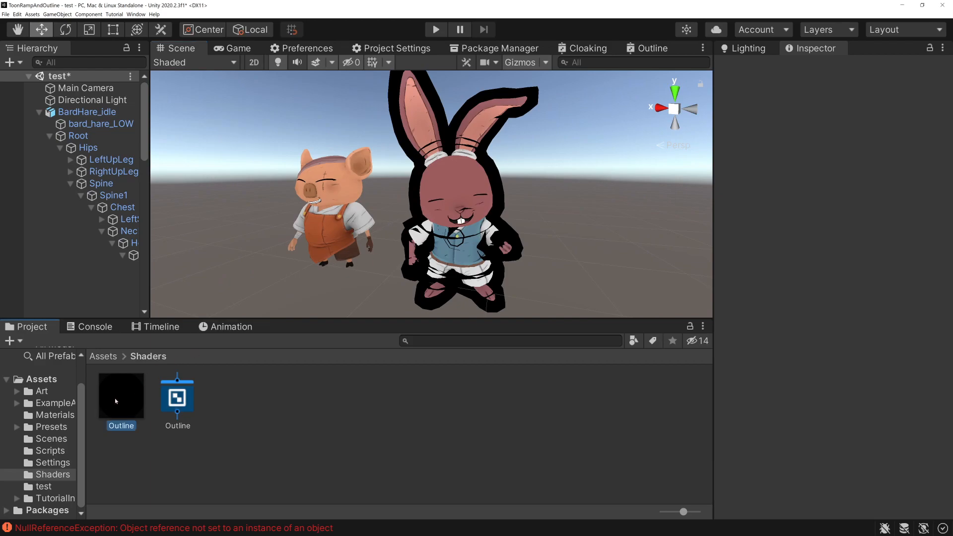
pyautogui.keyDown('alt'); pyautogui.moveTo(625, 245); pyautogui.dragTo(412, 240); pyautogui.keyUp('alt')
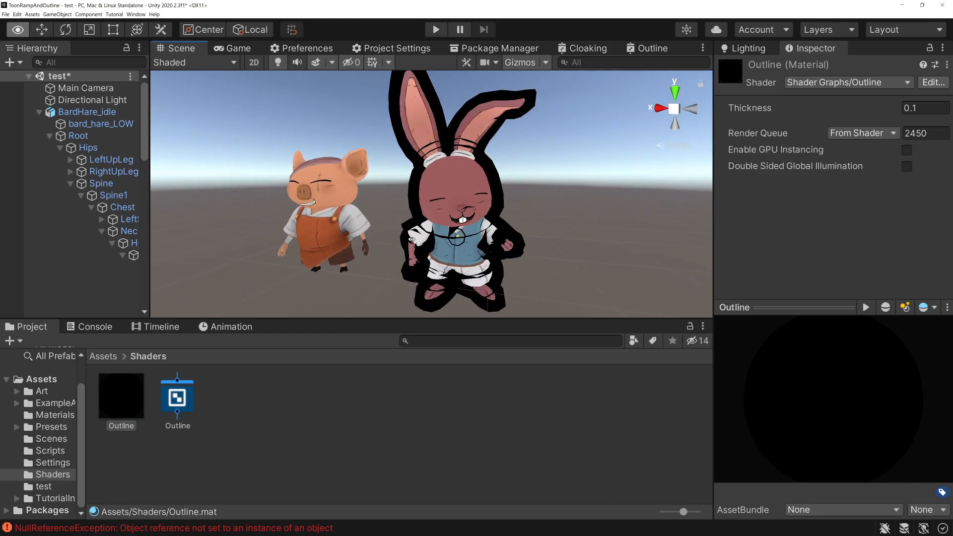
pyautogui.click(938, 108)
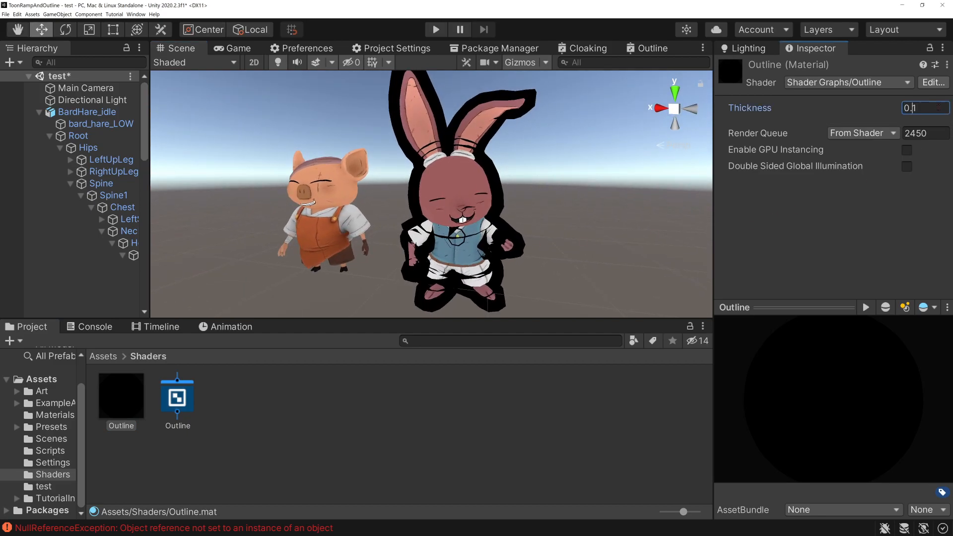
pyautogui.write('0')
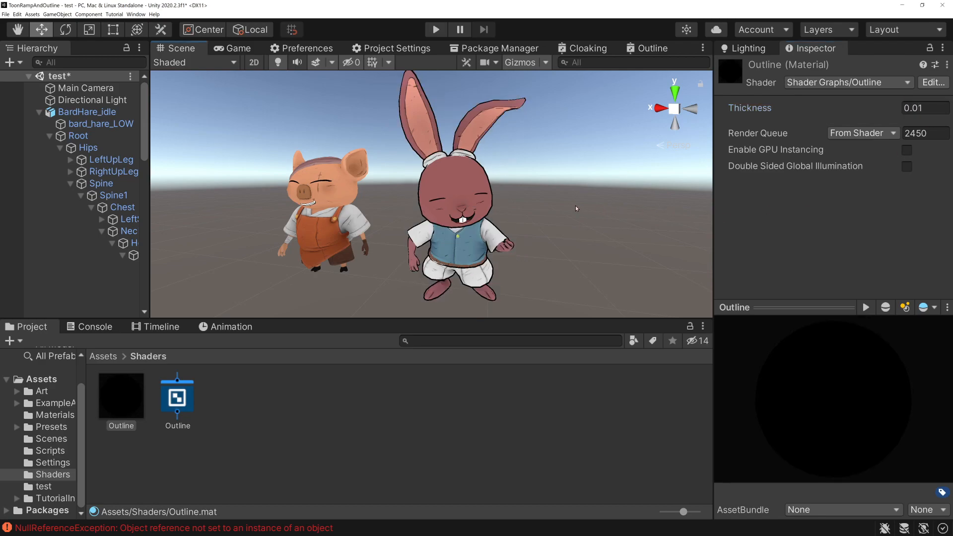
# Examine the hare's outline up close and locate the BardHare and Outline materials assigned to its bard_hare_LOW mesh.
pyautogui.click(571, 206)
pyautogui.keyDown('alt'); pyautogui.moveTo(530, 213); pyautogui.dragTo(562, 213); pyautogui.keyUp('alt')
pyautogui.moveTo(489, 245); pyautogui.dragTo(526, 232, button='middle')
pyautogui.keyDown('alt'); pyautogui.moveTo(526, 232); pyautogui.dragTo(589, 242); pyautogui.keyUp('alt')
pyautogui.click(398, 182)
pyautogui.click(398, 183)
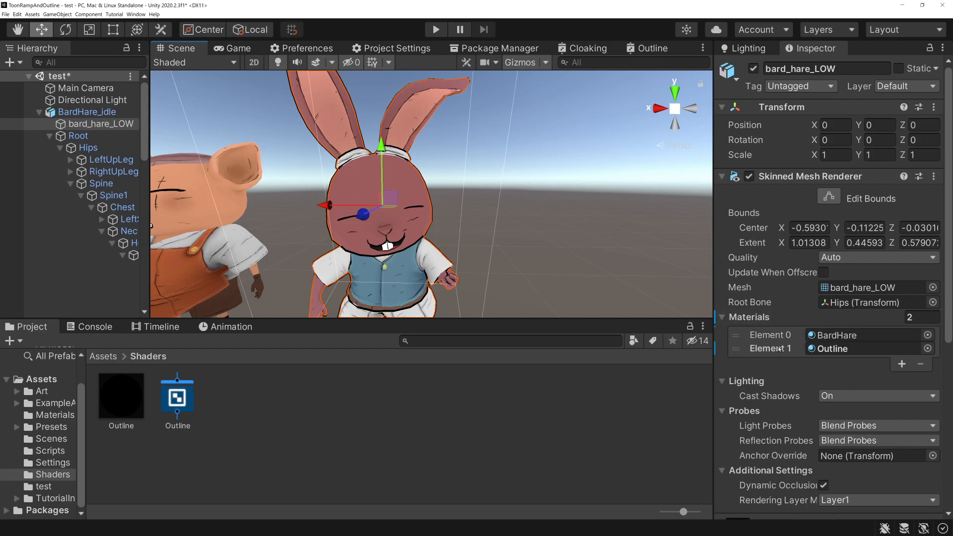
pyautogui.click(865, 335)
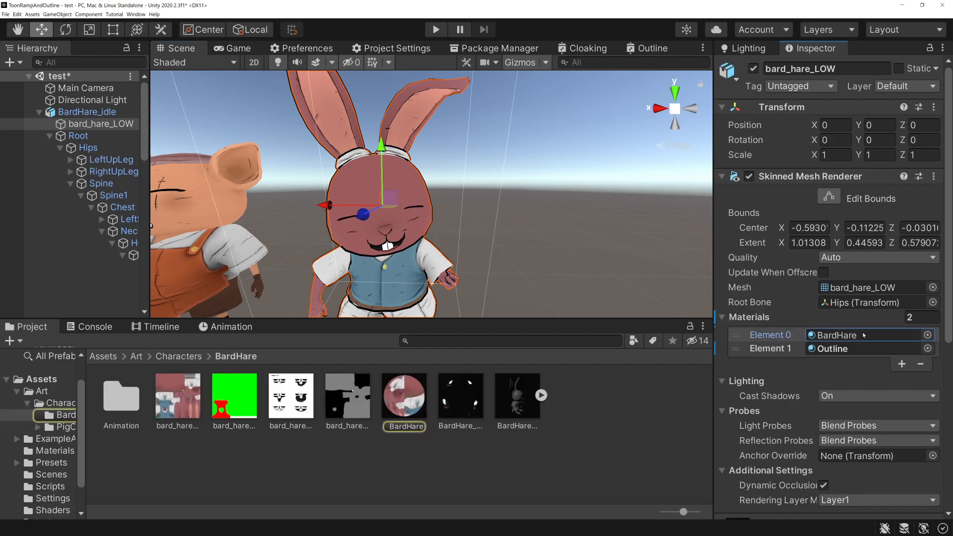
pyautogui.click(834, 349)
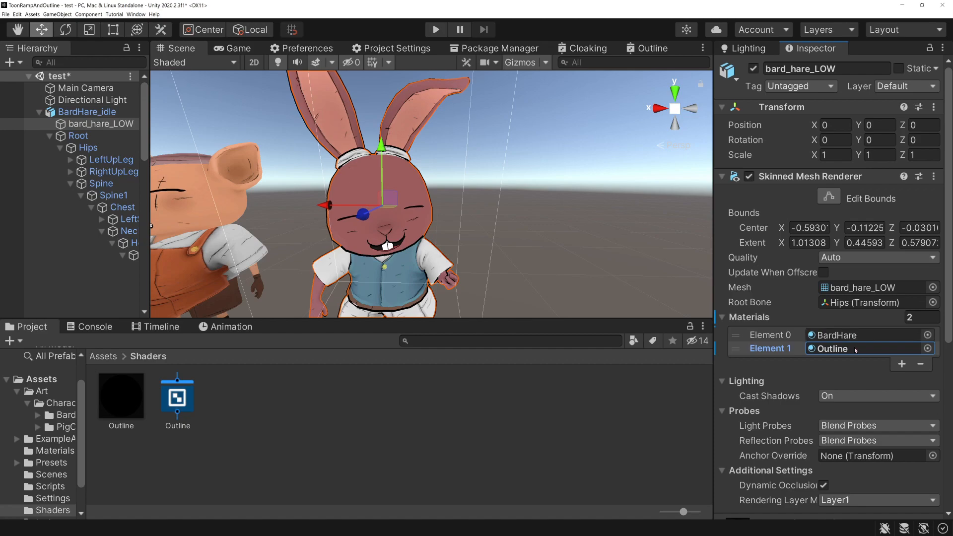
# Remove the Outline material from the hare mesh by reducing its Materials array size to 1.
pyautogui.press('Delete')
pyautogui.click(923, 317)
pyautogui.write('1')
pyautogui.press('Return')
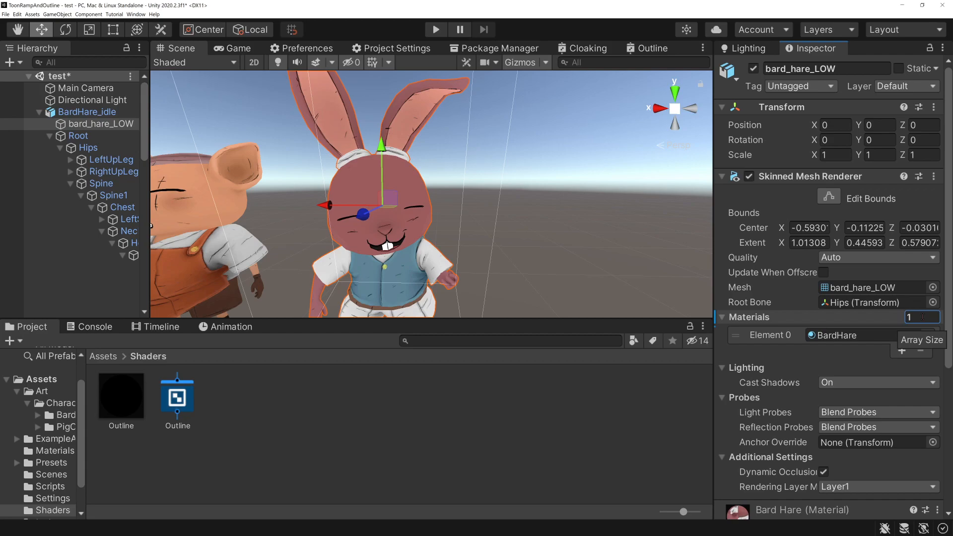
pyautogui.scroll(-5, 571, 224)
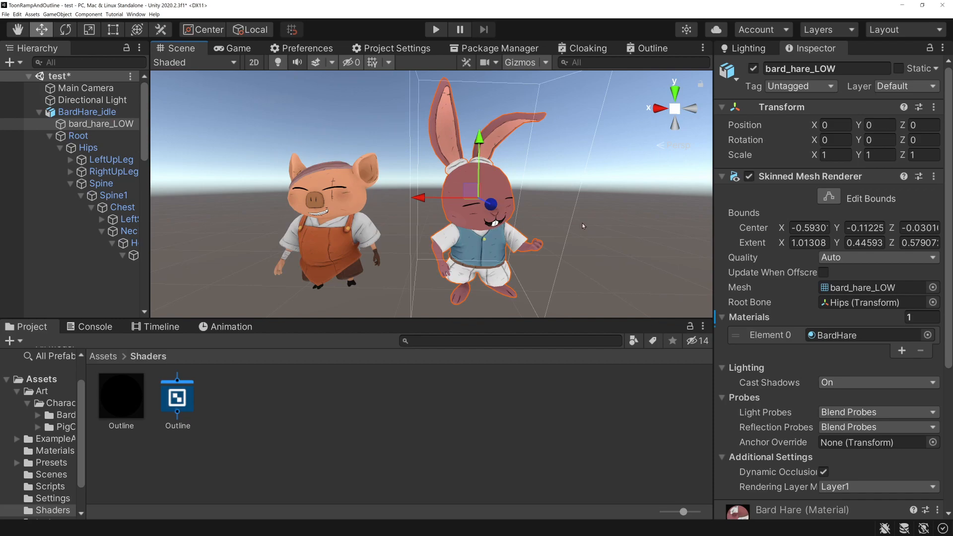
# Locate the UniversalRP-HighQuality asset from the Graphics project settings and open its ForwardRenderer asset for editing.
pyautogui.click(391, 48)
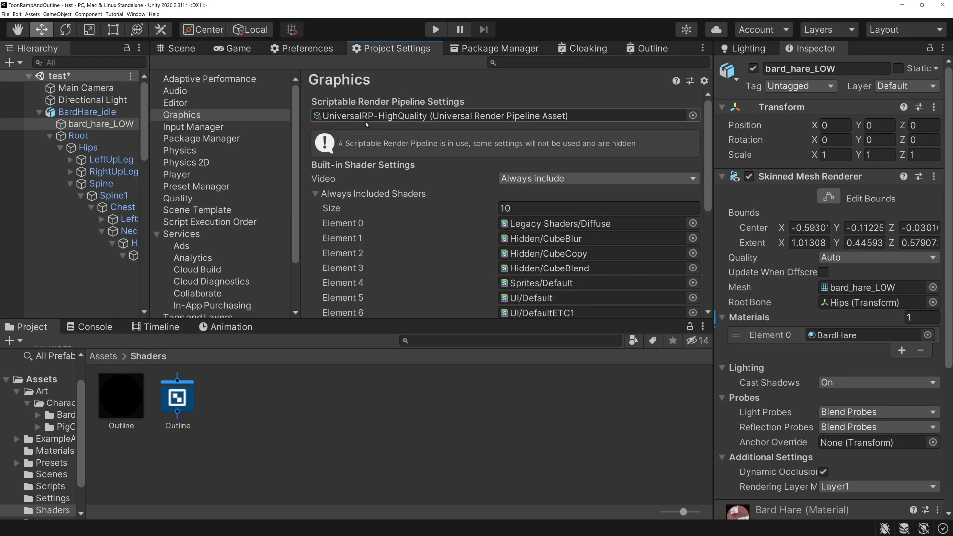
pyautogui.click(345, 115)
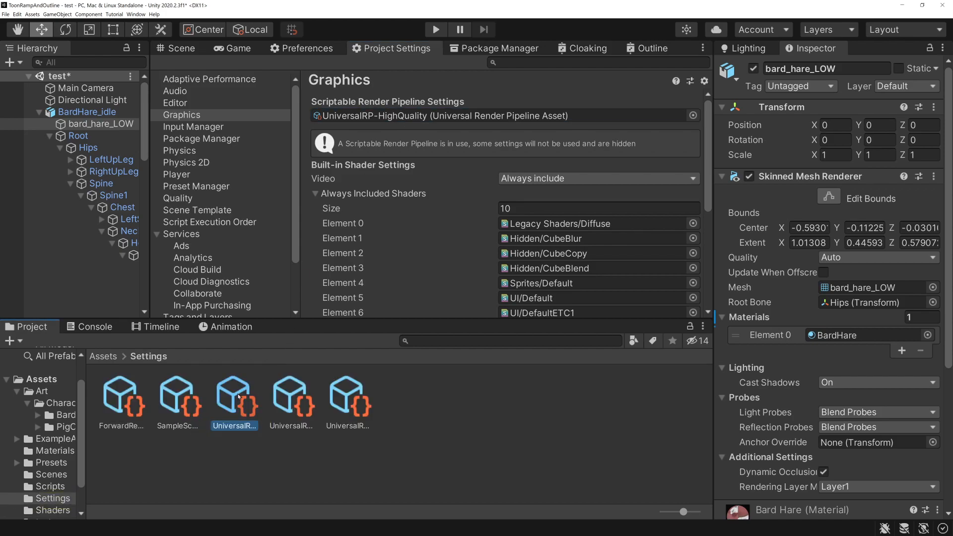
pyautogui.click(239, 396)
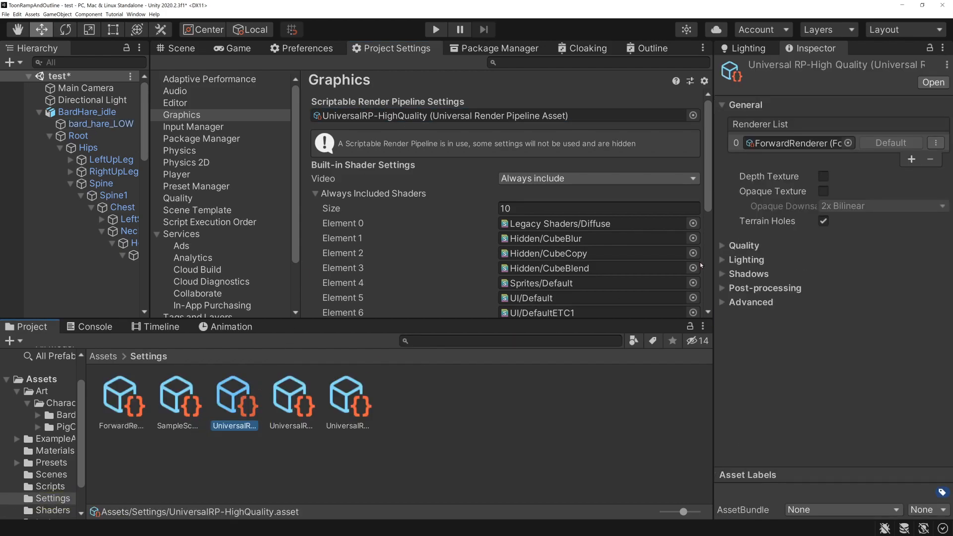
pyautogui.click(783, 145)
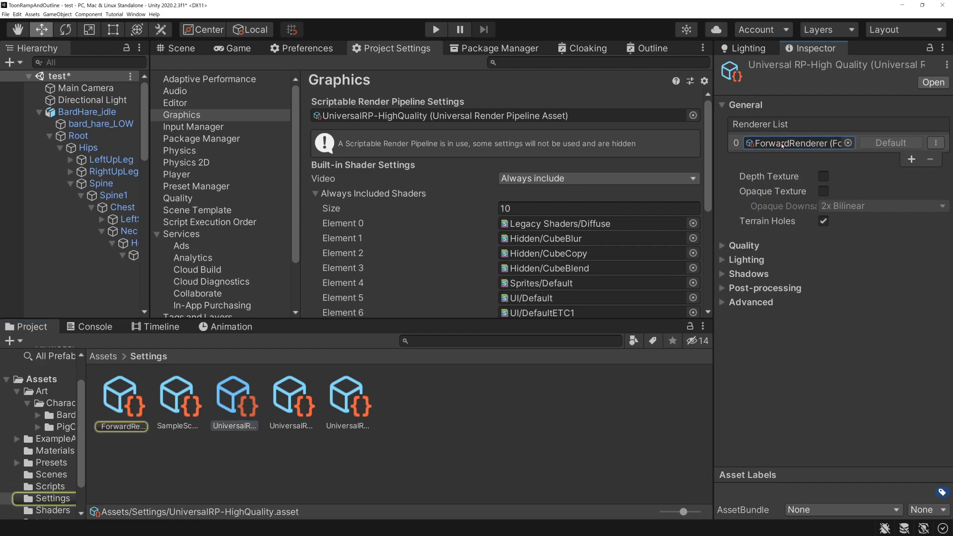
pyautogui.click(124, 401)
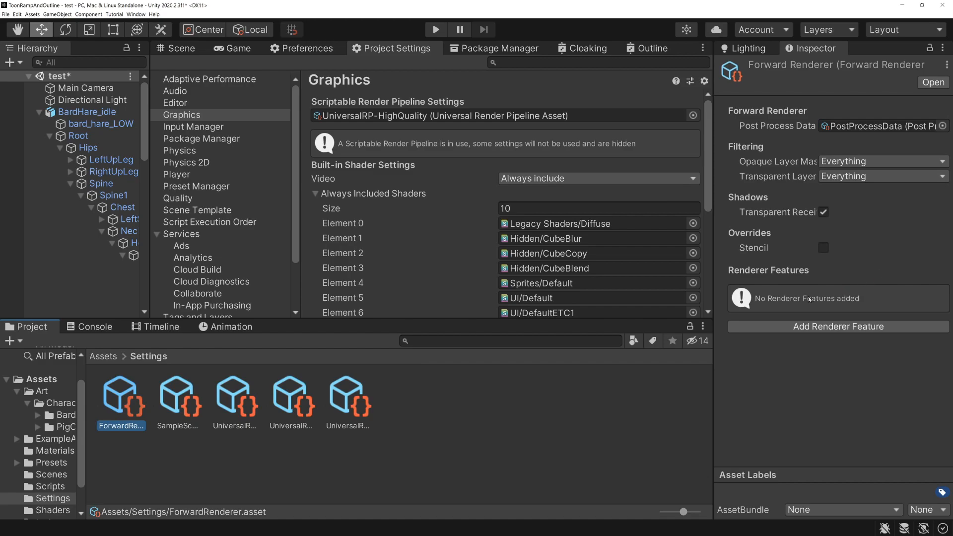
# Add a Render Objects (Experimental) renderer feature to the Forward Renderer and name it Outline.
pyautogui.click(776, 328)
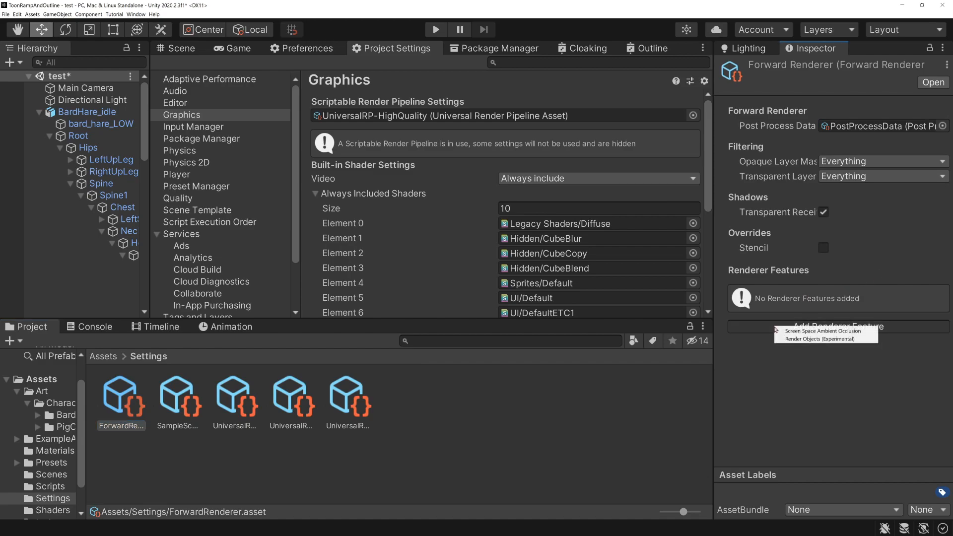
pyautogui.click(786, 340)
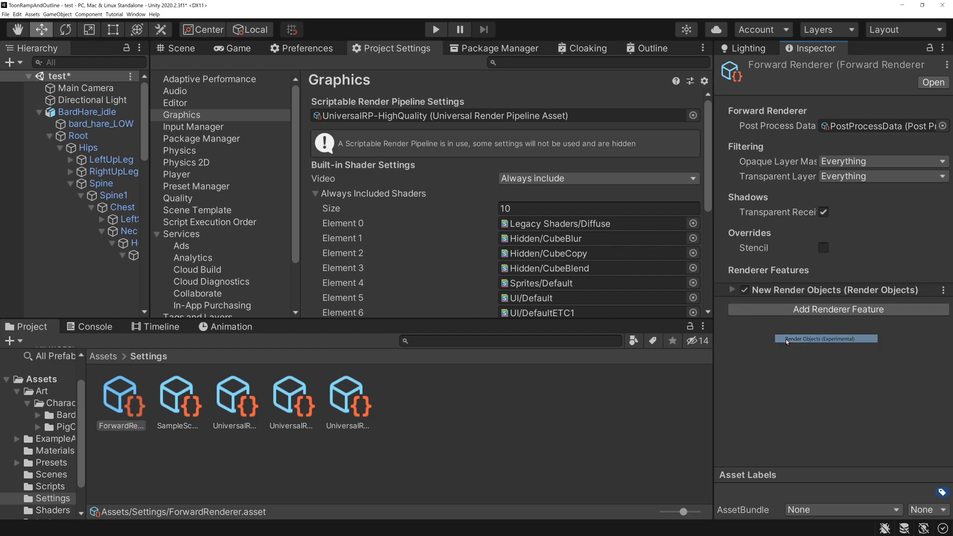
pyautogui.click(730, 291)
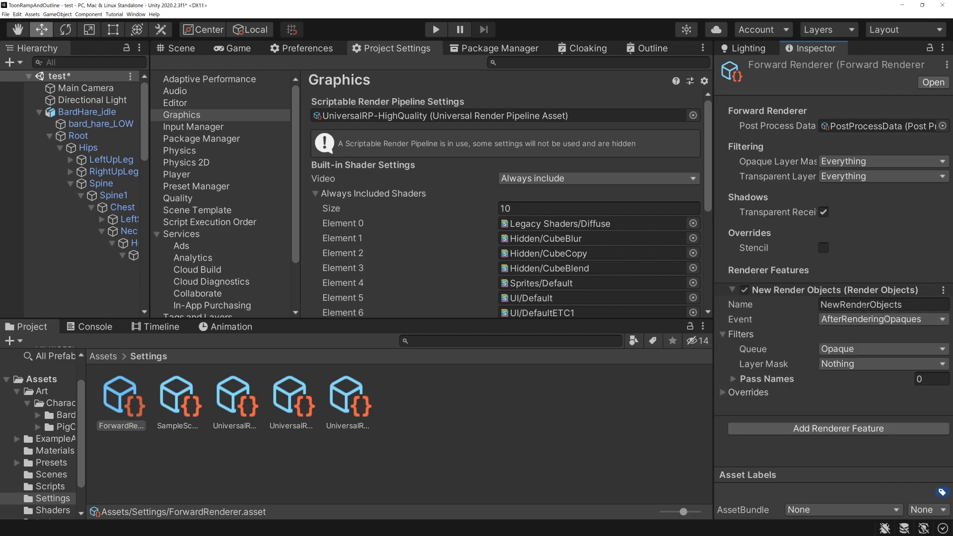
pyautogui.click(918, 304)
pyautogui.write('Outline')
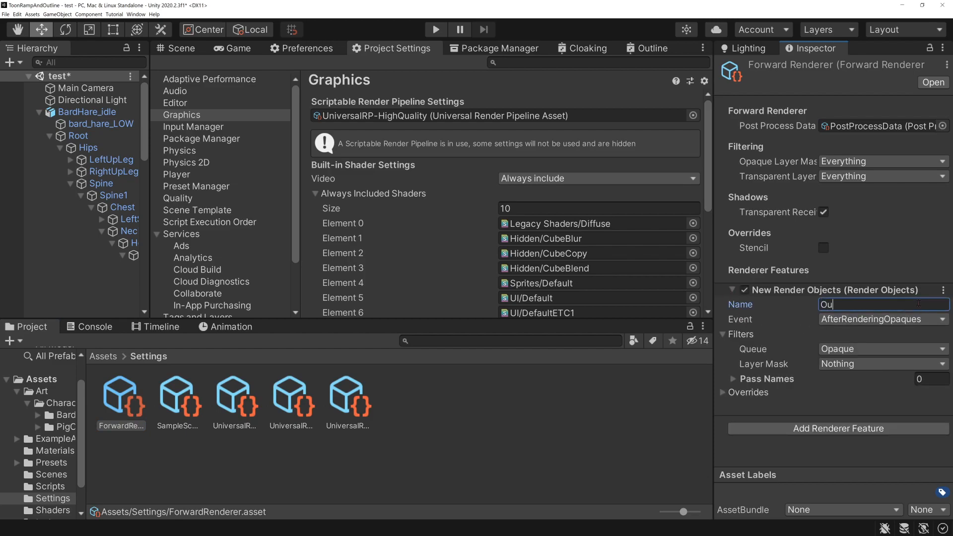
pyautogui.press('Return')
# Set the Outline renderer feature's Event to BeforeRenderingPostProcessing.
pyautogui.click(872, 319)
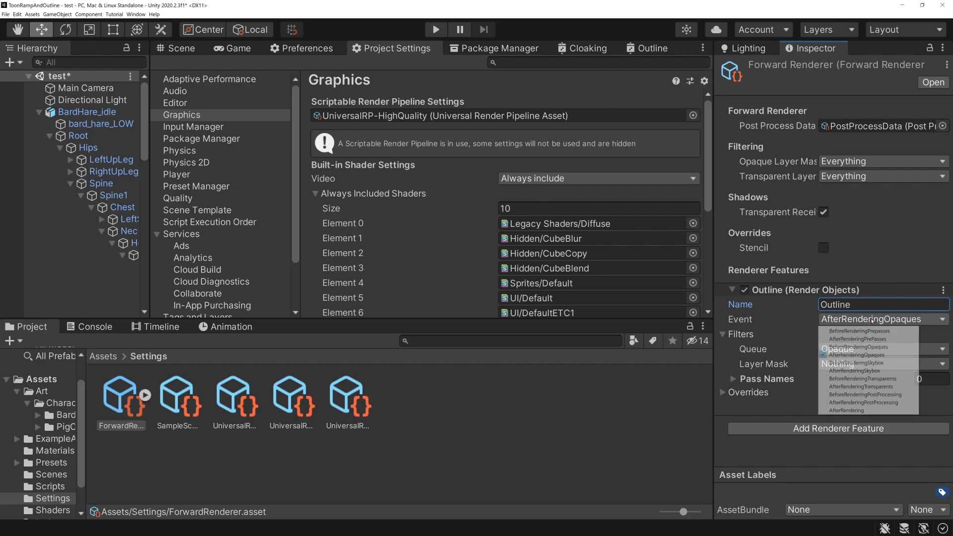
pyautogui.click(852, 395)
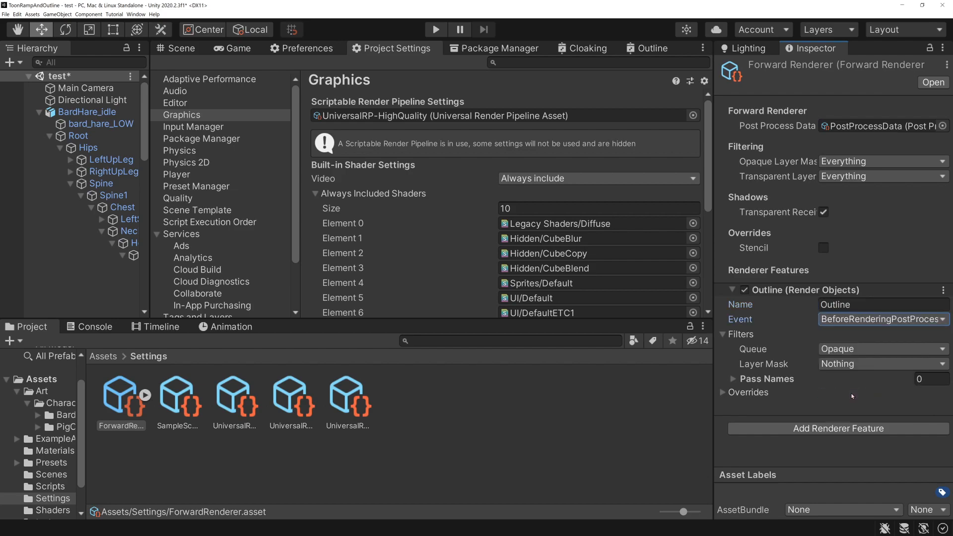
pyautogui.click(869, 319)
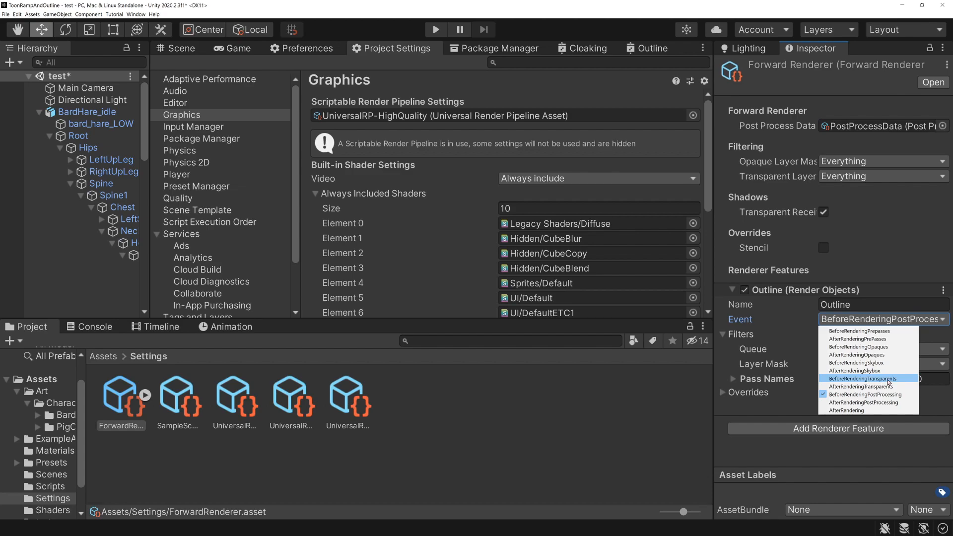
pyautogui.click(863, 395)
# Assign the Outline material as the material override of the Outline renderer feature.
pyautogui.click(724, 393)
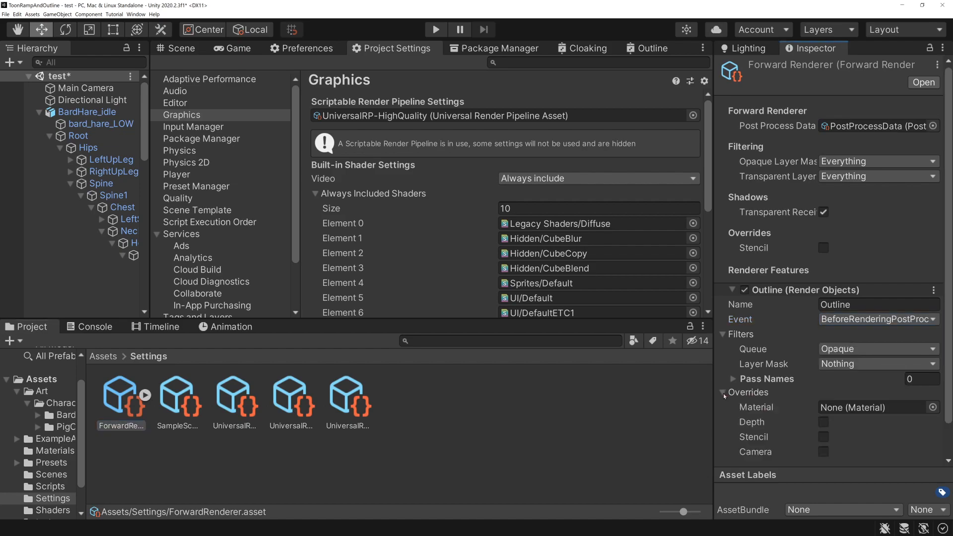
pyautogui.click(935, 409)
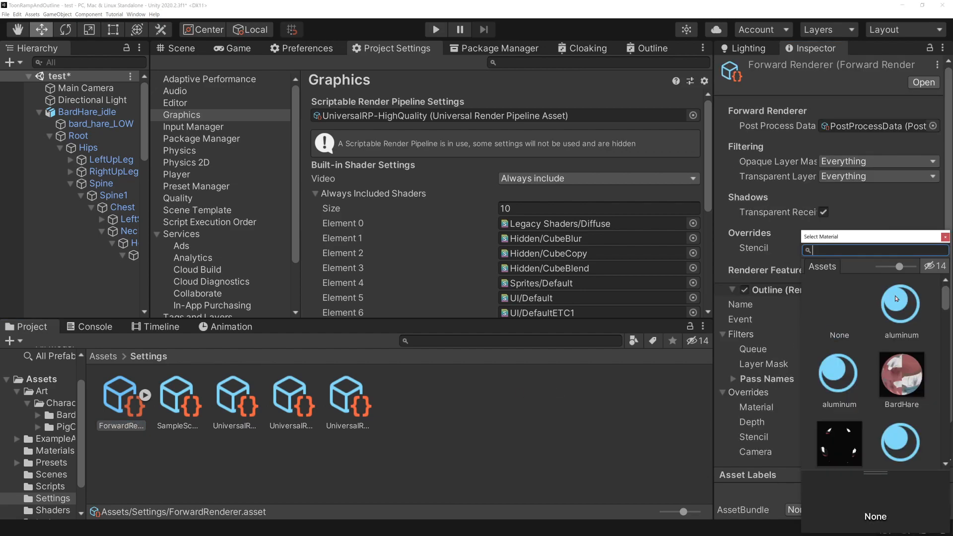
pyautogui.write('out')
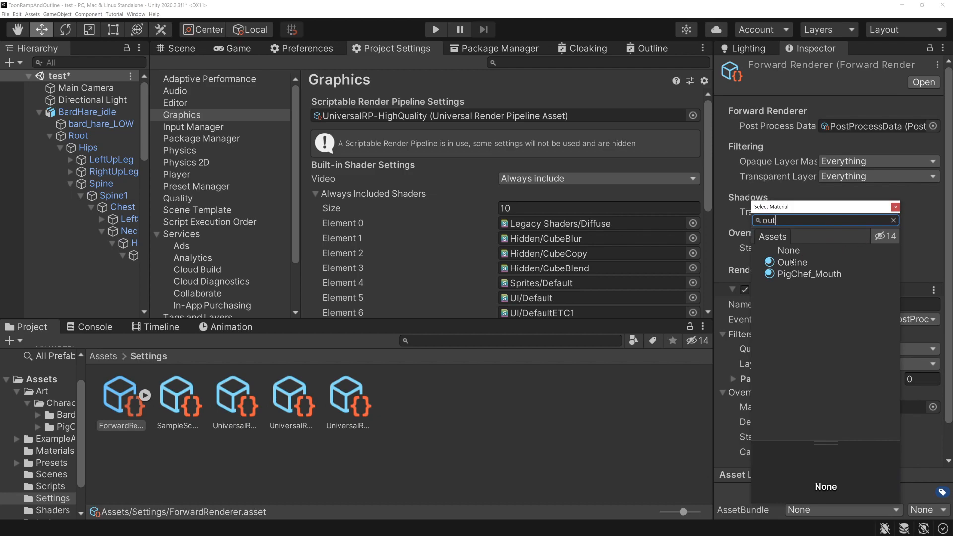
pyautogui.doubleClick(792, 262)
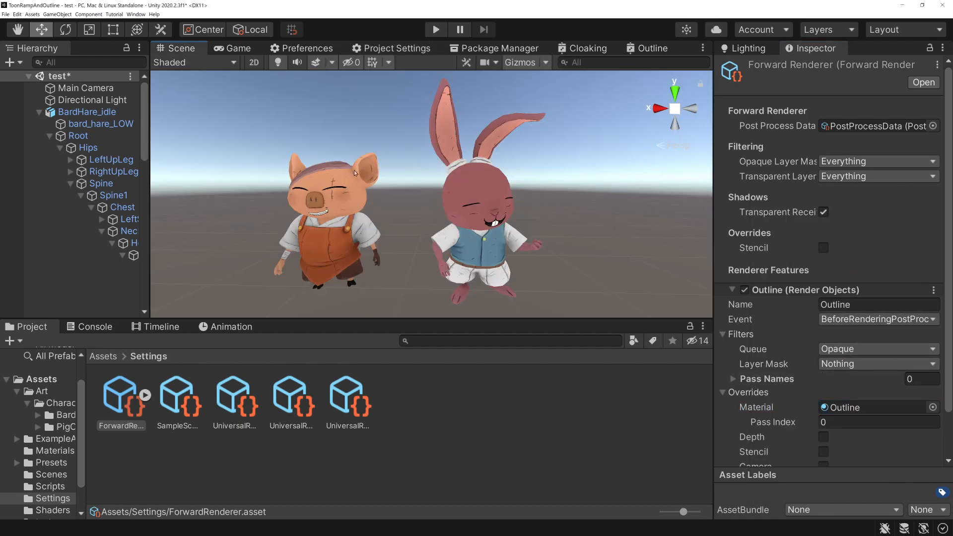
# Starting from the hare mesh's layer setting, add a new layer named Character as User Layer 6.
pyautogui.click(480, 187)
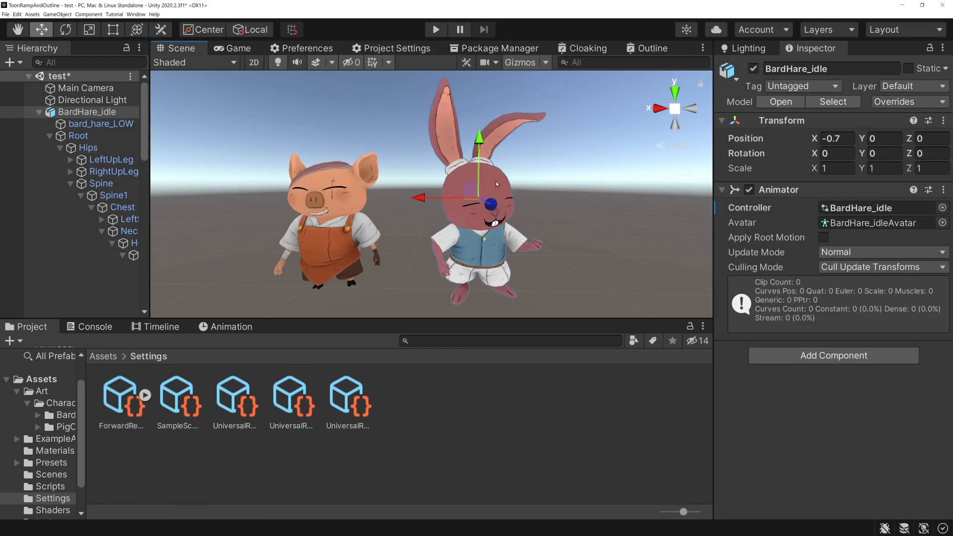
pyautogui.click(497, 182)
pyautogui.click(923, 88)
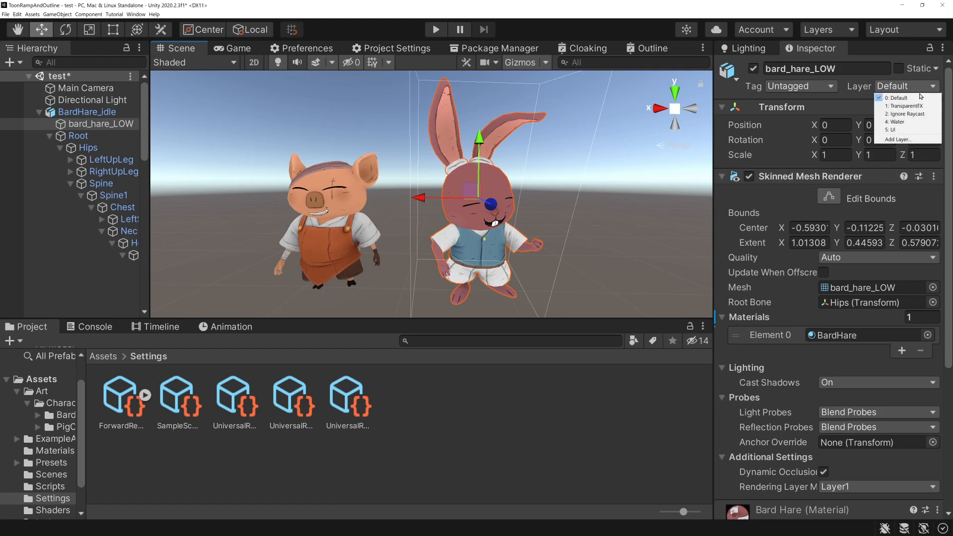
pyautogui.click(898, 139)
pyautogui.click(879, 235)
pyautogui.write('Character')
pyautogui.press('Return')
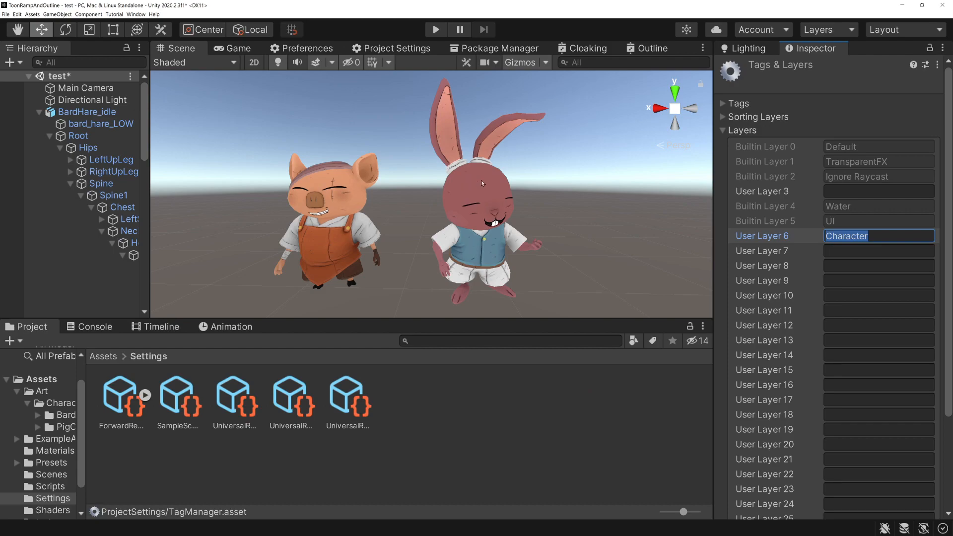
# Assign the hare's bard_hare_LOW mesh to the Character layer.
pyautogui.click(483, 183)
pyautogui.click(456, 172)
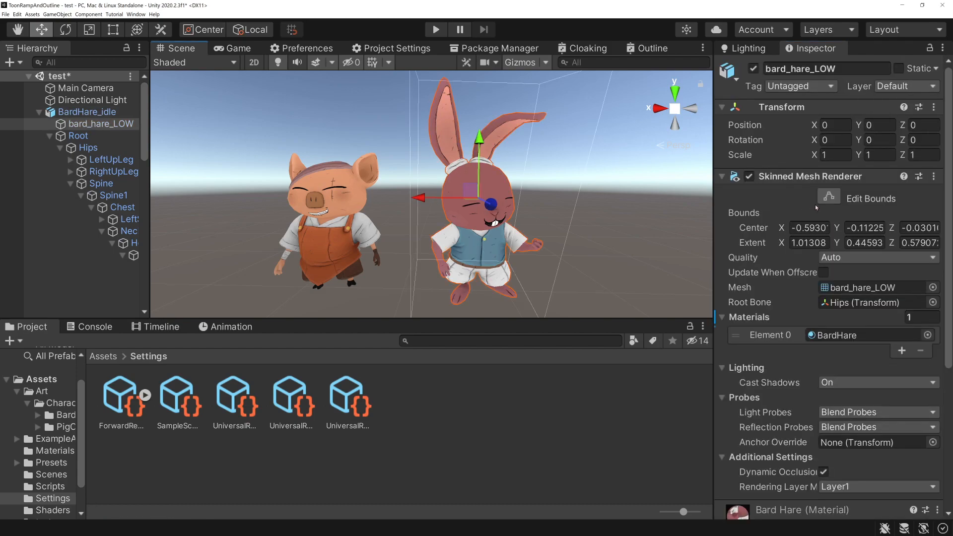
pyautogui.click(907, 86)
pyautogui.click(911, 138)
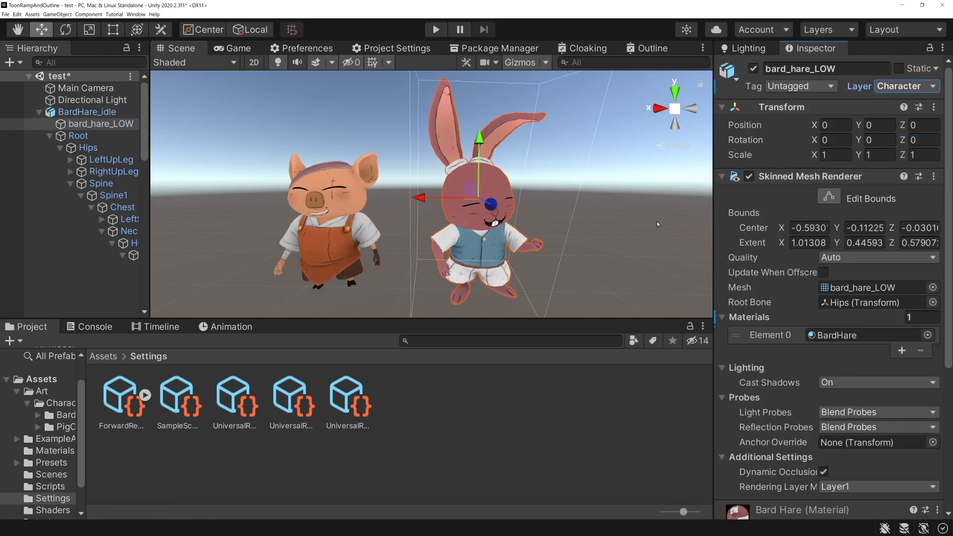
# Set the Layer Mask of the Forward Renderer's Outline feature to Character.
pyautogui.click(115, 396)
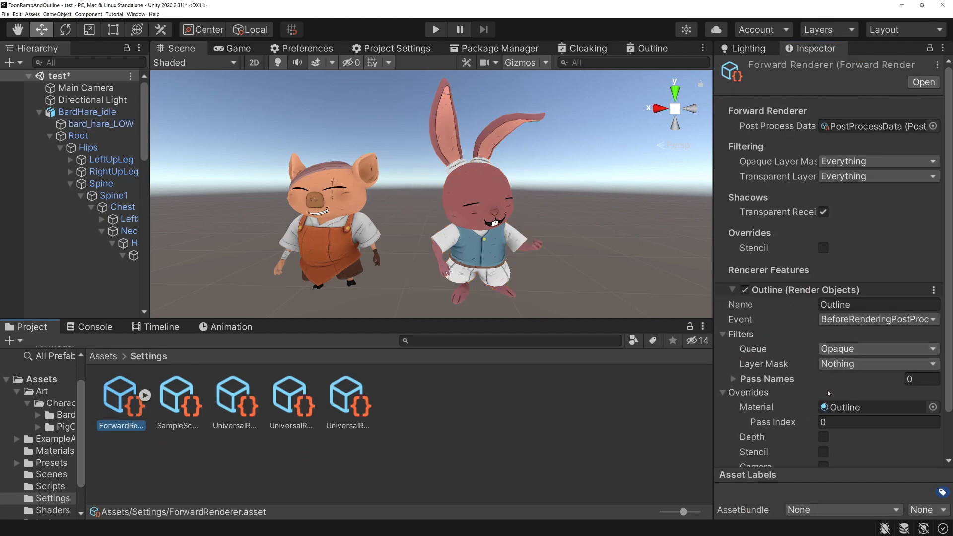
pyautogui.click(852, 366)
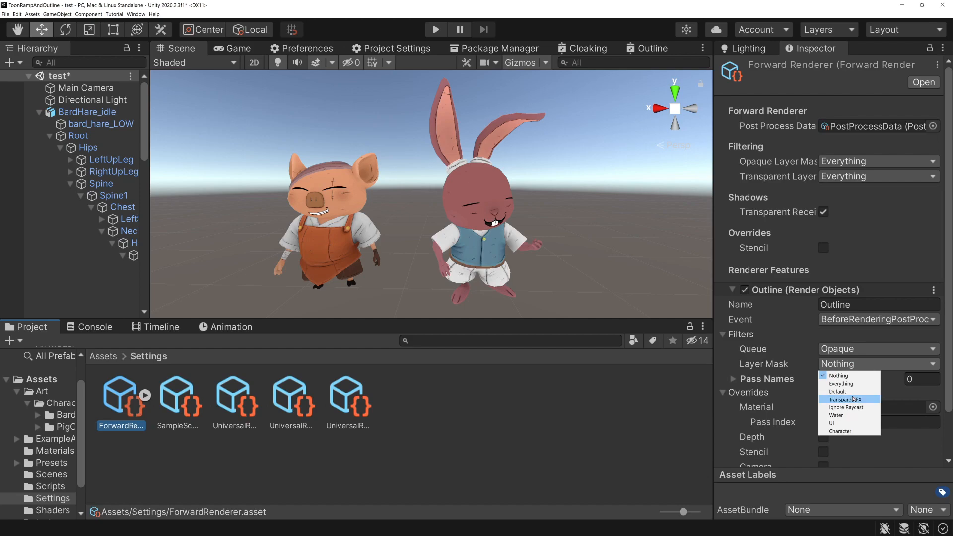
pyautogui.click(853, 432)
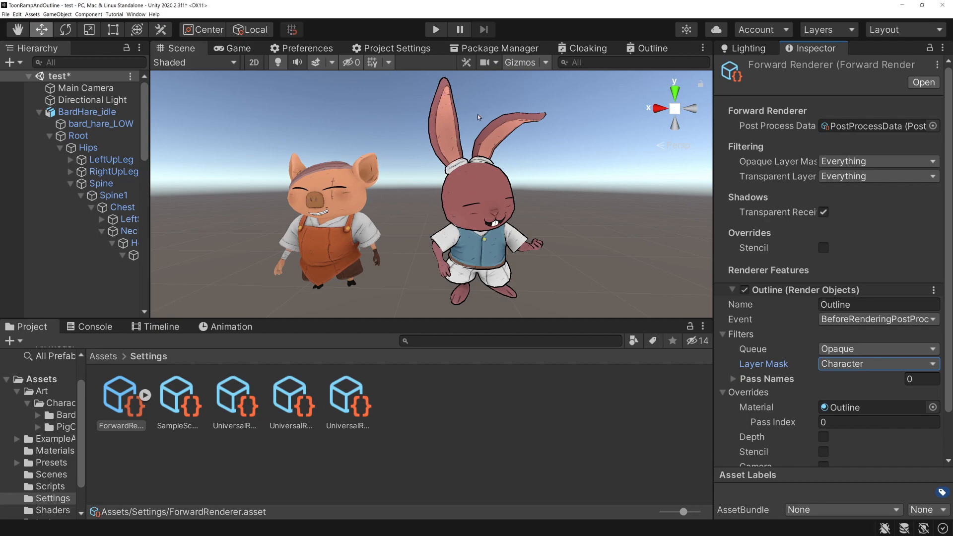
# Assign PigChef_Idle and all its child objects to the Character layer.
pyautogui.click(349, 200)
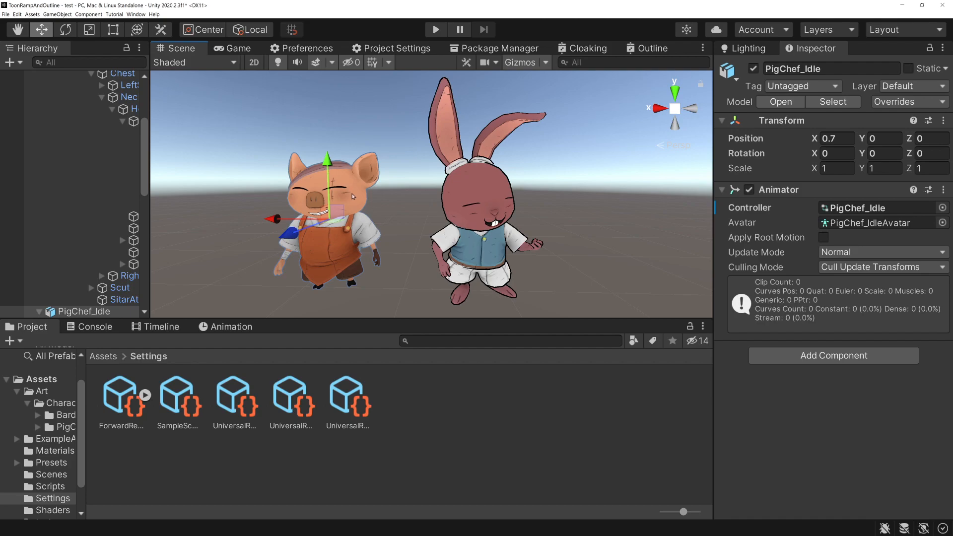
pyautogui.click(350, 196)
pyautogui.click(582, 206)
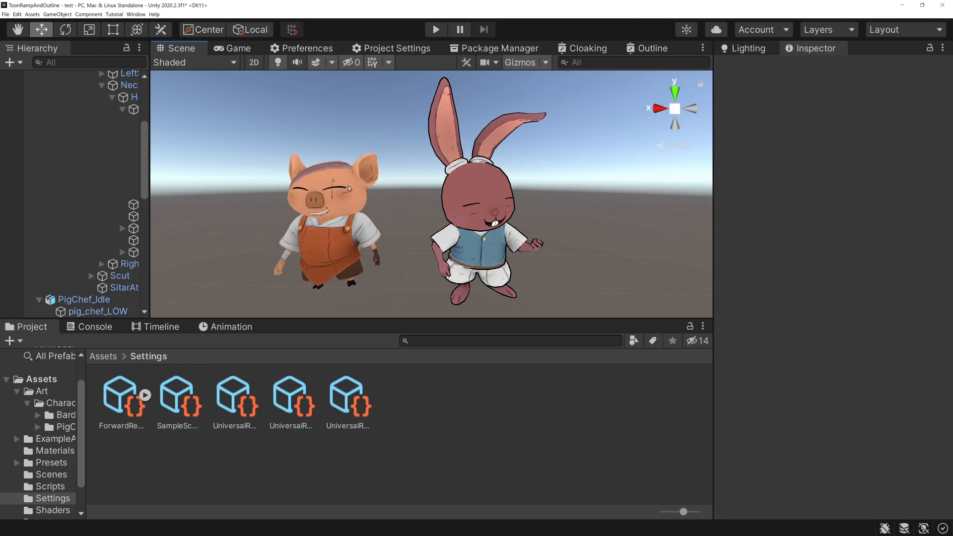
pyautogui.click(347, 194)
pyautogui.click(914, 86)
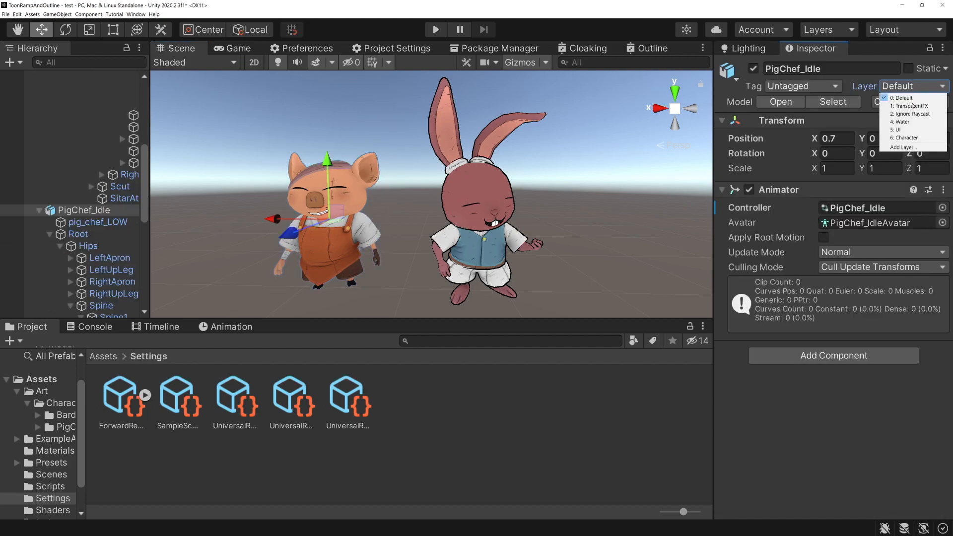
pyautogui.click(911, 138)
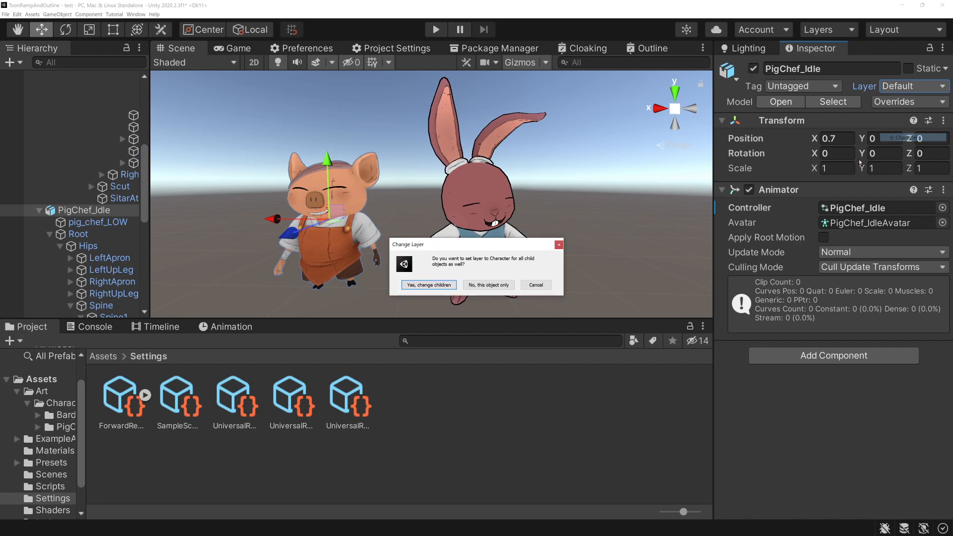
pyautogui.click(442, 286)
pyautogui.click(216, 187)
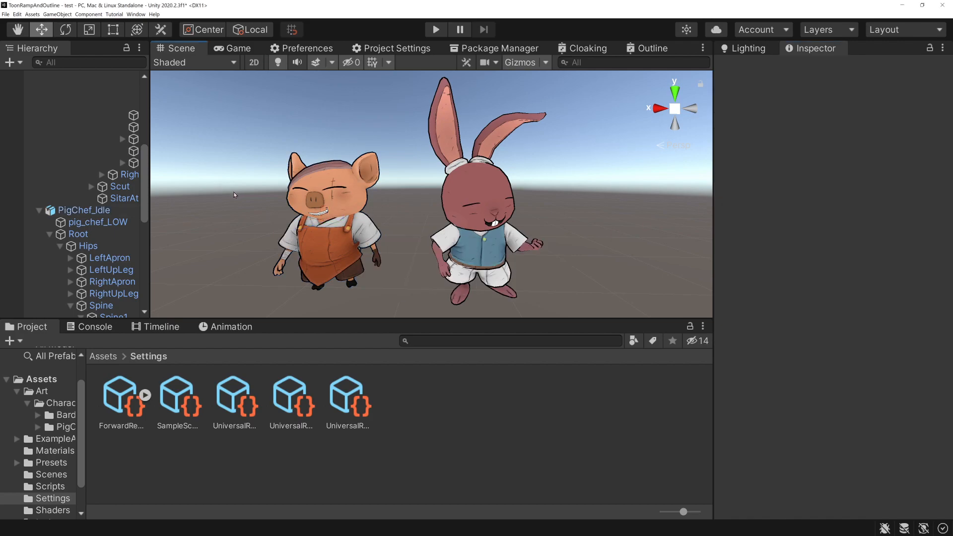
# Inspect the black outlines on the pig and hare from a new angle alongside the Forward Renderer asset's Outline settings.
pyautogui.keyDown('alt'); pyautogui.moveTo(220, 207); pyautogui.dragTo(454, 206); pyautogui.keyUp('alt')
pyautogui.click(142, 396)
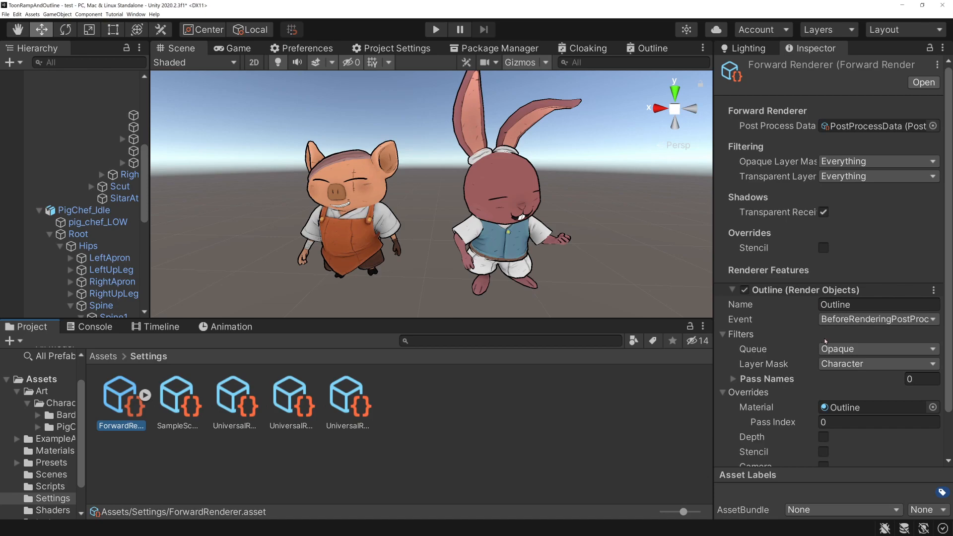
pyautogui.scroll(3, 569, 214)
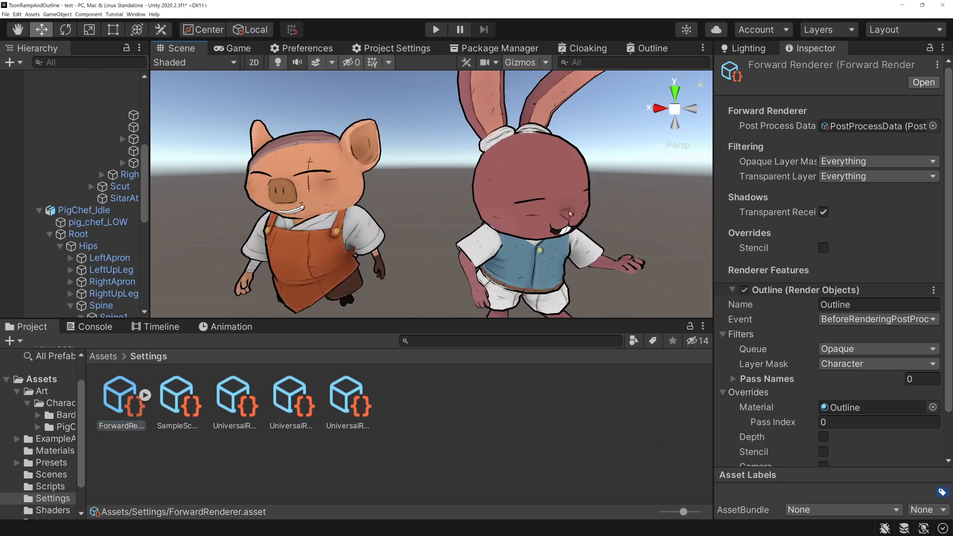
pyautogui.scroll(3, 569, 214)
pyautogui.moveTo(447, 198); pyautogui.dragTo(493, 210, button='middle')
pyautogui.scroll(-2, 493, 210)
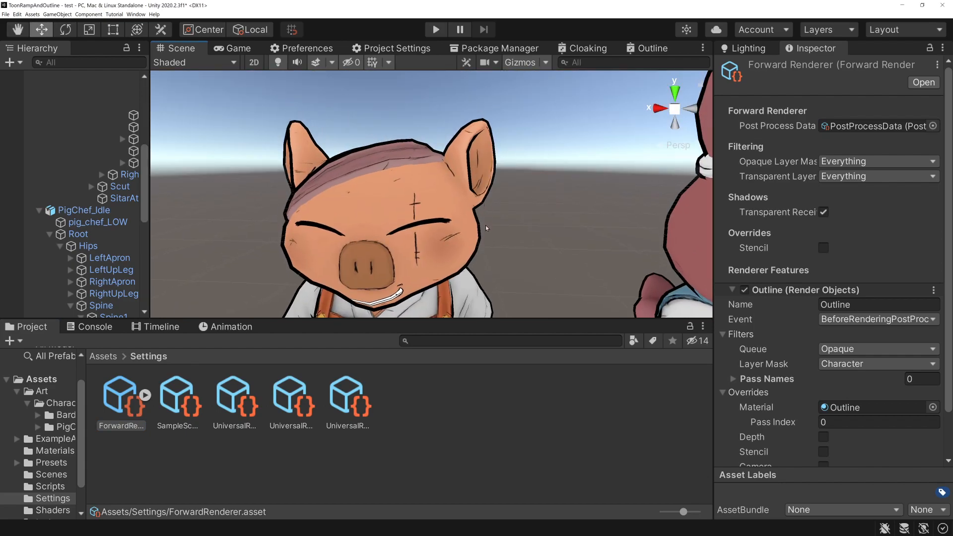
pyautogui.click(489, 229)
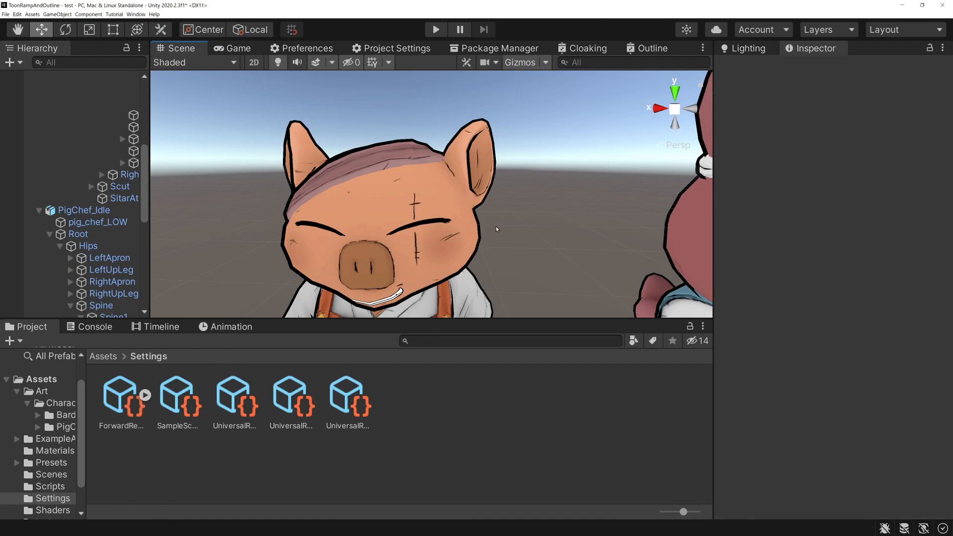
# Examine how the outline thickness on the pig and hare behaves at close and far viewing distances.
pyautogui.scroll(3, 516, 229)
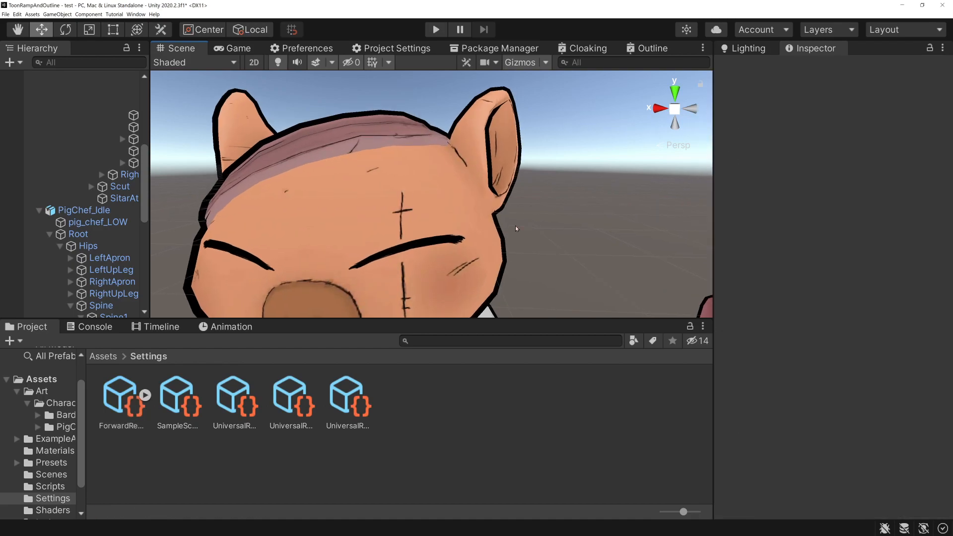
pyautogui.scroll(3, 516, 228)
pyautogui.moveTo(516, 229)
pyautogui.mouseDown(button='middle')
pyautogui.moveTo(542, 235)
pyautogui.moveTo(533, 225)
pyautogui.mouseUp(button='middle')
pyautogui.scroll(-10, 534, 225)
pyautogui.scroll(5, 535, 227)
pyautogui.scroll(8, 475, 215)
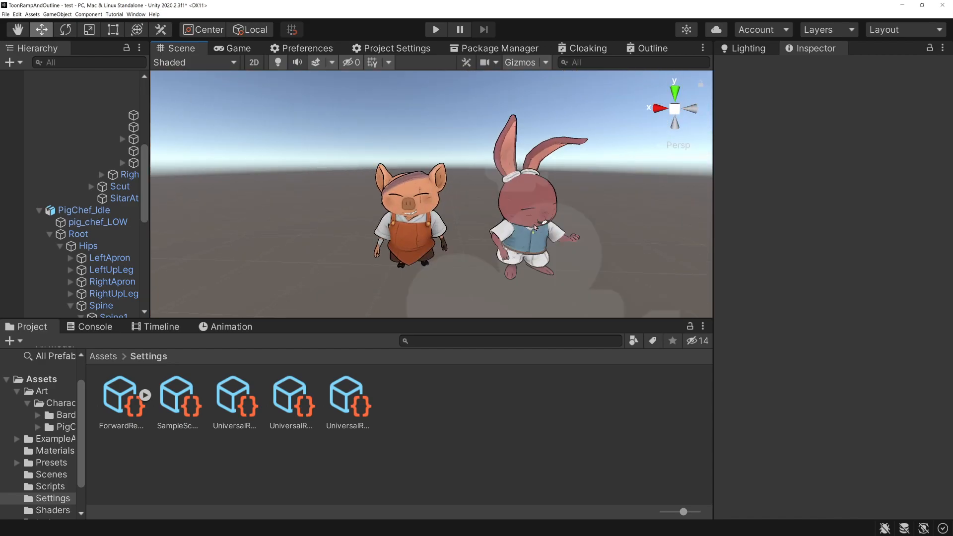
pyautogui.scroll(5, 475, 216)
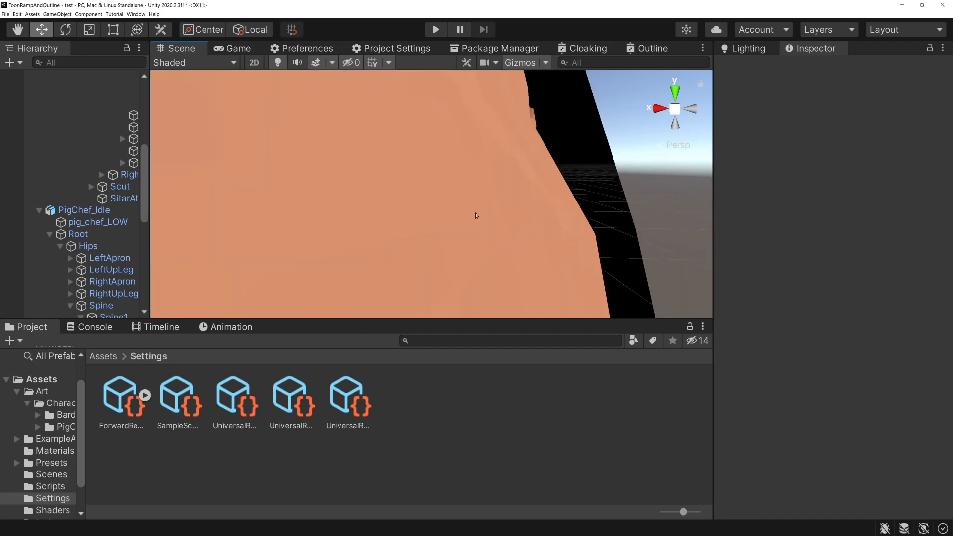
pyautogui.scroll(-4, 477, 213)
pyautogui.scroll(6, 483, 215)
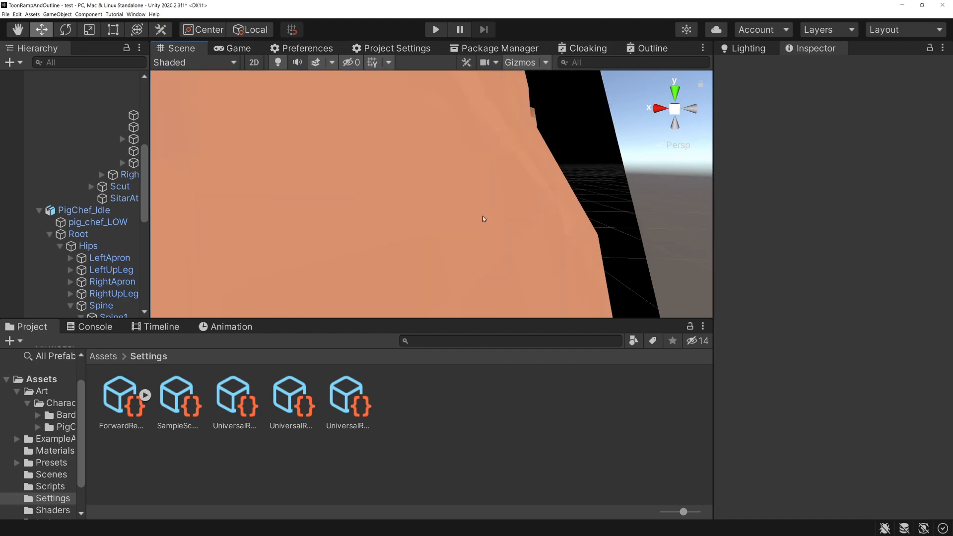
pyautogui.scroll(-10, 483, 216)
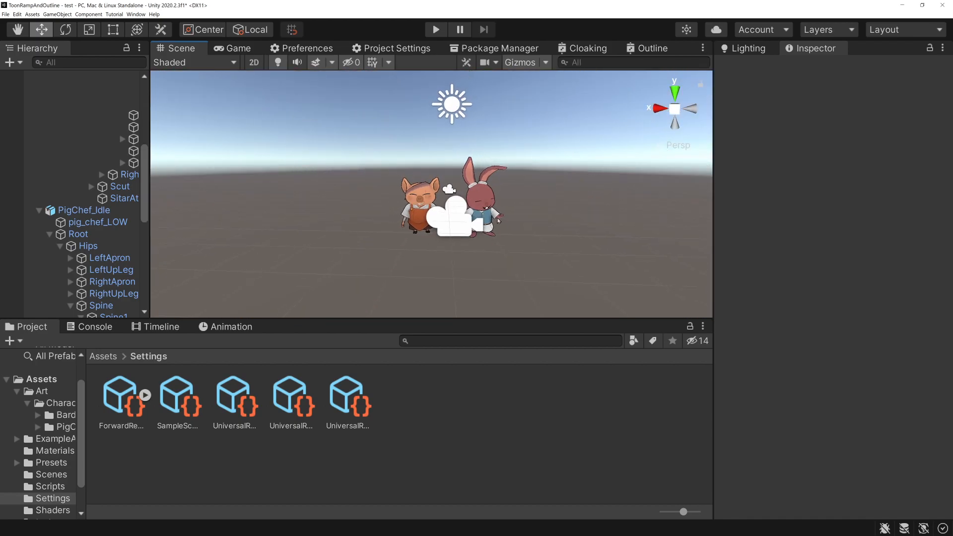
pyautogui.scroll(-1, 431, 174)
pyautogui.scroll(6, 434, 166)
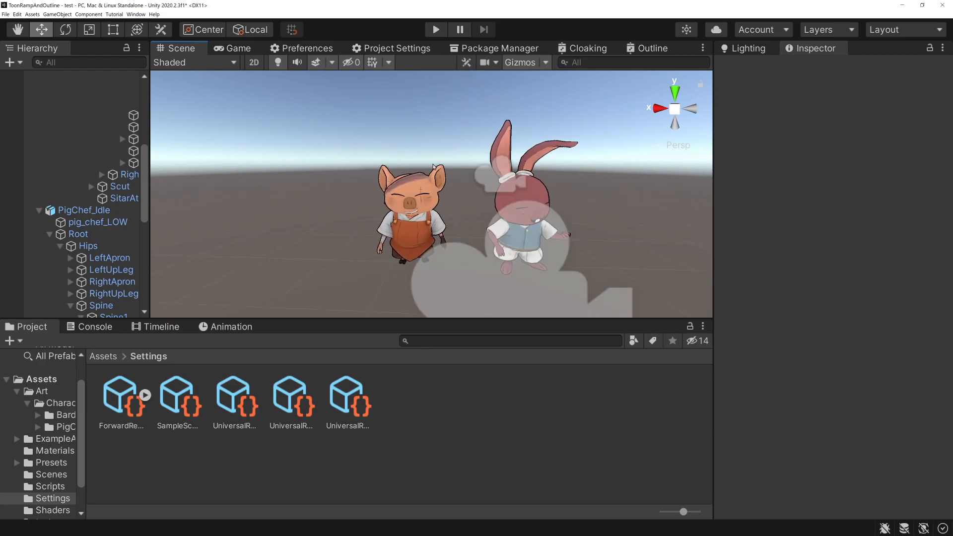
pyautogui.scroll(3, 434, 167)
pyautogui.scroll(4, 434, 167)
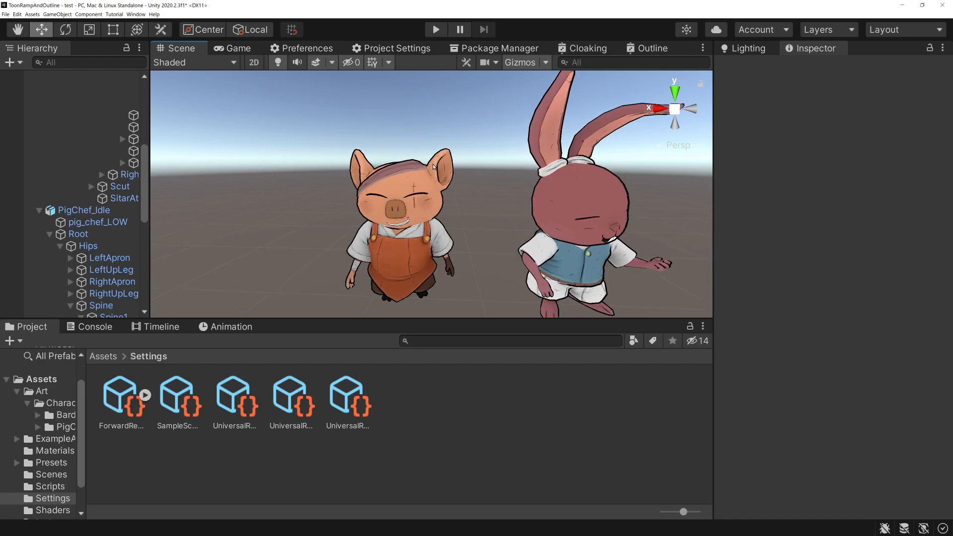
pyautogui.scroll(-3, 434, 167)
pyautogui.scroll(5, 434, 167)
pyautogui.scroll(5, 434, 167)
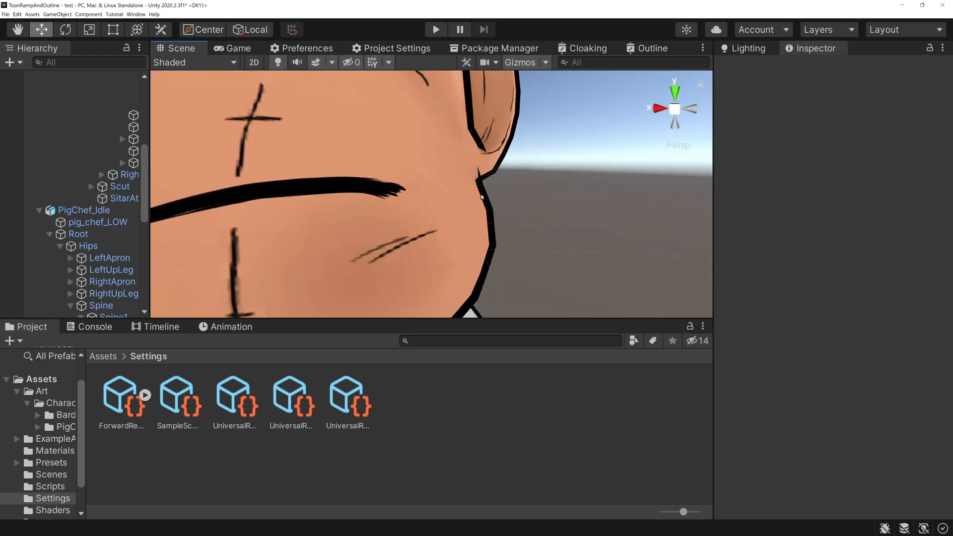
pyautogui.scroll(-10, 486, 194)
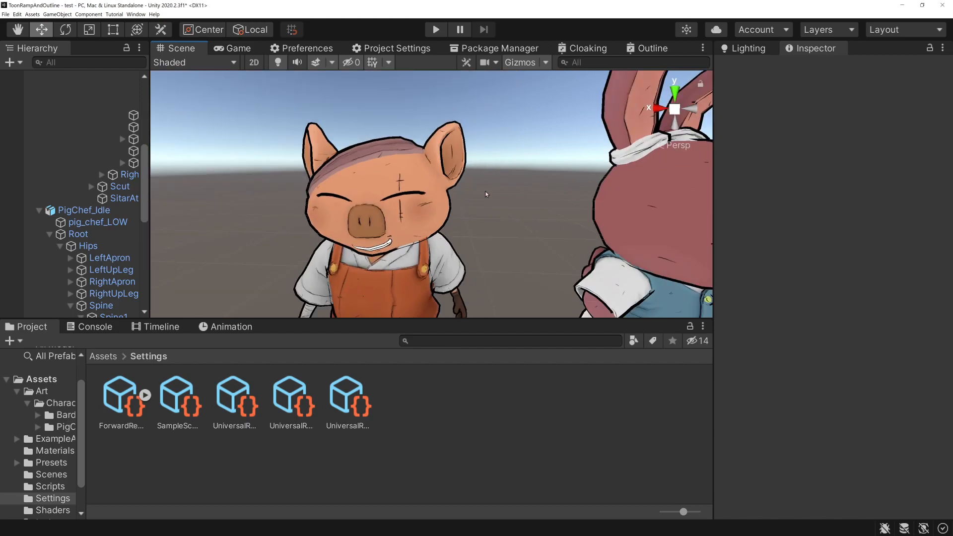
pyautogui.scroll(-2, 486, 194)
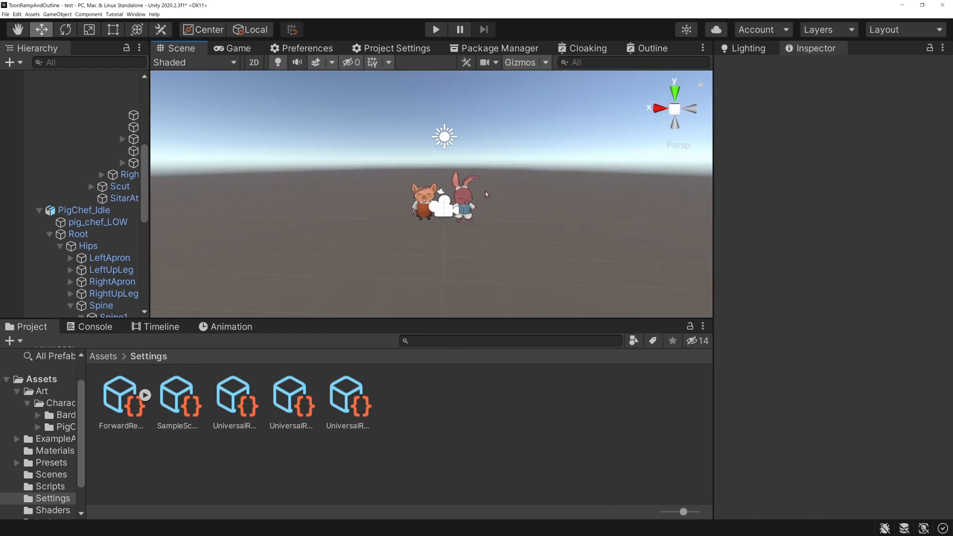
pyautogui.scroll(6, 486, 194)
pyautogui.scroll(-4, 486, 194)
pyautogui.scroll(2, 486, 194)
pyautogui.scroll(10, 486, 194)
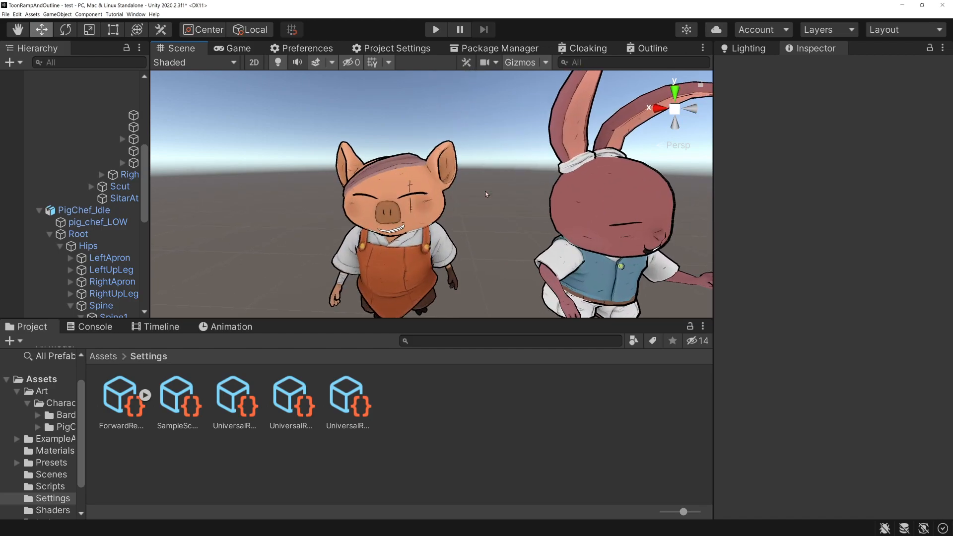
pyautogui.scroll(3, 486, 194)
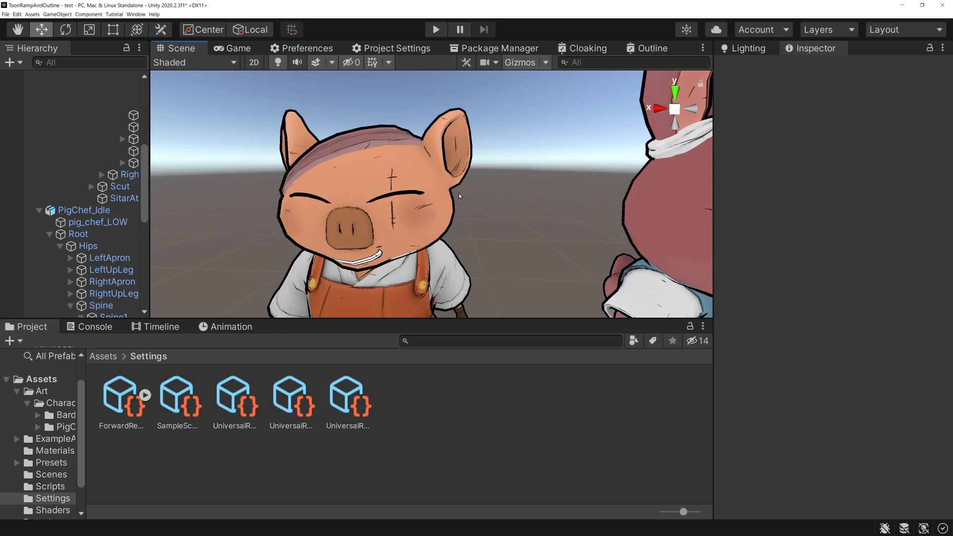
pyautogui.scroll(-8, 451, 205)
pyautogui.scroll(3, 446, 195)
pyautogui.scroll(5, 444, 194)
pyautogui.scroll(-7, 494, 195)
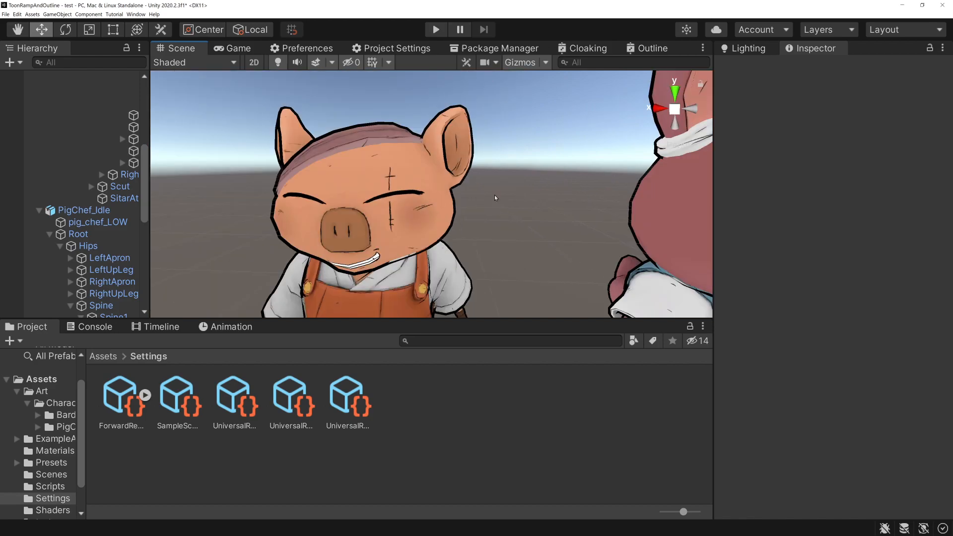
pyautogui.scroll(-1, 495, 197)
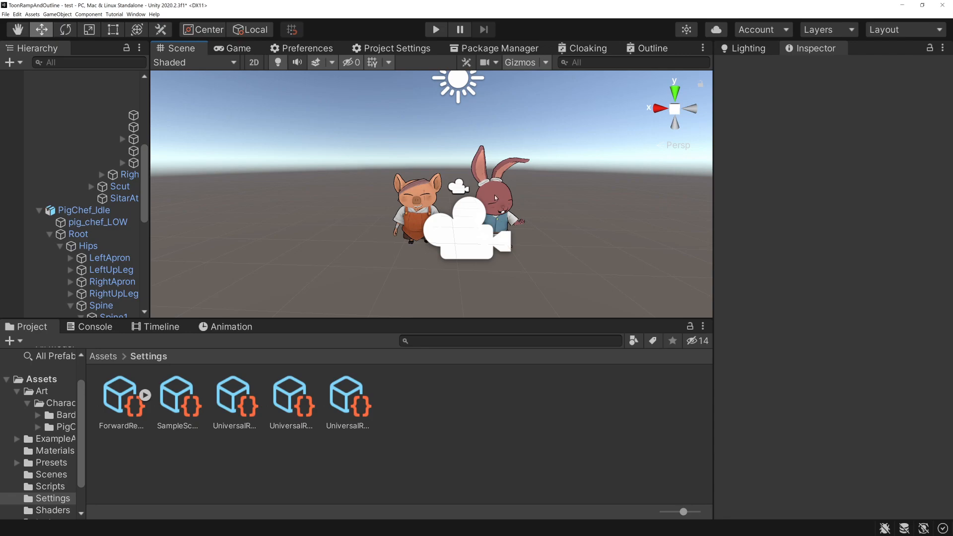
pyautogui.scroll(8, 495, 198)
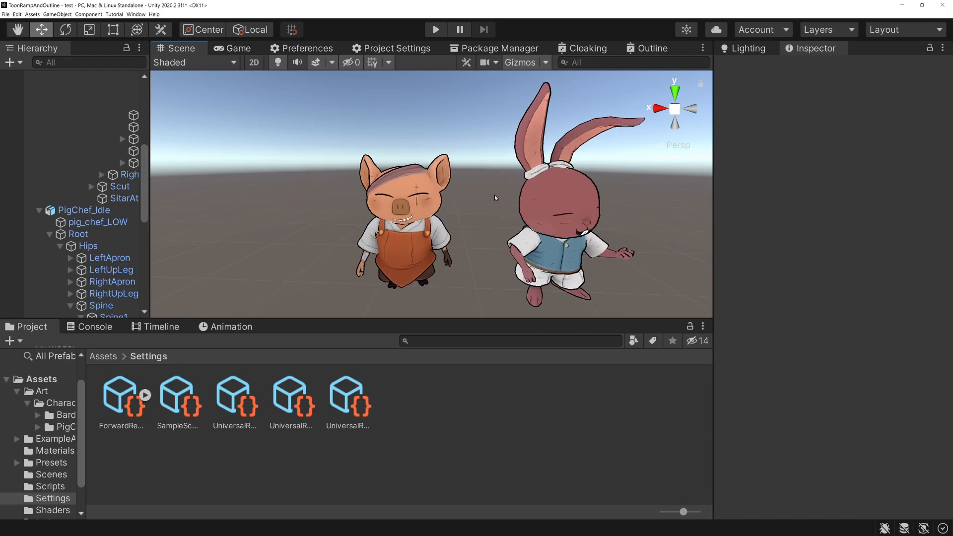
pyautogui.scroll(2, 495, 198)
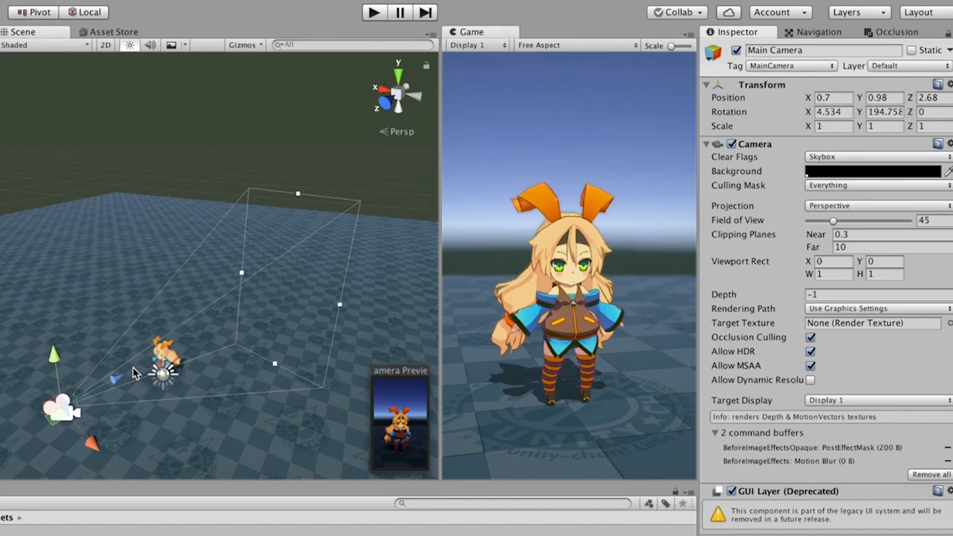
# Keep the Main Camera's Projection on Perspective and set its Field of View to 47.
pyautogui.click(844, 207)
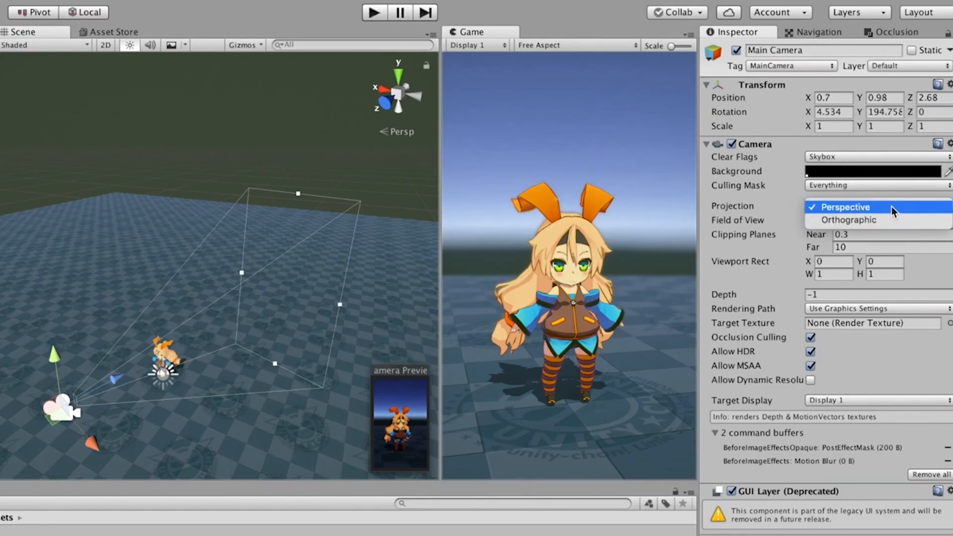
pyautogui.click(867, 209)
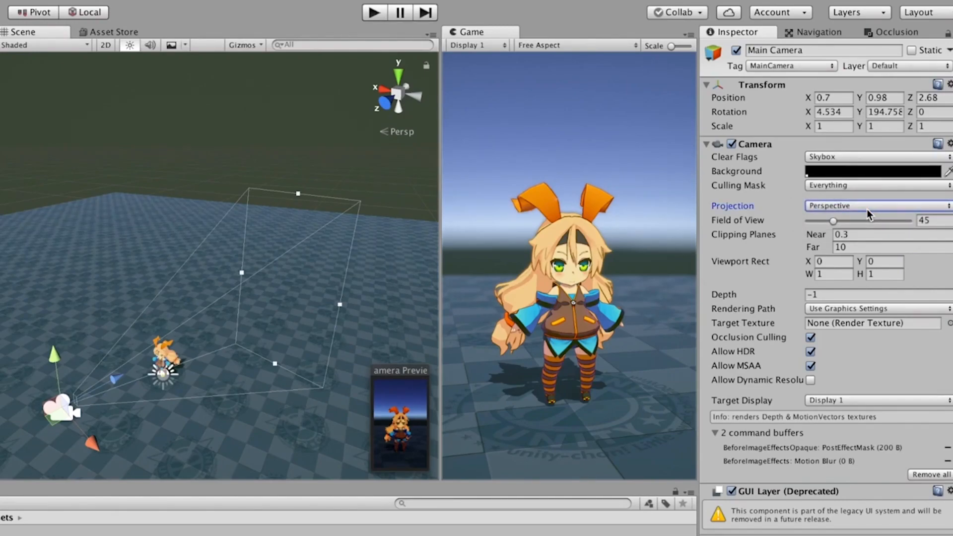
pyautogui.moveTo(834, 221); pyautogui.dragTo(843, 225)
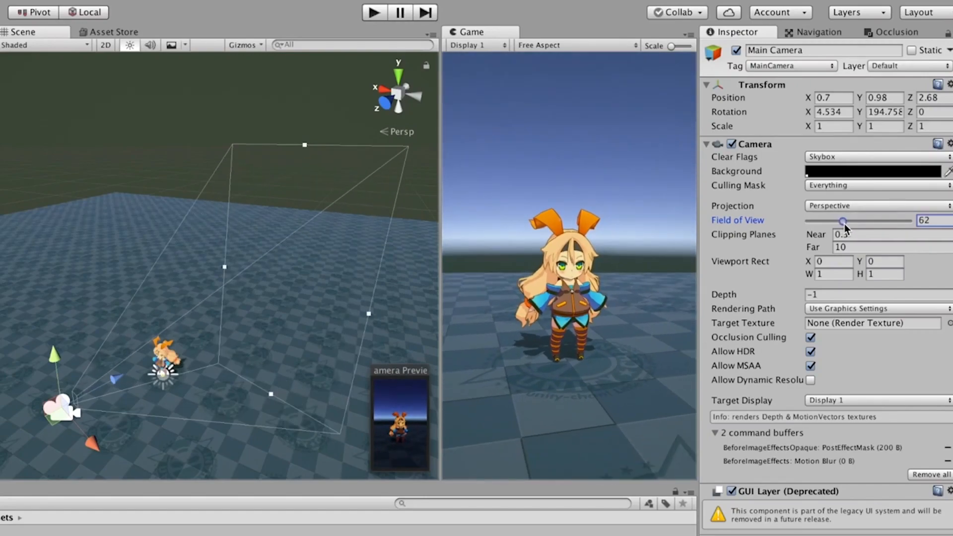
pyautogui.moveTo(844, 224); pyautogui.dragTo(840, 224)
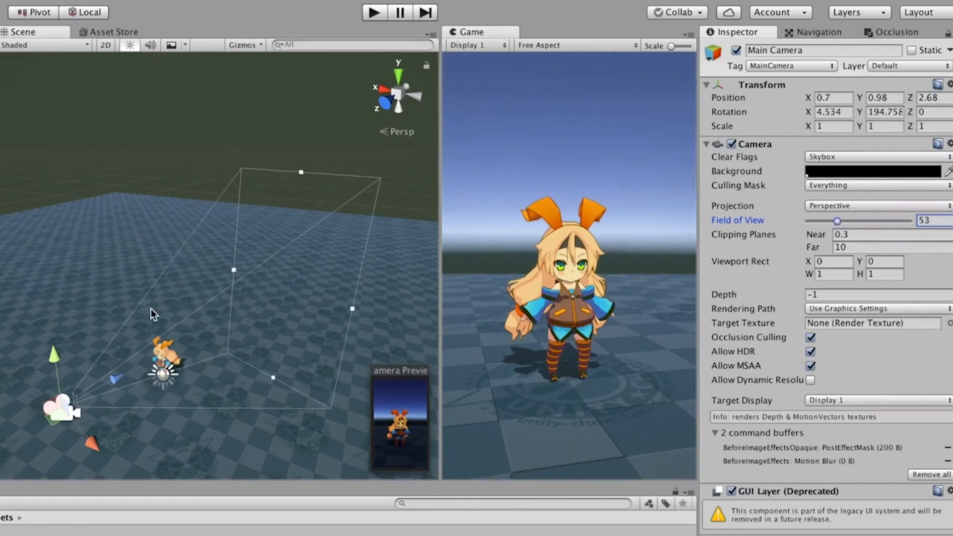
pyautogui.moveTo(842, 226); pyautogui.dragTo(840, 225)
# Move the Main Camera along its viewing axis toward the character, to position X 0.65, Y 0.96, Z 2.48.
pyautogui.moveTo(115, 379); pyautogui.dragTo(139, 387)
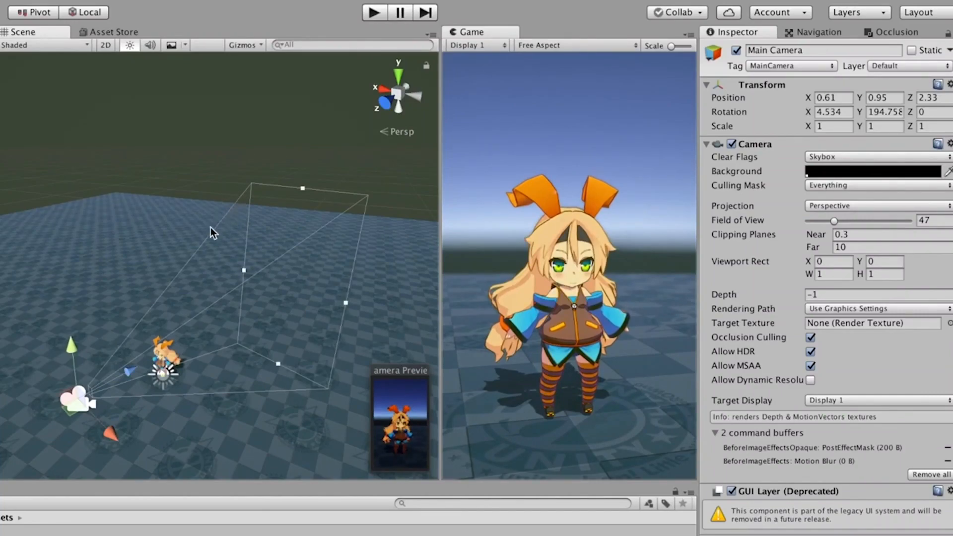
pyautogui.moveTo(130, 373); pyautogui.dragTo(125, 376)
pyautogui.scroll(4, 198, 332)
pyautogui.scroll(3, 198, 356)
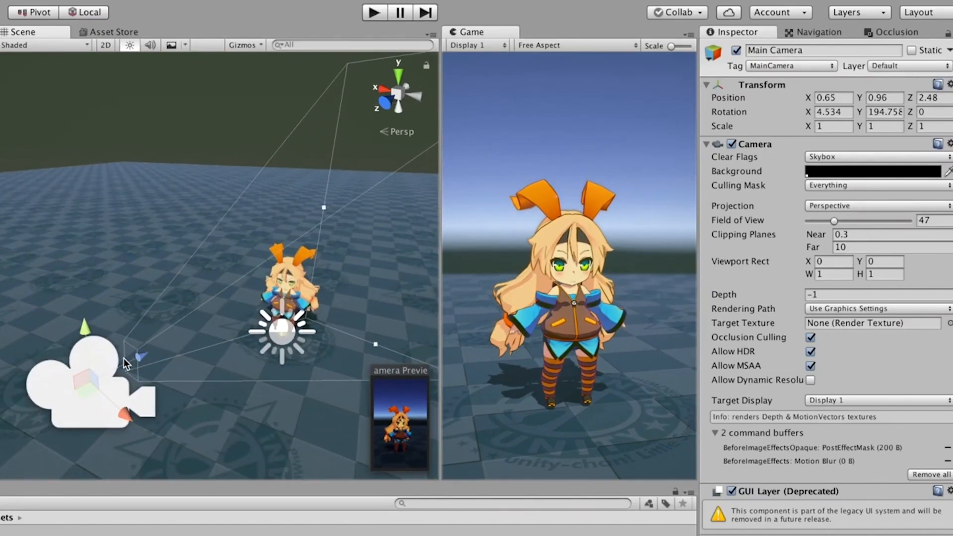
pyautogui.moveTo(316, 231); pyautogui.dragTo(88, 291, button='middle')
pyautogui.scroll(-5, 288, 240)
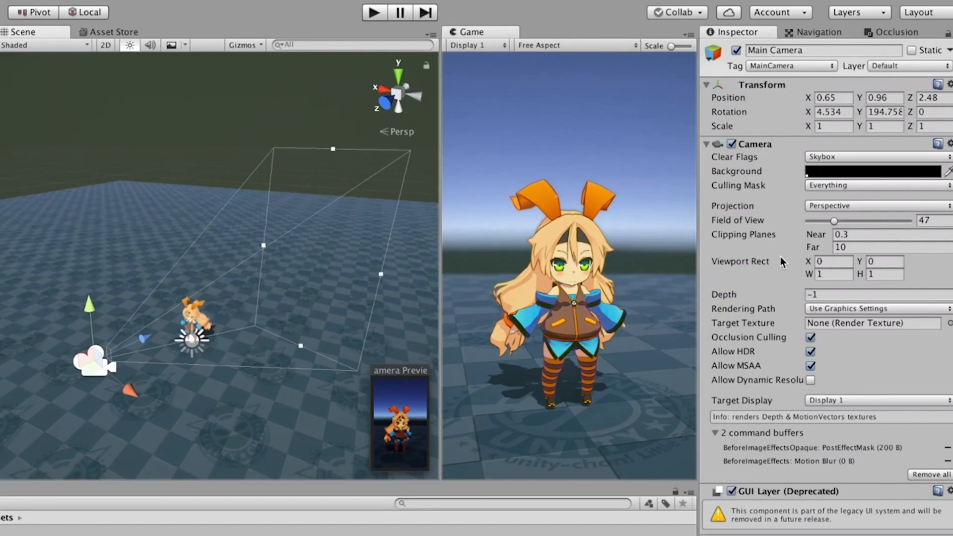
# Try a near clipping plane of 3.69 on the Main Camera and restore it to 0.3.
pyautogui.moveTo(821, 236); pyautogui.dragTo(910, 234)
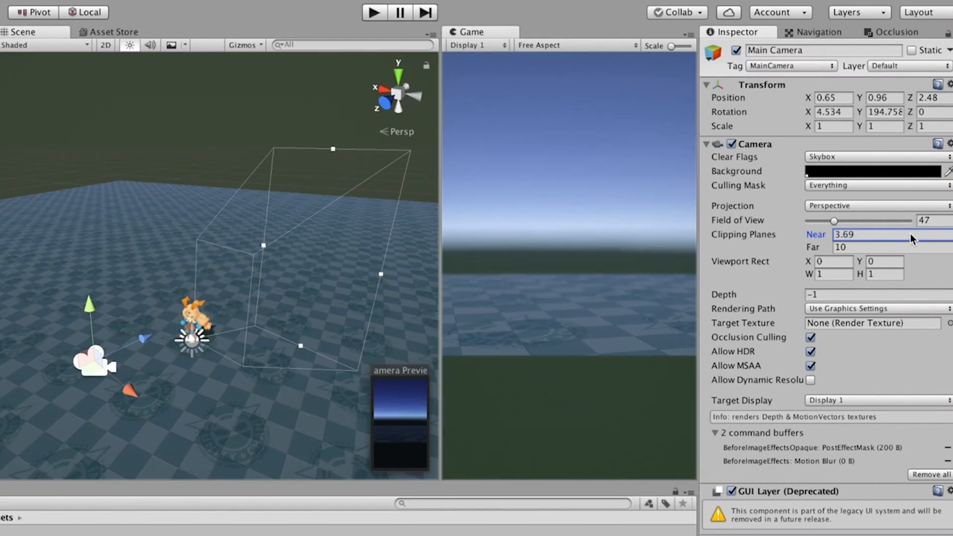
pyautogui.moveTo(910, 234); pyautogui.dragTo(836, 237)
pyautogui.click(849, 235)
pyautogui.write('0.3')
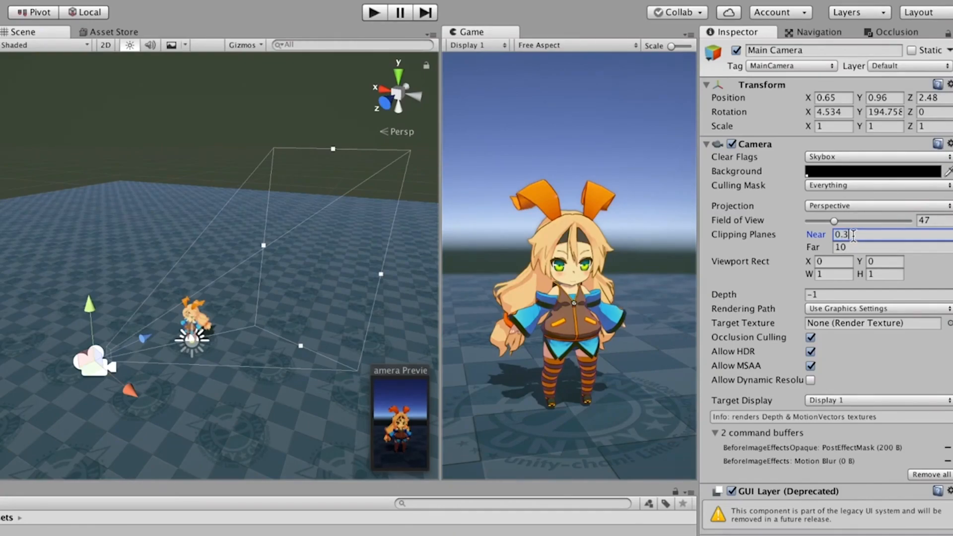
# Try a far clipping plane of 1.74 on the Main Camera.
pyautogui.moveTo(820, 247); pyautogui.dragTo(604, 266)
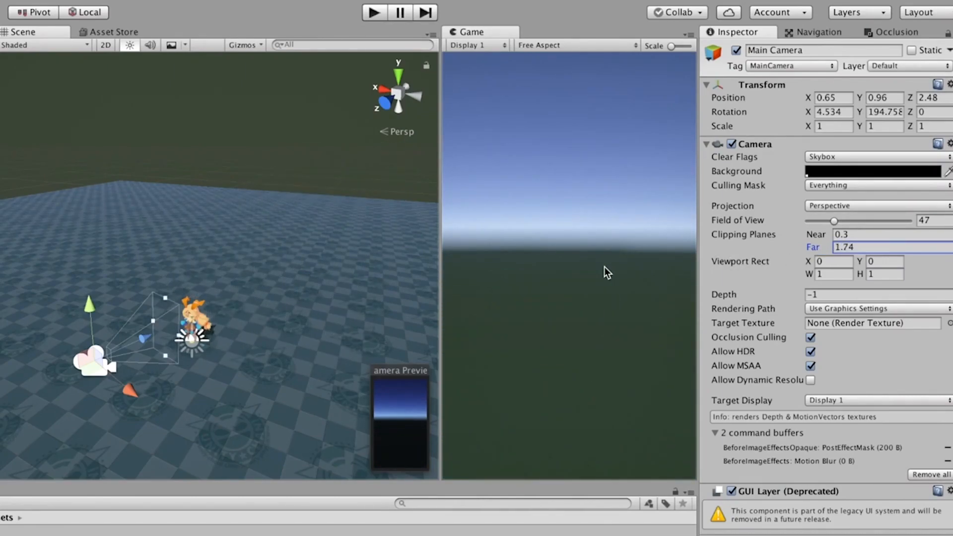
pyautogui.moveTo(604, 267); pyautogui.dragTo(305, 193)
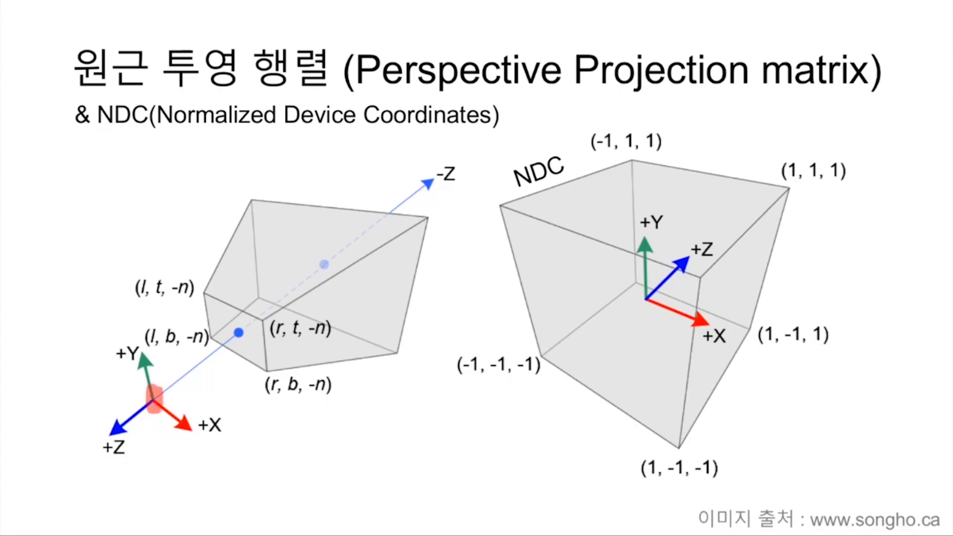
pyautogui.moveTo(223, 303)
pyautogui.mouseDown()
pyautogui.moveTo(225, 340)
pyautogui.moveTo(252, 360)
pyautogui.mouseUp()
pyautogui.moveTo(292, 217)
pyautogui.mouseDown()
pyautogui.moveTo(293, 229)
pyautogui.moveTo(380, 290)
pyautogui.moveTo(400, 322)
pyautogui.moveTo(390, 343)
pyautogui.mouseUp()
pyautogui.moveTo(254, 352)
pyautogui.mouseDown()
pyautogui.moveTo(247, 449)
pyautogui.moveTo(256, 487)
pyautogui.mouseUp()
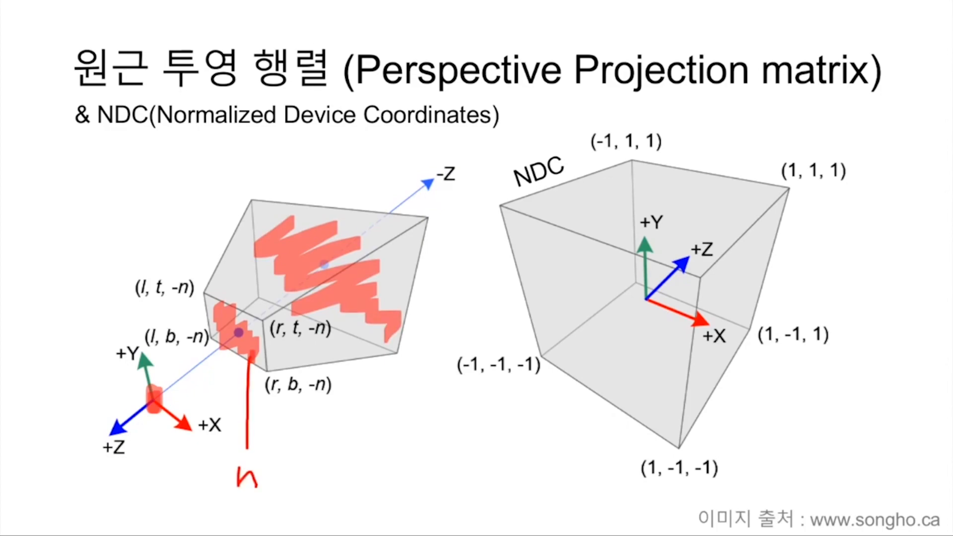
pyautogui.moveTo(406, 300)
pyautogui.mouseDown()
pyautogui.moveTo(430, 334)
pyautogui.moveTo(390, 479)
pyautogui.moveTo(406, 453)
pyautogui.mouseUp()
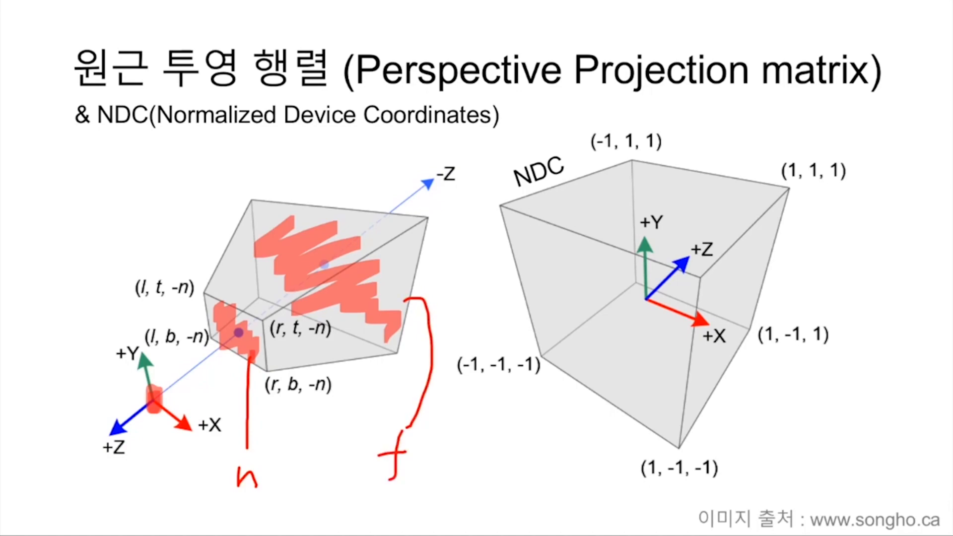
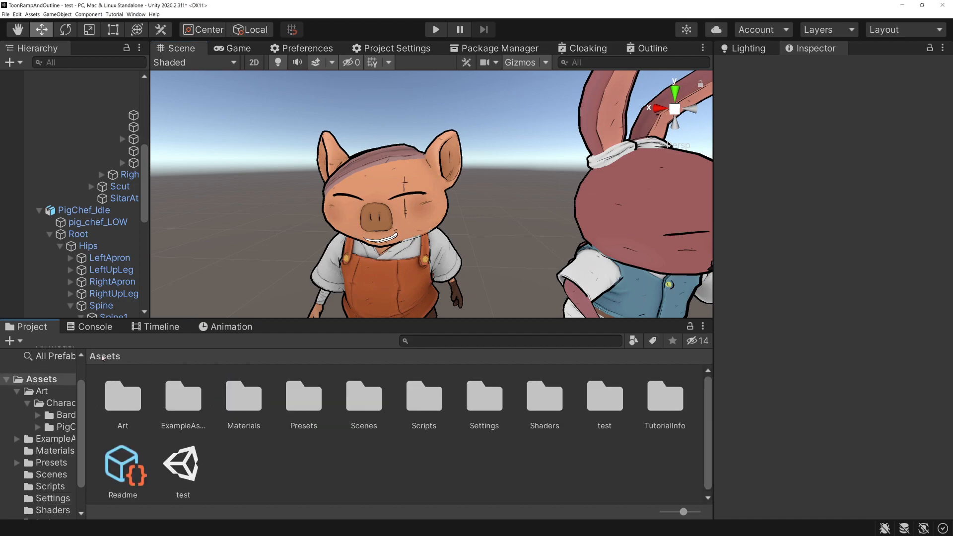
# Open the Outline shader graph from the Shaders folder, maximize its window and hide the Graph Inspector.
pyautogui.doubleClick(546, 403)
pyautogui.click(178, 397)
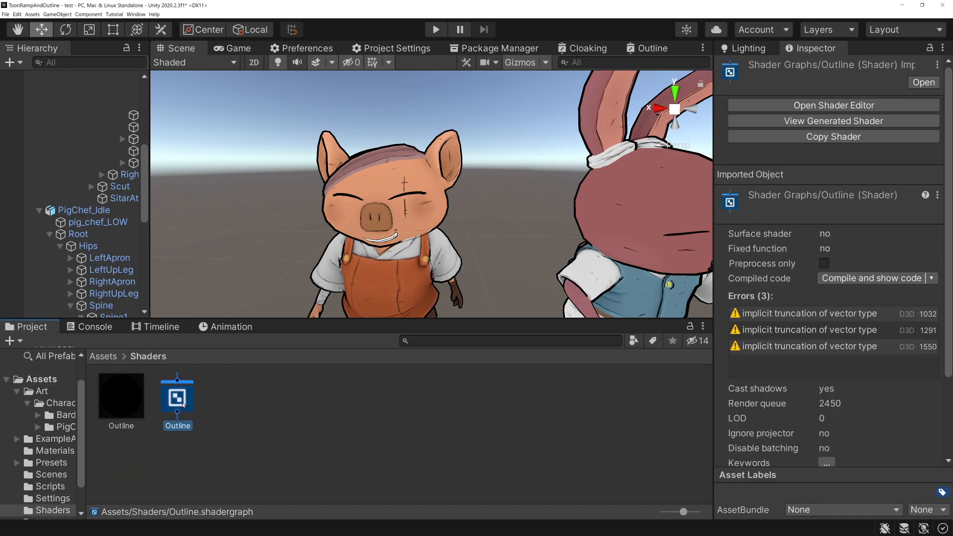
pyautogui.doubleClick(178, 397)
pyautogui.click(704, 48)
pyautogui.click(721, 58)
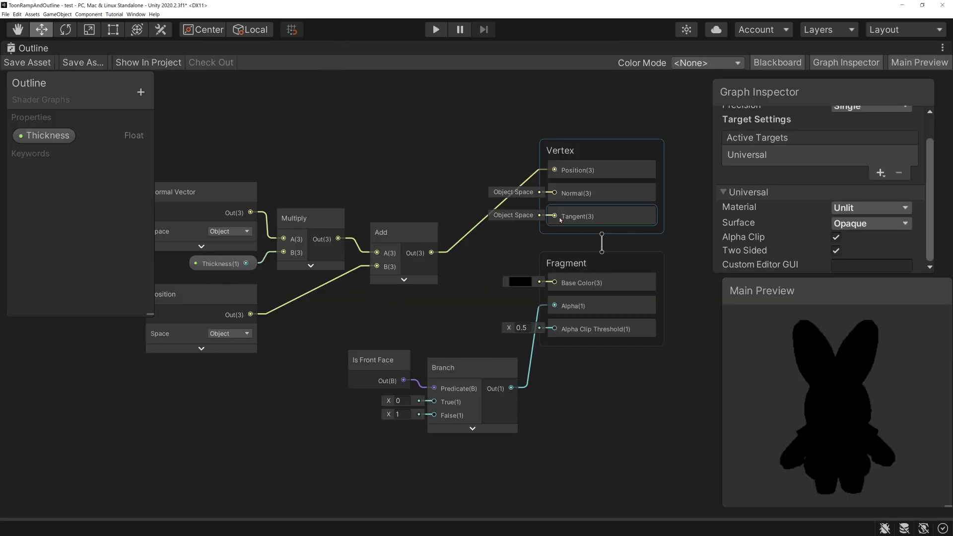
pyautogui.click(846, 62)
pyautogui.press('a')
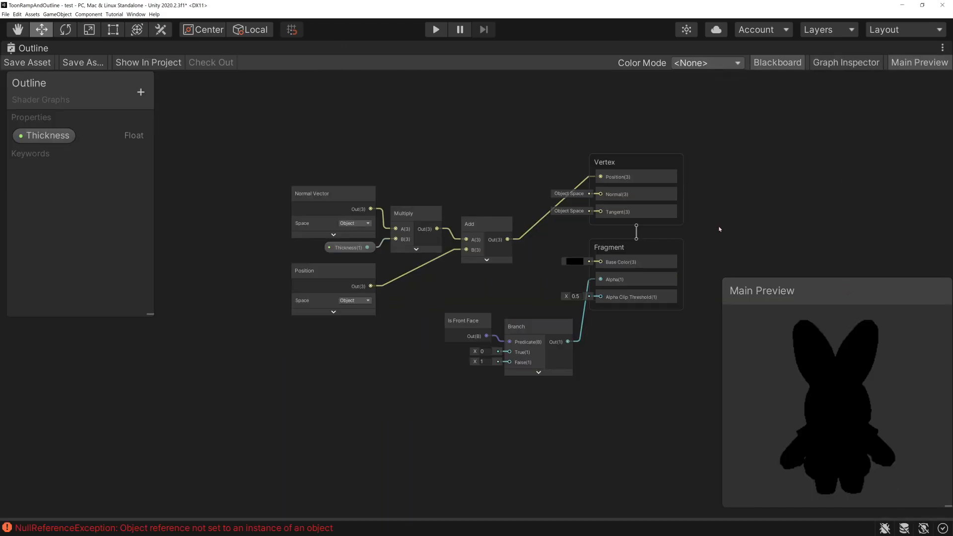
# Add a second Position node in empty space ahead of the existing nodes and set its Space to View.
pyautogui.scroll(-1, 551, 237)
pyautogui.moveTo(550, 239); pyautogui.dragTo(725, 197, button='middle')
pyautogui.rightClick(234, 131)
pyautogui.click(248, 135)
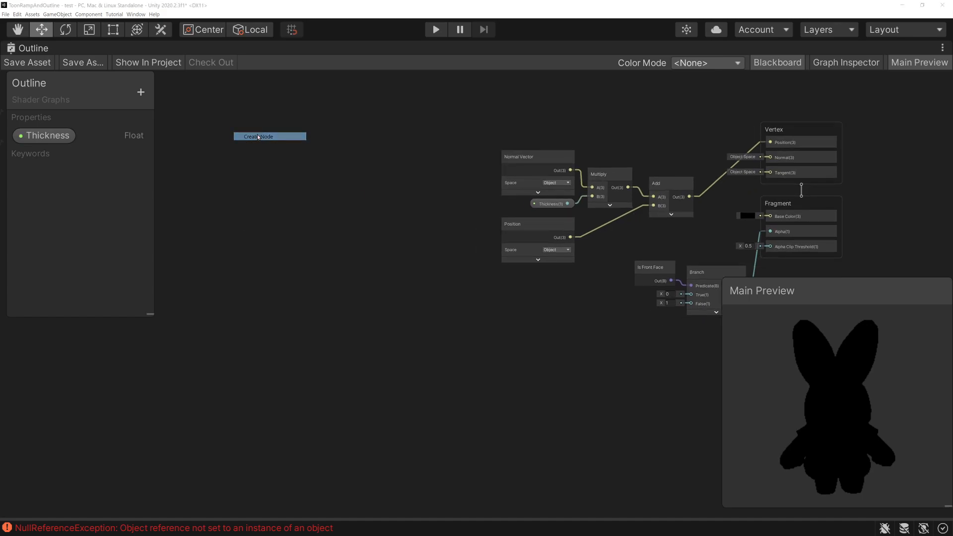
pyautogui.write('posi')
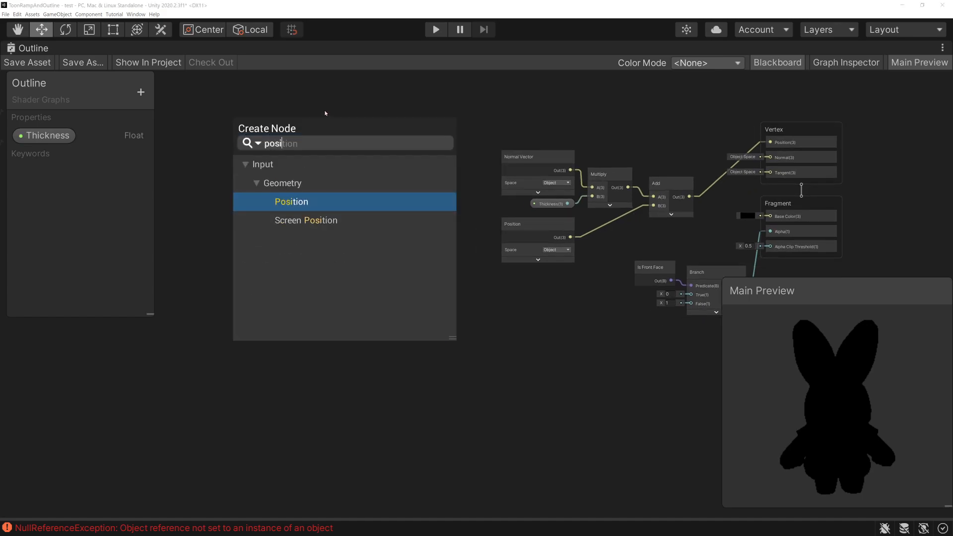
pyautogui.press('Return')
pyautogui.scroll(3, 288, 183)
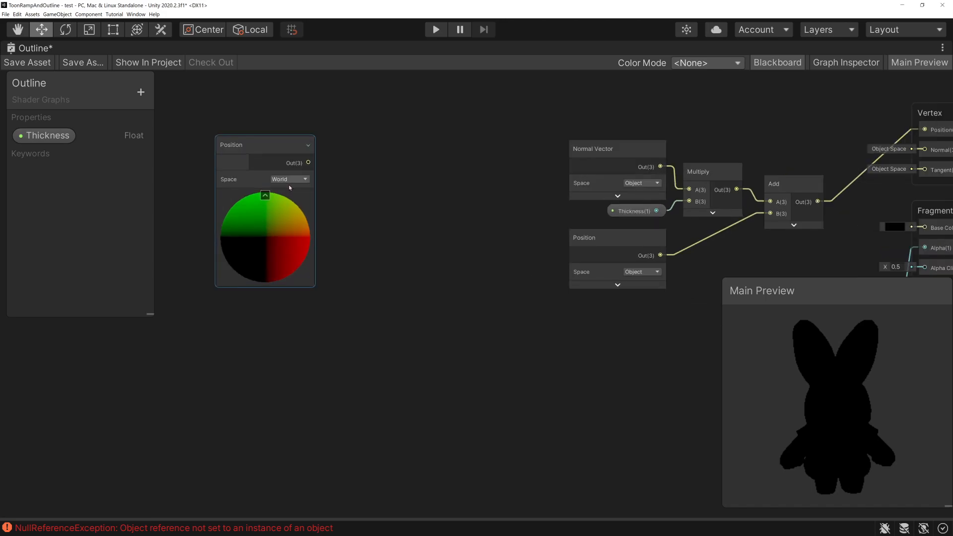
pyautogui.click(282, 181)
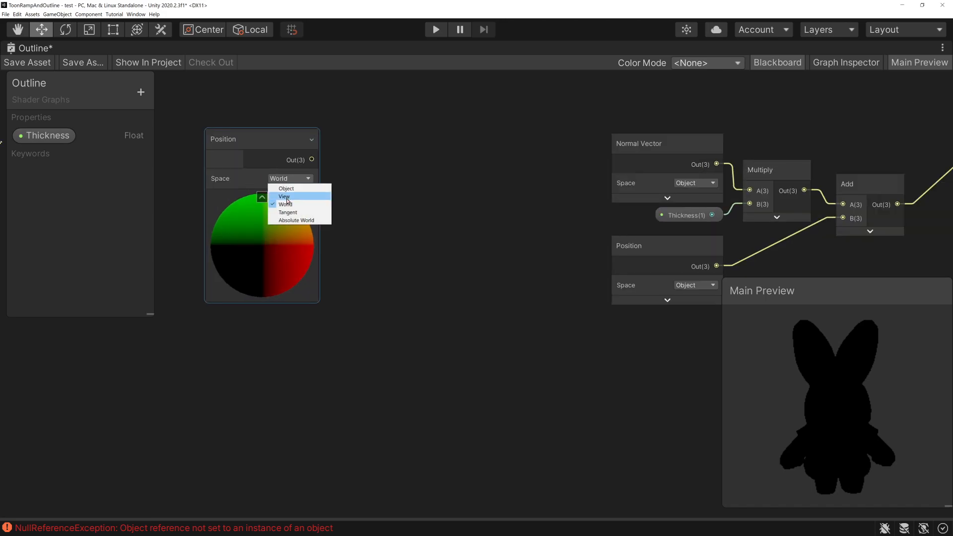
pyautogui.click(286, 194)
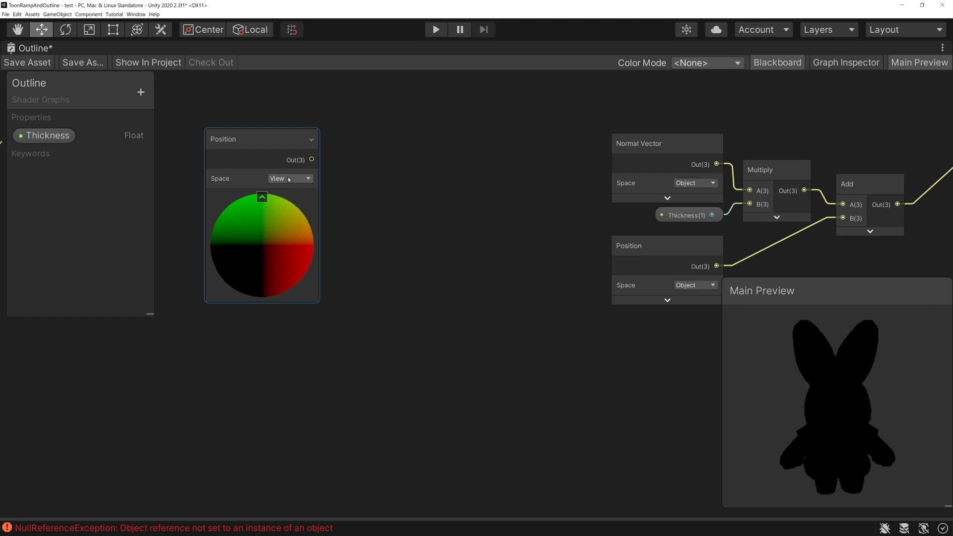
# Add a Split node fed by the output of the view-space Position node.
pyautogui.moveTo(311, 160); pyautogui.dragTo(357, 157)
pyautogui.write('sp')
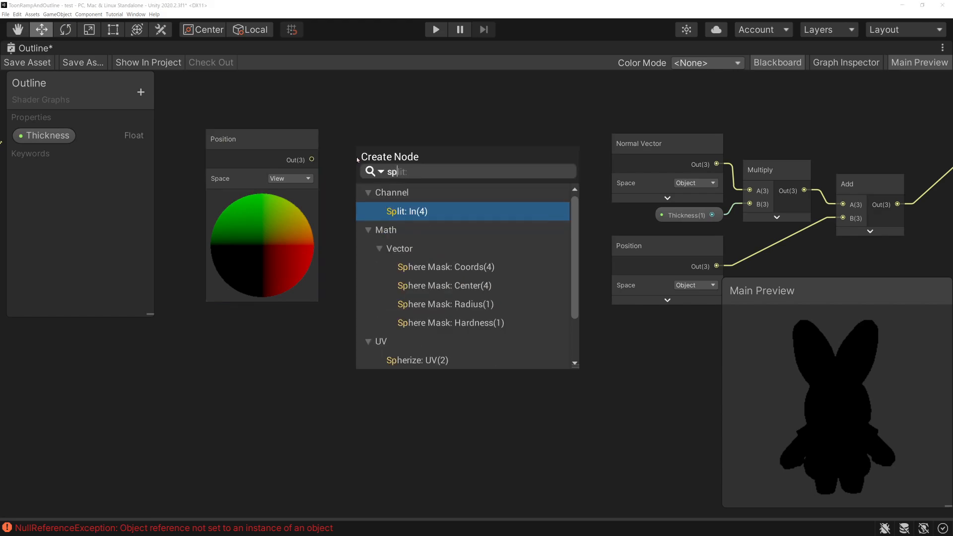
pyautogui.press('Return')
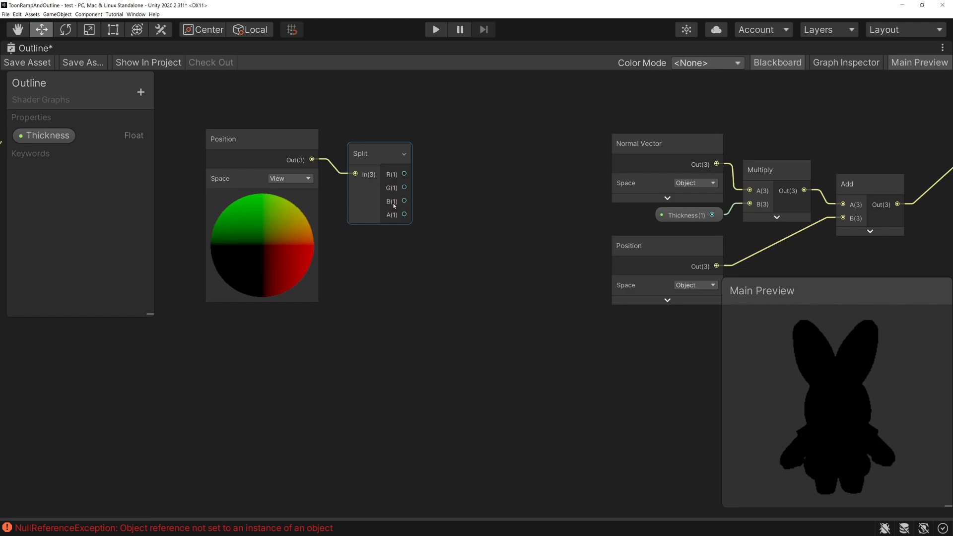
# Multiply the Split node's B channel by -1 with a new Multiply node and collapse that node's preview.
pyautogui.moveTo(405, 200); pyautogui.dragTo(452, 210)
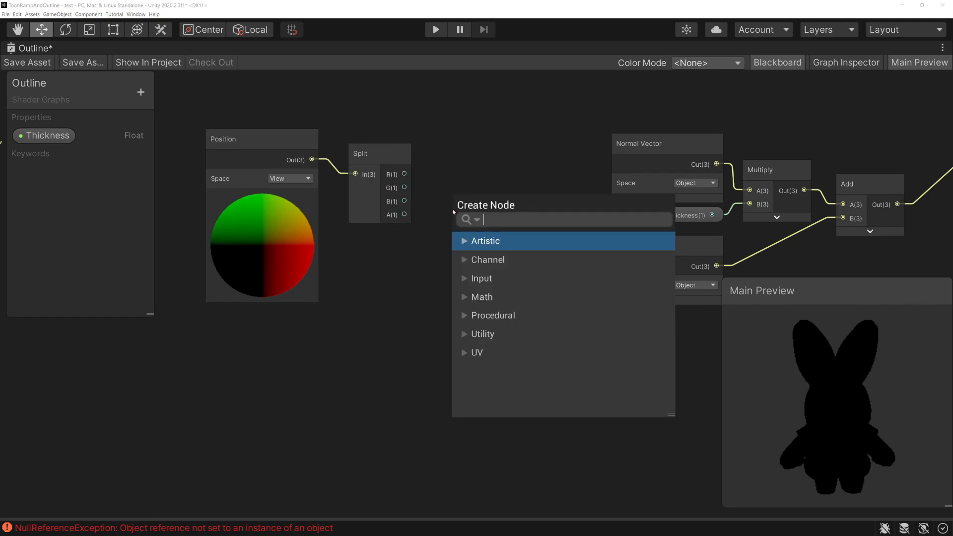
pyautogui.write('mul')
pyautogui.press('Return')
pyautogui.write('-1')
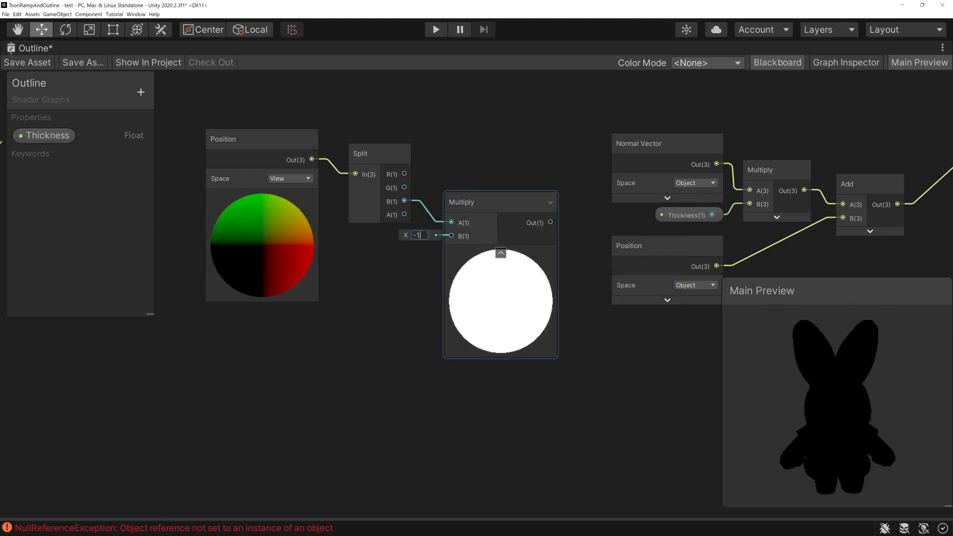
pyautogui.click(501, 253)
pyautogui.click(408, 236)
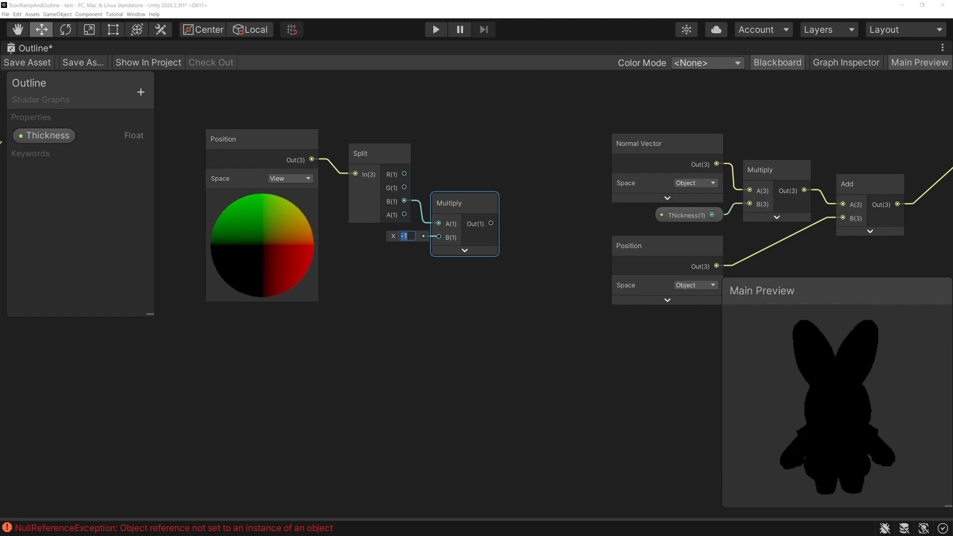
# Group the view-space Position, Split and new Multiply nodes under the title "dist".
pyautogui.click(212, 78)
pyautogui.moveTo(212, 78); pyautogui.dragTo(506, 339)
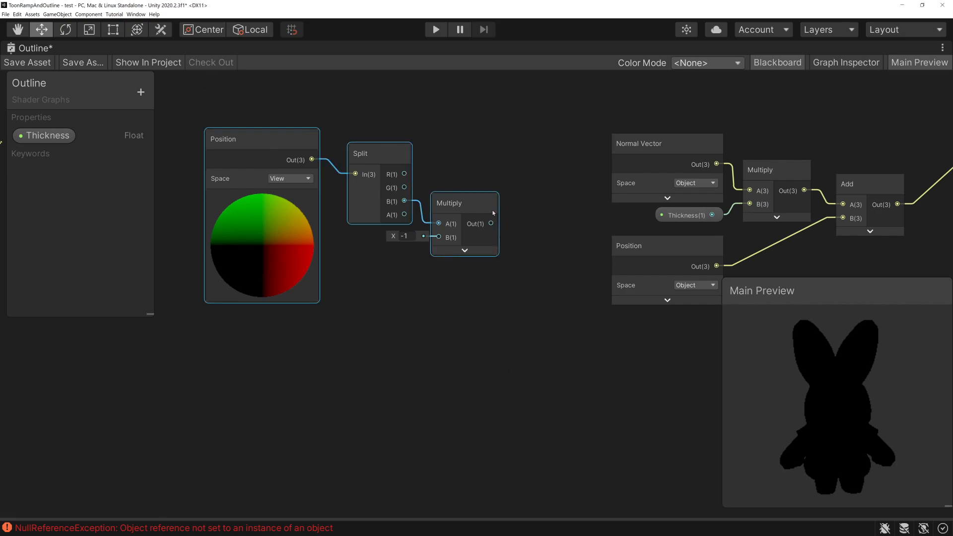
pyautogui.rightClick(382, 155)
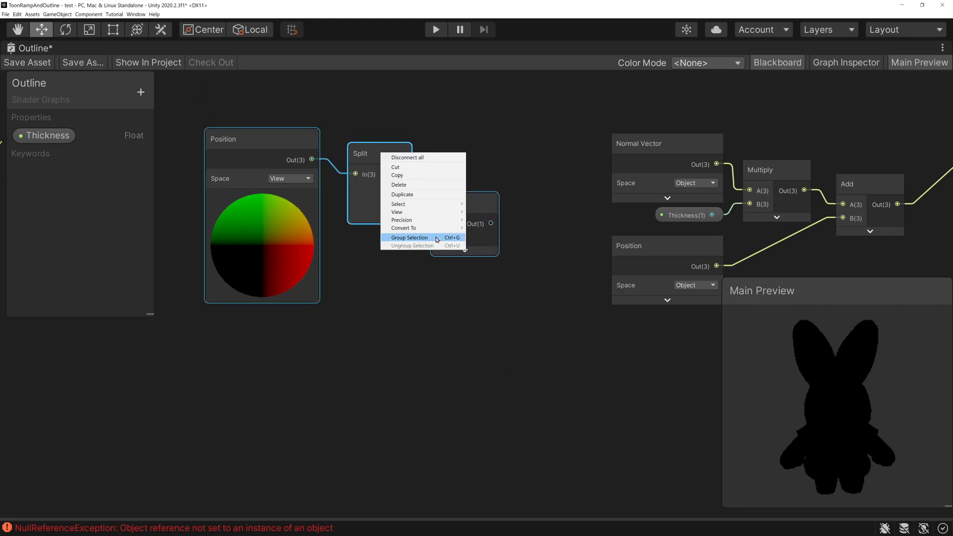
pyautogui.click(441, 238)
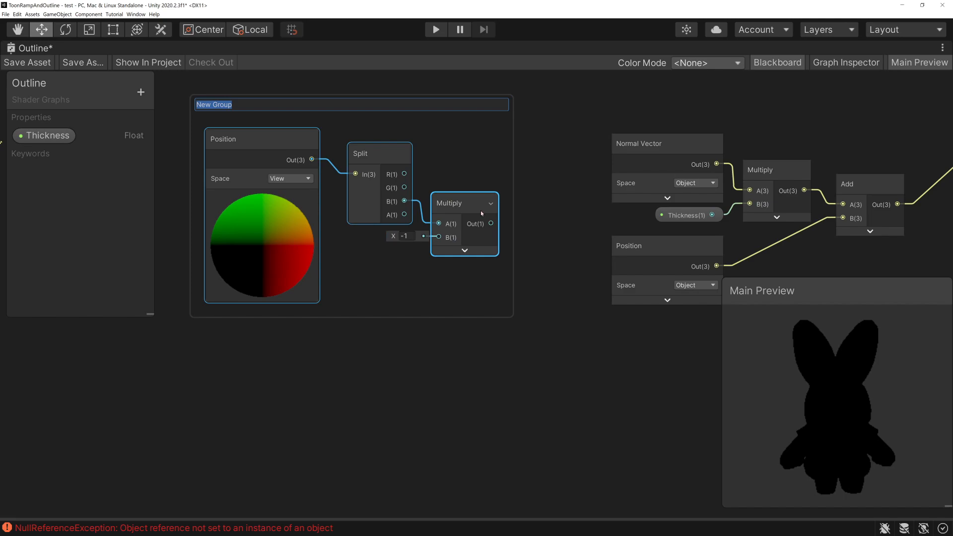
pyautogui.write('dist')
pyautogui.press('Return')
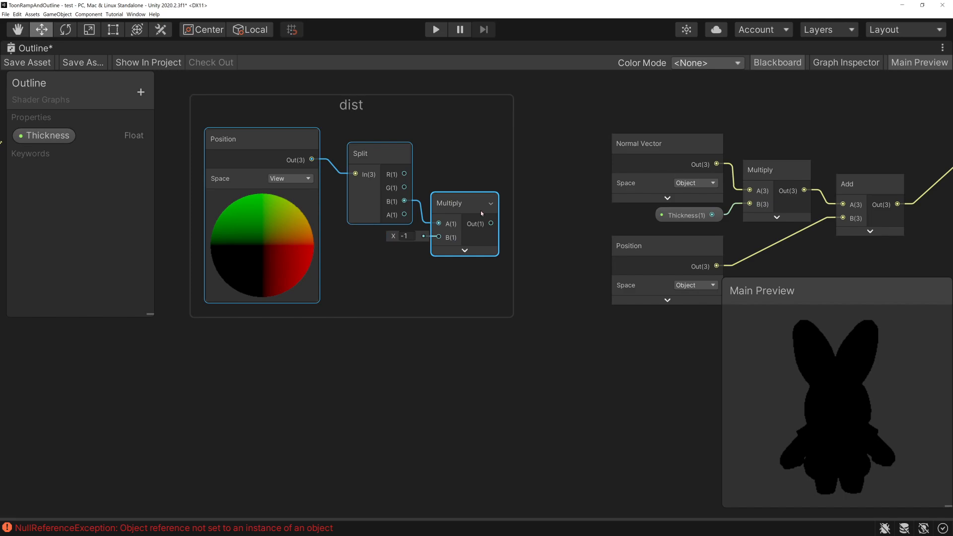
# Add a Transformation Matrix node below the dist group and set its matrix to Projection.
pyautogui.scroll(-1, 480, 210)
pyautogui.rightClick(300, 349)
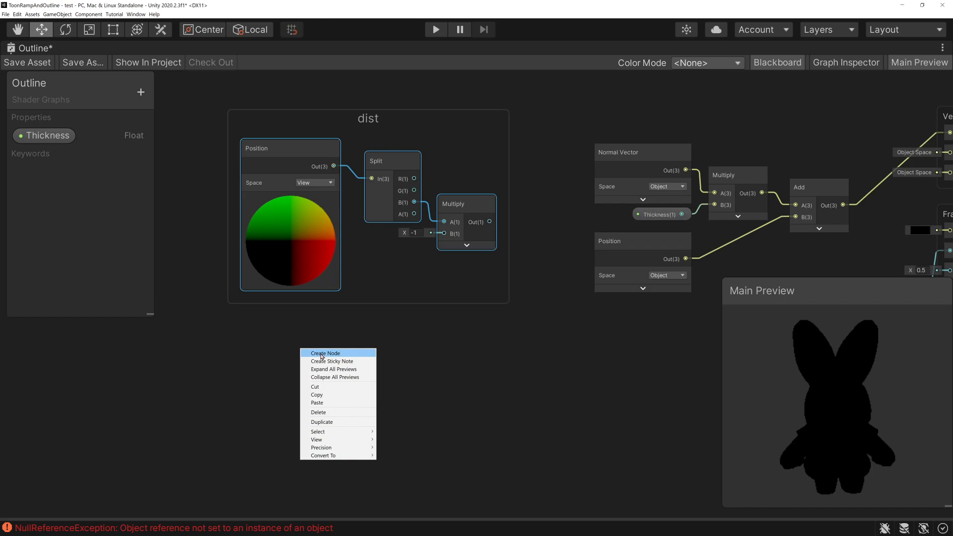
pyautogui.click(322, 354)
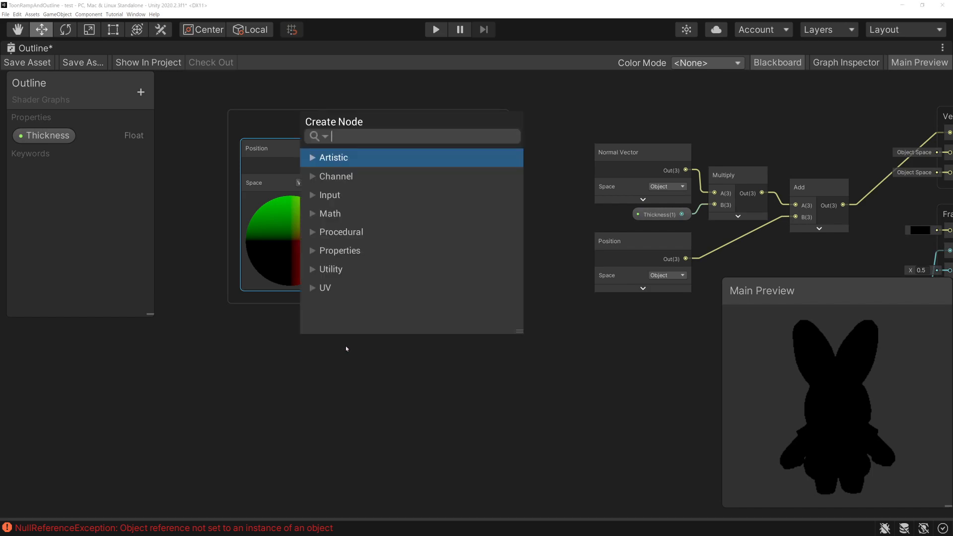
pyautogui.write('tran')
pyautogui.press('Up')
pyautogui.press('Up')
pyautogui.press('Up')
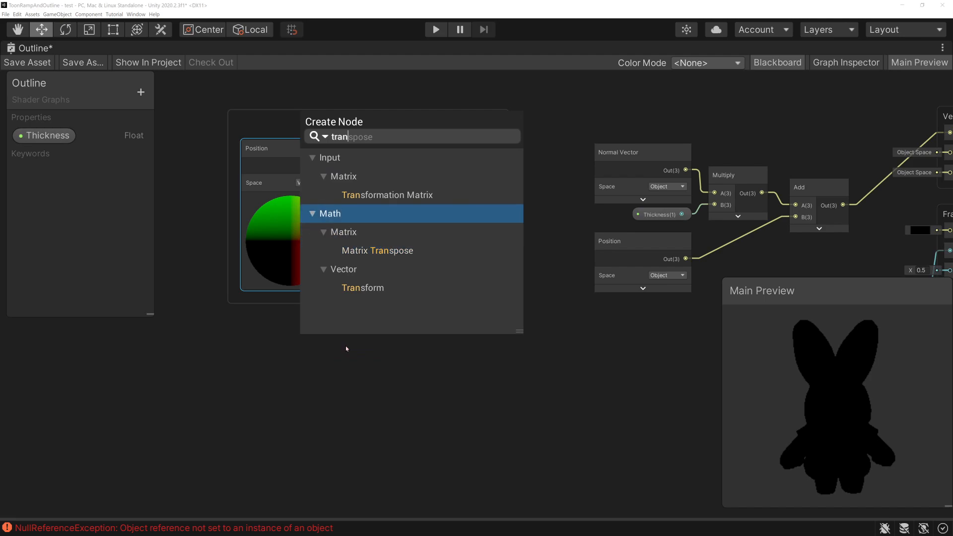
pyautogui.press('Return')
pyautogui.scroll(7, 347, 362)
pyautogui.moveTo(347, 362); pyautogui.dragTo(421, 285, button='middle')
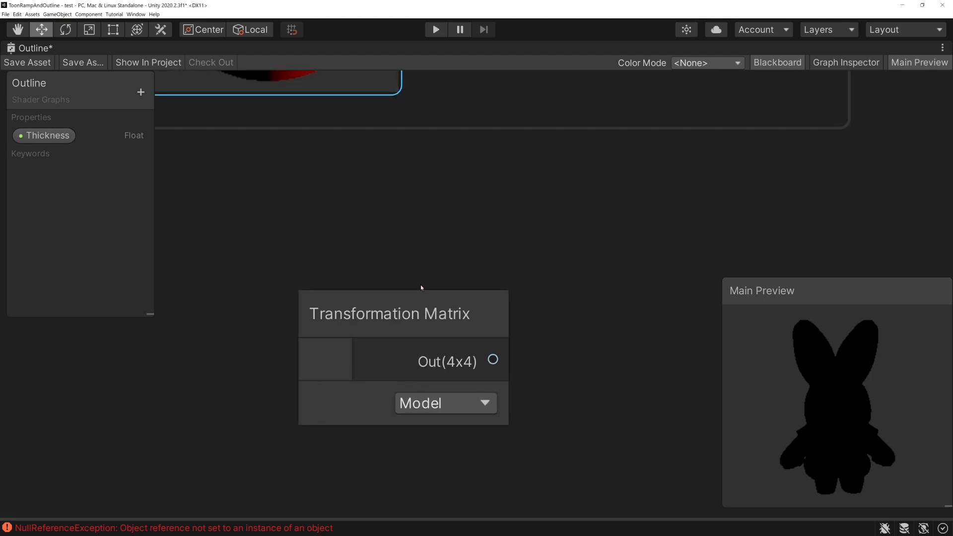
pyautogui.click(477, 408)
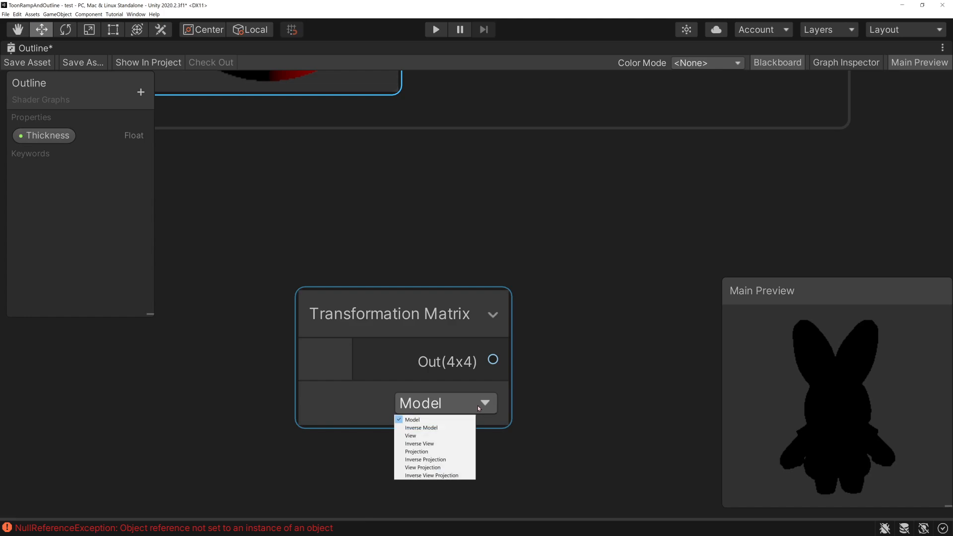
pyautogui.click(432, 453)
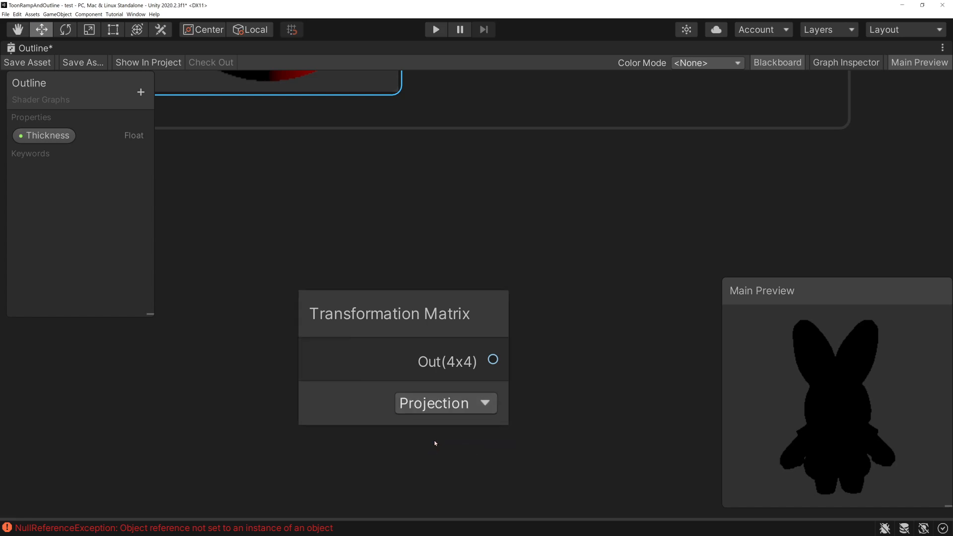
# Connect the Transformation Matrix output to a new Matrix Split node and line the two nodes up.
pyautogui.scroll(-3, 450, 306)
pyautogui.moveTo(427, 311); pyautogui.dragTo(331, 252)
pyautogui.moveTo(381, 283); pyautogui.dragTo(443, 280)
pyautogui.write('mat')
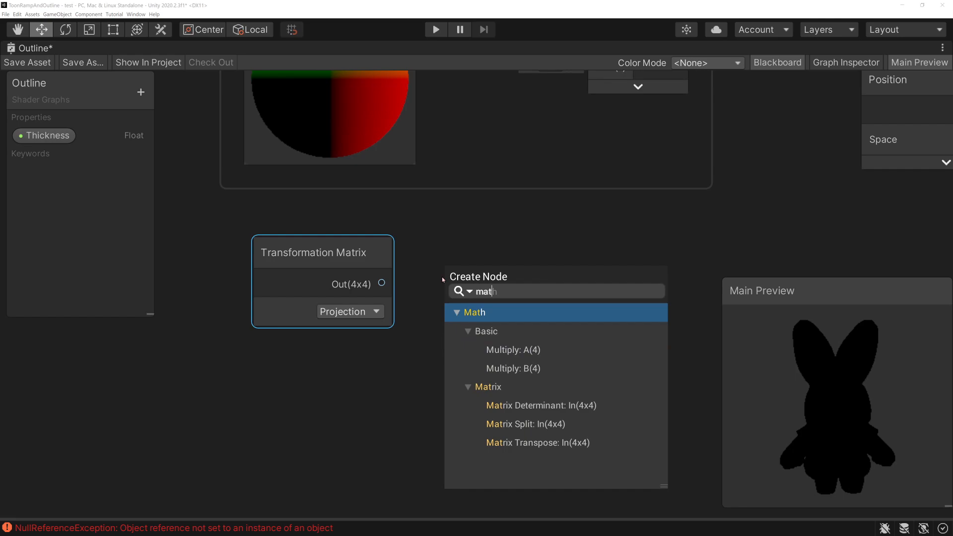
pyautogui.press('Down')
pyautogui.press('Down')
pyautogui.press('Down')
pyautogui.press('Down')
pyautogui.press('Down')
pyautogui.press('Down')
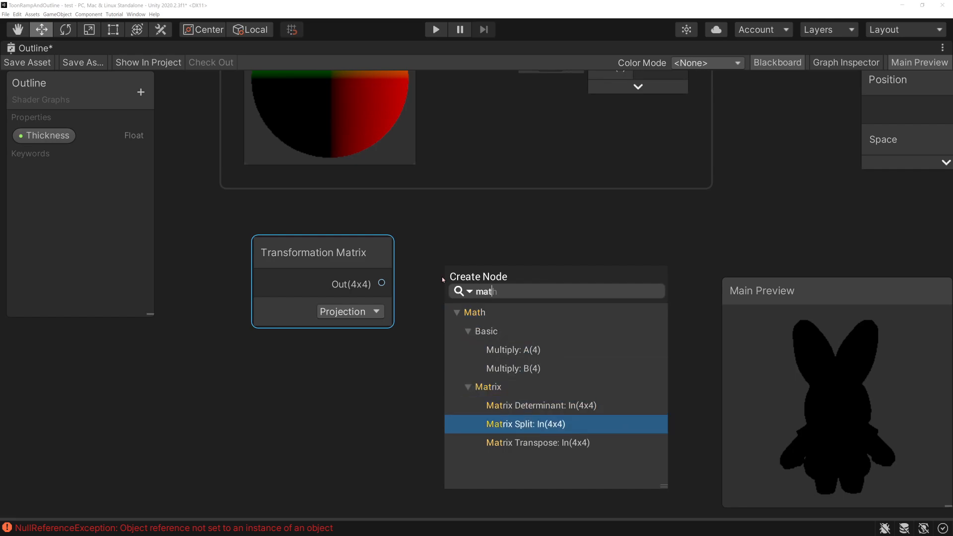
pyautogui.press('Return')
pyautogui.moveTo(476, 264); pyautogui.dragTo(460, 255)
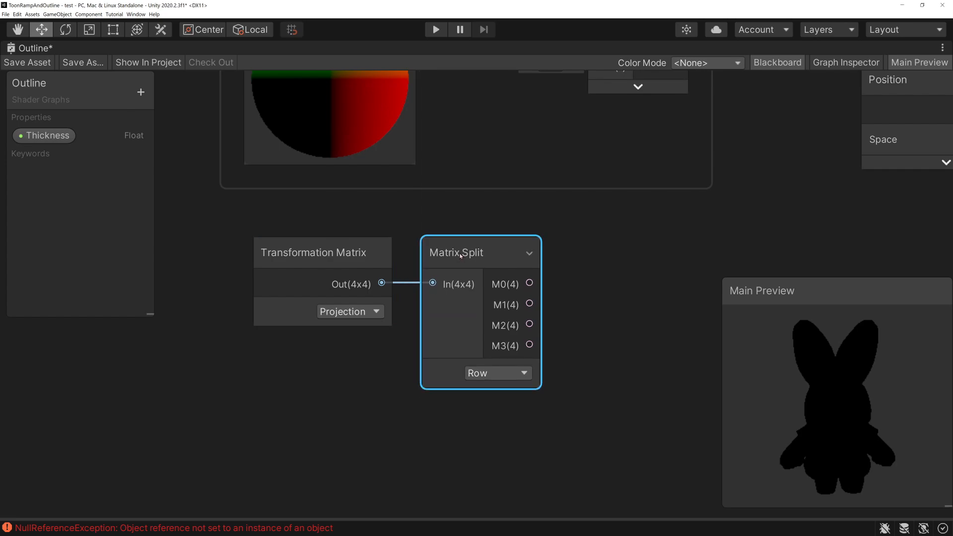
# Add a Split node fed by the Matrix Split's M0 row and align it beside that node.
pyautogui.moveTo(530, 283); pyautogui.dragTo(570, 283)
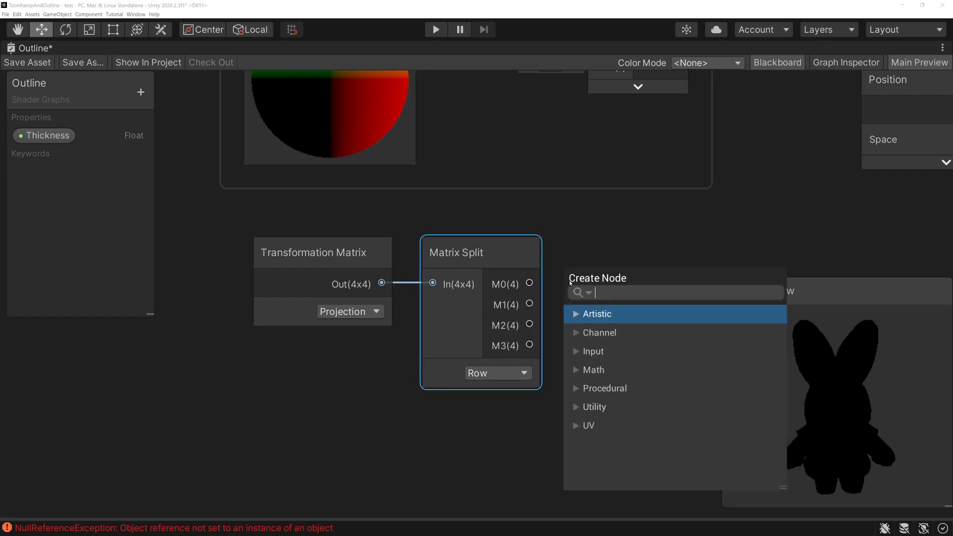
pyautogui.write('spl')
pyautogui.press('Return')
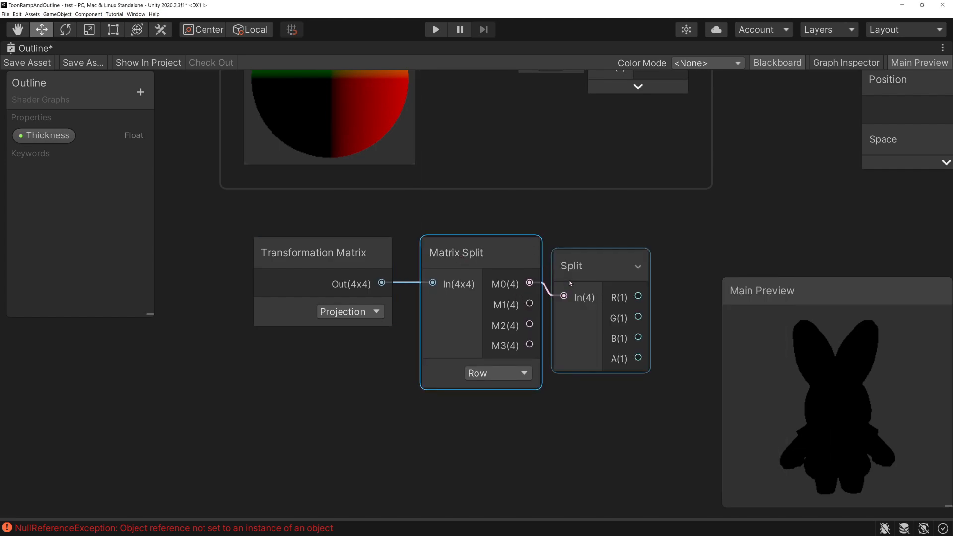
pyautogui.moveTo(587, 257); pyautogui.dragTo(592, 244)
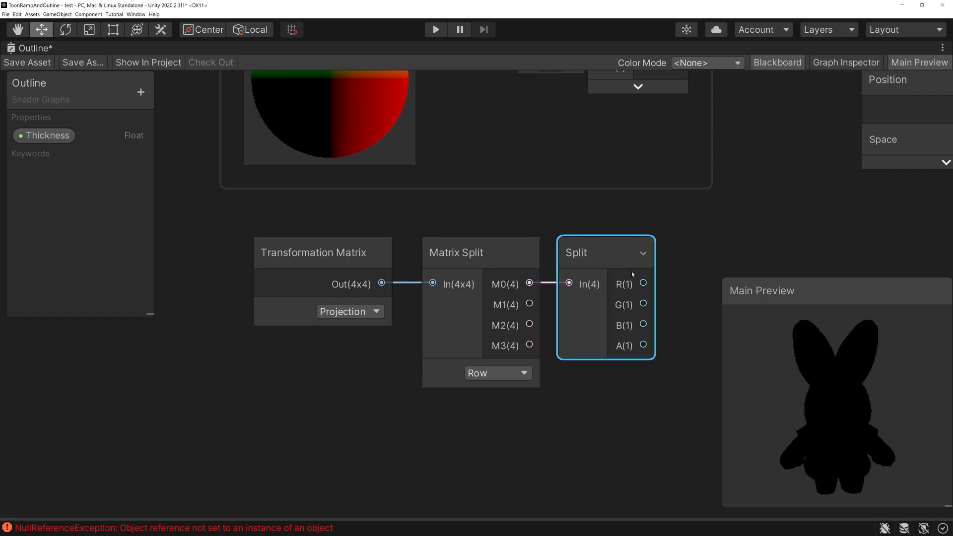
# Add a Divide node that divides the dist group's Multiply output by the projection Split's R output, and collapse its preview.
pyautogui.press('space')
pyautogui.write('div')
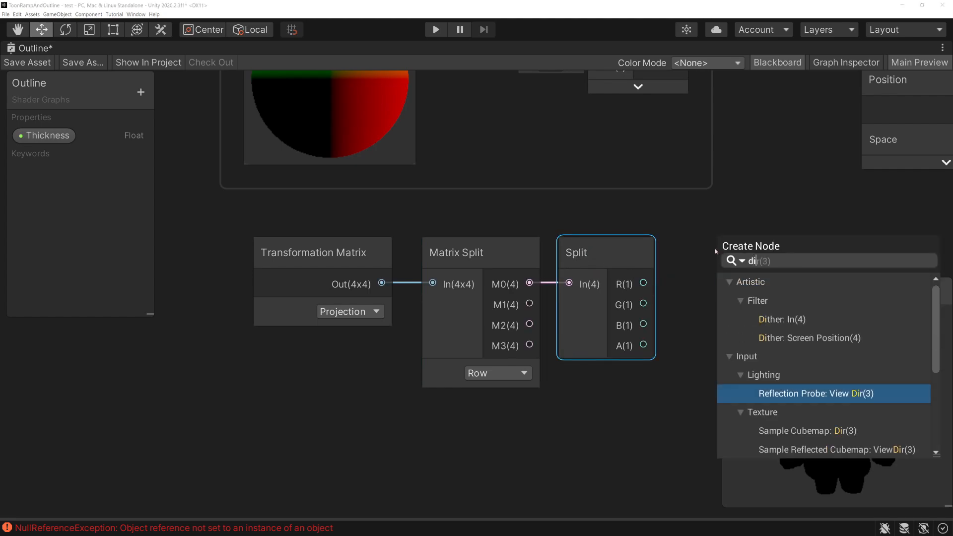
pyautogui.press('Down')
pyautogui.press('Return')
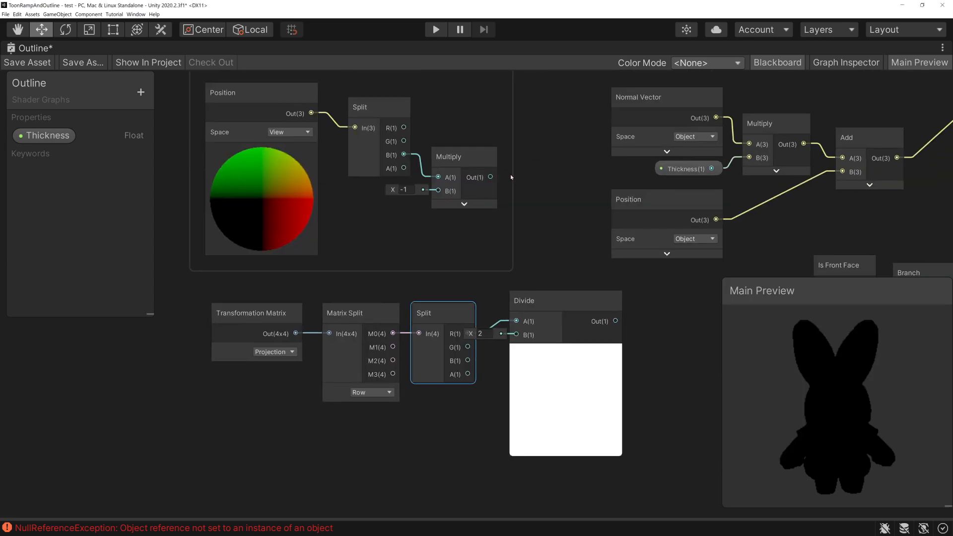
pyautogui.scroll(-1, 453, 292)
pyautogui.moveTo(487, 192); pyautogui.dragTo(551, 290)
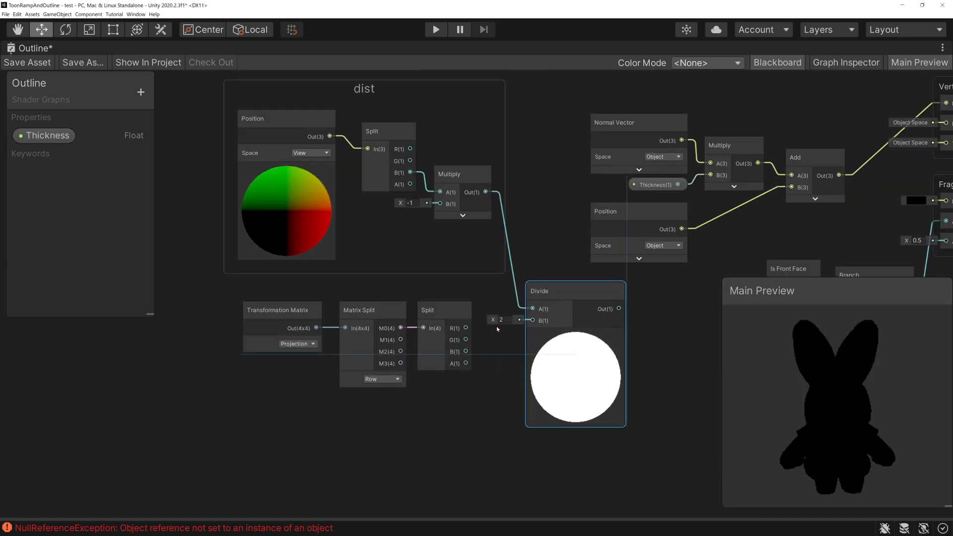
pyautogui.moveTo(466, 328); pyautogui.dragTo(533, 321)
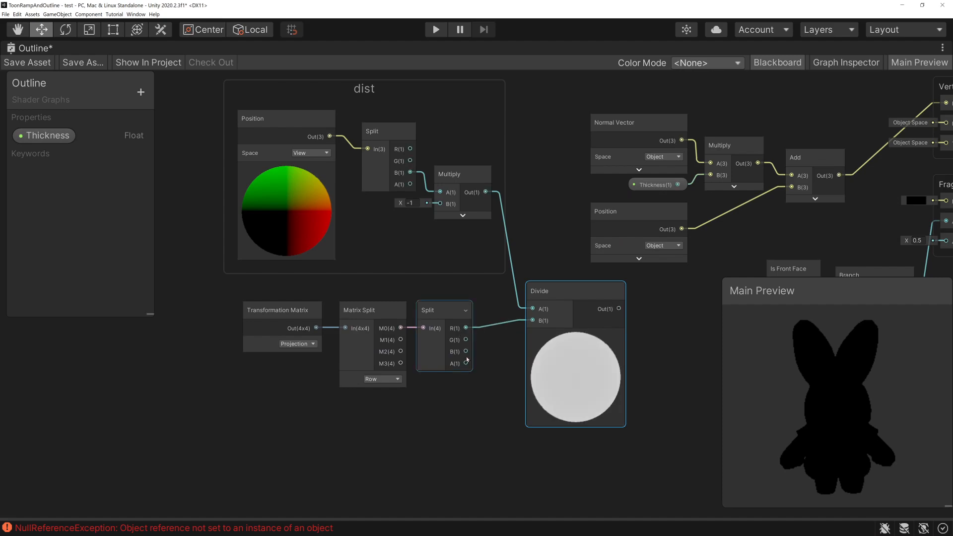
pyautogui.click(576, 335)
# Group the Transformation Matrix, Matrix Split and Split nodes under the title "P[0,0]".
pyautogui.moveTo(483, 409); pyautogui.dragTo(297, 317)
pyautogui.rightClick(441, 310)
pyautogui.click(479, 392)
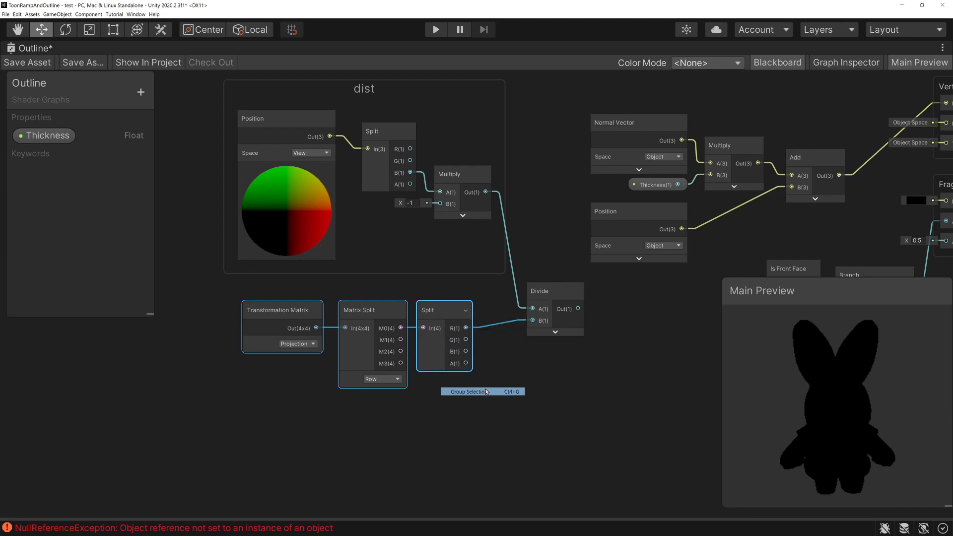
pyautogui.write('P[0,')
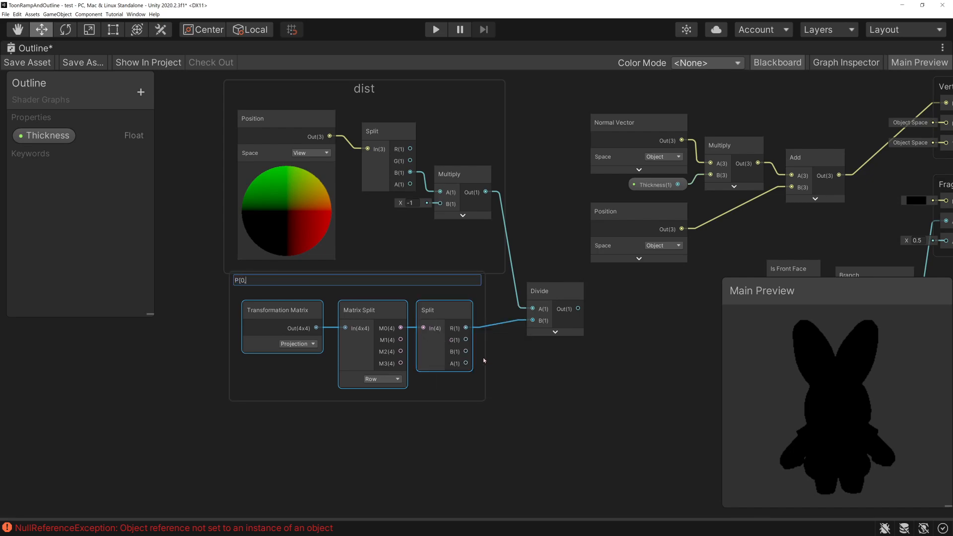
pyautogui.write('0]')
pyautogui.press('Return')
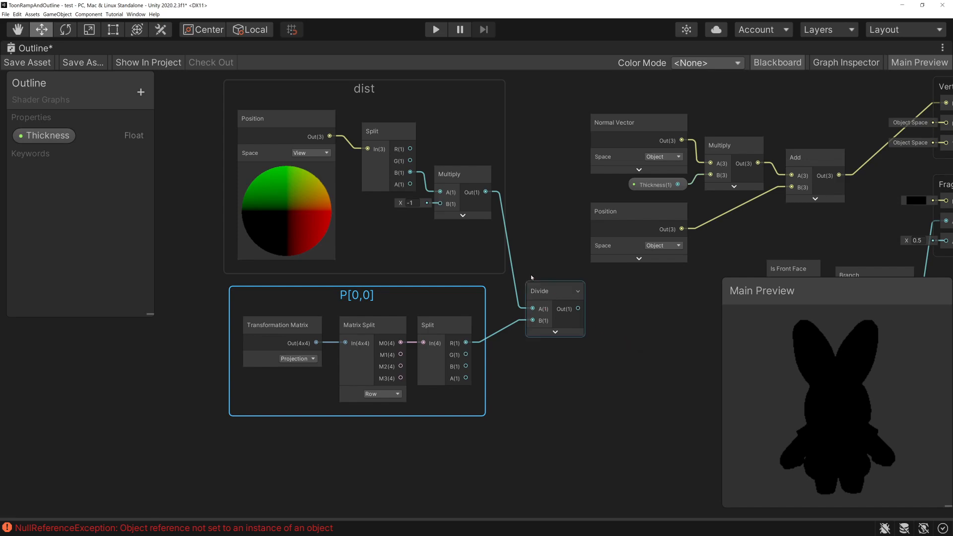
# Add a Multiply node that multiplies the Divide output by the Thickness property, then collapse its preview and align the nodes.
pyautogui.moveTo(544, 291); pyautogui.dragTo(534, 275)
pyautogui.moveTo(603, 321); pyautogui.dragTo(538, 311, button='middle')
pyautogui.press('space')
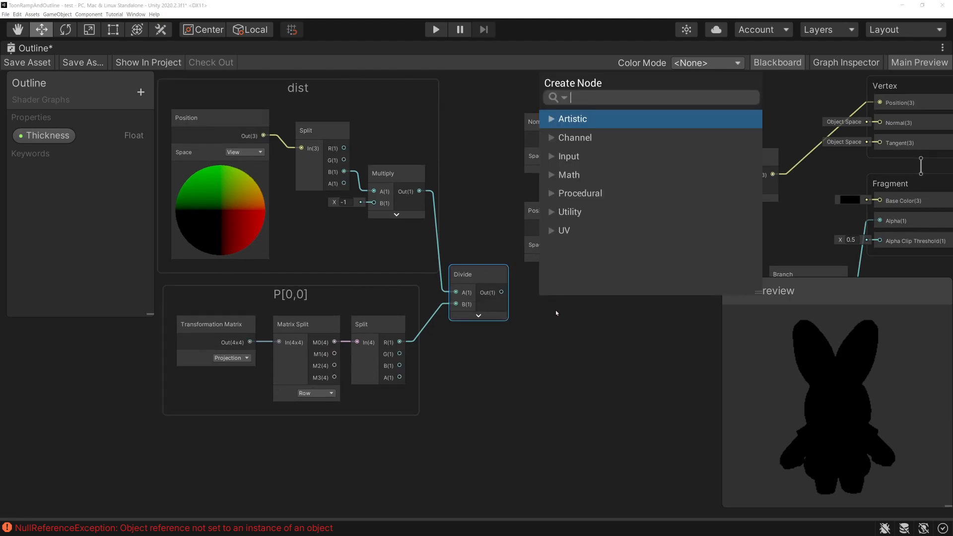
pyautogui.write('mul')
pyautogui.press('Return')
pyautogui.moveTo(46, 135); pyautogui.dragTo(538, 335)
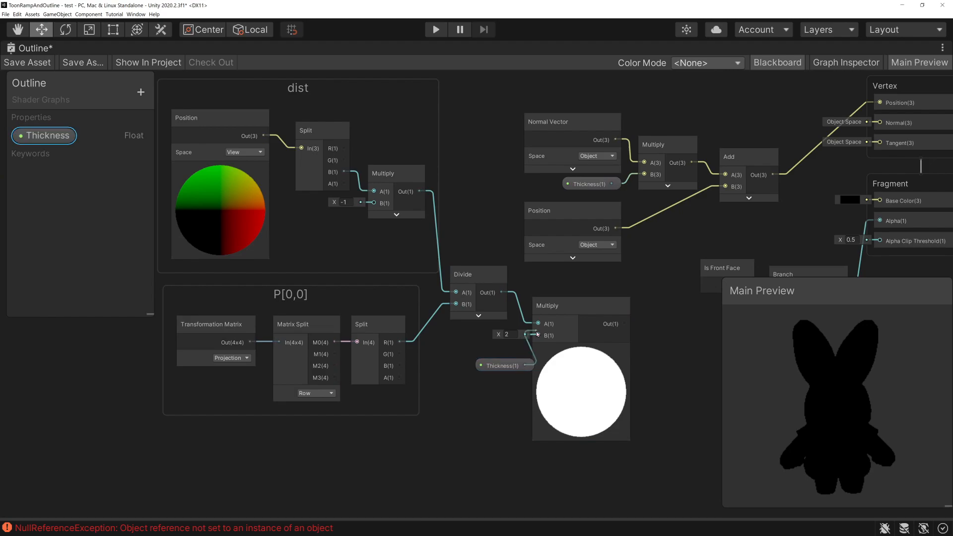
pyautogui.moveTo(511, 366); pyautogui.dragTo(486, 342)
pyautogui.click(581, 350)
pyautogui.moveTo(559, 304); pyautogui.dragTo(550, 293)
# Add a Screen node below the new Thickness property node.
pyautogui.rightClick(485, 370)
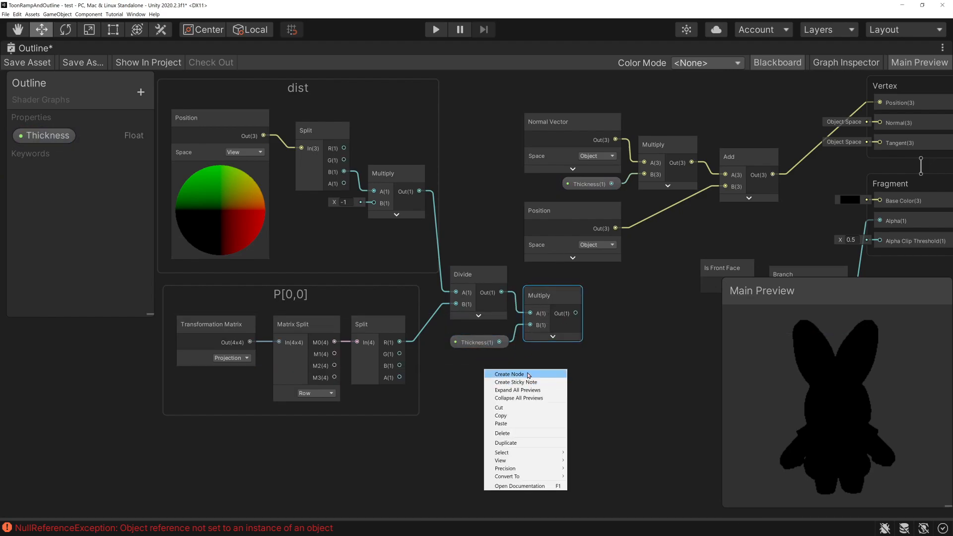
pyautogui.click(529, 375)
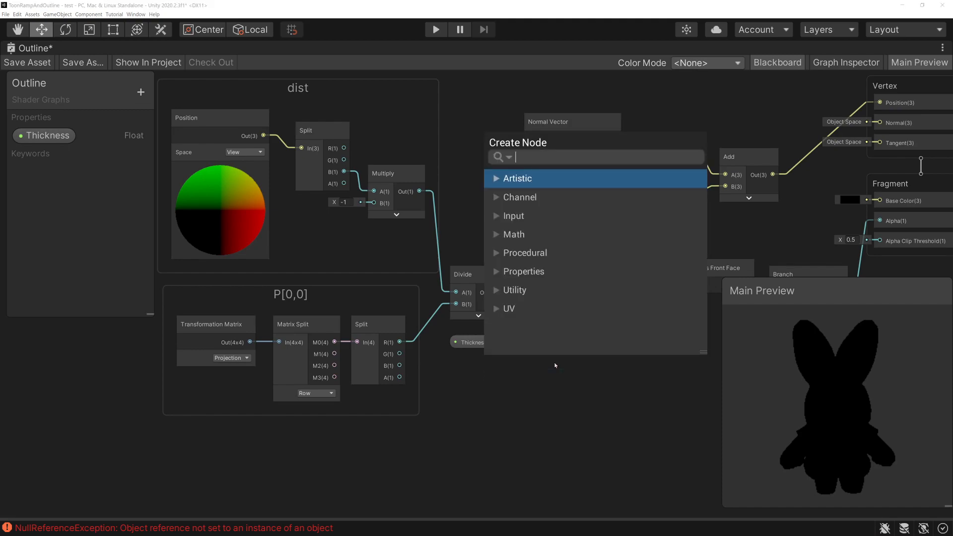
pyautogui.write('scre')
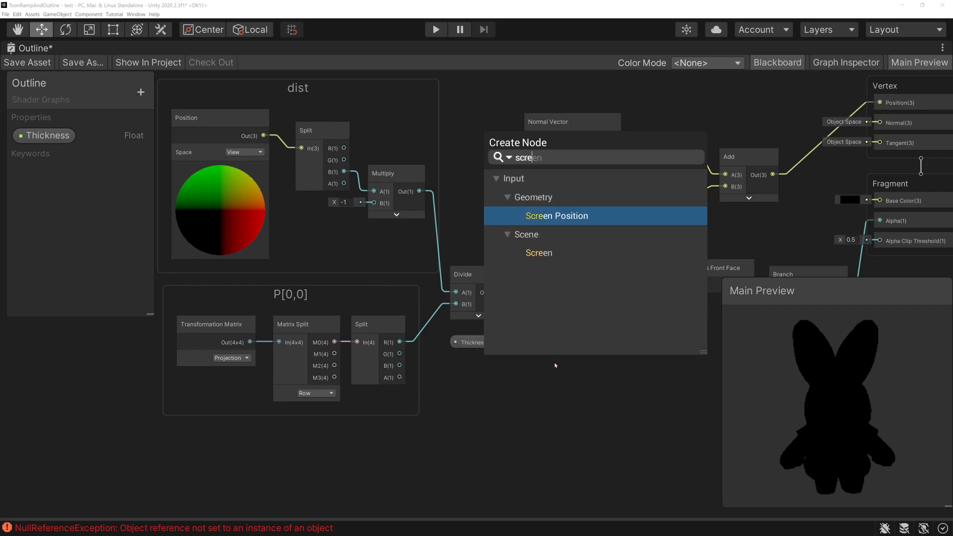
pyautogui.press('Down')
pyautogui.press('Return')
# Add a Divide node that divides the thickness Multiply output by the Screen Width, and collapse its preview.
pyautogui.moveTo(497, 389); pyautogui.dragTo(599, 363)
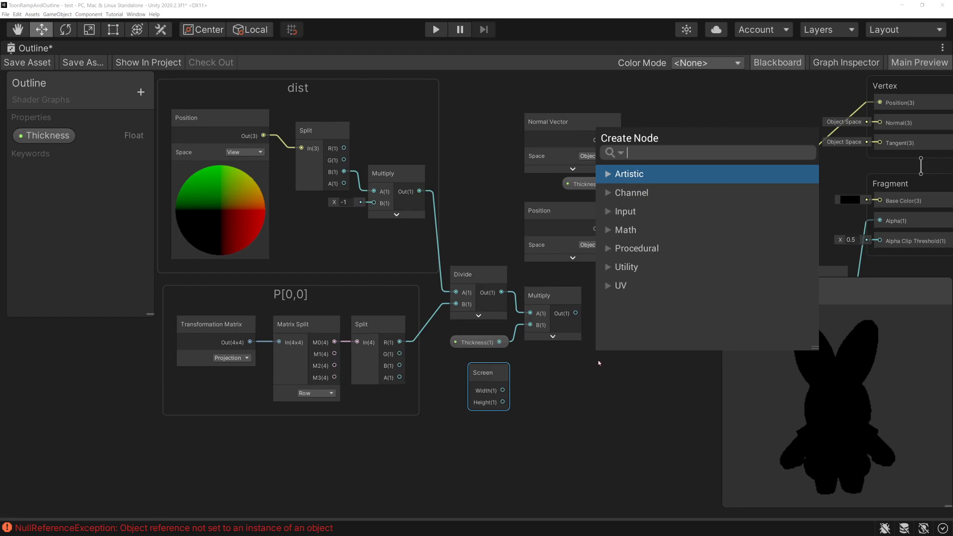
pyautogui.write('div')
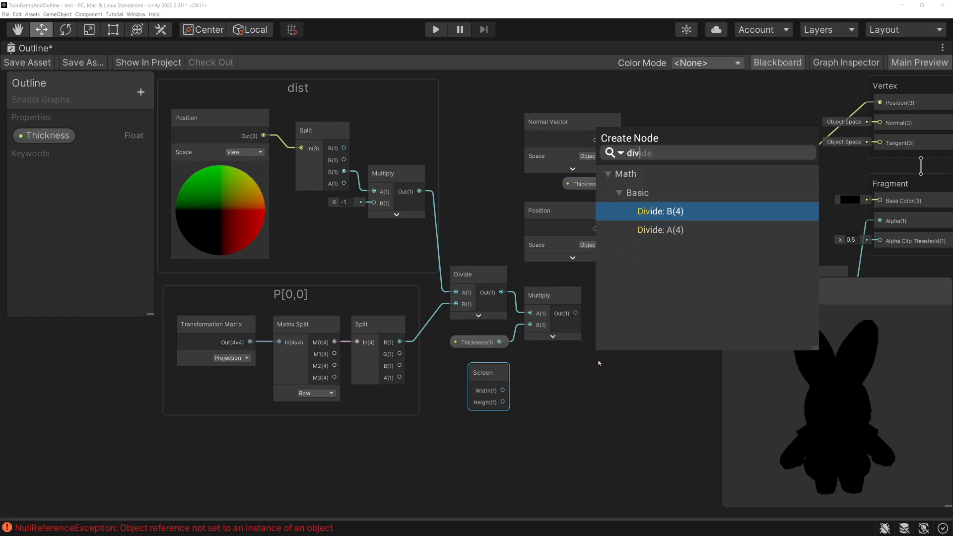
pyautogui.press('Return')
pyautogui.moveTo(576, 313); pyautogui.dragTo(648, 354)
pyautogui.moveTo(476, 372); pyautogui.dragTo(541, 365)
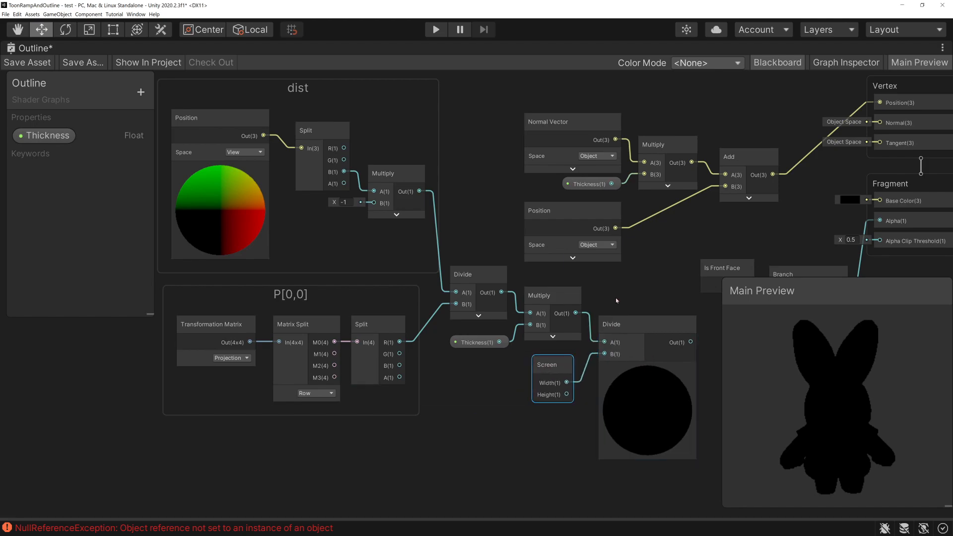
pyautogui.moveTo(616, 301); pyautogui.dragTo(516, 278, button='middle')
pyautogui.click(544, 351)
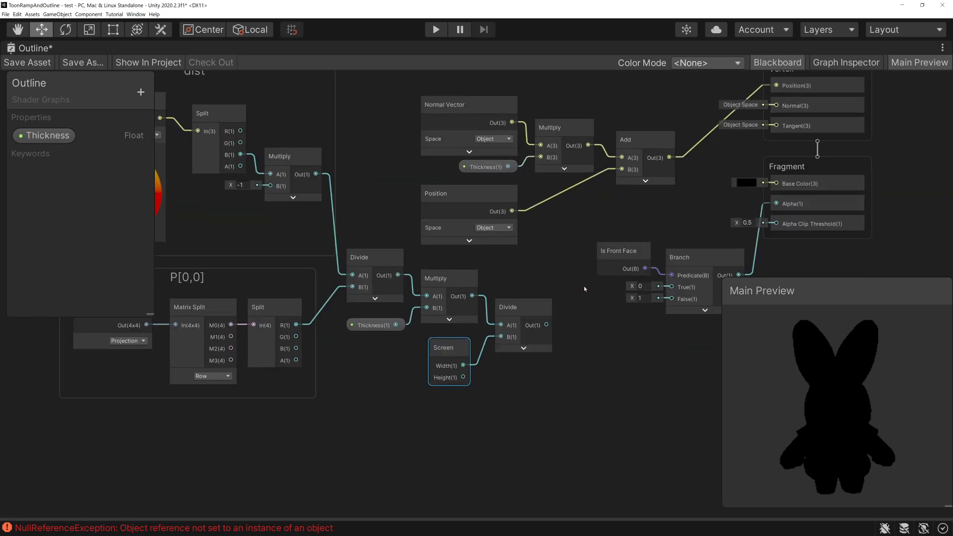
# Replace the Thickness node feeding the Normal Vector's Multiply with the output of the screen-width Divide node.
pyautogui.scroll(5, 570, 385)
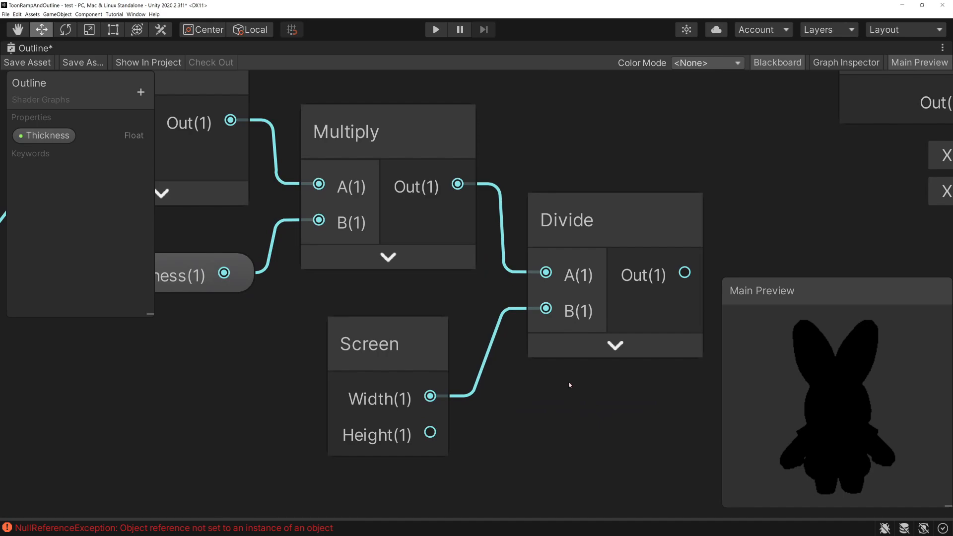
pyautogui.scroll(-1, 570, 382)
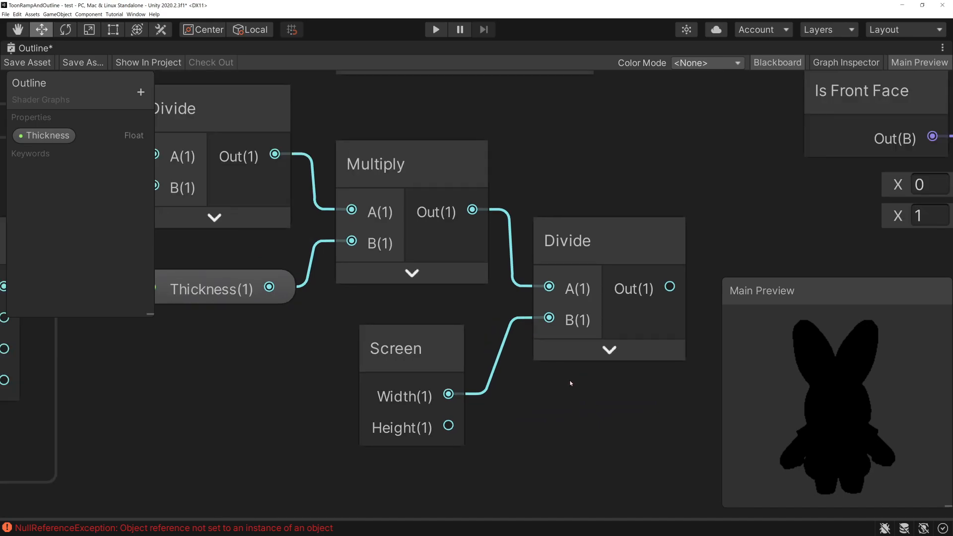
pyautogui.scroll(-3, 597, 182)
pyautogui.moveTo(603, 84); pyautogui.dragTo(567, 258, button='middle')
pyautogui.scroll(-1, 568, 258)
pyautogui.click(510, 162)
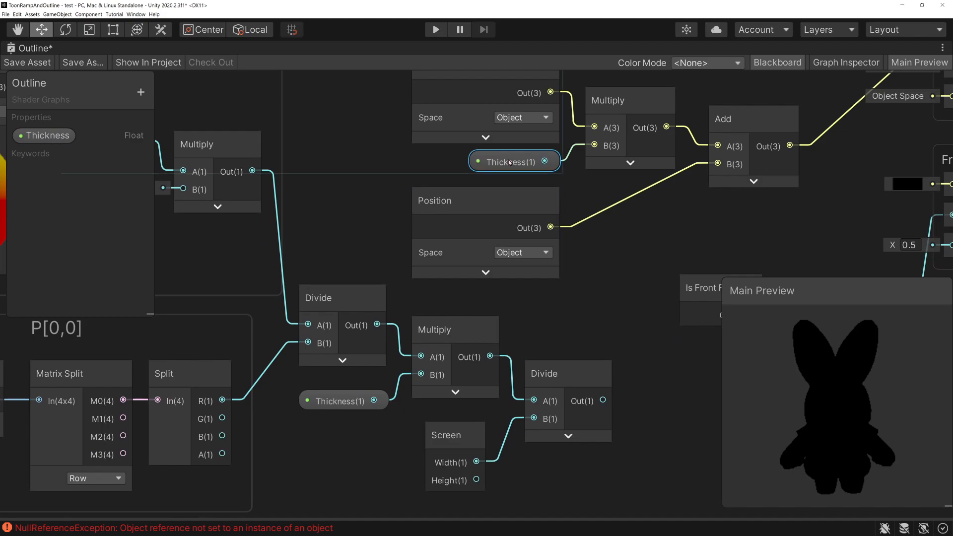
pyautogui.rightClick(513, 162)
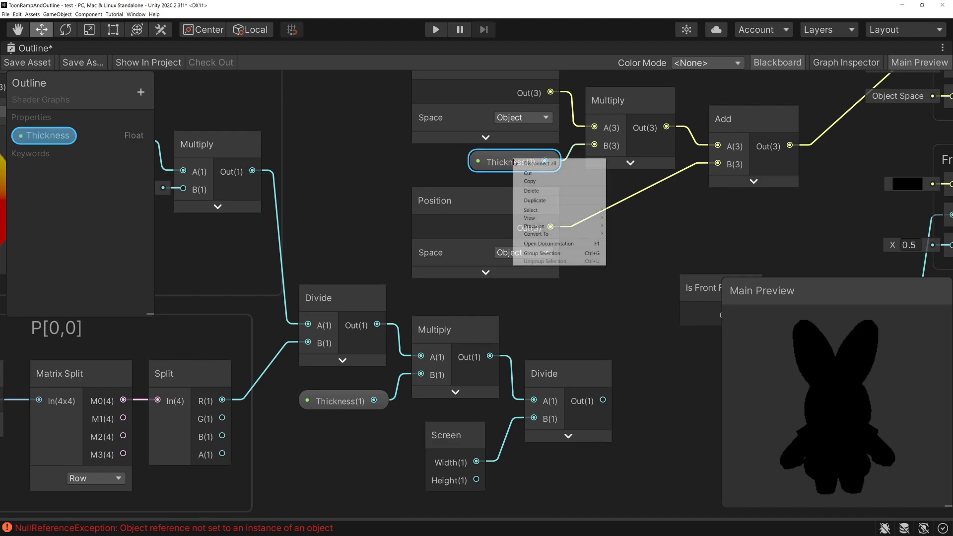
pyautogui.click(538, 193)
pyautogui.moveTo(602, 400); pyautogui.dragTo(594, 169)
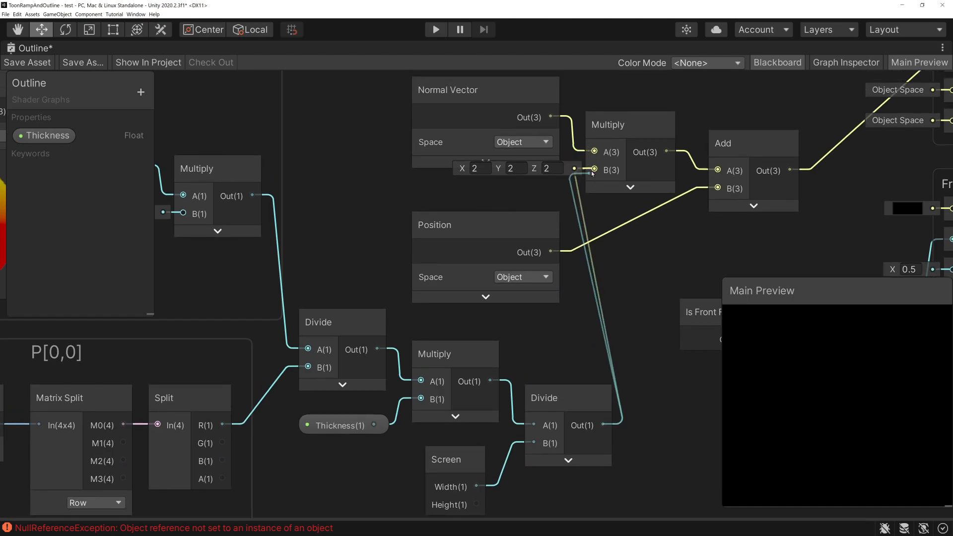
# Move the object-space Position node closer to the Add node and shift the dist and P[0,0] groups away from the other nodes.
pyautogui.scroll(-3, 445, 192)
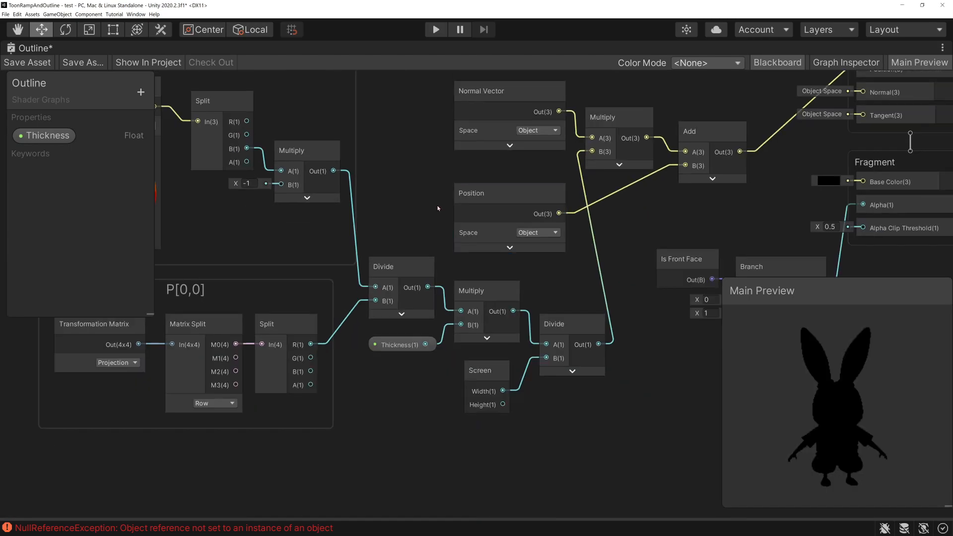
pyautogui.scroll(3, 424, 228)
pyautogui.moveTo(393, 302); pyautogui.dragTo(410, 191, button='middle')
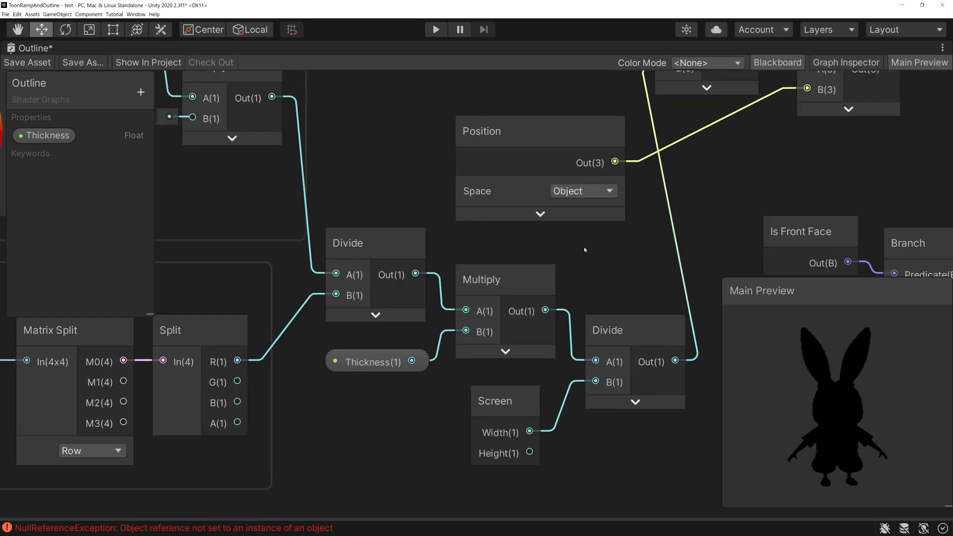
pyautogui.scroll(-5, 431, 181)
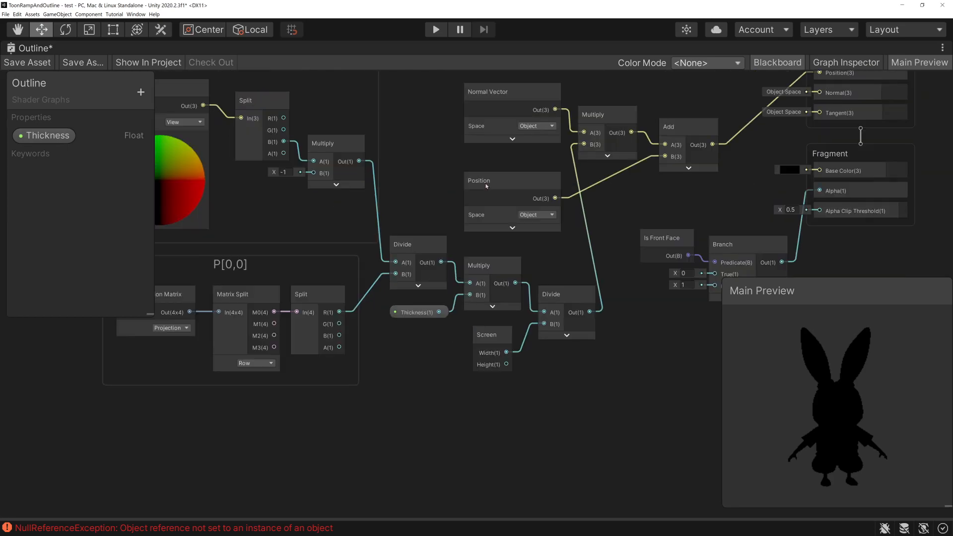
pyautogui.click(589, 226)
pyautogui.scroll(-3, 542, 200)
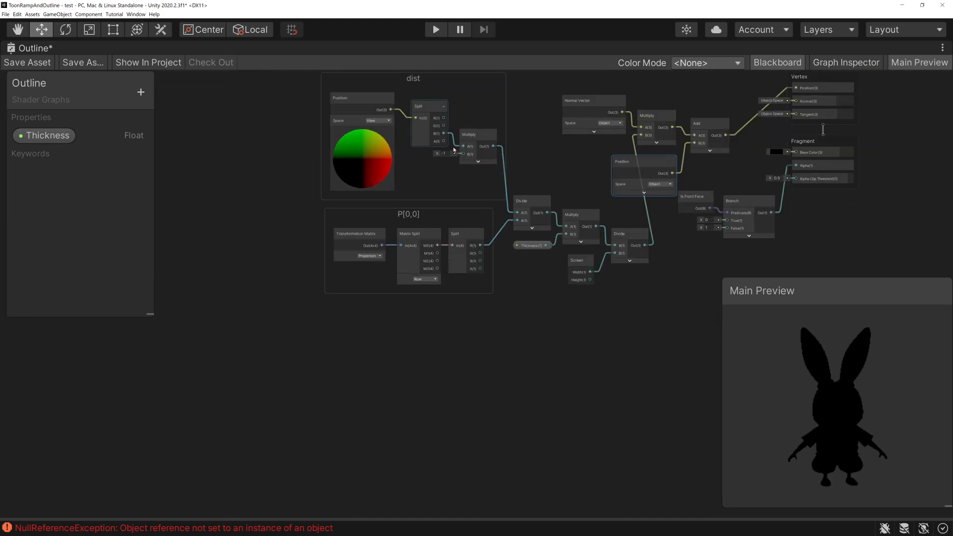
pyautogui.moveTo(462, 147); pyautogui.dragTo(384, 135)
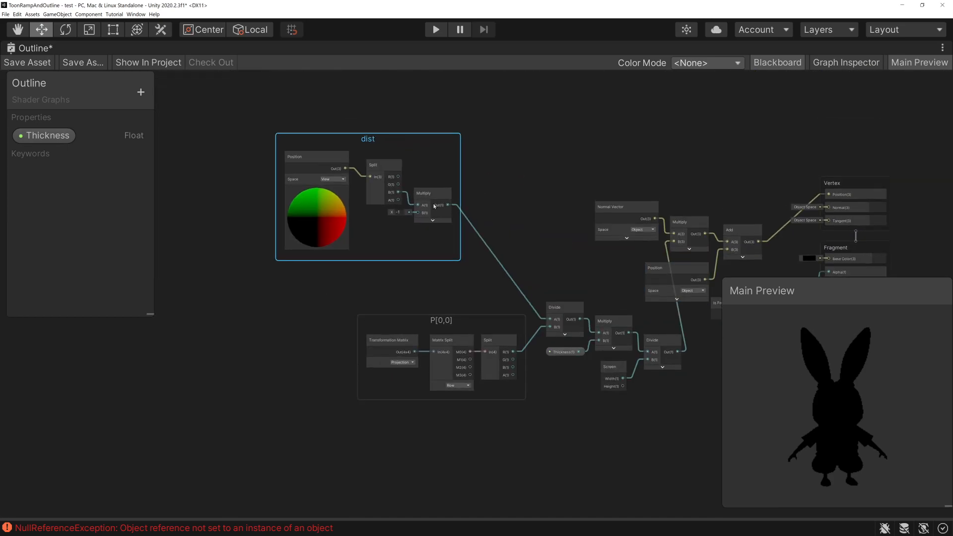
pyautogui.moveTo(451, 321); pyautogui.dragTo(402, 287)
# Line up the thickness calculation nodes before the Normal Vector's Multiply and space out the Position, Is Front Face and Branch nodes.
pyautogui.moveTo(559, 384); pyautogui.dragTo(607, 324)
pyautogui.moveTo(604, 318); pyautogui.dragTo(548, 264)
pyautogui.moveTo(666, 342); pyautogui.dragTo(618, 272)
pyautogui.scroll(2, 645, 258)
pyautogui.moveTo(674, 269); pyautogui.dragTo(574, 232, button='middle')
pyautogui.moveTo(603, 267); pyautogui.dragTo(670, 270)
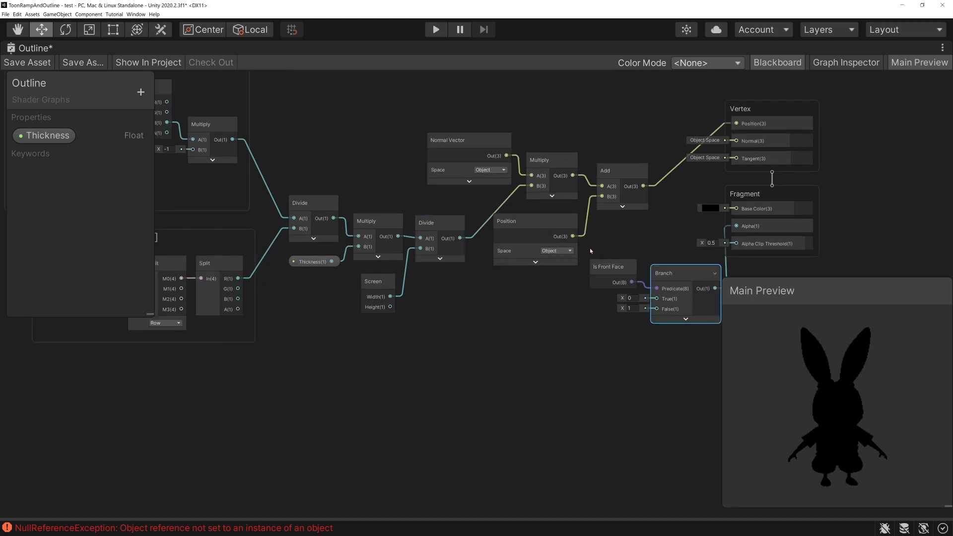
pyautogui.moveTo(544, 219); pyautogui.dragTo(547, 219)
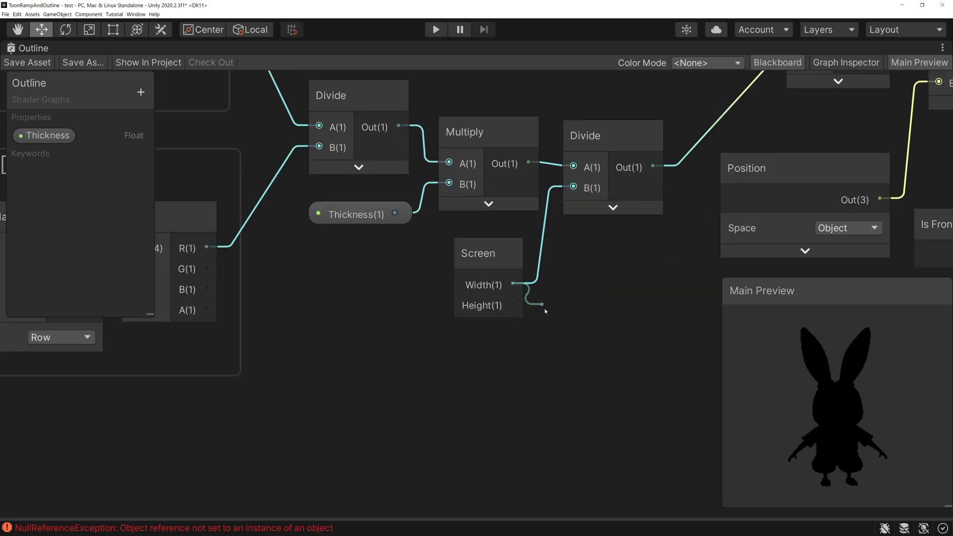
# Insert a Divide node that divides the Screen Width by 2 and feeds the final Divide's B input, with its preview collapsed.
pyautogui.press('space')
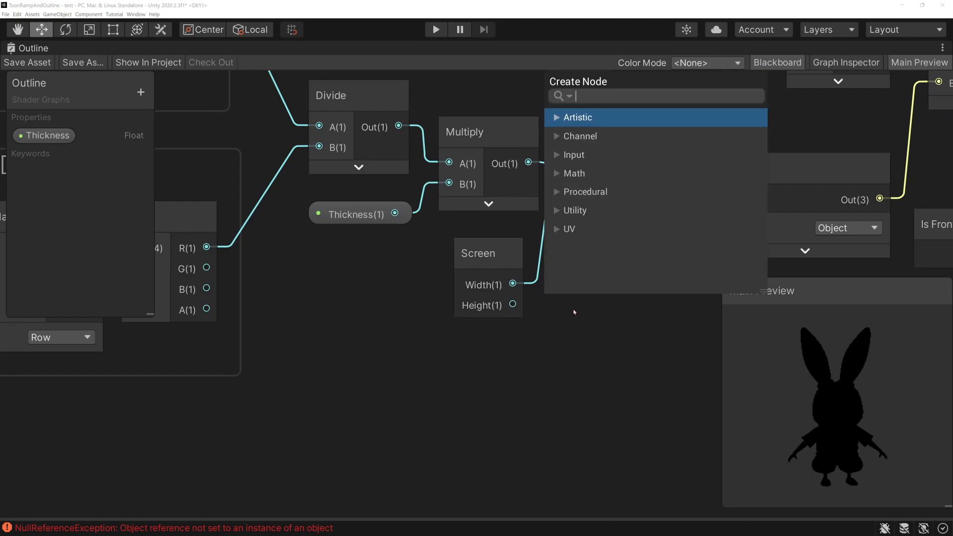
pyautogui.write('divie')
pyautogui.press('BackSpace')
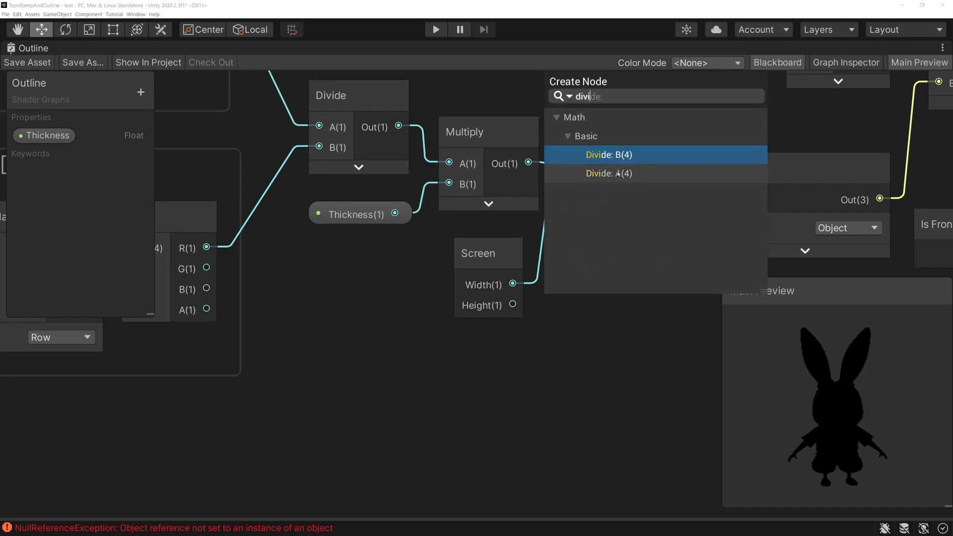
pyautogui.press('Return')
pyautogui.moveTo(540, 305); pyautogui.dragTo(492, 313, button='middle')
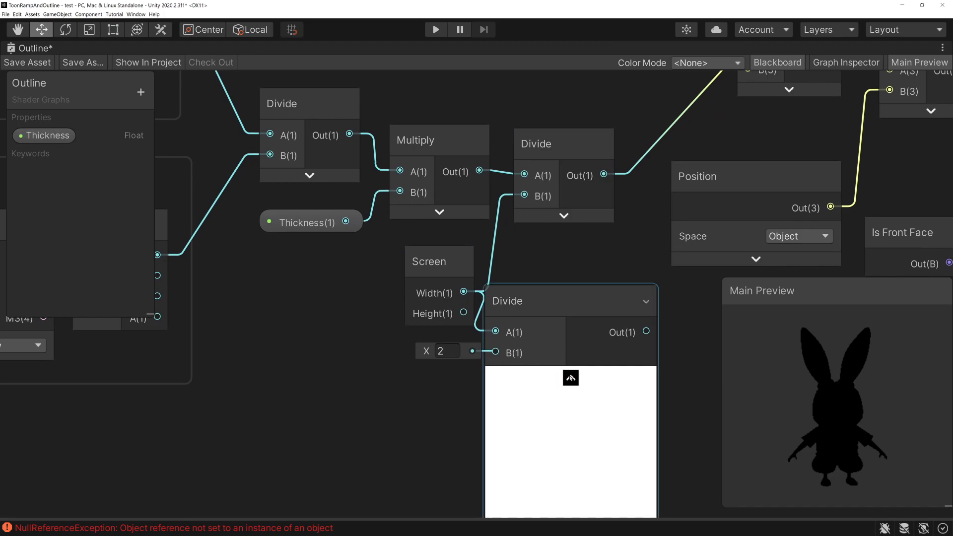
pyautogui.click(570, 378)
pyautogui.moveTo(544, 294); pyautogui.dragTo(556, 293)
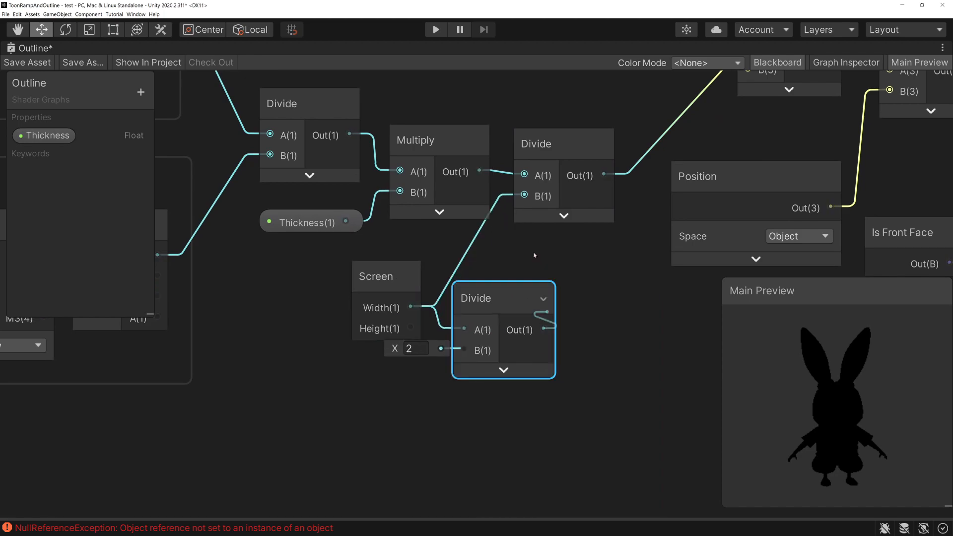
pyautogui.moveTo(544, 328); pyautogui.dragTo(524, 195)
pyautogui.click(391, 276)
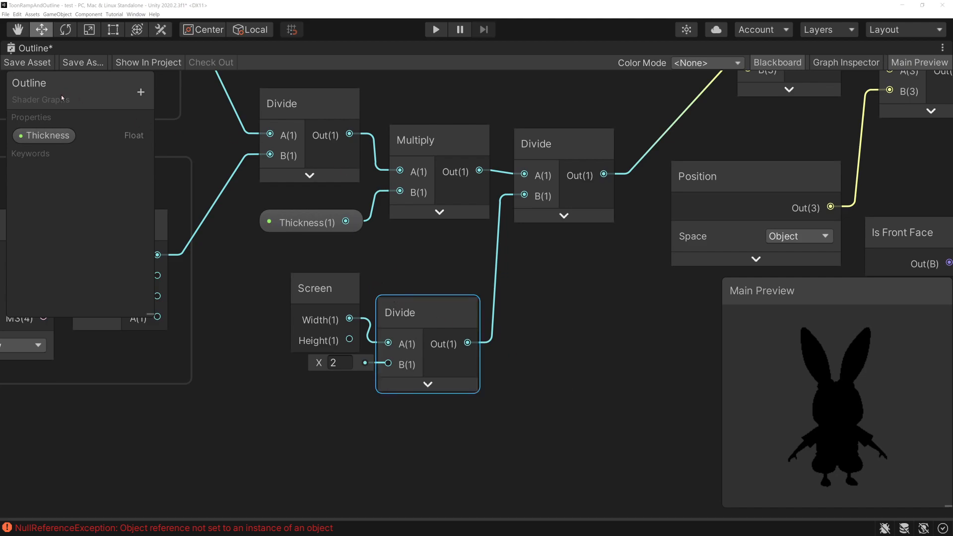
# Save the Outline shader graph and restore the editor layout from the maximized graph view.
pyautogui.click(28, 62)
pyautogui.click(943, 47)
pyautogui.click(925, 61)
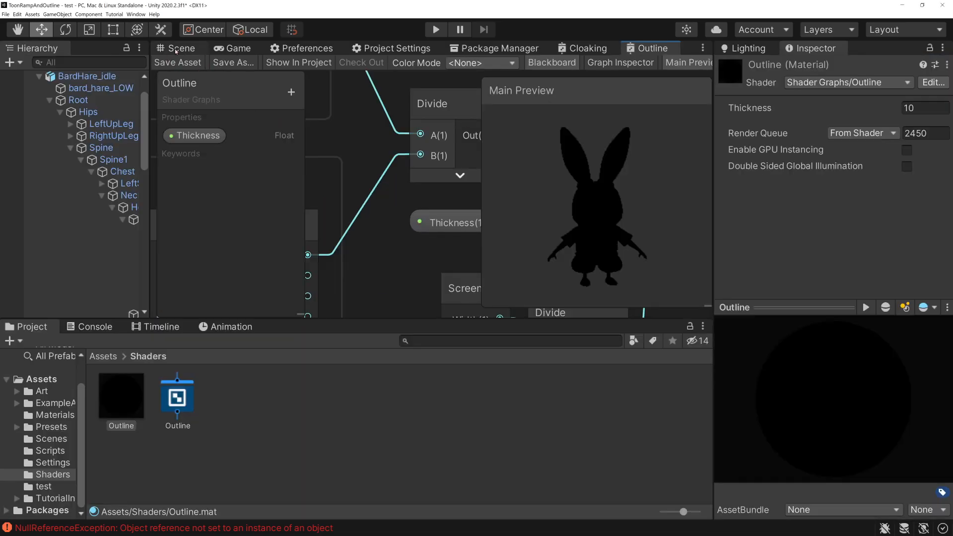
# Set the Outline material's Thickness to 3.
pyautogui.click(925, 108)
pyautogui.write('3')
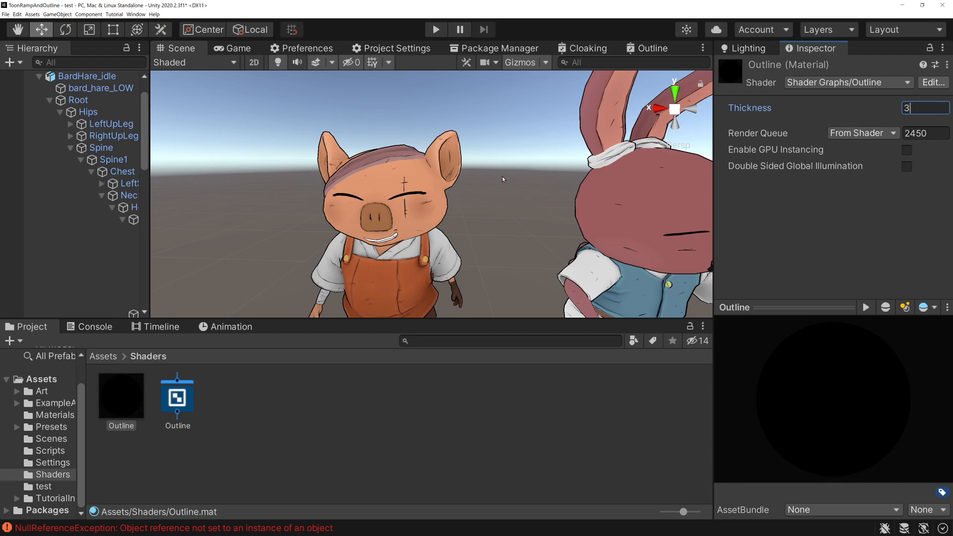
# Examine the outline thickness on the pig and hare characters in the scene from close up and from far away.
pyautogui.click(503, 179)
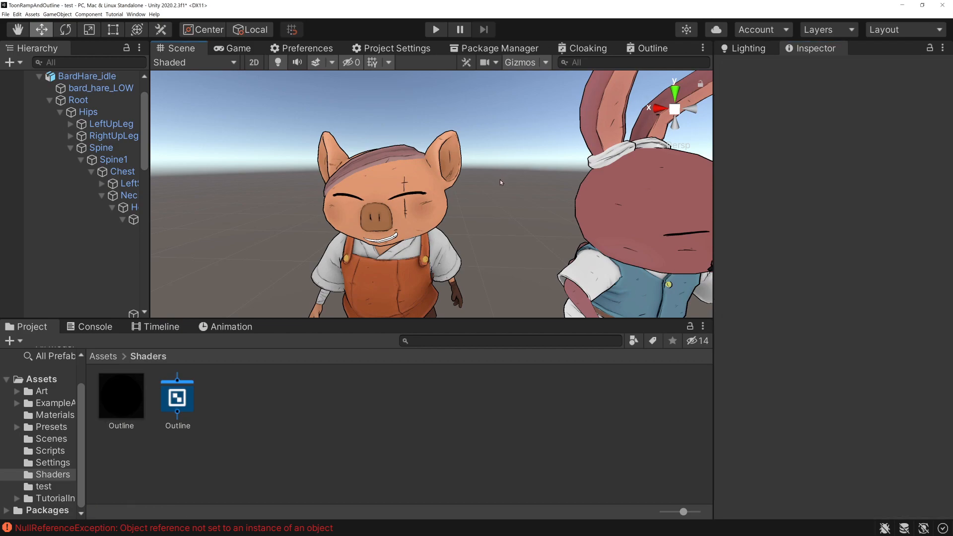
pyautogui.scroll(-6, 502, 180)
pyautogui.scroll(-3, 516, 200)
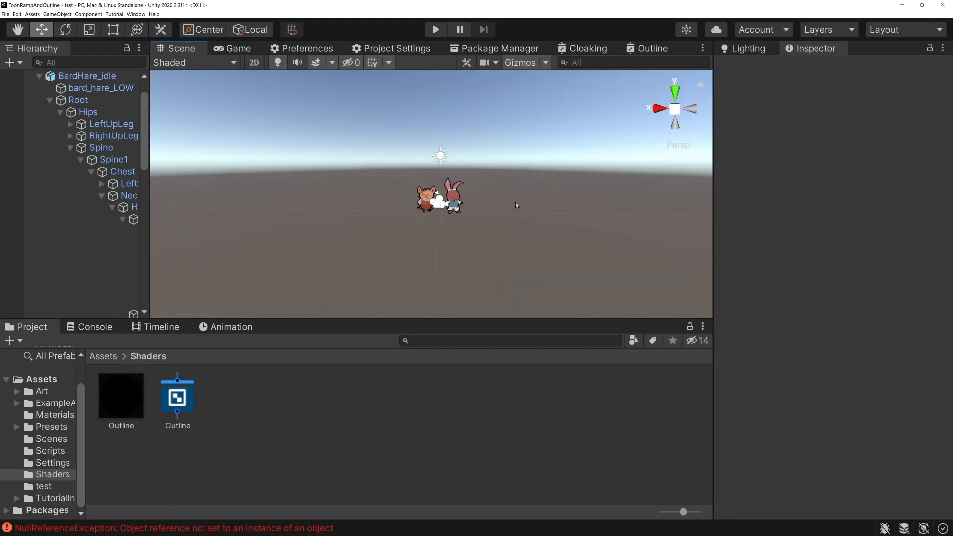
pyautogui.scroll(2, 516, 204)
pyautogui.scroll(5, 516, 204)
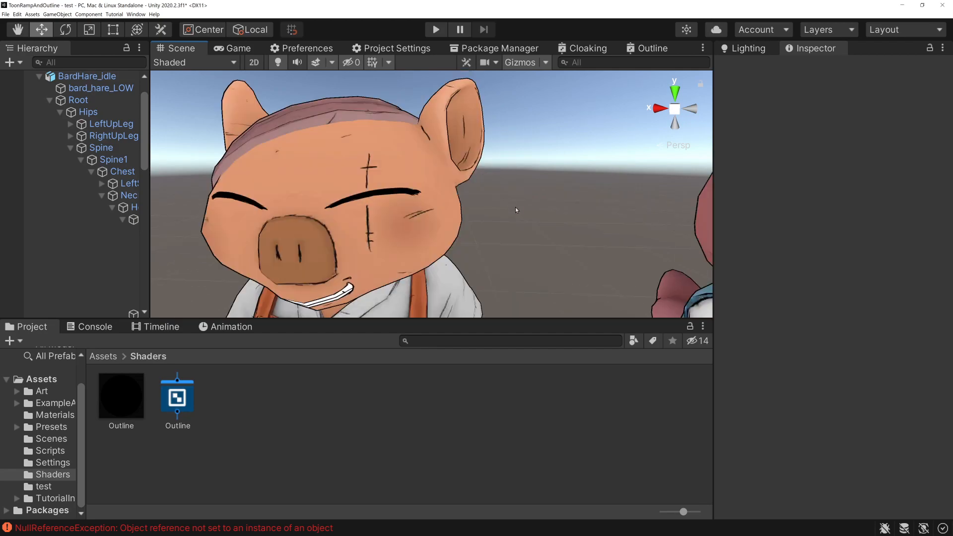
pyautogui.scroll(-5, 515, 204)
pyautogui.scroll(2, 514, 207)
pyautogui.scroll(5, 516, 210)
pyautogui.scroll(-6, 469, 190)
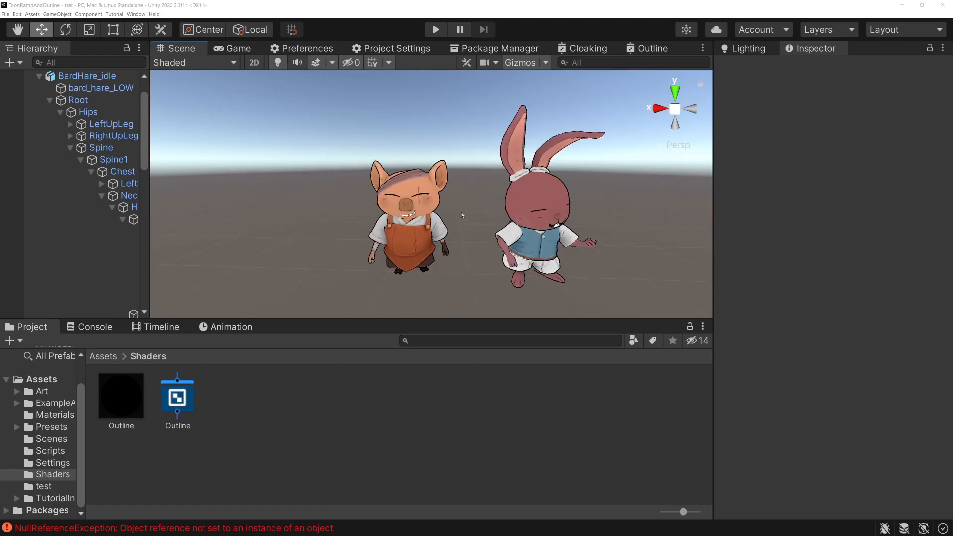
pyautogui.scroll(4, 457, 214)
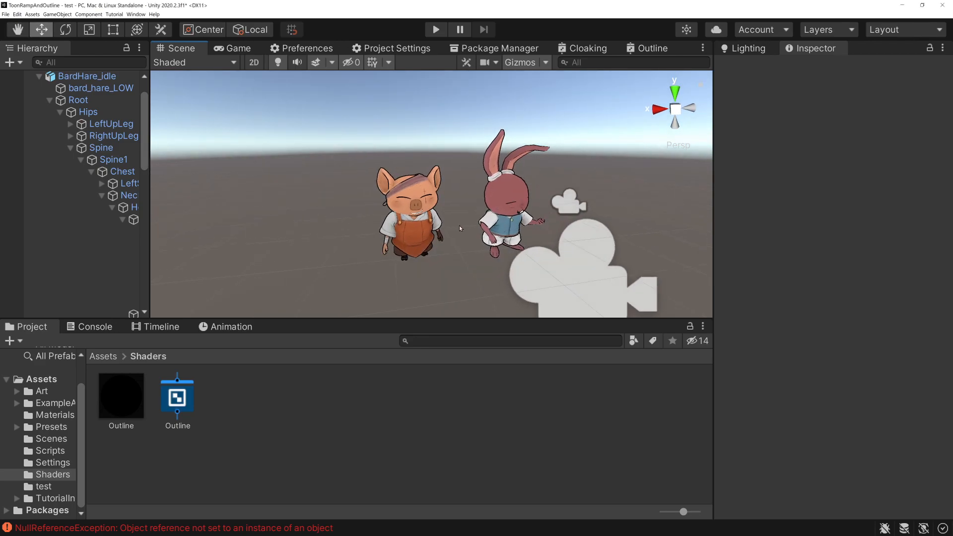
pyautogui.scroll(-6, 459, 226)
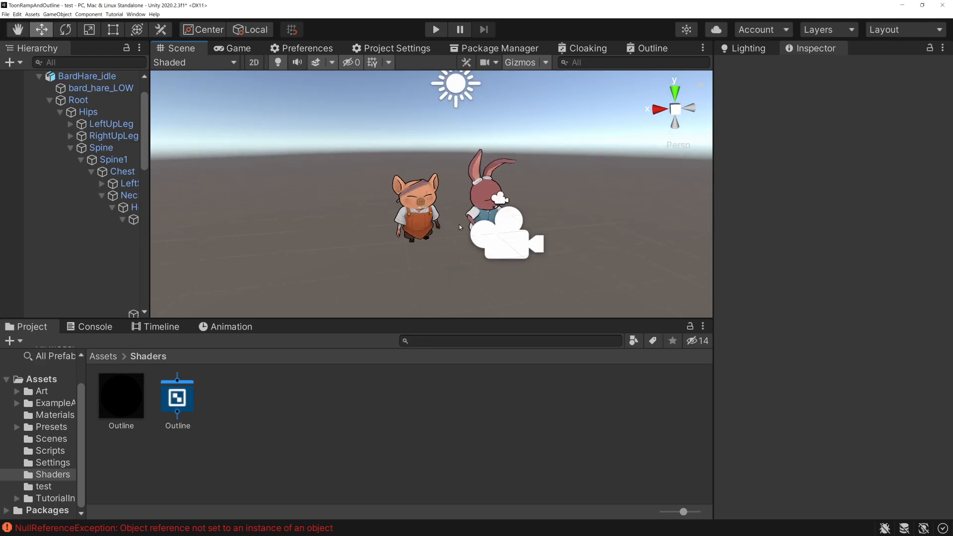
pyautogui.scroll(6, 447, 214)
pyautogui.scroll(-5, 445, 211)
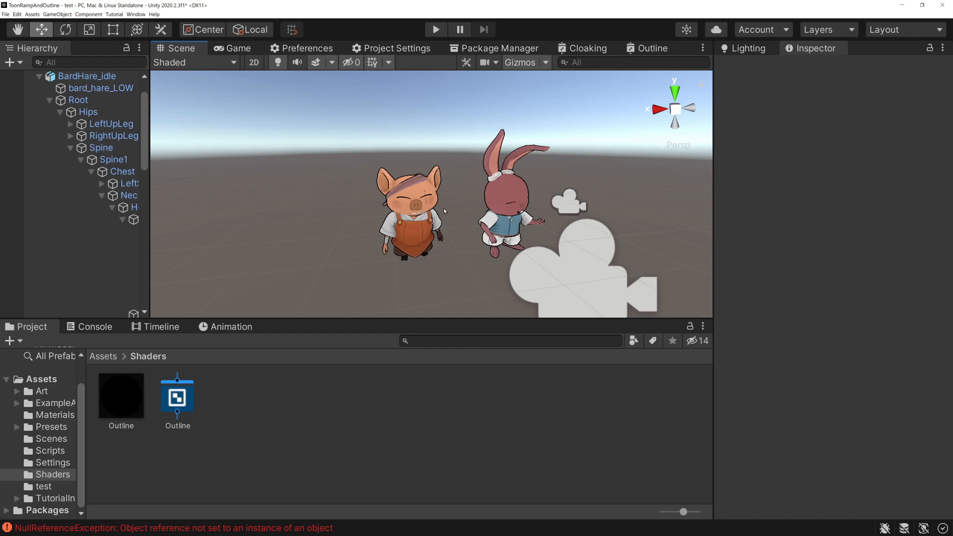
pyautogui.scroll(8, 445, 211)
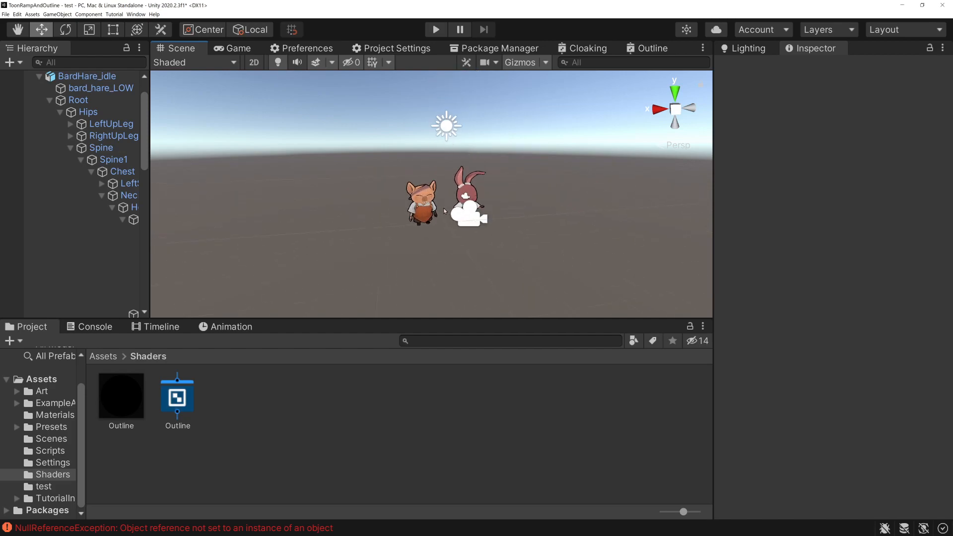
pyautogui.scroll(-5, 445, 211)
pyautogui.scroll(5, 445, 211)
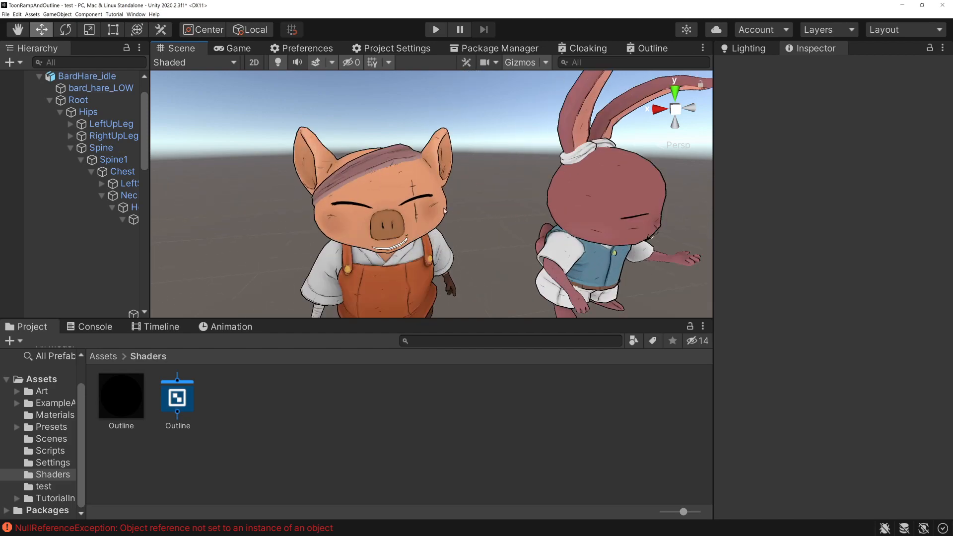
pyautogui.scroll(-5, 445, 211)
pyautogui.scroll(-2, 445, 211)
pyautogui.scroll(2, 445, 211)
pyautogui.scroll(-6, 445, 211)
pyautogui.scroll(-5, 442, 225)
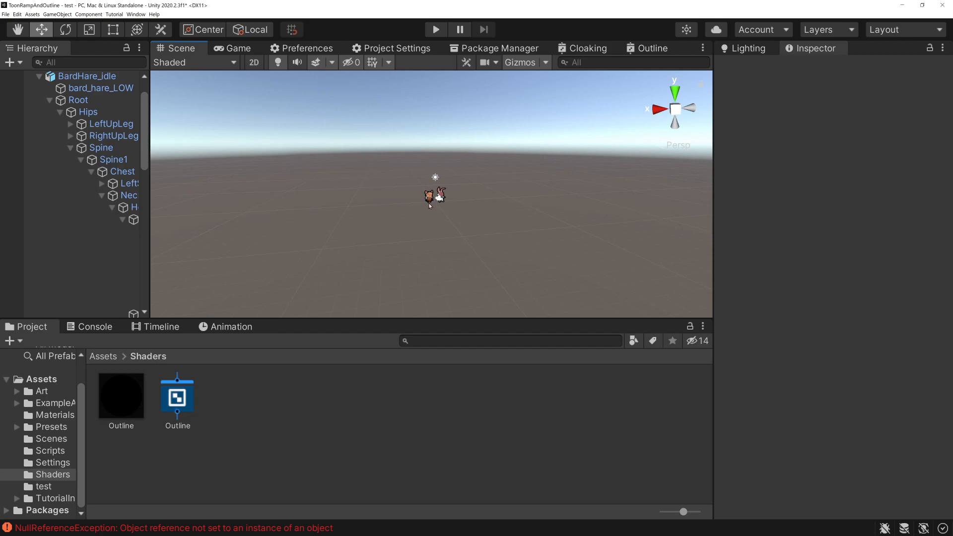
pyautogui.scroll(3, 430, 206)
pyautogui.scroll(10, 430, 206)
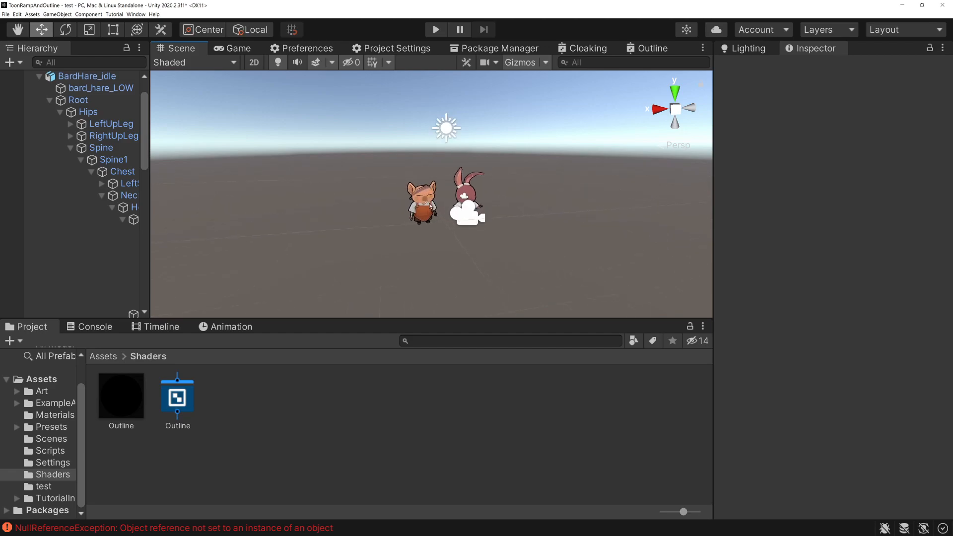
pyautogui.scroll(3, 430, 206)
pyautogui.scroll(-12, 431, 206)
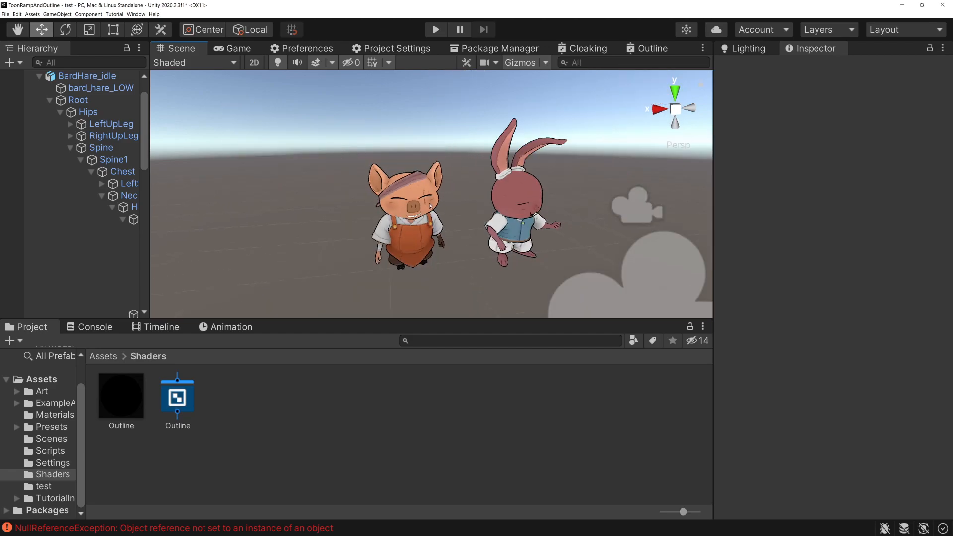
pyautogui.scroll(-6, 430, 206)
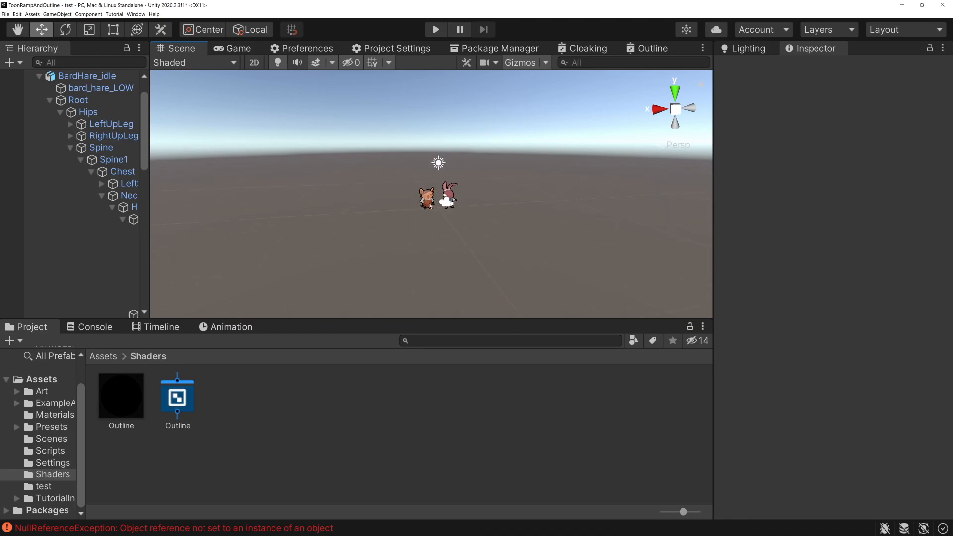
# Maximize the Outline shader graph and open the choice of types for a new graph property.
pyautogui.click(646, 48)
pyautogui.click(703, 48)
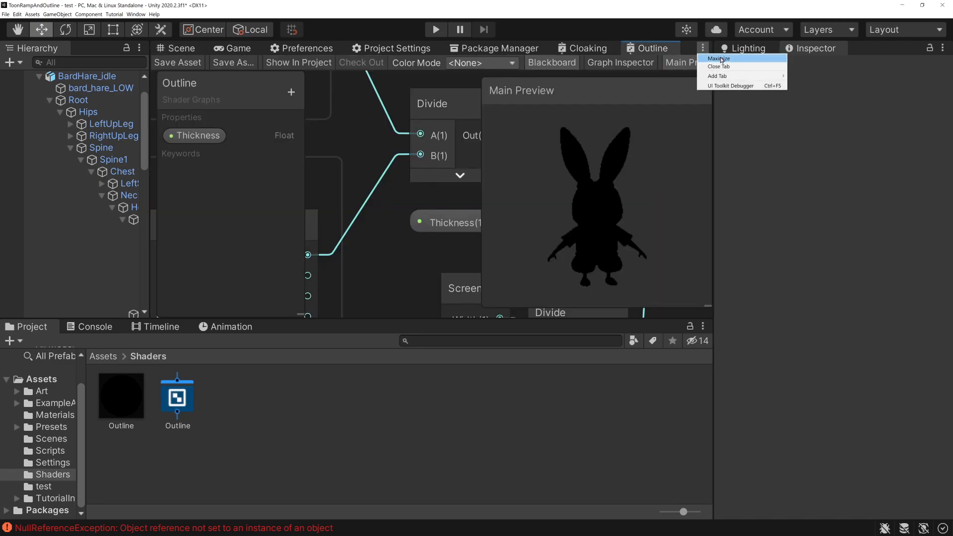
pyautogui.click(715, 58)
pyautogui.click(140, 92)
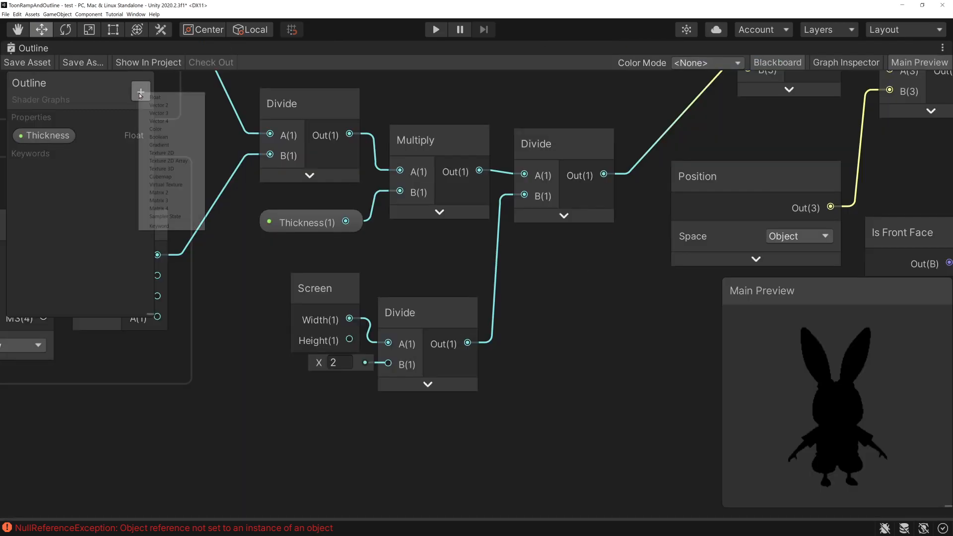
# Add two float properties to the Outline graph, named FadeStartDist and FadeEndDist.
pyautogui.click(155, 97)
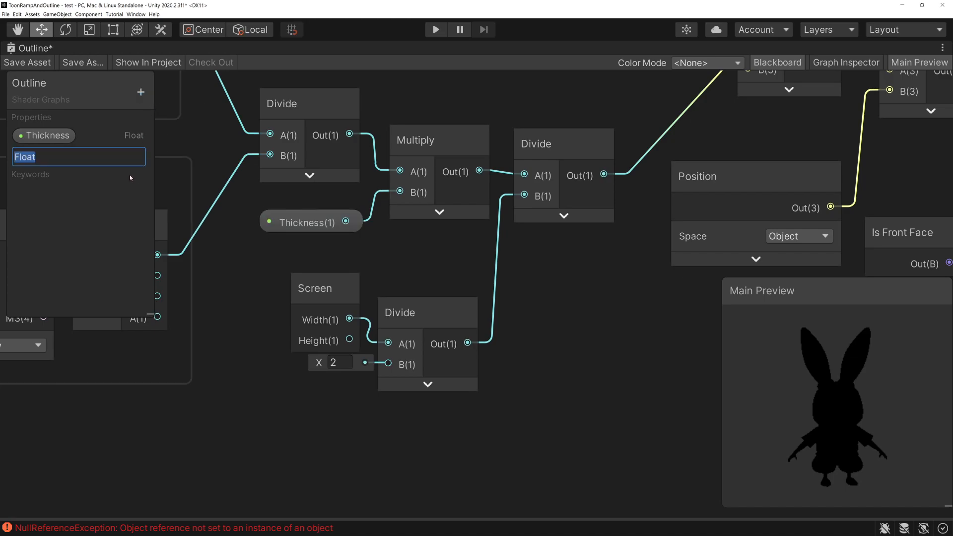
pyautogui.write('FadeStartDist')
pyautogui.press('Return')
pyautogui.click(141, 92)
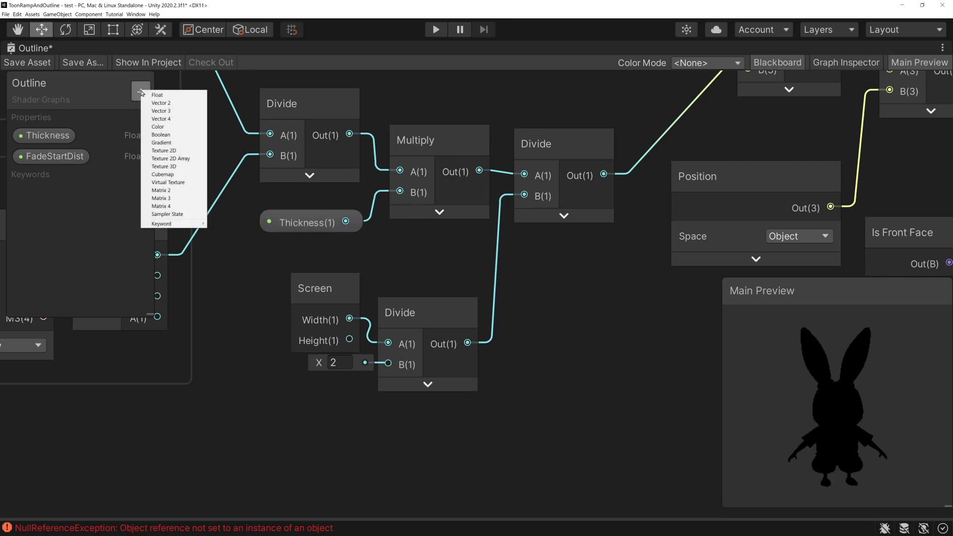
pyautogui.click(155, 95)
pyautogui.write('Fade')
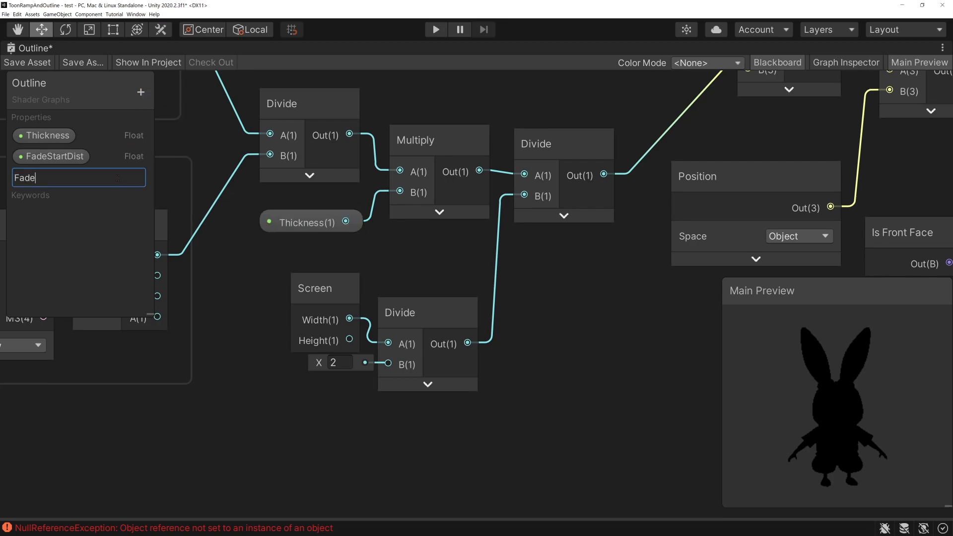
pyautogui.write('EndDist')
pyautogui.press('Return')
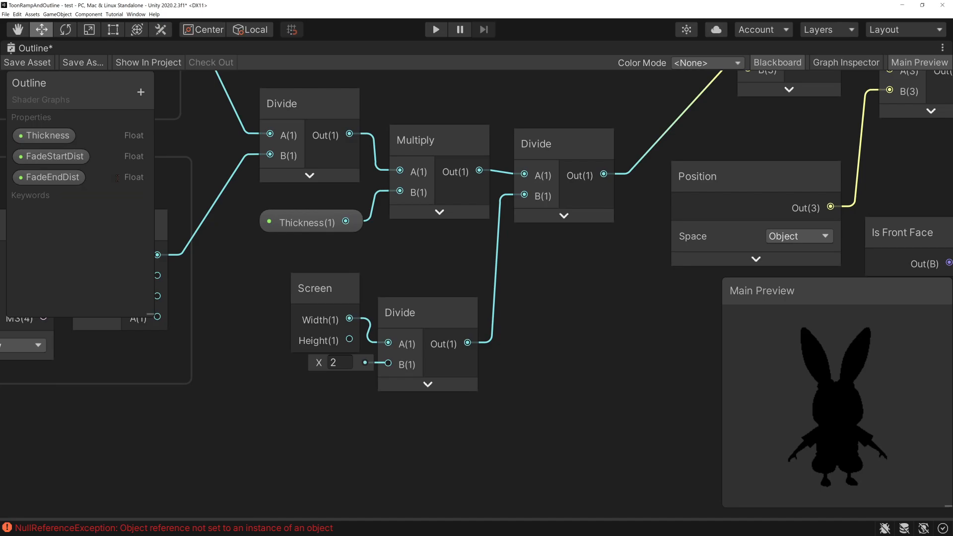
# Place the FadeStartDist and FadeEndDist properties in the empty graph area above the Divide and Multiply chain.
pyautogui.scroll(-5, 448, 184)
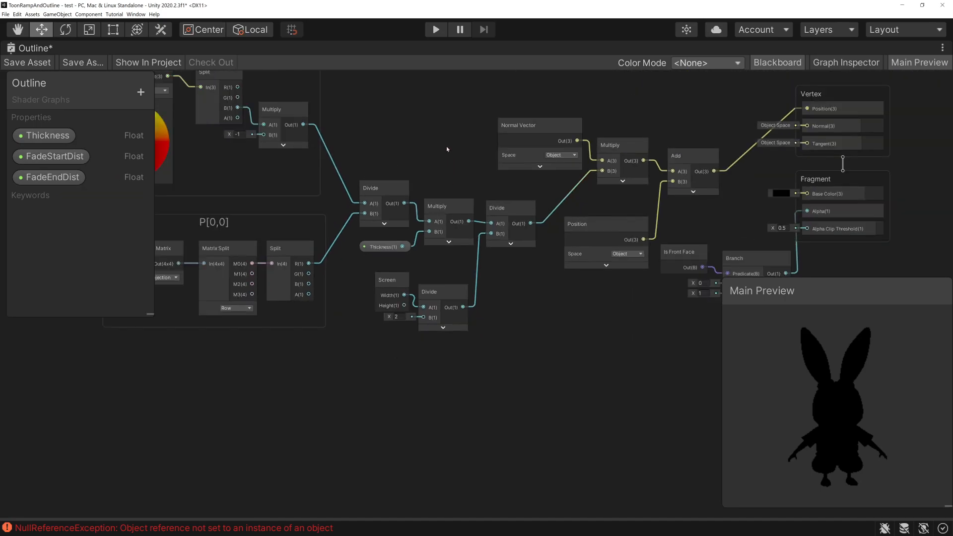
pyautogui.moveTo(437, 181); pyautogui.dragTo(438, 307, button='middle')
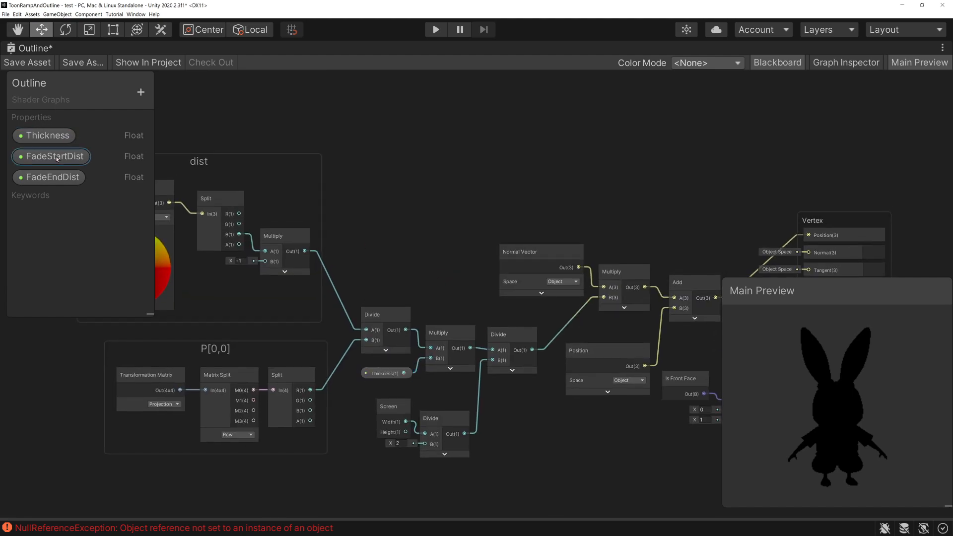
pyautogui.moveTo(55, 156); pyautogui.dragTo(412, 180)
pyautogui.moveTo(53, 177); pyautogui.dragTo(428, 197)
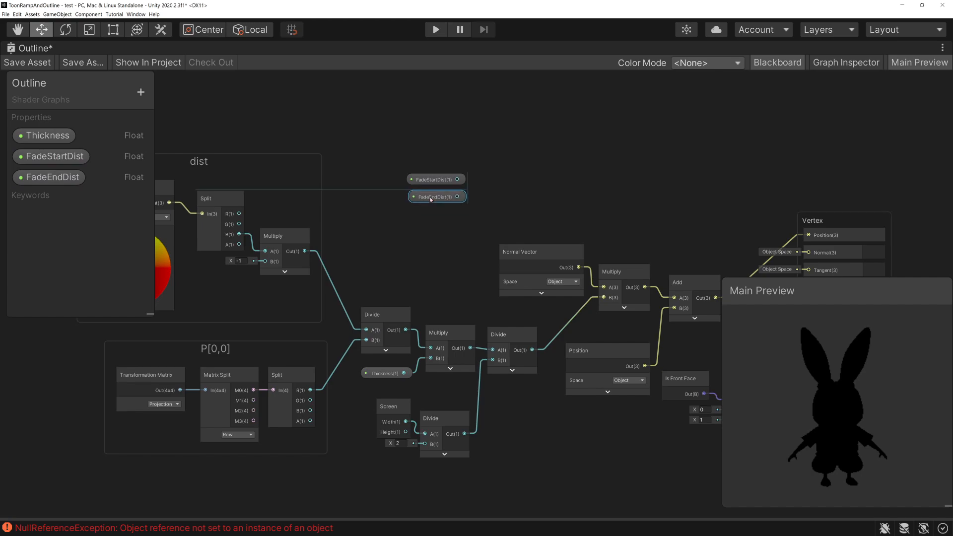
# Add a Smoothstep node and connect FadeStartDist to Edge1 and FadeEndDist to Edge2.
pyautogui.press('space')
pyautogui.write('smooth')
pyautogui.press('Return')
pyautogui.moveTo(456, 196); pyautogui.dragTo(492, 195)
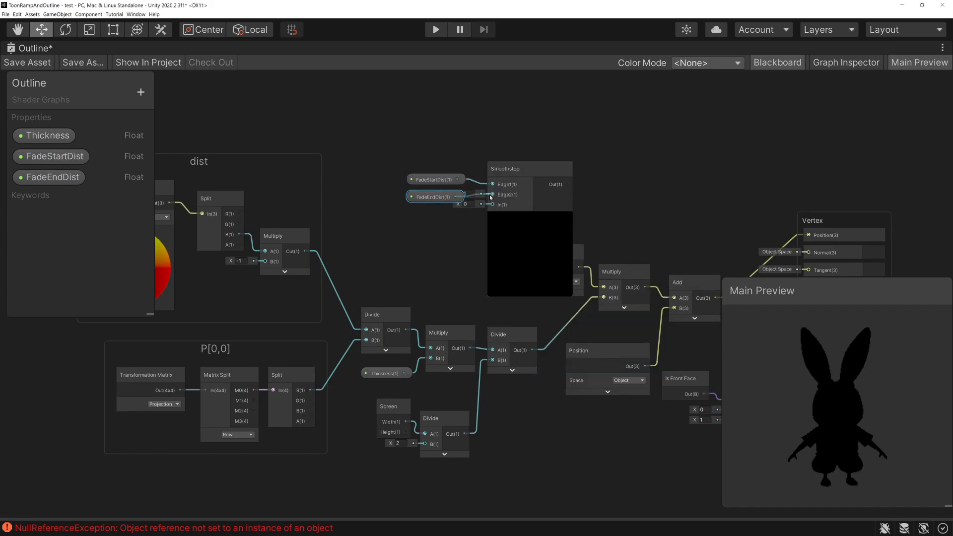
# Connect the output of the dist group's Multiply node to the Smoothstep's In input.
pyautogui.scroll(4, 445, 202)
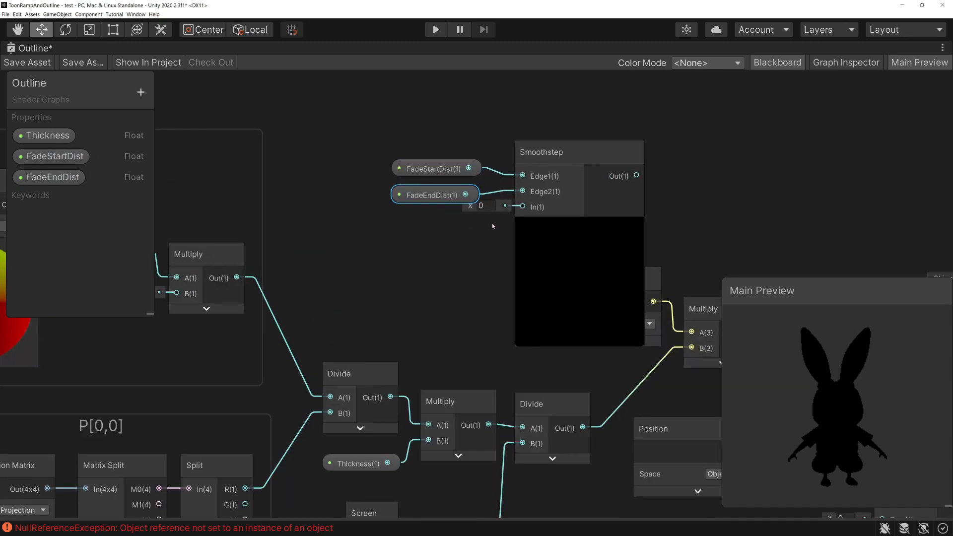
pyautogui.scroll(-1, 492, 222)
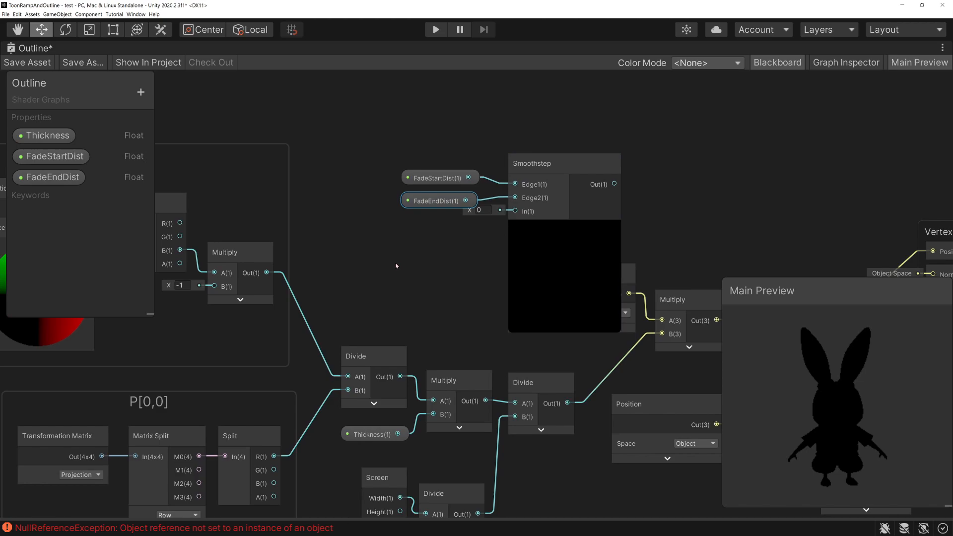
pyautogui.moveTo(395, 264); pyautogui.dragTo(422, 252, button='middle')
pyautogui.moveTo(329, 255); pyautogui.dragTo(329, 300, button='middle')
pyautogui.moveTo(336, 293); pyautogui.dragTo(585, 232)
pyautogui.click(630, 186)
pyautogui.scroll(5, 386, 243)
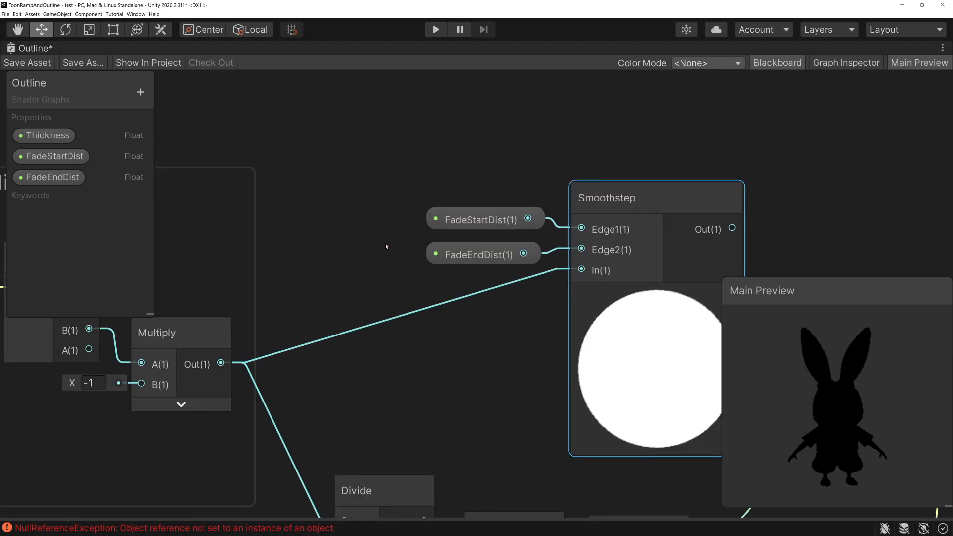
pyautogui.moveTo(388, 249); pyautogui.dragTo(357, 256, button='middle')
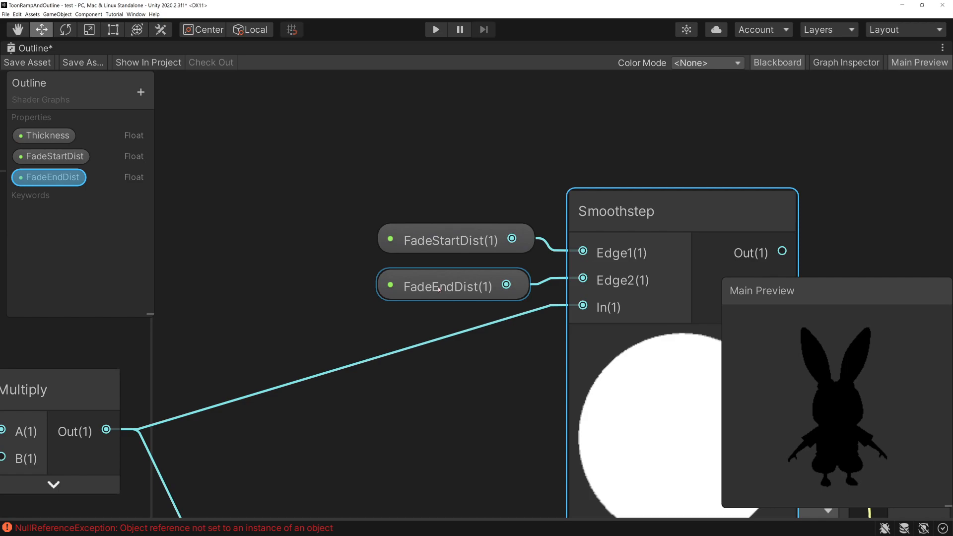
# Add a Subtract node that subtracts the Smoothstep output from 1, with Smoothstep feeding only its B input.
pyautogui.moveTo(523, 355); pyautogui.dragTo(246, 346, button='middle')
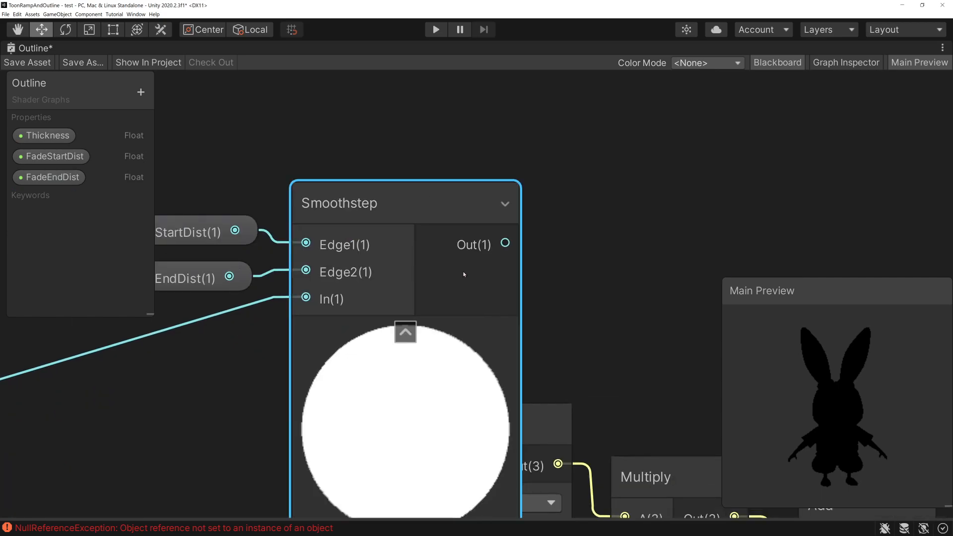
pyautogui.moveTo(505, 243); pyautogui.dragTo(588, 236)
pyautogui.write('sub')
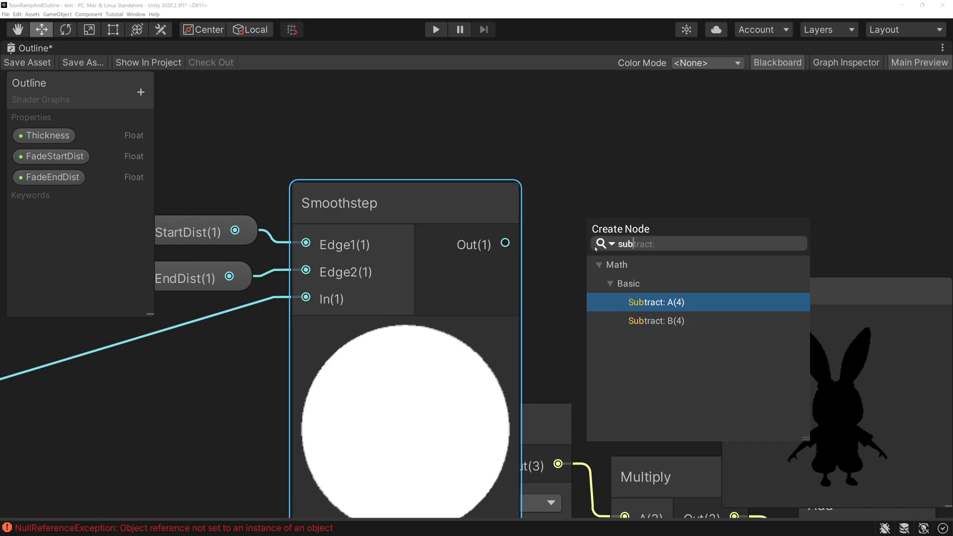
pyautogui.press('Return')
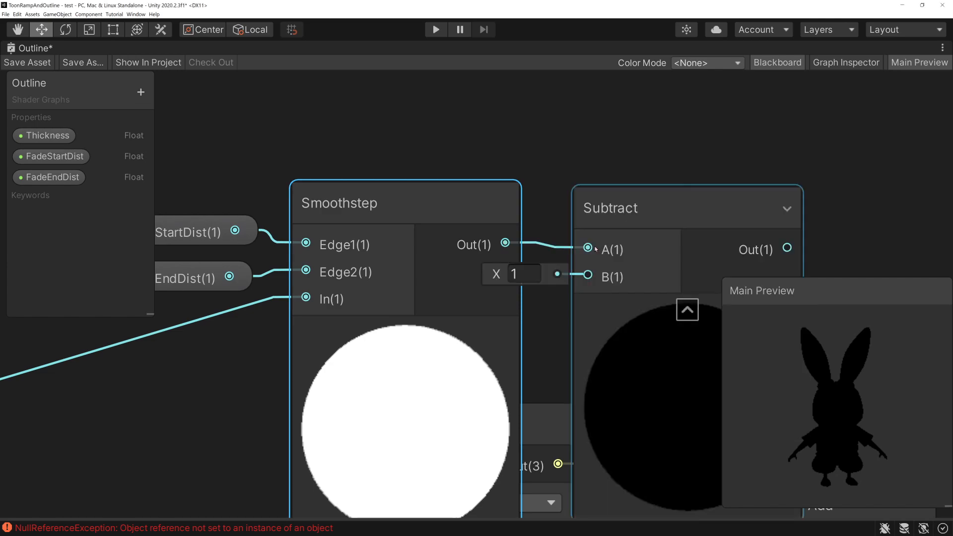
pyautogui.moveTo(588, 221); pyautogui.dragTo(595, 150)
pyautogui.moveTo(505, 256); pyautogui.dragTo(594, 204)
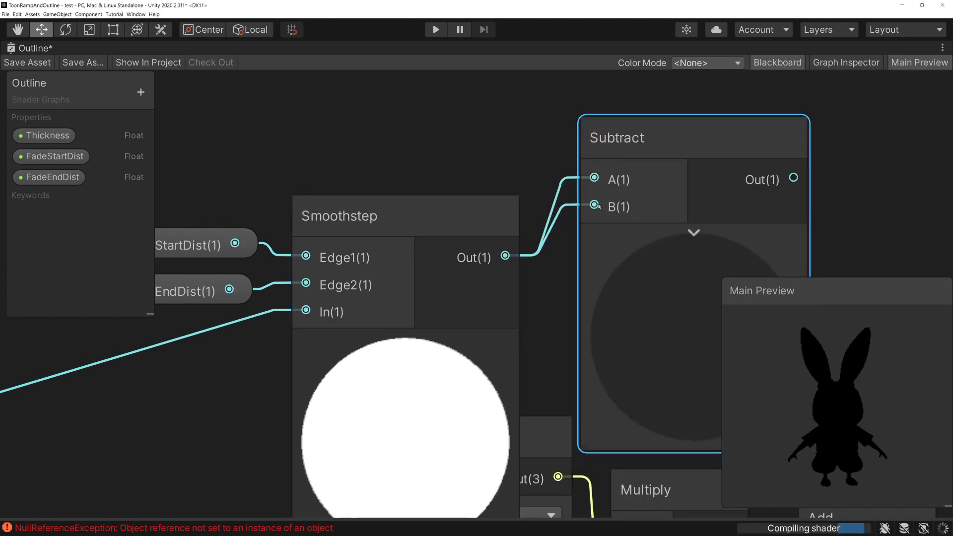
pyautogui.rightClick(566, 177)
pyautogui.click(570, 186)
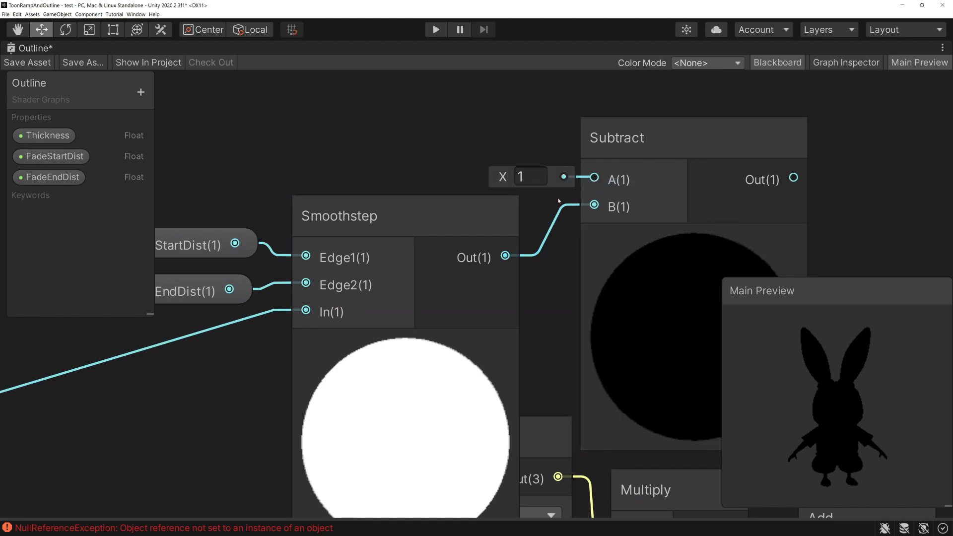
# Collapse the previews of the Smoothstep and Subtract nodes and move Subtract closer to Smoothstep.
pyautogui.click(404, 341)
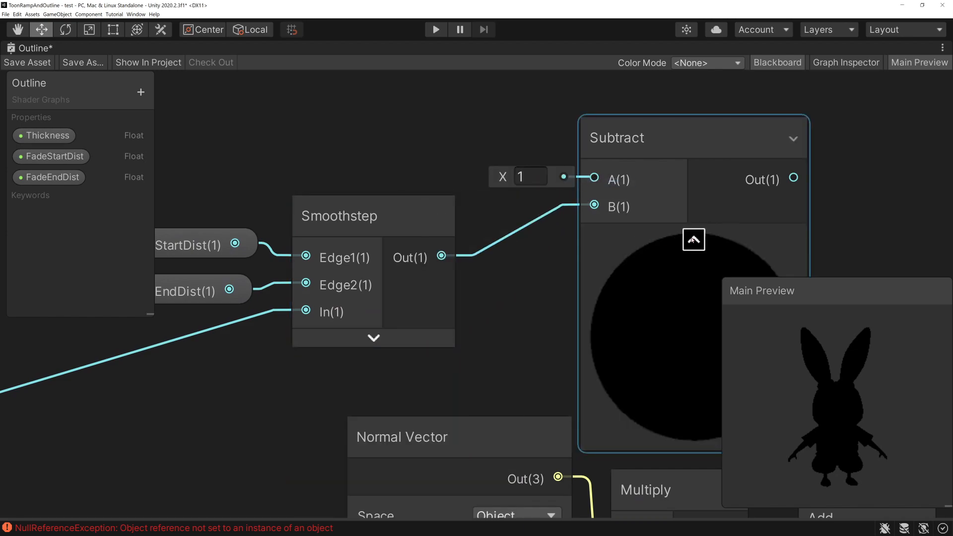
pyautogui.click(694, 240)
pyautogui.moveTo(627, 138); pyautogui.dragTo(541, 175)
pyautogui.moveTo(337, 298); pyautogui.dragTo(541, 269, button='middle')
pyautogui.scroll(1, 542, 269)
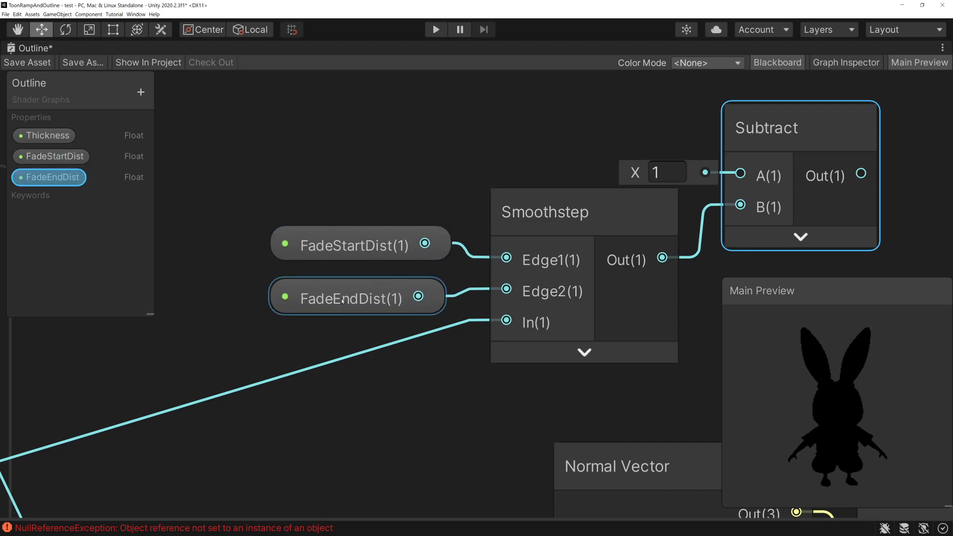
pyautogui.moveTo(817, 125); pyautogui.dragTo(744, 124, button='middle')
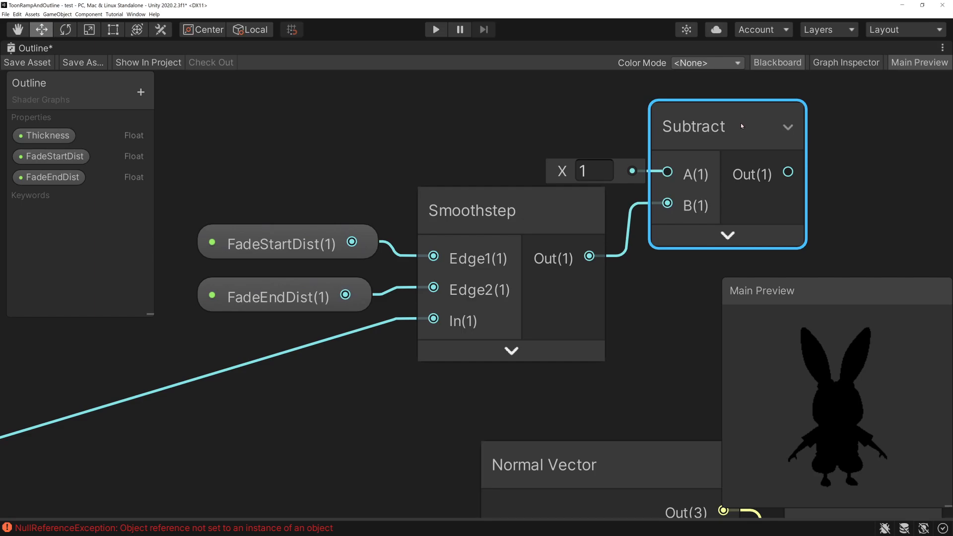
# Add a Multiply node combining the Subtract output with the last Divide output, and feed its result into B of the normal vector's Multiply.
pyautogui.scroll(-8, 786, 153)
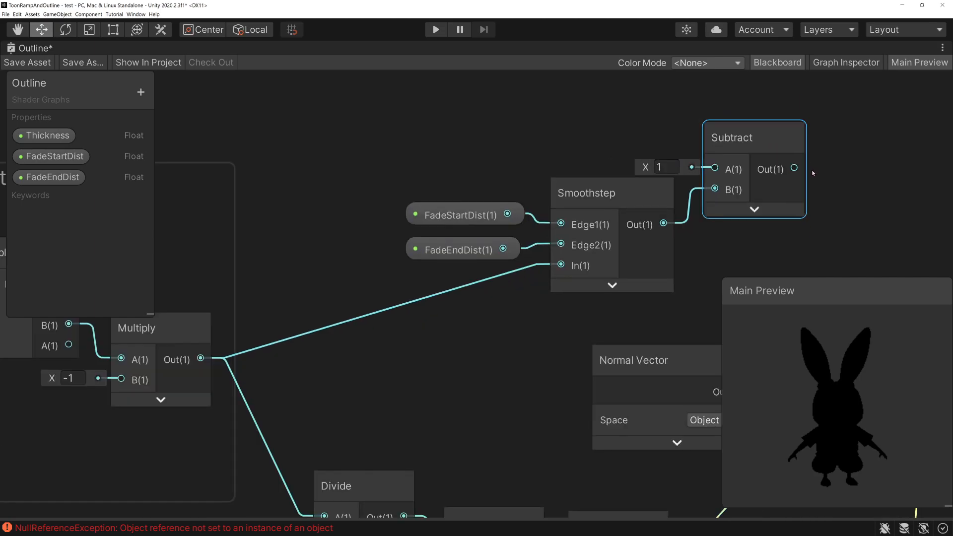
pyautogui.write('mul')
pyautogui.press('Return')
pyautogui.click(616, 205)
pyautogui.moveTo(452, 392); pyautogui.dragTo(567, 189)
pyautogui.moveTo(619, 176); pyautogui.dragTo(546, 324)
# Group the fade properties, Smoothstep, Subtract and new Multiply nodes under the title FadeDist.
pyautogui.moveTo(637, 246); pyautogui.dragTo(671, 248, button='middle')
pyautogui.moveTo(372, 105); pyautogui.dragTo(641, 206)
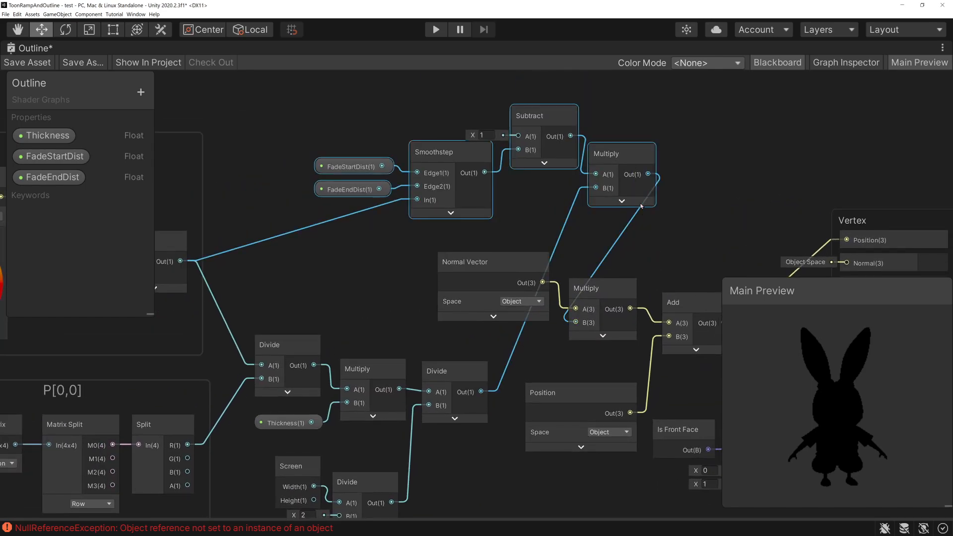
pyautogui.rightClick(618, 154)
pyautogui.click(652, 254)
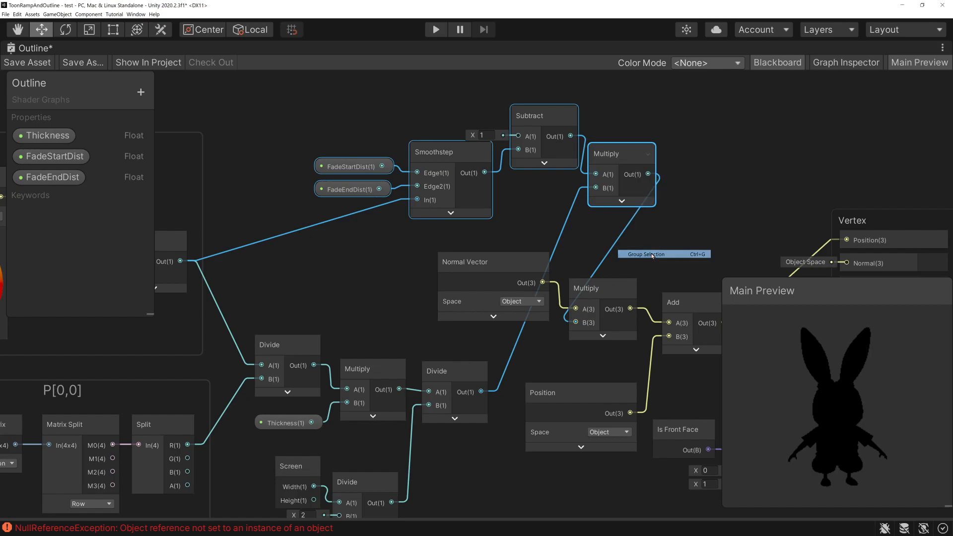
pyautogui.write('FadeDist')
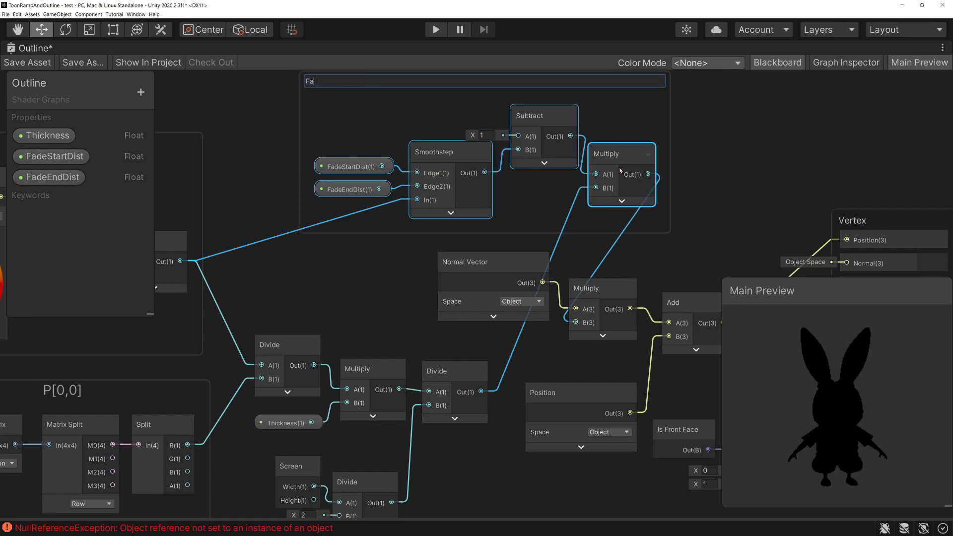
pyautogui.press('Return')
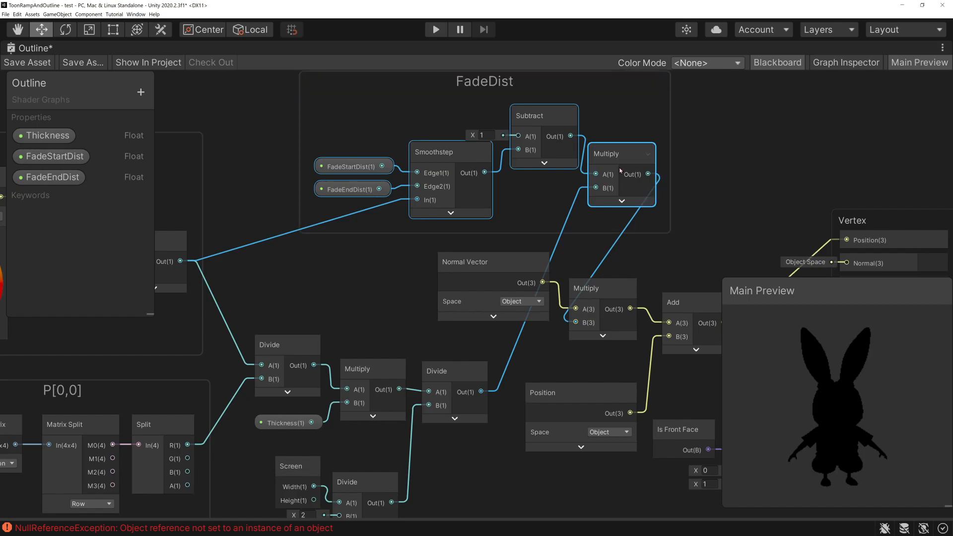
# Reposition the FadeDist group and shift the final Multiply and Add nodes toward the Vertex block to tidy the graph.
pyautogui.scroll(-2, 690, 189)
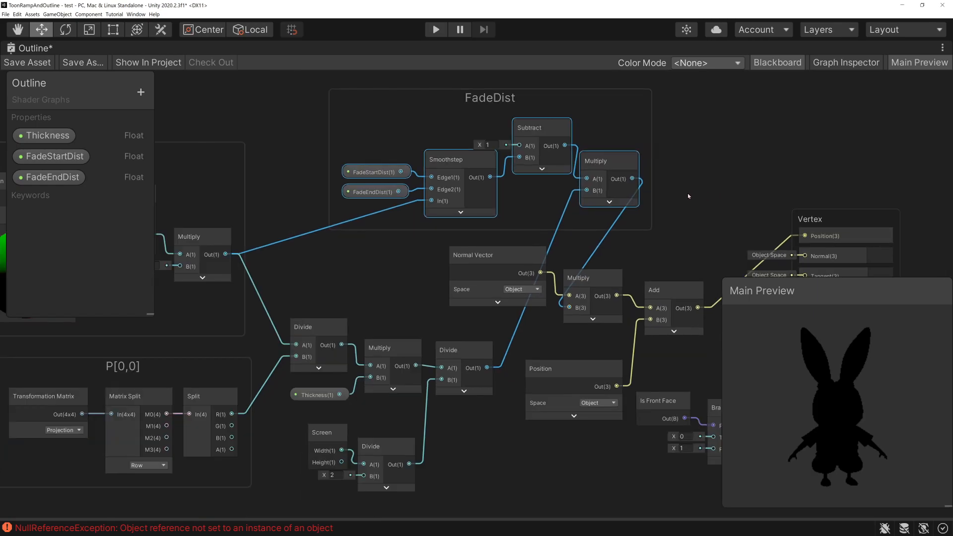
pyautogui.moveTo(450, 100); pyautogui.dragTo(446, 136)
pyautogui.moveTo(437, 188); pyautogui.dragTo(435, 201)
pyautogui.moveTo(654, 257); pyautogui.dragTo(512, 146, button='middle')
pyautogui.moveTo(271, 215); pyautogui.dragTo(545, 252)
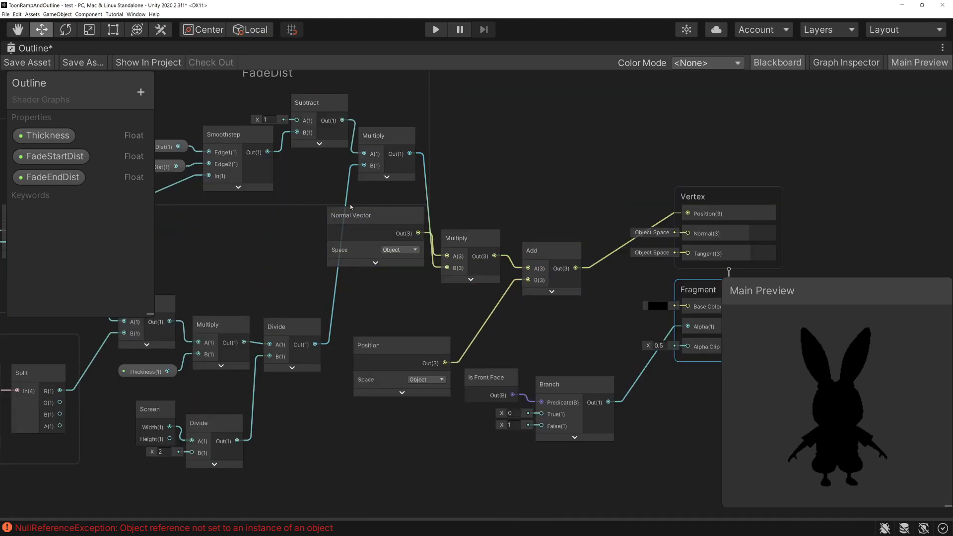
pyautogui.moveTo(318, 221); pyautogui.dragTo(539, 263)
pyautogui.moveTo(553, 252); pyautogui.dragTo(629, 275)
pyautogui.moveTo(630, 276); pyautogui.dragTo(633, 263, button='middle')
# Move the Normal Vector node beside the final Multiply and connect its output to that node's B input.
pyautogui.moveTo(460, 229); pyautogui.dragTo(441, 247)
pyautogui.moveTo(520, 269); pyautogui.dragTo(527, 280)
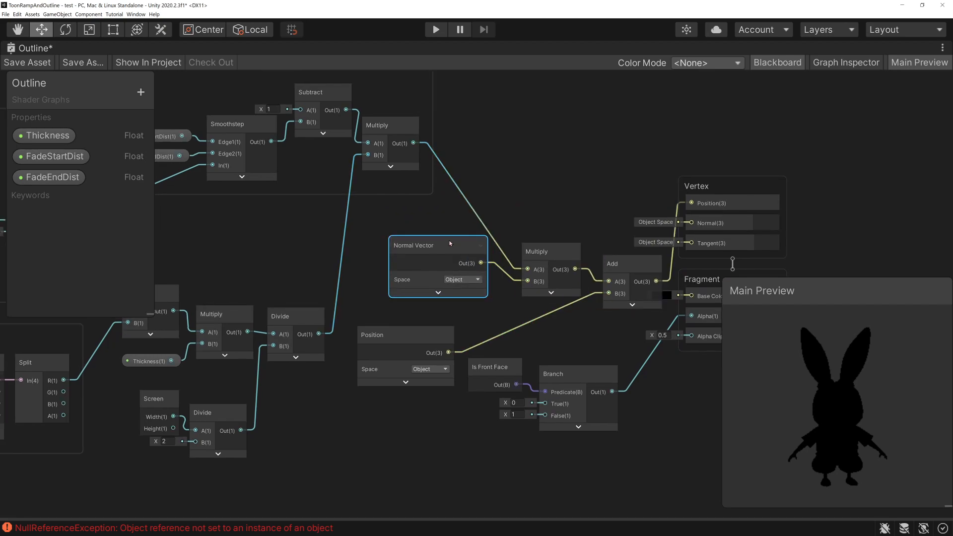
pyautogui.moveTo(450, 243); pyautogui.dragTo(444, 248)
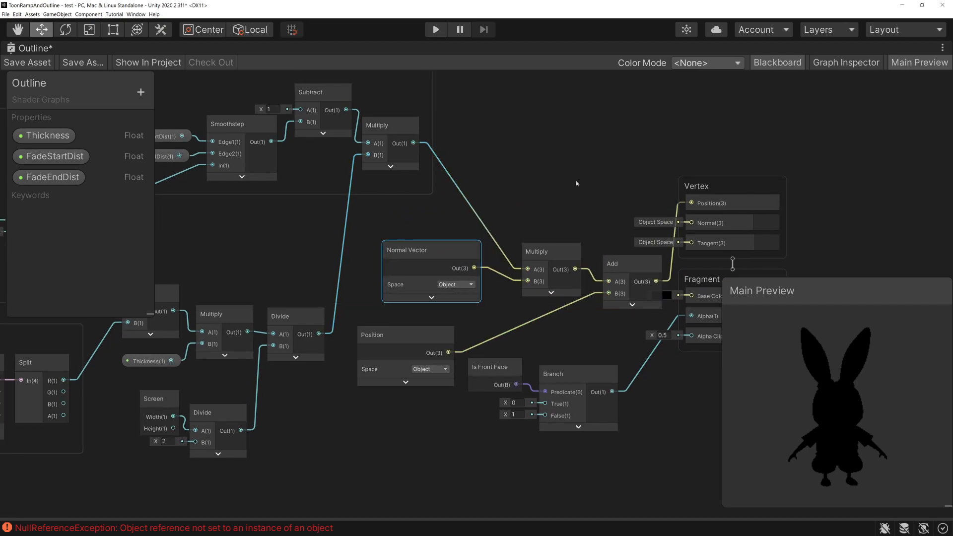
# Save the Outline shader graph, restore the maximized graph window and show the Scene view.
pyautogui.scroll(-2, 442, 245)
pyautogui.moveTo(543, 179); pyautogui.dragTo(668, 169, button='middle')
pyautogui.click(27, 62)
pyautogui.click(943, 48)
pyautogui.click(894, 53)
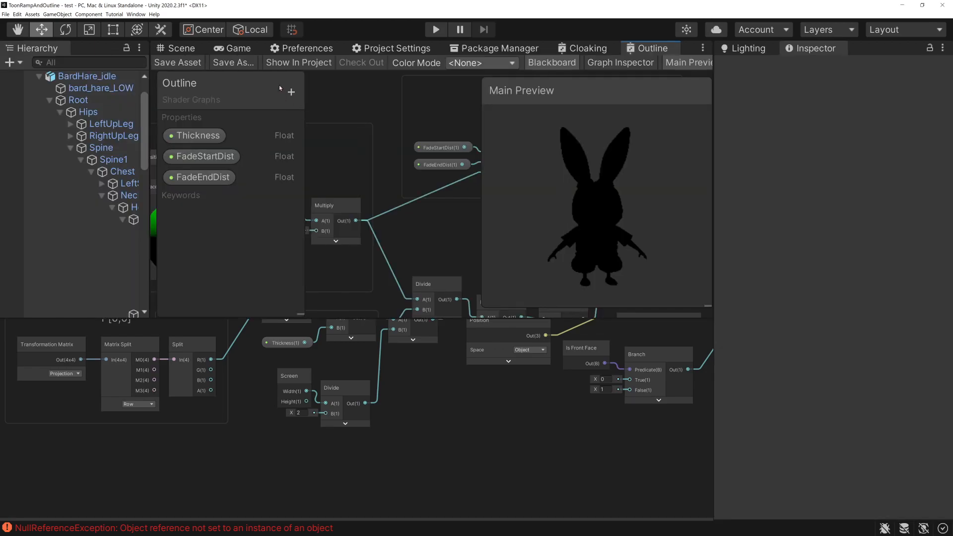
pyautogui.click(177, 50)
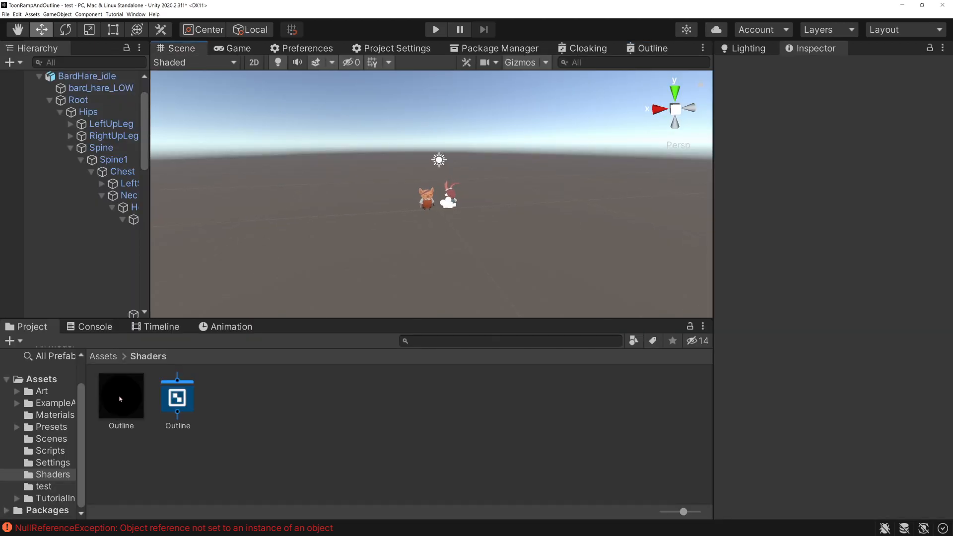
# Set the Outline material's FadeStartDist to 10 and FadeEndDist to 15.
pyautogui.click(120, 398)
pyautogui.click(928, 123)
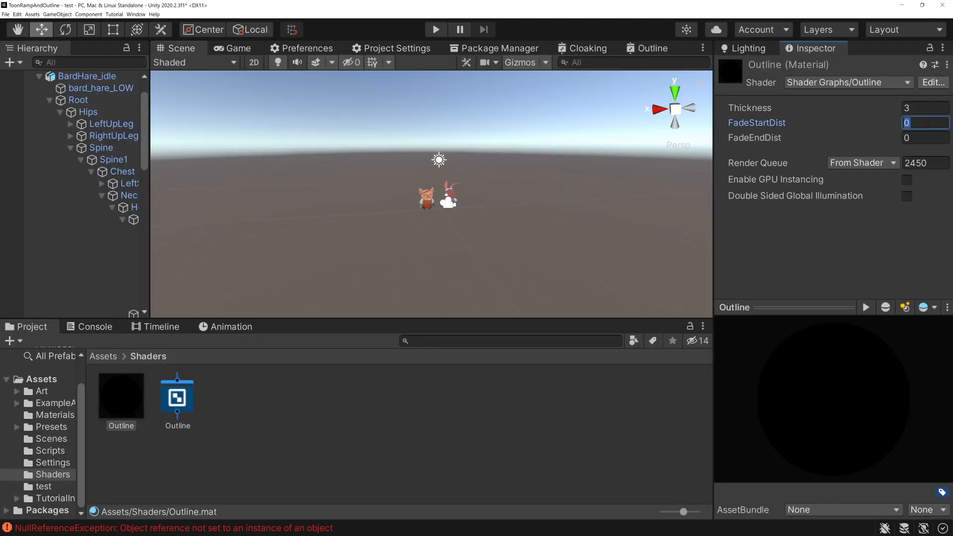
pyautogui.write('10')
pyautogui.click(922, 139)
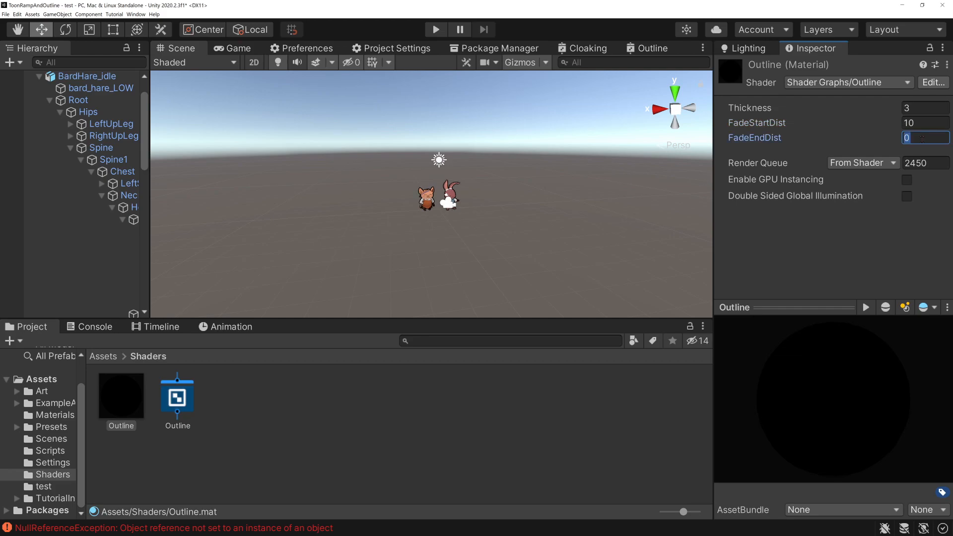
pyautogui.write('15')
# Examine how the characters' outlines fade with camera distance in the scene.
pyautogui.click(576, 201)
pyautogui.scroll(10, 506, 193)
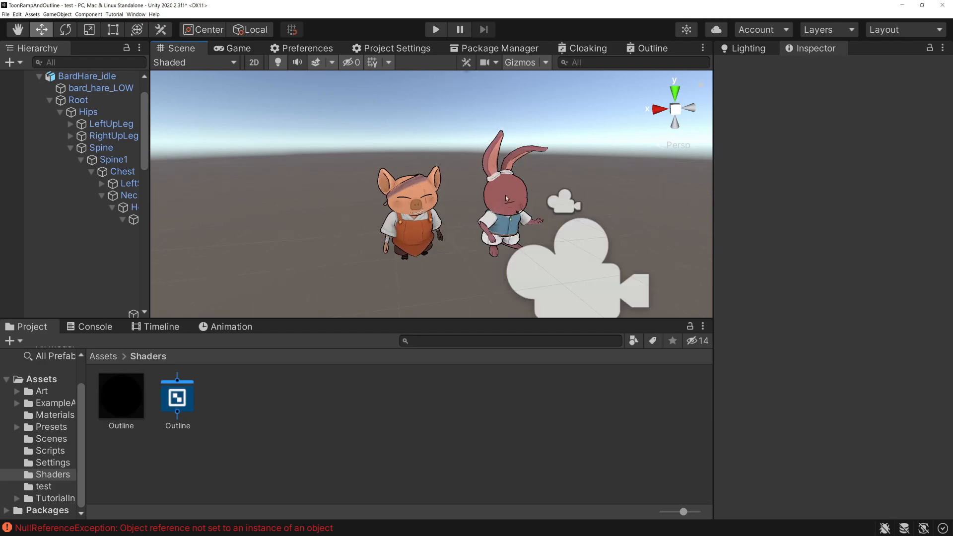
pyautogui.scroll(-10, 506, 195)
pyautogui.scroll(10, 505, 195)
pyautogui.scroll(-10, 506, 195)
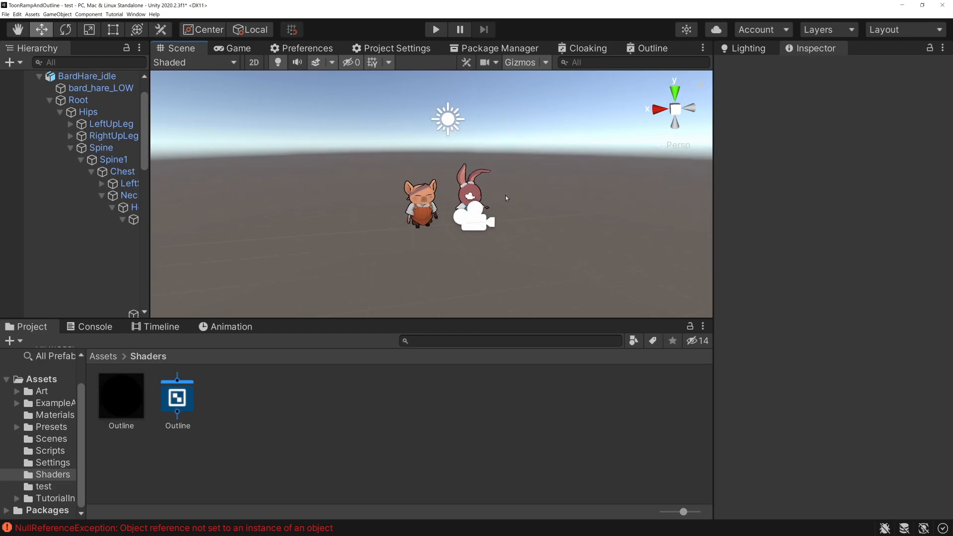
# Compare the pig's and hare's outlines from near and far camera distances across the fade range.
pyautogui.scroll(-5, 506, 195)
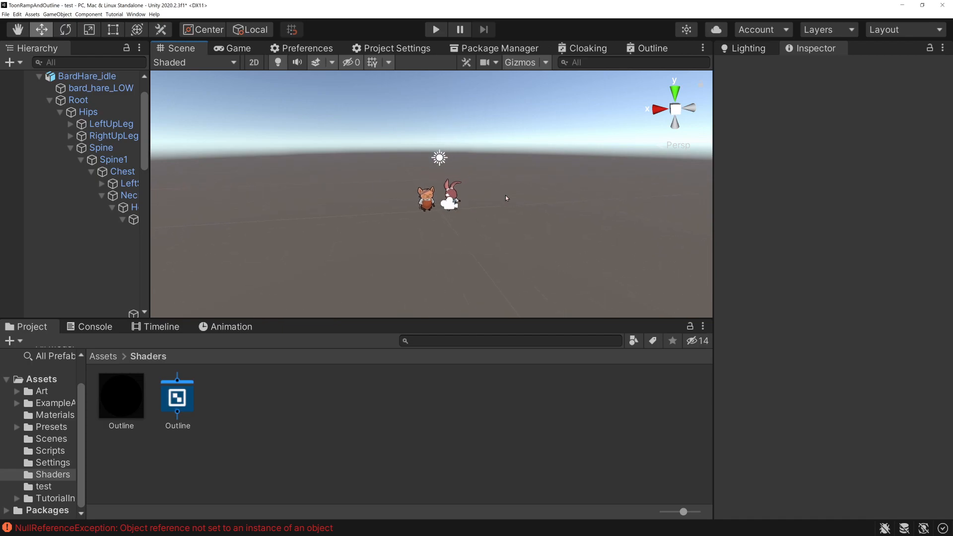
pyautogui.scroll(2, 505, 195)
pyautogui.scroll(-4, 505, 195)
pyautogui.scroll(3, 505, 195)
pyautogui.scroll(-3, 506, 195)
pyautogui.scroll(3, 506, 195)
pyautogui.scroll(3, 505, 195)
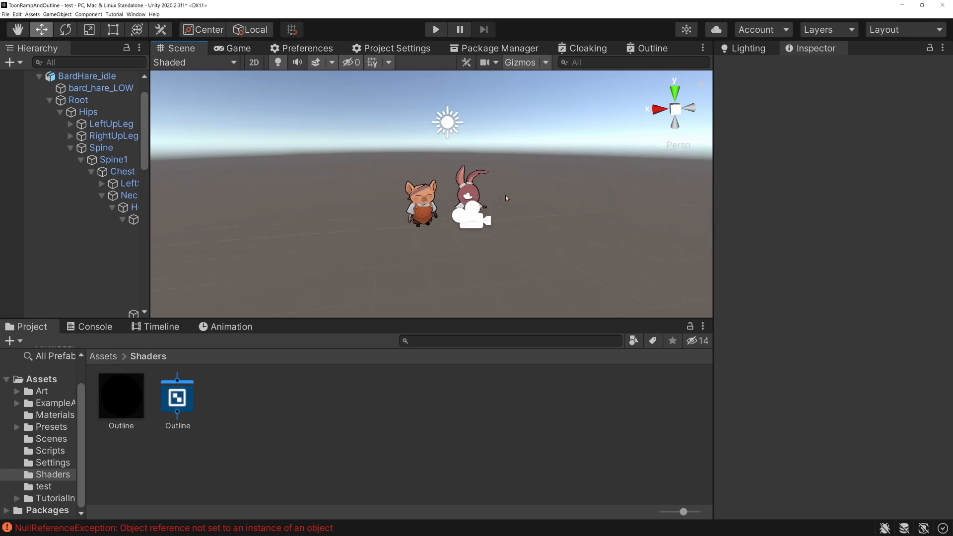
pyautogui.scroll(-5, 506, 195)
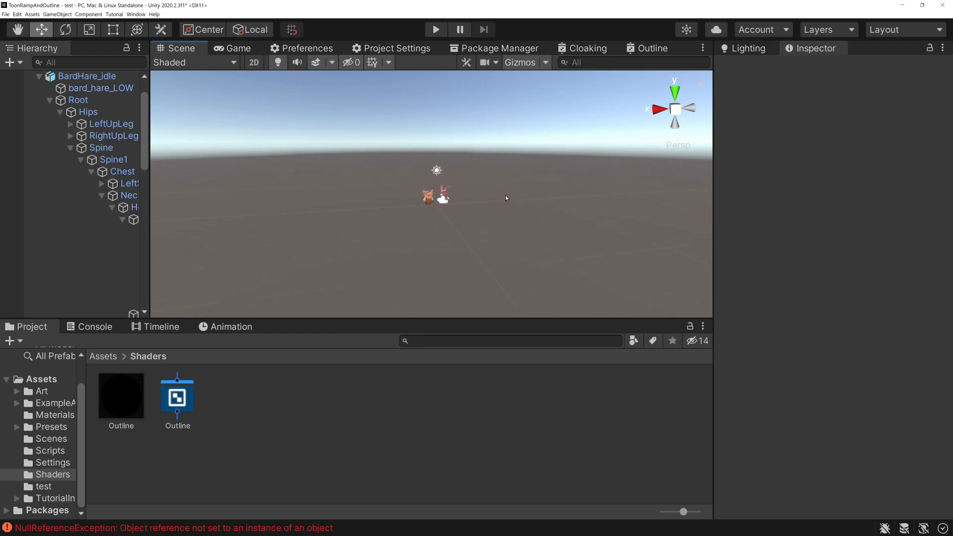
pyautogui.scroll(5, 453, 215)
pyautogui.scroll(3, 454, 214)
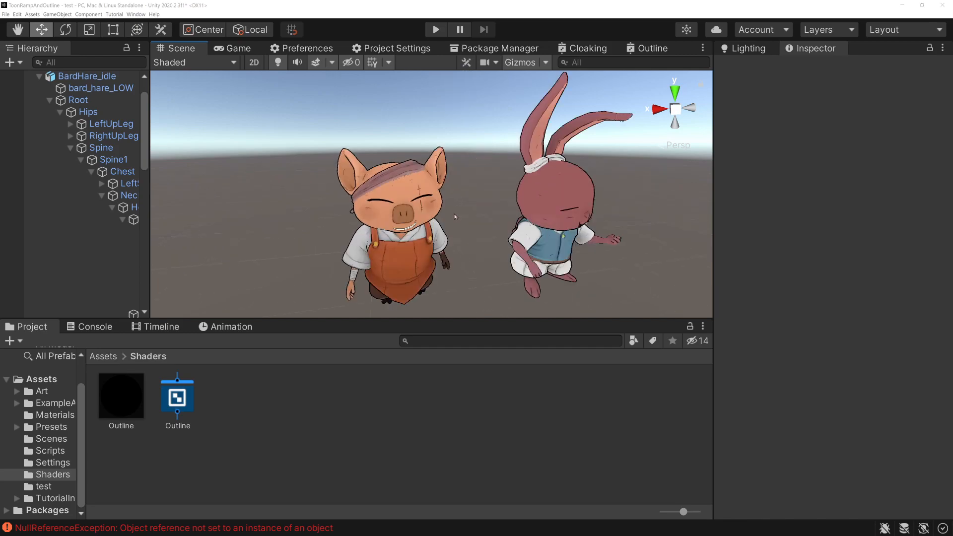
# Inspect the characters' outlines up close, ending with a frontal view of the pig.
pyautogui.moveTo(476, 216); pyautogui.dragTo(457, 218, button='middle')
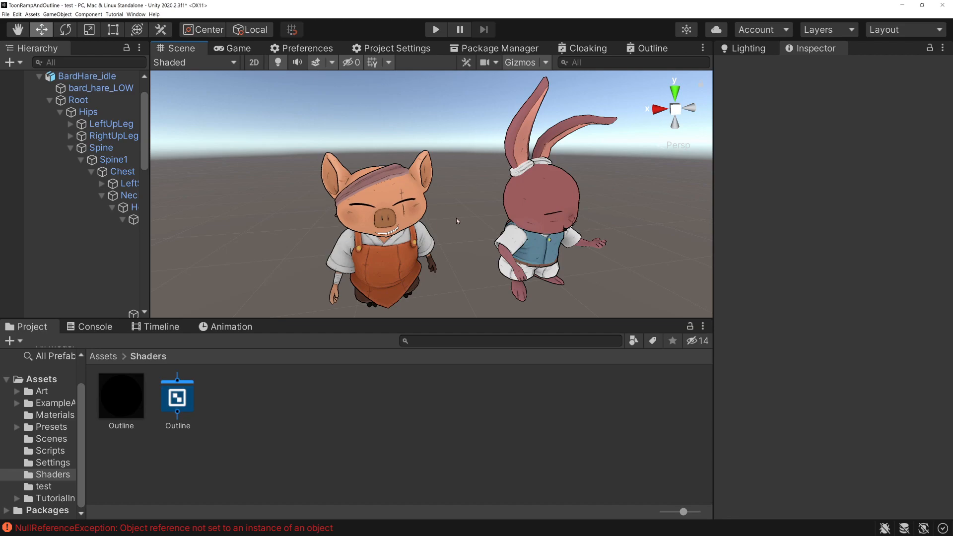
pyautogui.scroll(-2, 457, 220)
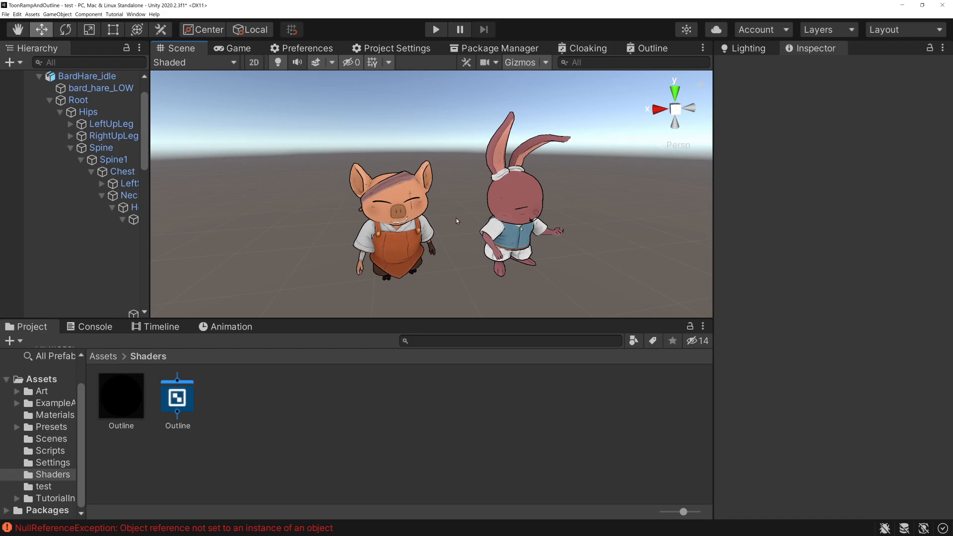
pyautogui.scroll(2, 454, 221)
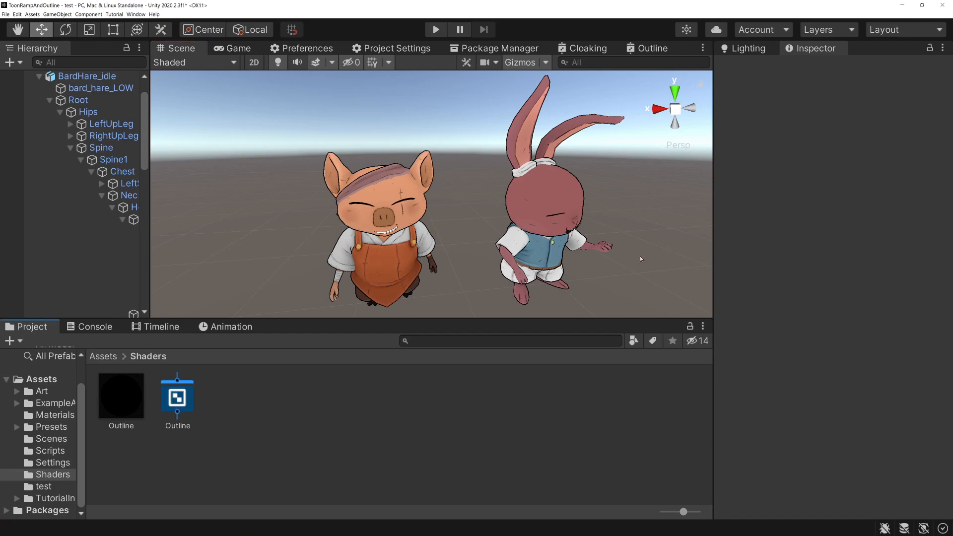
pyautogui.moveTo(598, 242); pyautogui.dragTo(621, 241, button='middle')
pyautogui.scroll(6, 519, 241)
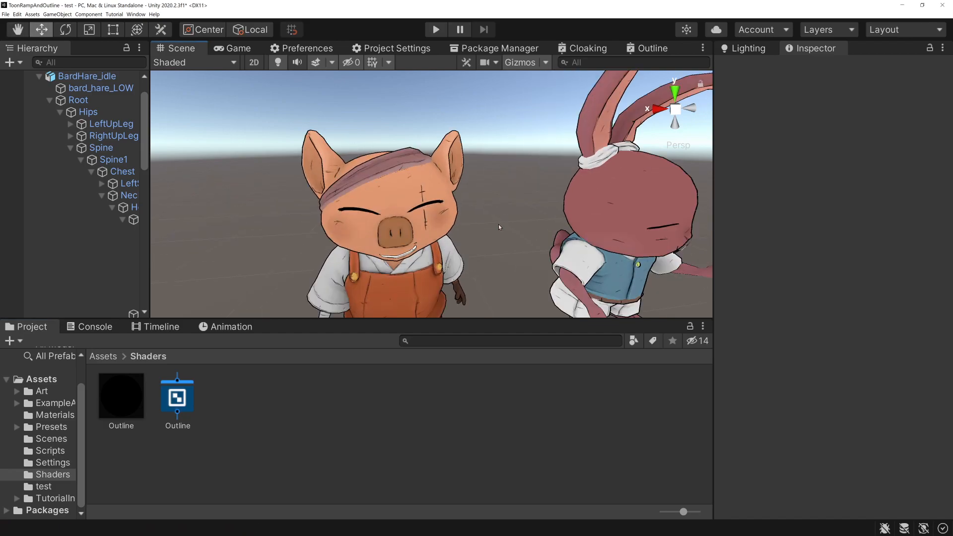
pyautogui.keyDown('alt'); pyautogui.moveTo(463, 231); pyautogui.dragTo(427, 224); pyautogui.keyUp('alt')
pyautogui.moveTo(498, 240); pyautogui.dragTo(443, 236, button='middle')
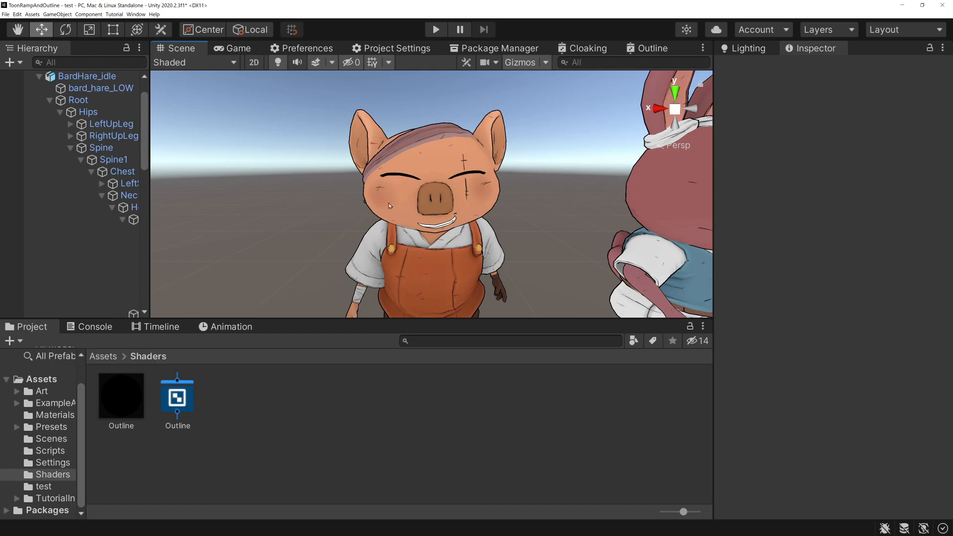
# Create a Universal Render Pipeline Unlit Shader Graph named ToonRamp in the Shaders folder.
pyautogui.rightClick(228, 393)
pyautogui.moveTo(308, 213)
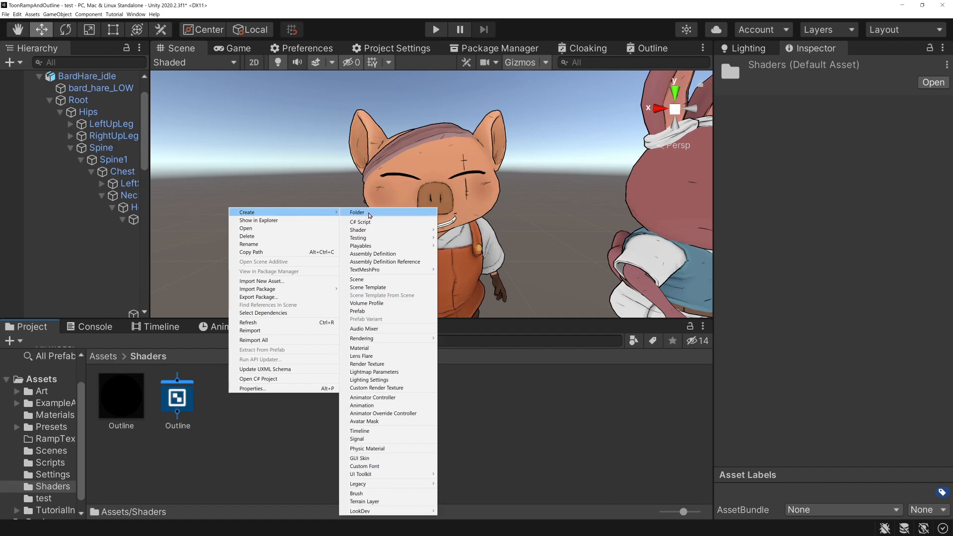
pyautogui.moveTo(380, 233)
pyautogui.moveTo(490, 290)
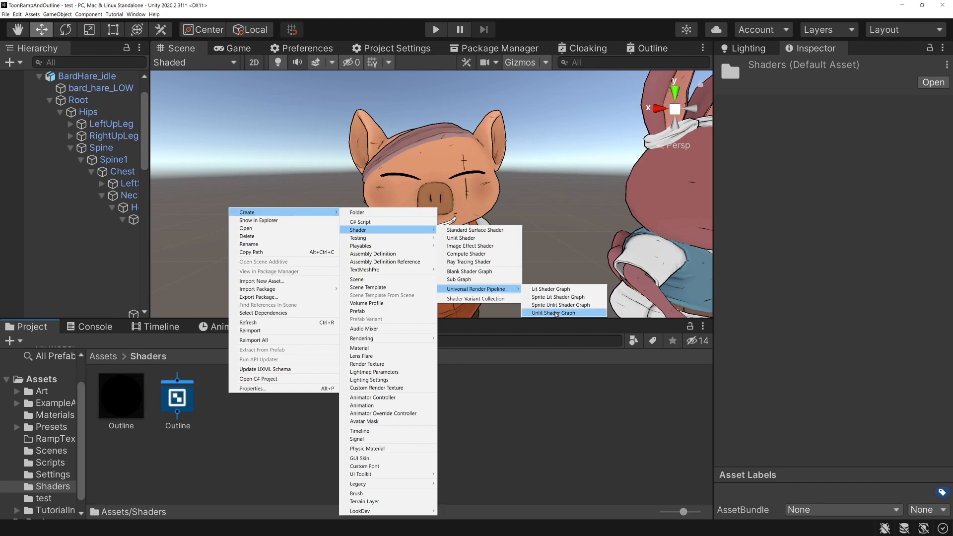
pyautogui.click(554, 313)
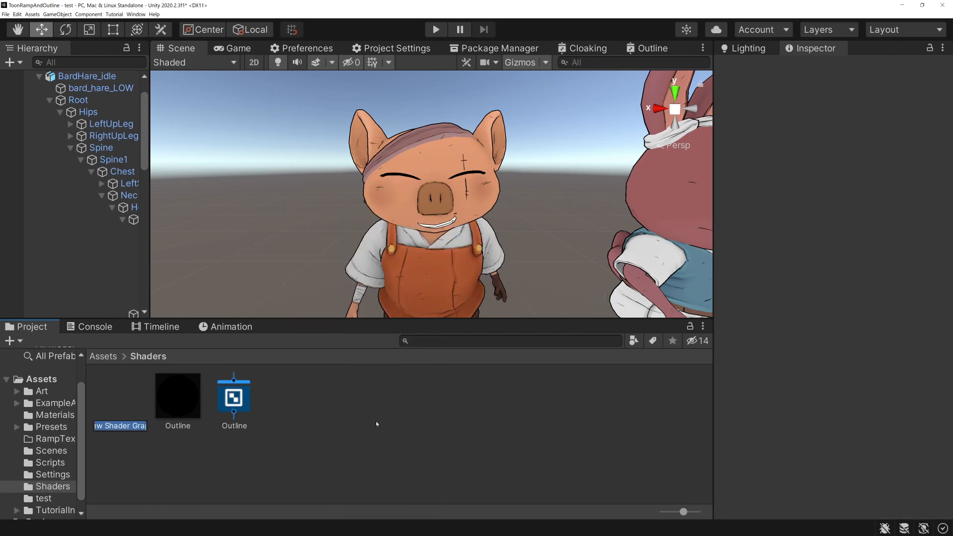
pyautogui.write('ToonRamp')
pyautogui.press('Return')
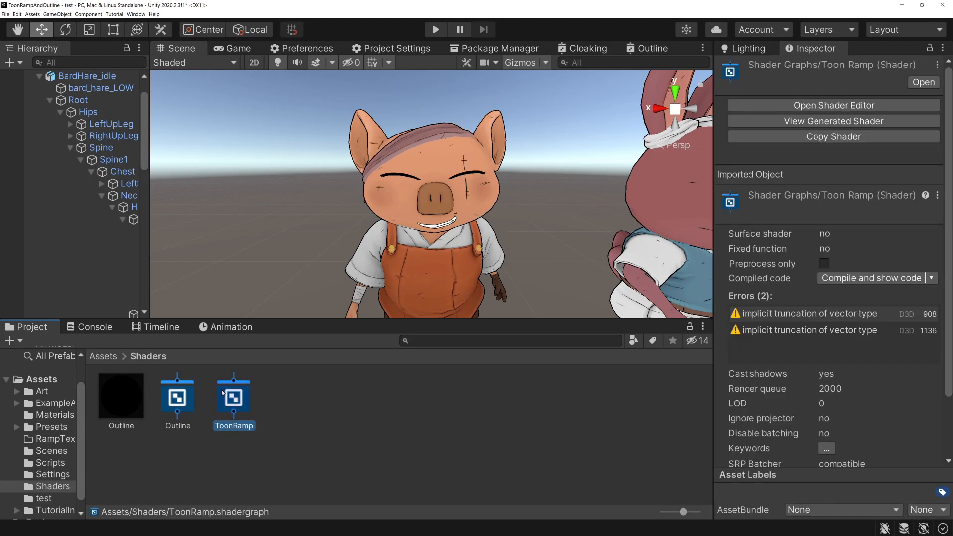
# Open the ToonRamp shader graph in a maximized window and shrink its Main Preview.
pyautogui.doubleClick(232, 395)
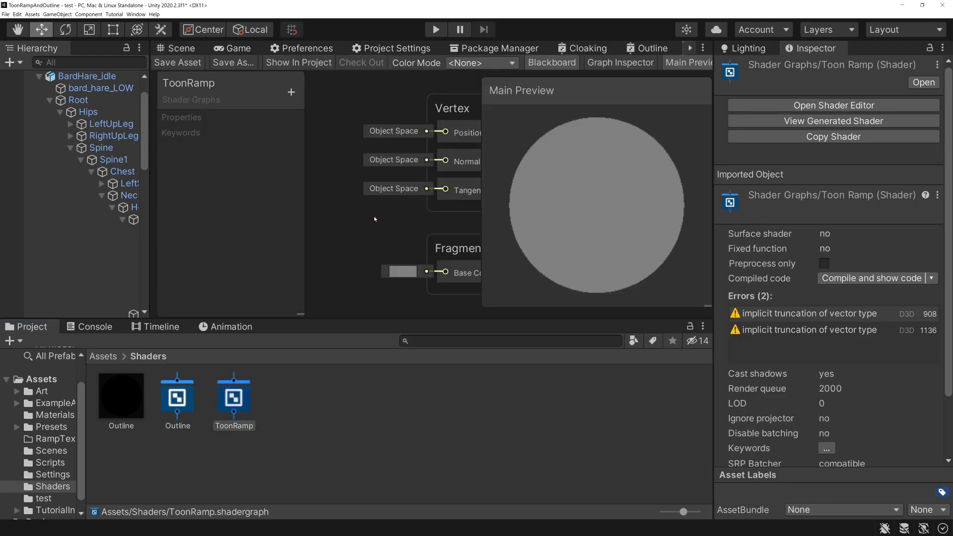
pyautogui.hotkey('shift', 'space')
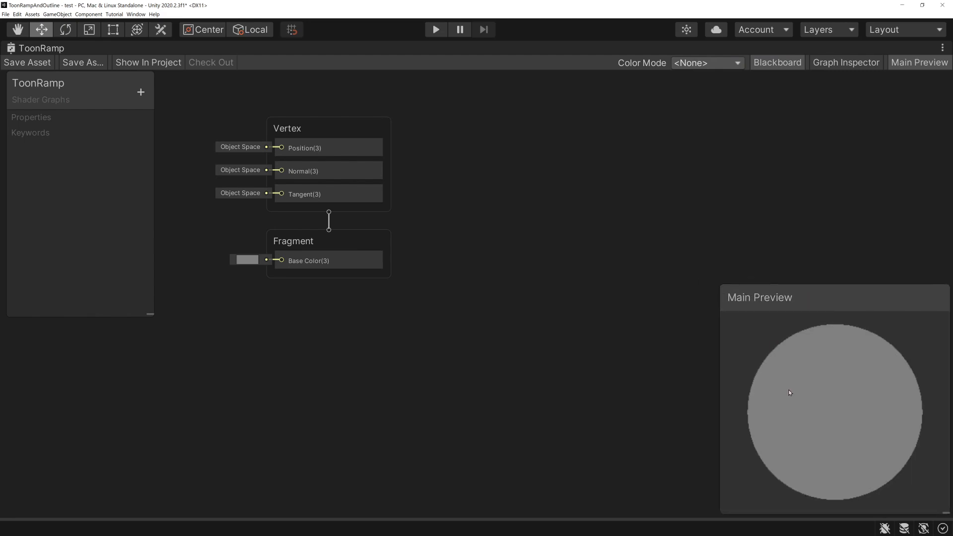
pyautogui.scroll(-2, 450, 197)
pyautogui.moveTo(455, 211); pyautogui.dragTo(673, 232, button='middle')
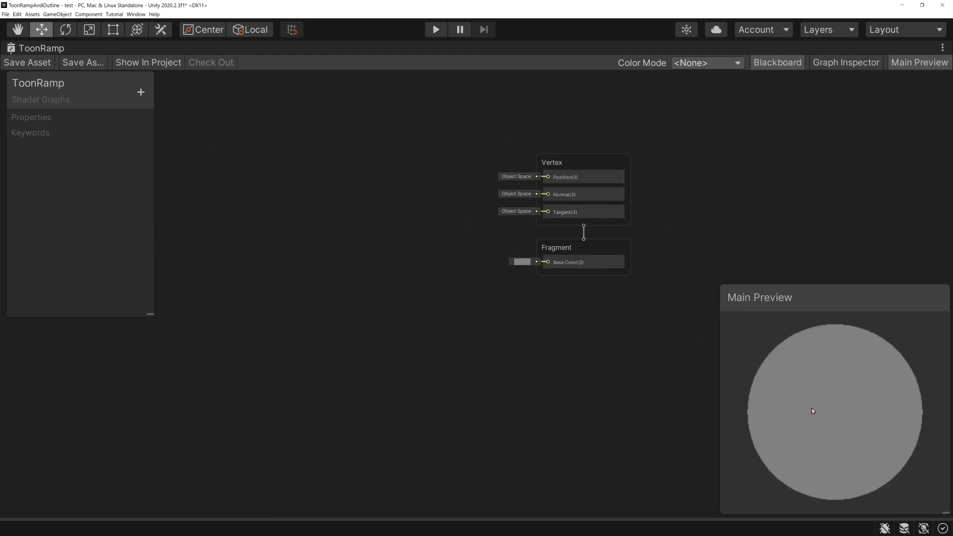
pyautogui.moveTo(947, 512); pyautogui.dragTo(847, 445)
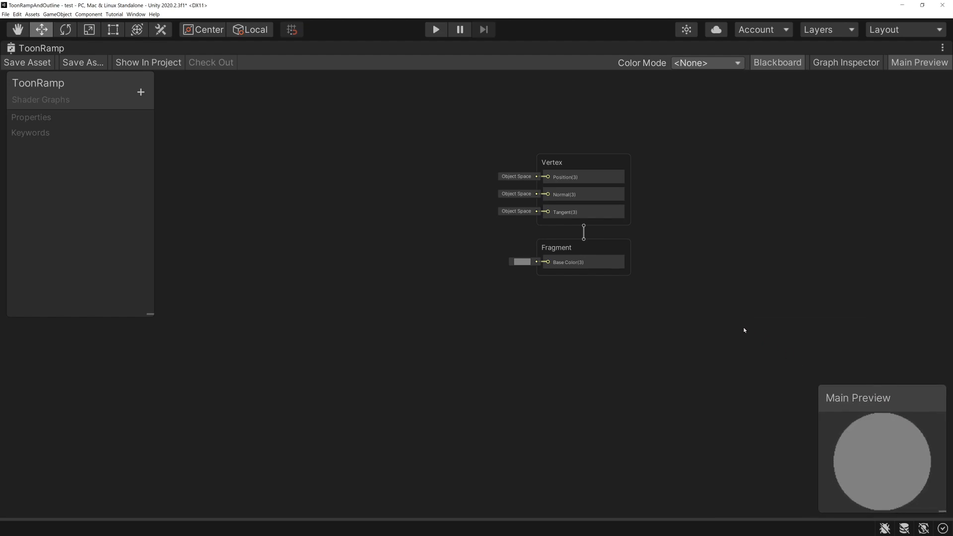
# Add a Normal Vector node well to the left of the Vertex block and collapse its preview.
pyautogui.scroll(1, 715, 311)
pyautogui.moveTo(673, 237); pyautogui.dragTo(839, 257, button='middle')
pyautogui.scroll(1, 765, 234)
pyautogui.scroll(2, 817, 243)
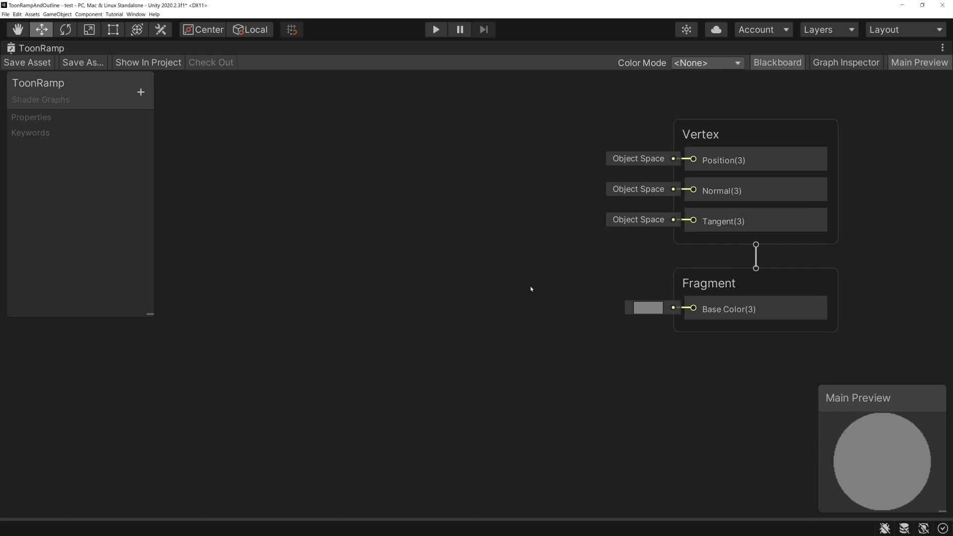
pyautogui.scroll(-1, 509, 252)
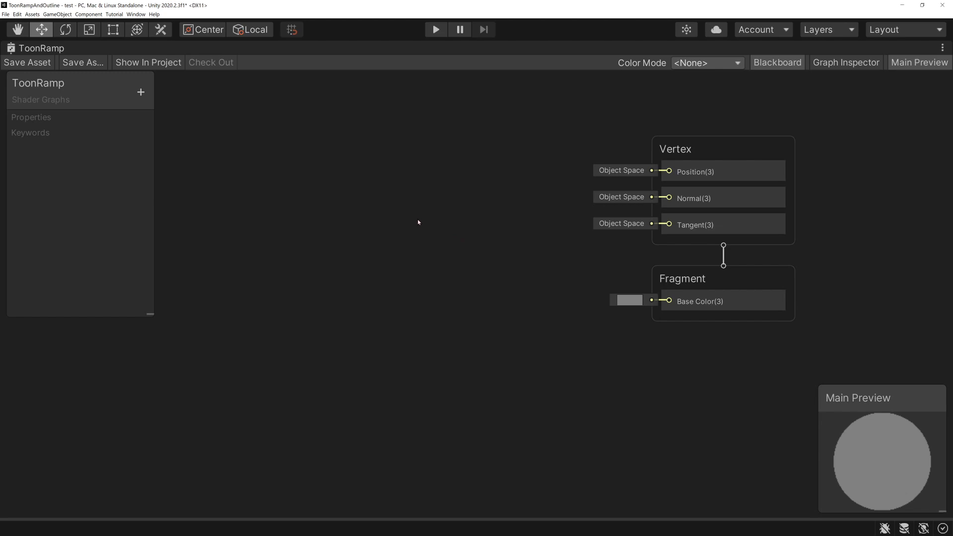
pyautogui.moveTo(412, 225); pyautogui.dragTo(453, 226, button='middle')
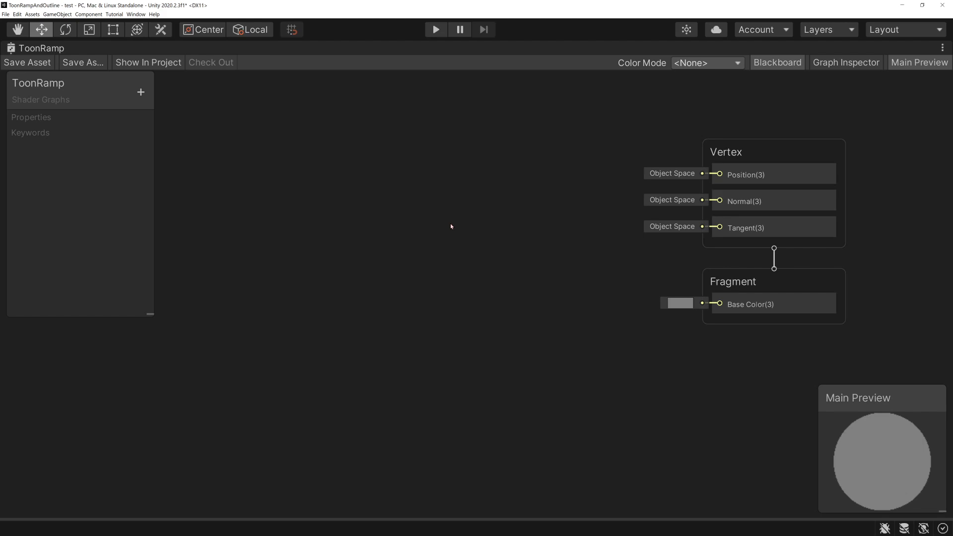
pyautogui.rightClick(205, 160)
pyautogui.click(239, 166)
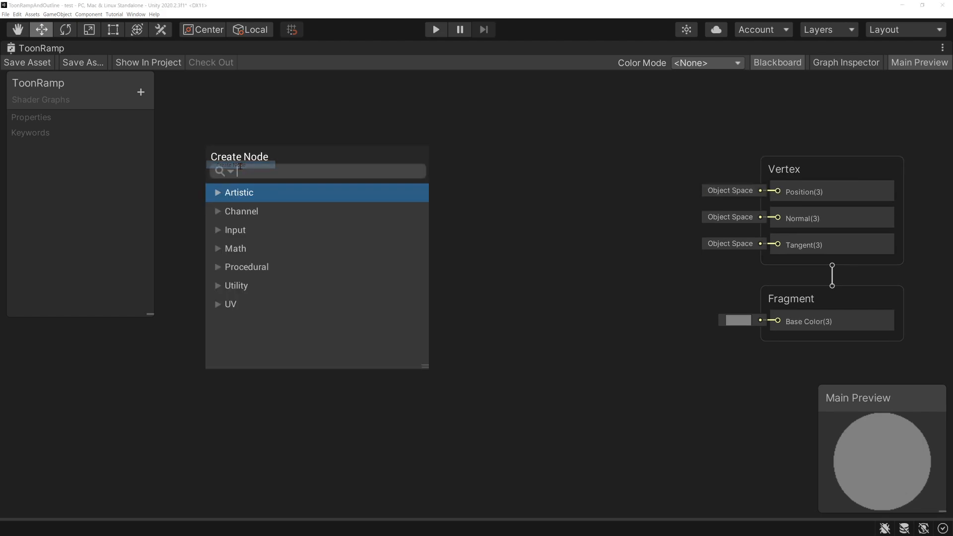
pyautogui.write('norma')
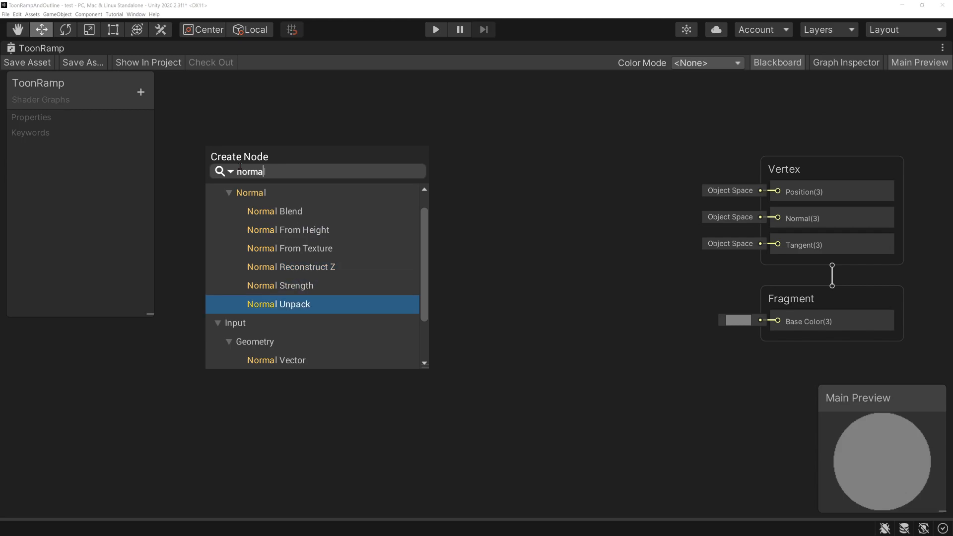
pyautogui.press('Down')
pyautogui.press('Return')
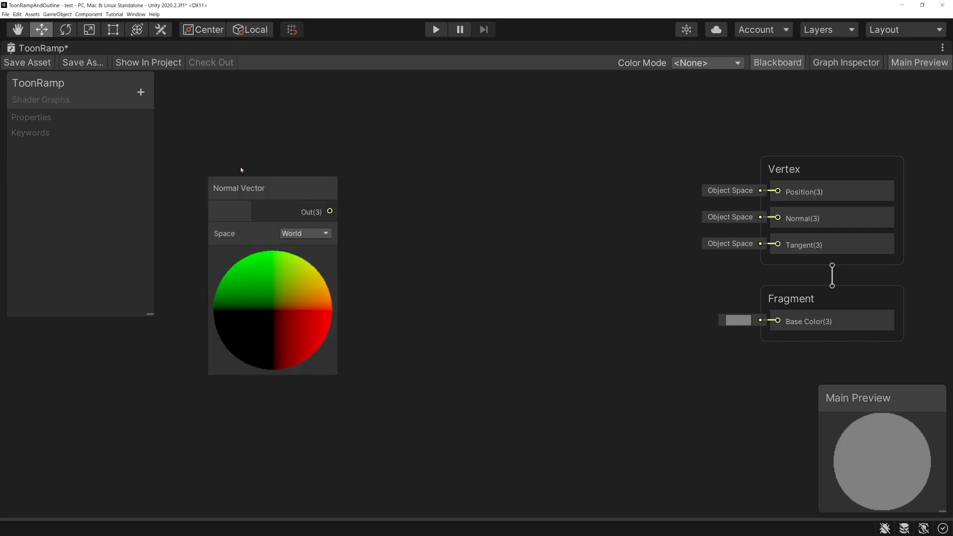
pyautogui.click(273, 255)
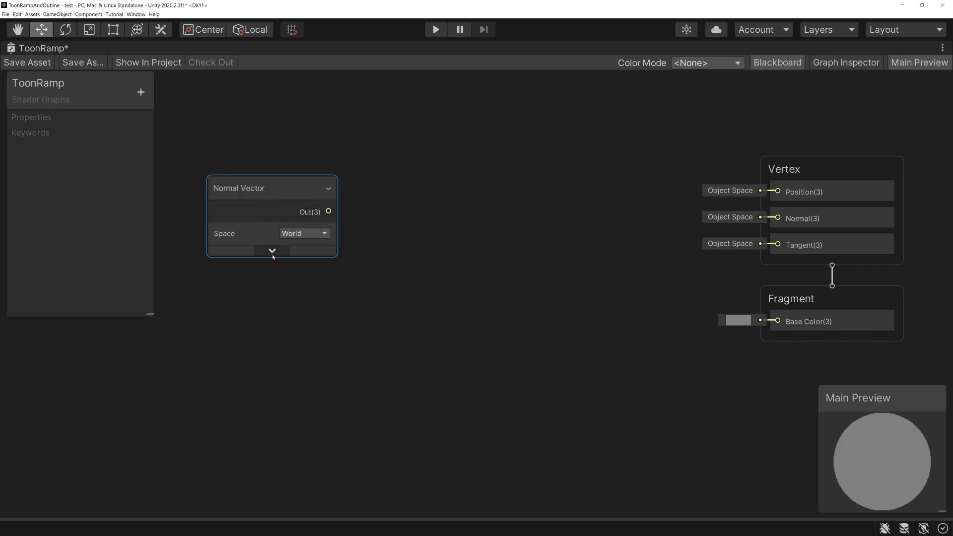
pyautogui.moveTo(282, 188); pyautogui.dragTo(301, 162)
# Add a Vector 3 property named LightDir to the ToonRamp graph.
pyautogui.click(140, 94)
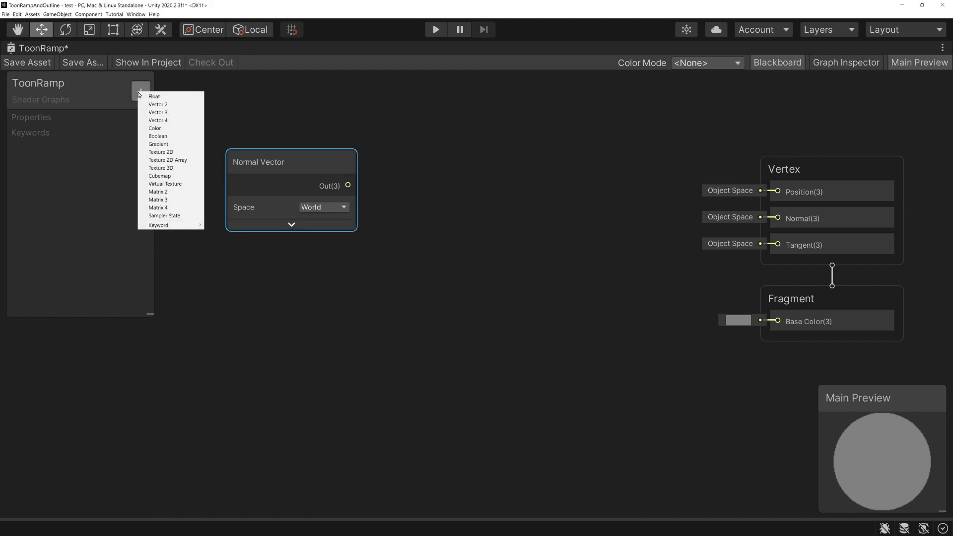
pyautogui.click(153, 113)
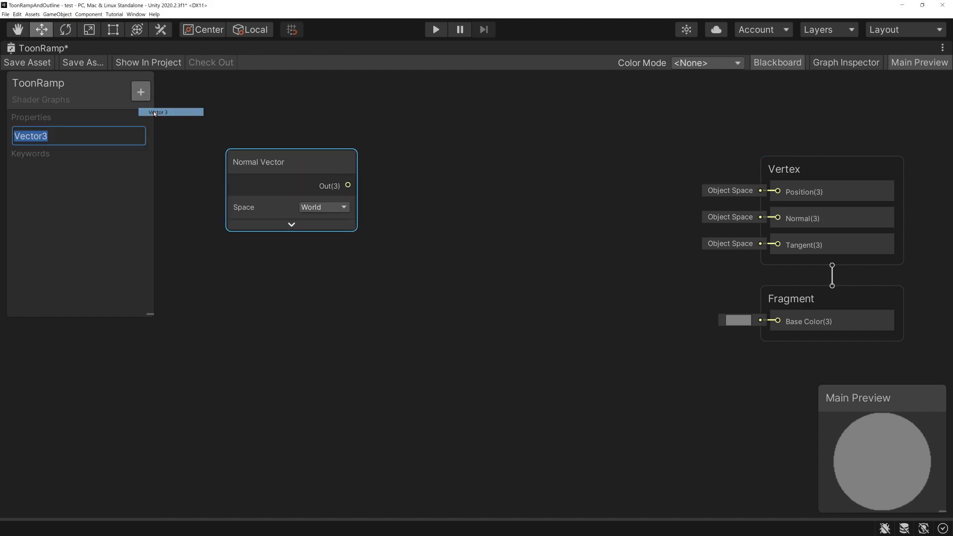
pyautogui.write('LightDir')
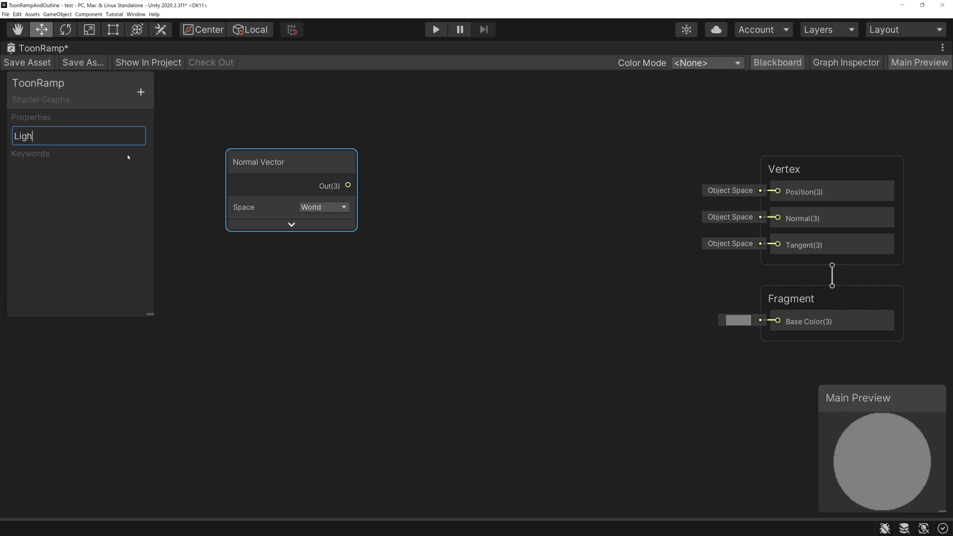
pyautogui.press('Return')
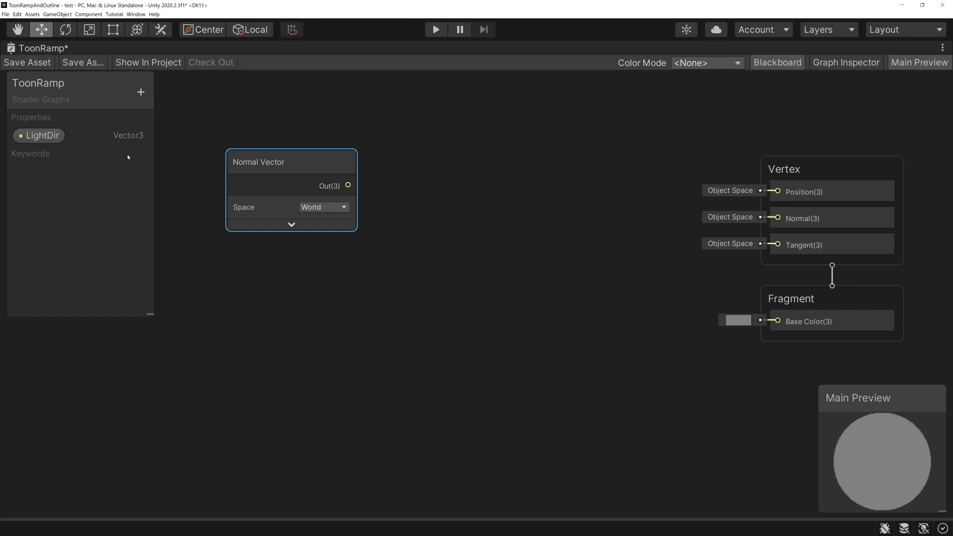
# Set LightDir's default to X 1 and Y -1, and hide the Graph Inspector.
pyautogui.click(49, 136)
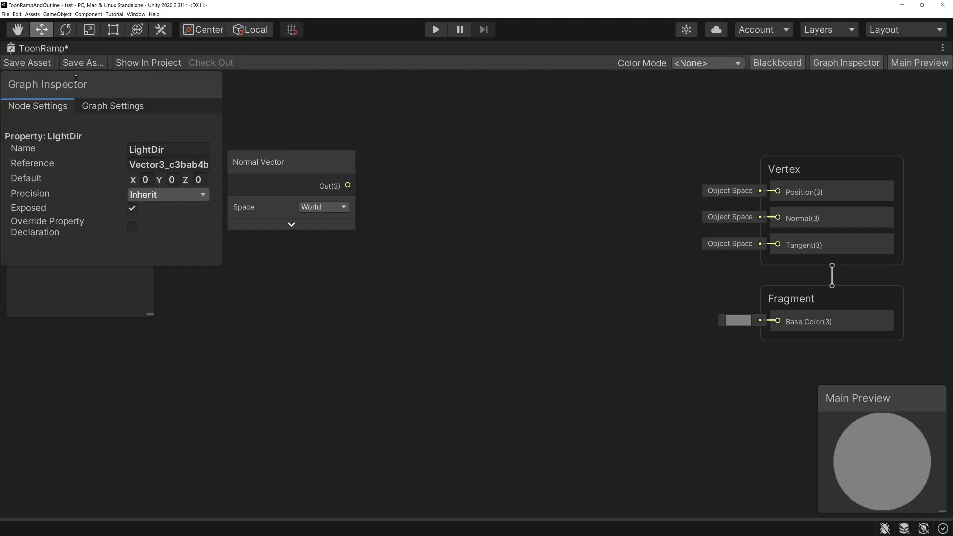
pyautogui.click(146, 180)
pyautogui.write('1')
pyautogui.click(172, 180)
pyautogui.write('-1')
pyautogui.moveTo(118, 82); pyautogui.dragTo(467, 91)
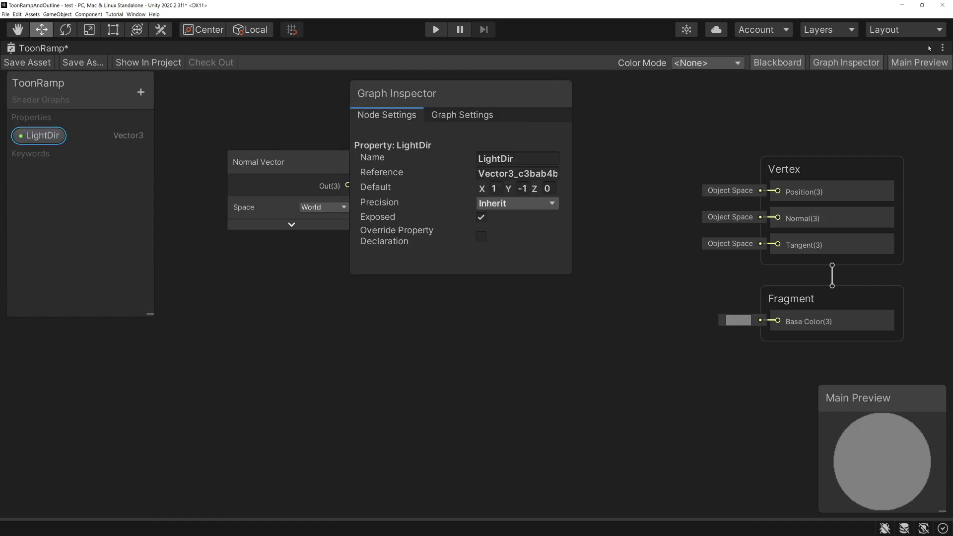
pyautogui.click(845, 65)
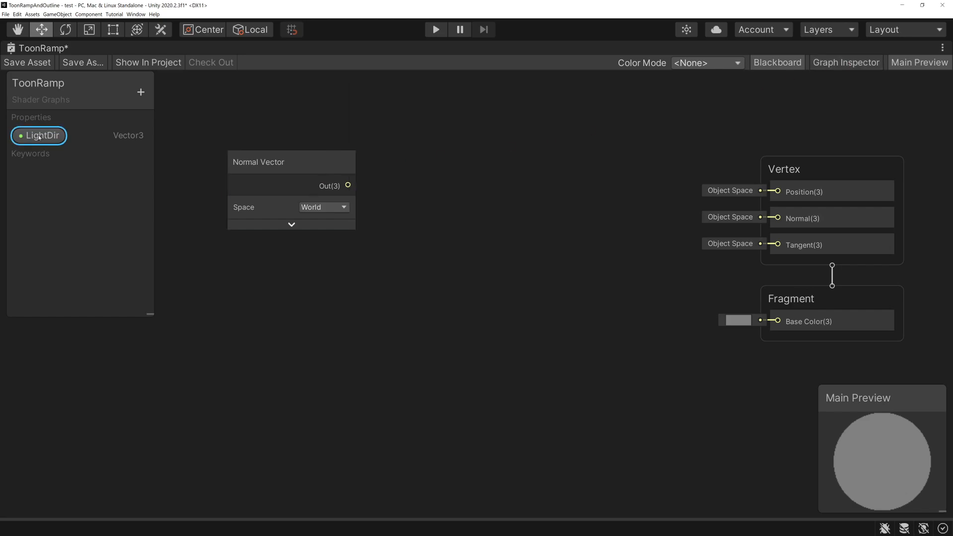
# Place a LightDir node below the Normal Vector node, connect it to a new Normalize node and collapse that node's preview.
pyautogui.moveTo(257, 278); pyautogui.dragTo(289, 279)
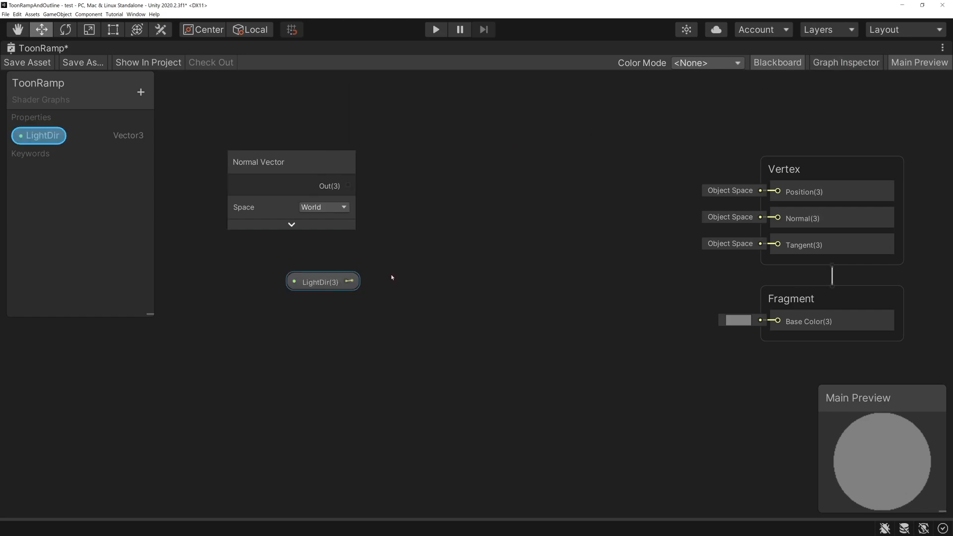
pyautogui.press('space')
pyautogui.write('norm')
pyautogui.press('Return')
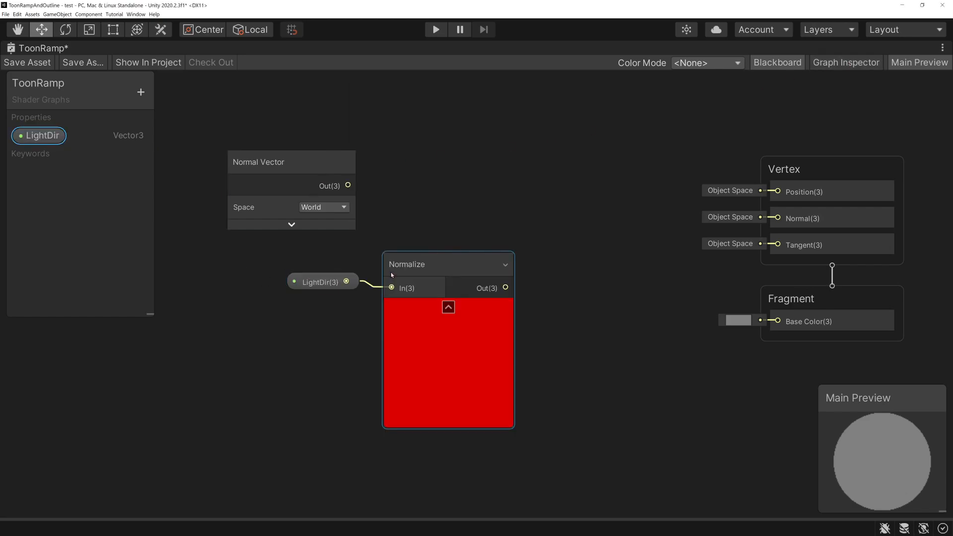
pyautogui.click(448, 308)
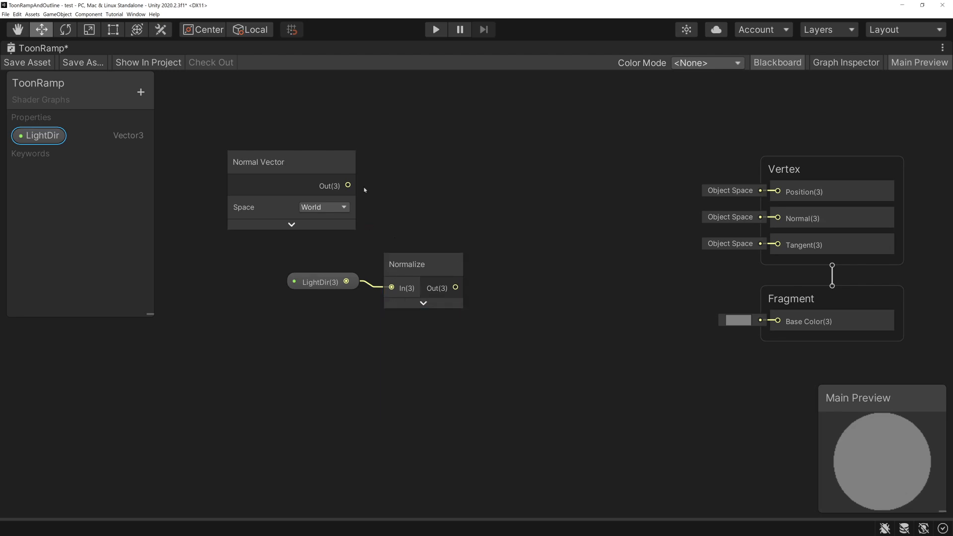
# Feed Normal Vector and Normalize into inputs A and B of a new Dot Product node, and shift LightDir and Normalize beneath Normal Vector.
pyautogui.moveTo(349, 185); pyautogui.dragTo(484, 217)
pyautogui.write('dot')
pyautogui.press('Down')
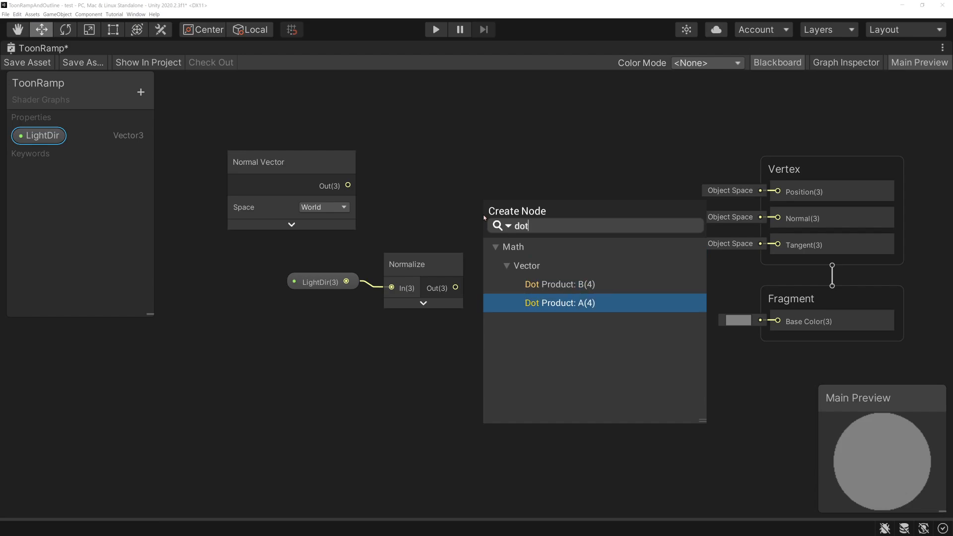
pyautogui.press('Return')
pyautogui.moveTo(483, 244); pyautogui.dragTo(455, 287)
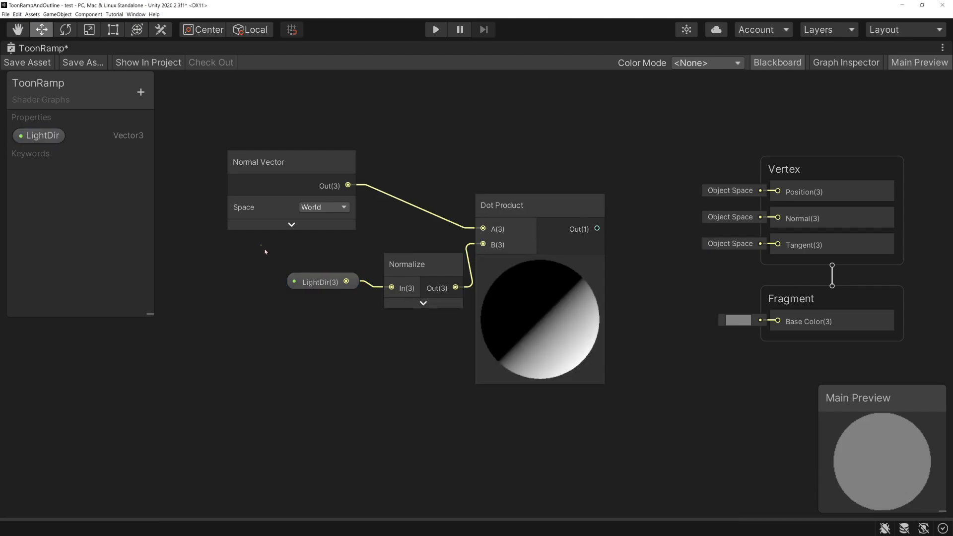
pyautogui.moveTo(451, 320); pyautogui.dragTo(447, 313)
pyautogui.moveTo(433, 278); pyautogui.dragTo(337, 261)
pyautogui.click(370, 323)
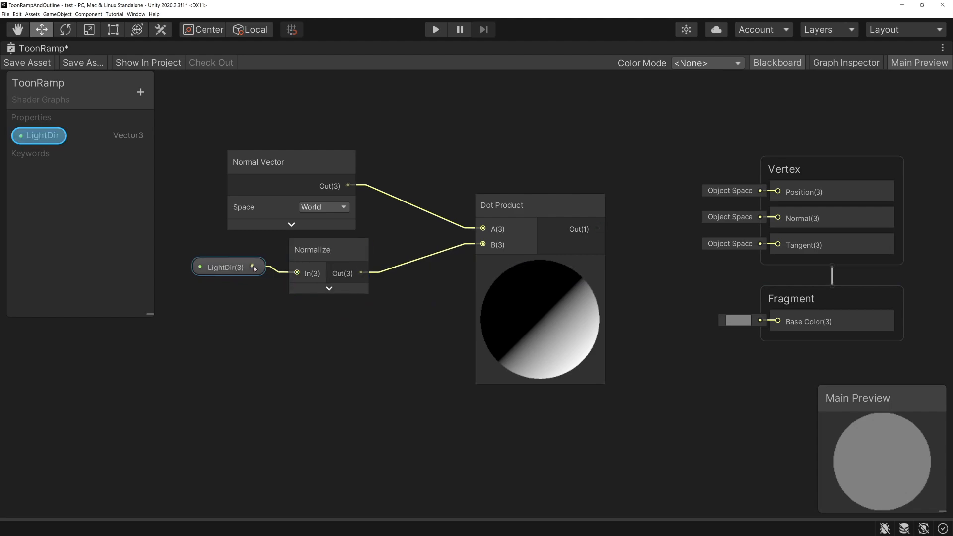
# Create a Multiply node fed by LightDir into A and set its B values to X -1, Y -1 and Z -1.
pyautogui.press('space')
pyautogui.write('mul')
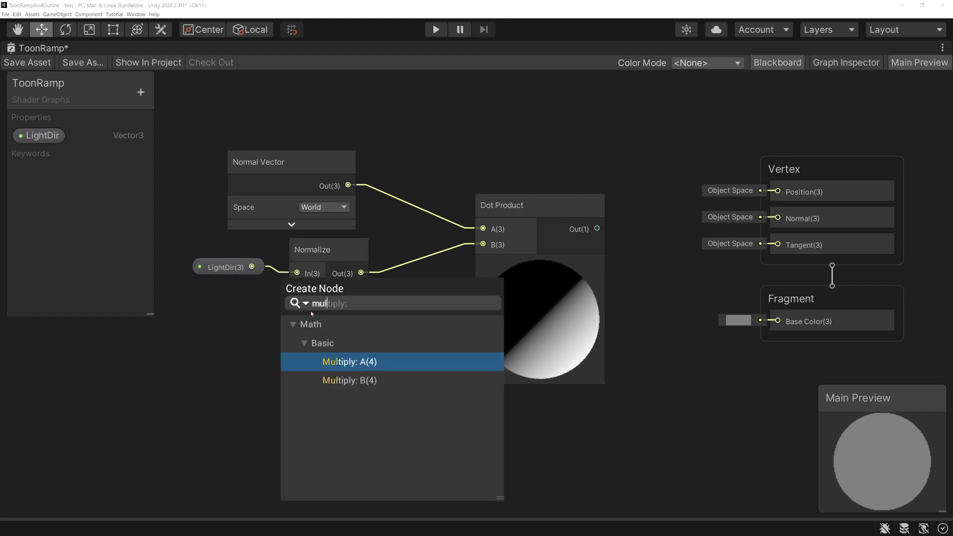
pyautogui.press('Return')
pyautogui.click(184, 320)
pyautogui.write('-1')
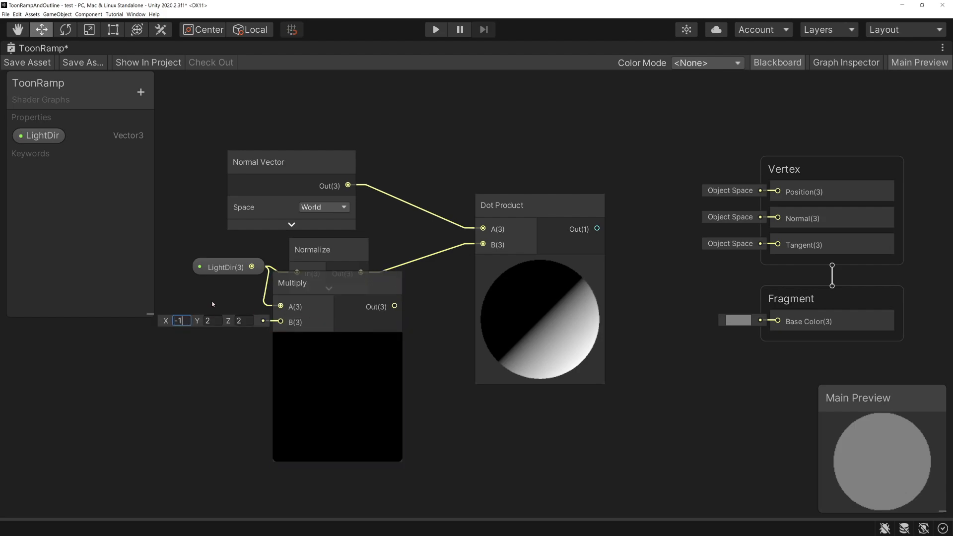
pyautogui.click(212, 319)
pyautogui.write('-1')
pyautogui.click(246, 321)
pyautogui.write('-1')
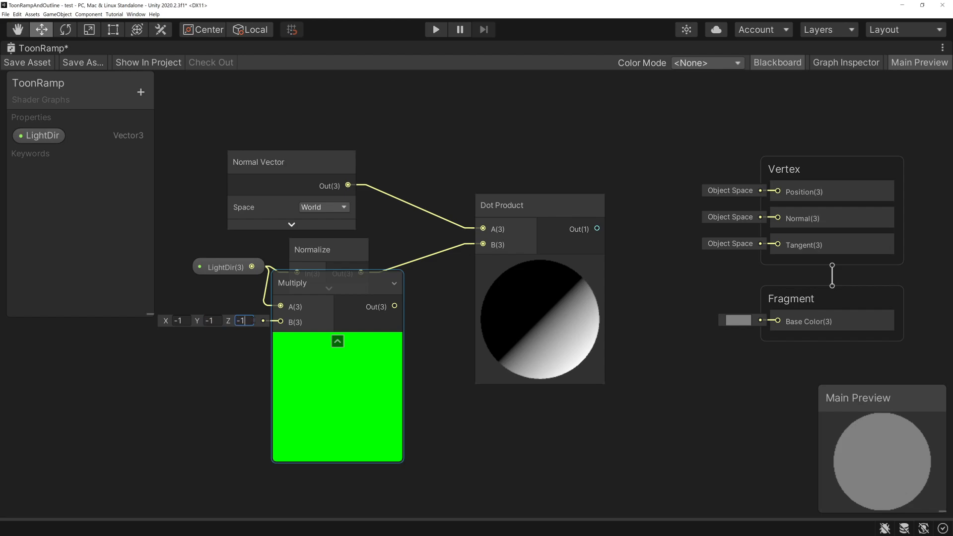
# Collapse the Multiply node's preview, connect its output to Normalize in place of LightDir, and line up the nodes.
pyautogui.click(337, 341)
pyautogui.moveTo(312, 251); pyautogui.dragTo(380, 262)
pyautogui.moveTo(343, 306); pyautogui.dragTo(364, 285)
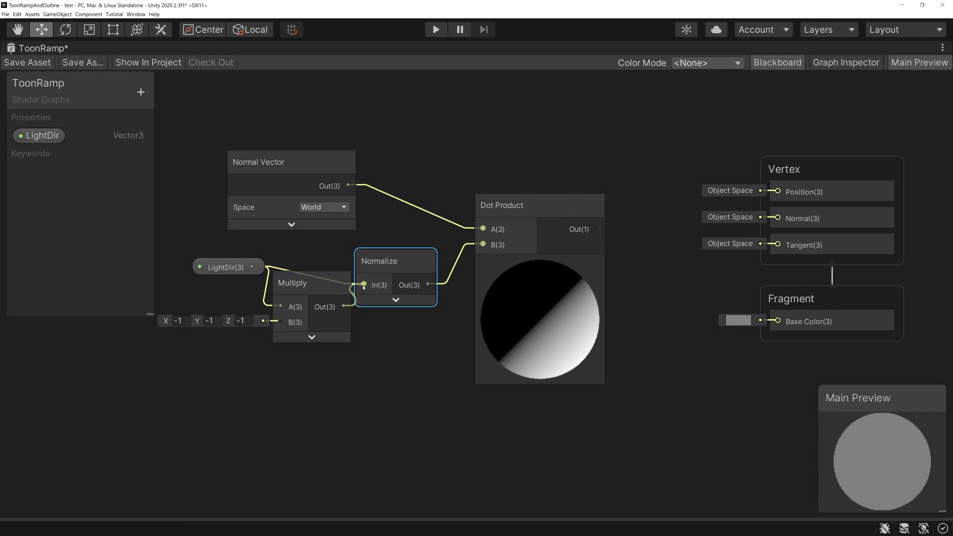
pyautogui.click(298, 283)
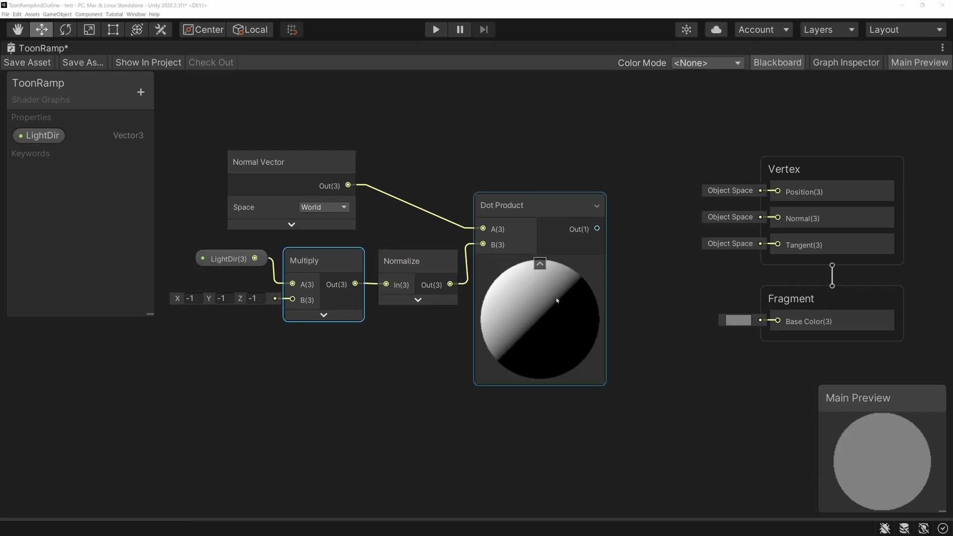
pyautogui.scroll(3, 615, 318)
pyautogui.moveTo(698, 323); pyautogui.dragTo(735, 325, button='middle')
pyautogui.scroll(-1, 712, 327)
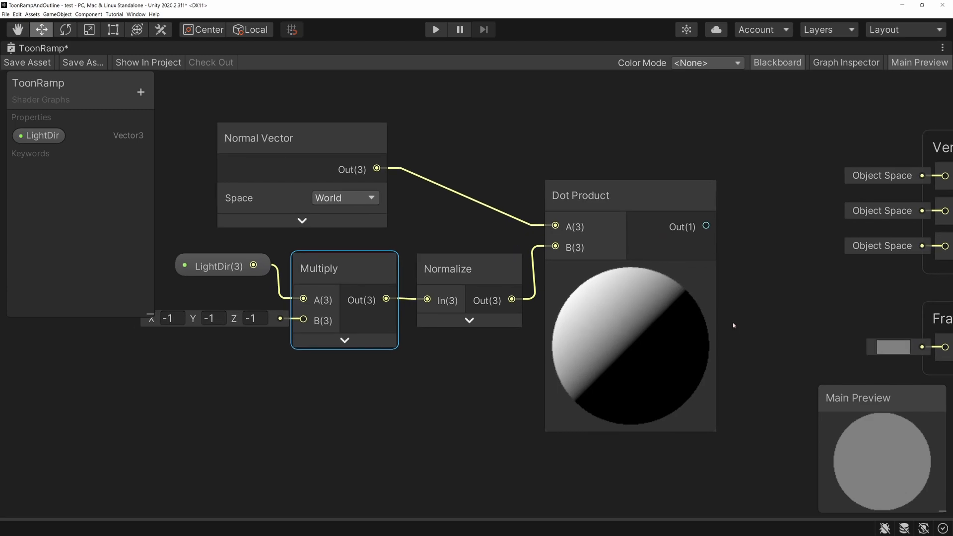
pyautogui.moveTo(632, 266)
pyautogui.mouseDown()
pyautogui.moveTo(626, 238)
pyautogui.moveTo(635, 243)
pyautogui.mouseUp()
pyautogui.moveTo(715, 342)
pyautogui.mouseDown()
pyautogui.moveTo(745, 338)
pyautogui.moveTo(740, 349)
pyautogui.mouseUp()
pyautogui.moveTo(643, 428); pyautogui.dragTo(651, 450)
pyautogui.moveTo(551, 349); pyautogui.dragTo(519, 347)
pyautogui.moveTo(525, 340); pyautogui.dragTo(535, 356)
pyautogui.moveTo(540, 268)
pyautogui.mouseDown()
pyautogui.moveTo(562, 290)
pyautogui.moveTo(546, 291)
pyautogui.mouseUp()
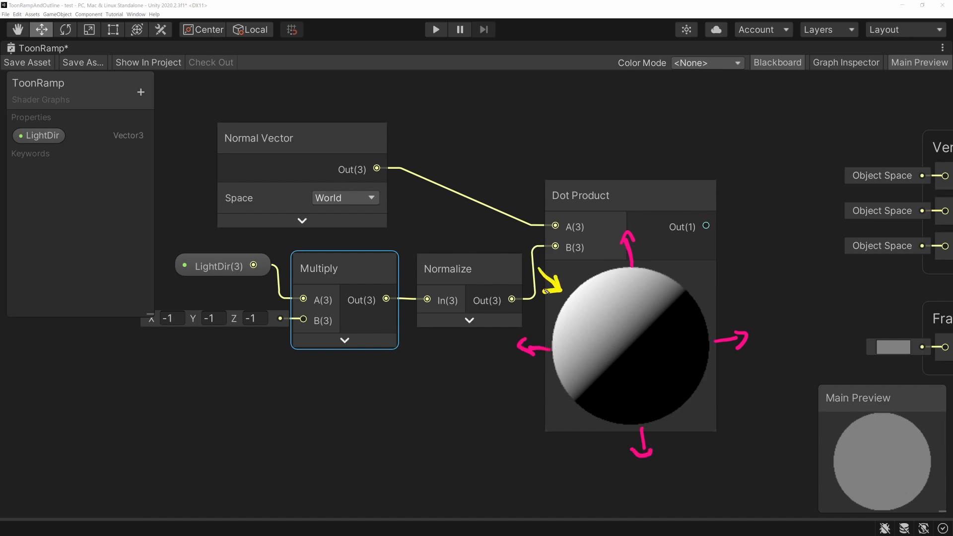
pyautogui.moveTo(613, 194); pyautogui.dragTo(618, 217)
pyautogui.moveTo(619, 197); pyautogui.dragTo(636, 216)
pyautogui.moveTo(510, 236); pyautogui.dragTo(532, 266)
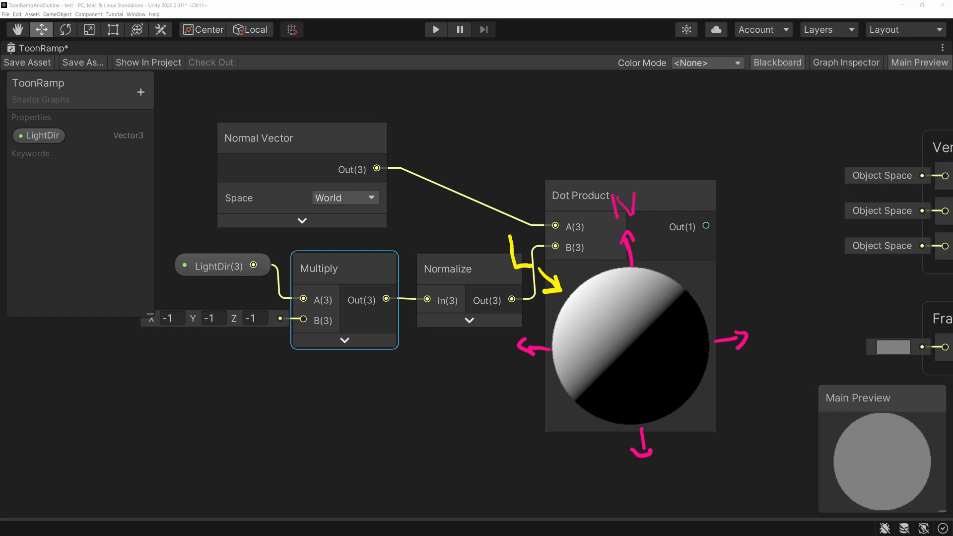
pyautogui.moveTo(166, 337)
pyautogui.mouseDown()
pyautogui.moveTo(285, 339)
pyautogui.moveTo(299, 293)
pyautogui.moveTo(136, 318)
pyautogui.moveTo(211, 337)
pyautogui.mouseUp()
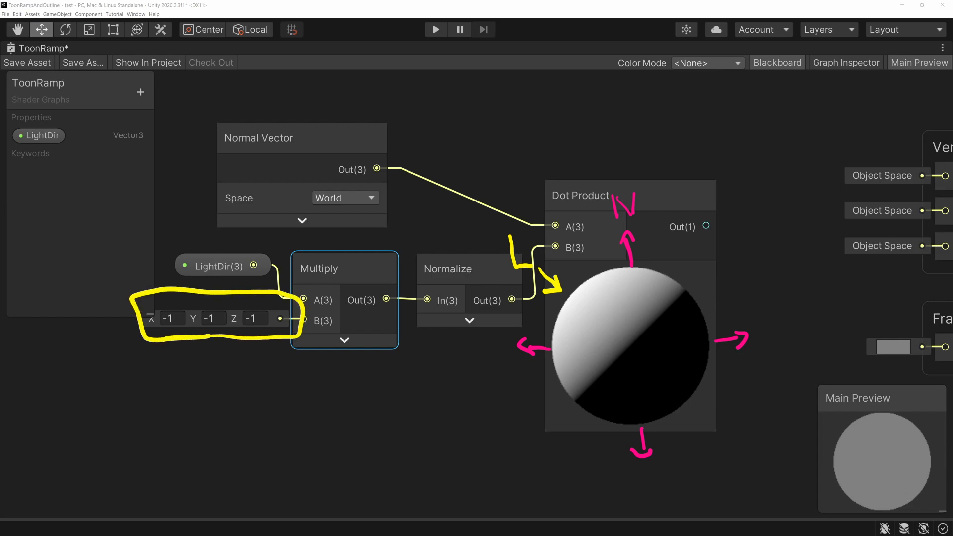
pyautogui.moveTo(575, 287)
pyautogui.mouseDown()
pyautogui.moveTo(545, 256)
pyautogui.moveTo(546, 283)
pyautogui.mouseUp()
pyautogui.moveTo(576, 175)
pyautogui.mouseDown()
pyautogui.moveTo(537, 195)
pyautogui.moveTo(596, 214)
pyautogui.moveTo(570, 177)
pyautogui.mouseUp()
pyautogui.moveTo(525, 107)
pyautogui.mouseDown()
pyautogui.moveTo(536, 141)
pyautogui.moveTo(579, 112)
pyautogui.moveTo(608, 134)
pyautogui.moveTo(648, 118)
pyautogui.moveTo(651, 128)
pyautogui.mouseUp()
pyautogui.click(566, 122)
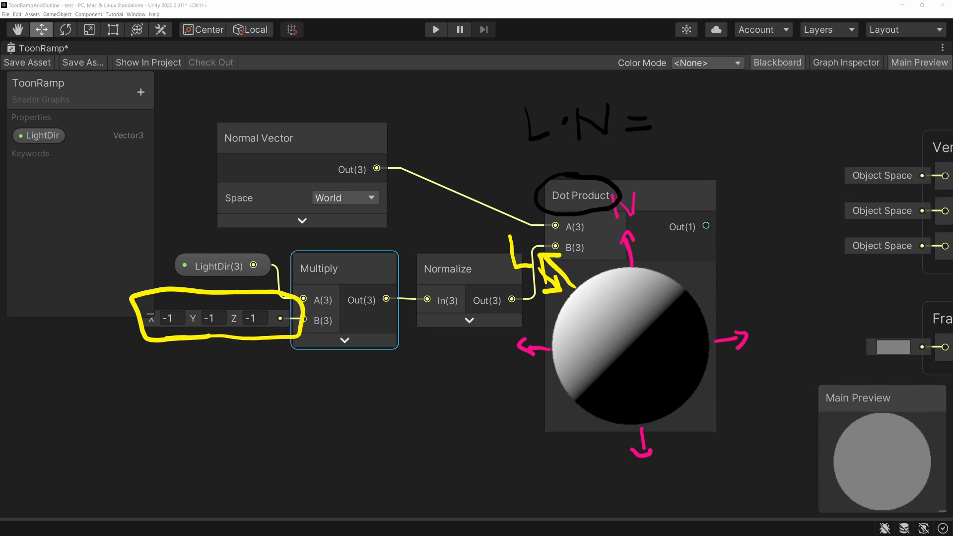
pyautogui.moveTo(781, 102)
pyautogui.mouseDown()
pyautogui.moveTo(784, 144)
pyautogui.moveTo(781, 99)
pyautogui.moveTo(804, 120)
pyautogui.moveTo(803, 102)
pyautogui.mouseUp()
pyautogui.moveTo(798, 114)
pyautogui.mouseDown()
pyautogui.moveTo(814, 107)
pyautogui.moveTo(852, 128)
pyautogui.moveTo(849, 120)
pyautogui.moveTo(847, 132)
pyautogui.mouseUp()
pyautogui.moveTo(876, 105); pyautogui.dragTo(877, 132)
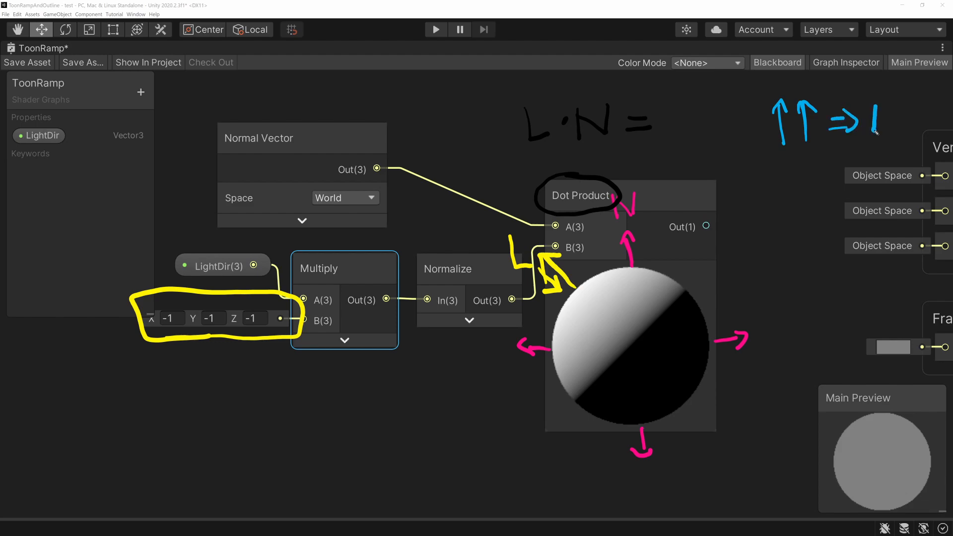
pyautogui.moveTo(781, 219)
pyautogui.mouseDown()
pyautogui.moveTo(780, 188)
pyautogui.moveTo(807, 219)
pyautogui.moveTo(844, 198)
pyautogui.mouseUp()
pyautogui.moveTo(830, 210)
pyautogui.mouseDown()
pyautogui.moveTo(871, 201)
pyautogui.moveTo(878, 219)
pyautogui.mouseUp()
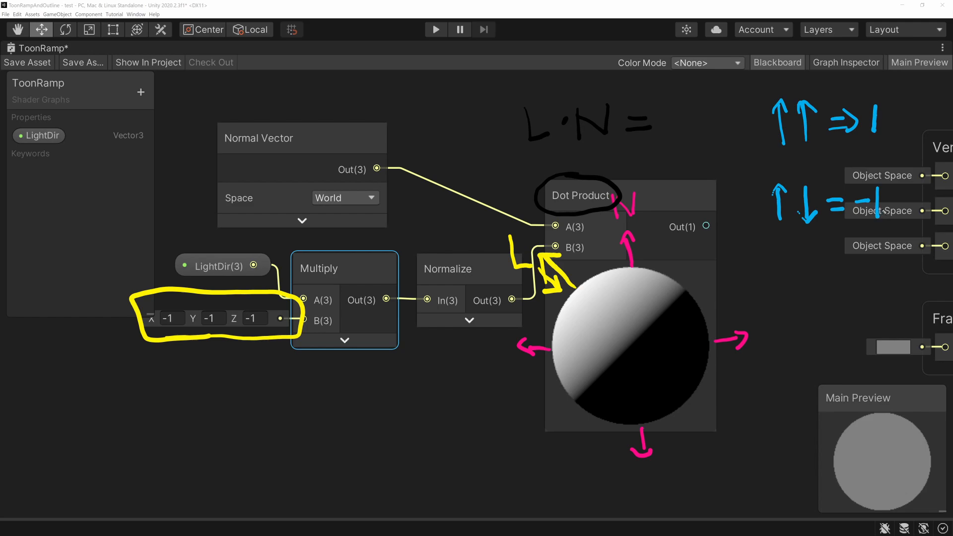
pyautogui.moveTo(783, 299)
pyautogui.mouseDown()
pyautogui.moveTo(784, 253)
pyautogui.moveTo(840, 289)
pyautogui.mouseUp()
pyautogui.moveTo(827, 282)
pyautogui.mouseDown()
pyautogui.moveTo(831, 299)
pyautogui.moveTo(873, 277)
pyautogui.mouseUp()
pyautogui.moveTo(853, 293); pyautogui.dragTo(875, 291)
pyautogui.moveTo(898, 274)
pyautogui.mouseDown()
pyautogui.moveTo(887, 291)
pyautogui.moveTo(891, 283)
pyautogui.mouseUp()
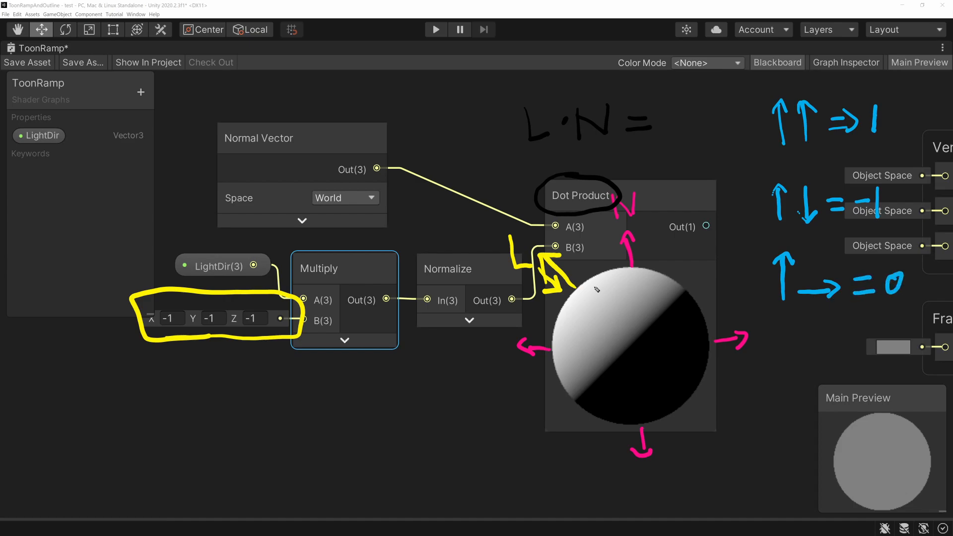
pyautogui.moveTo(594, 289)
pyautogui.mouseDown()
pyautogui.moveTo(596, 314)
pyautogui.moveTo(598, 296)
pyautogui.mouseUp()
pyautogui.moveTo(637, 336); pyautogui.dragTo(627, 342)
pyautogui.moveTo(658, 395); pyautogui.dragTo(682, 403)
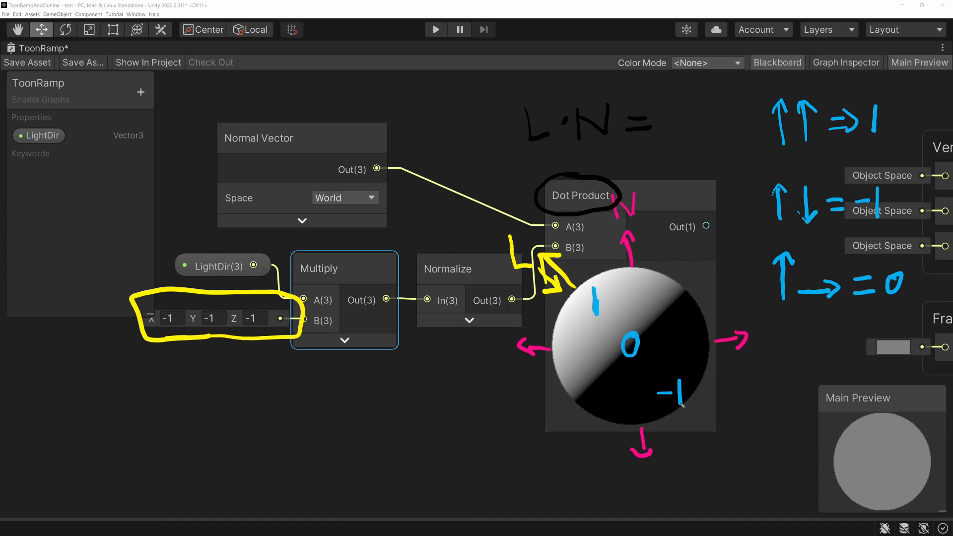
pyautogui.moveTo(608, 377)
pyautogui.mouseDown()
pyautogui.moveTo(604, 410)
pyautogui.moveTo(623, 413)
pyautogui.mouseUp()
pyautogui.moveTo(647, 347)
pyautogui.mouseDown()
pyautogui.moveTo(646, 408)
pyautogui.moveTo(662, 392)
pyautogui.mouseUp()
pyautogui.moveTo(671, 323)
pyautogui.mouseDown()
pyautogui.moveTo(669, 366)
pyautogui.moveTo(681, 374)
pyautogui.moveTo(701, 355)
pyautogui.mouseUp()
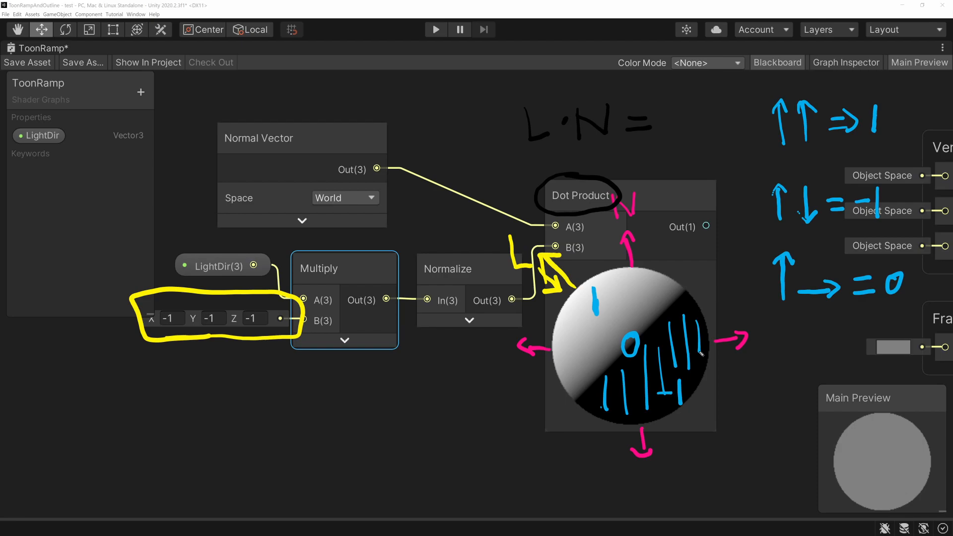
pyautogui.moveTo(598, 394); pyautogui.dragTo(595, 414)
pyautogui.moveTo(615, 378); pyautogui.dragTo(614, 415)
pyautogui.moveTo(642, 363); pyautogui.dragTo(638, 420)
pyautogui.moveTo(660, 326); pyautogui.dragTo(659, 385)
pyautogui.moveTo(684, 313); pyautogui.dragTo(687, 382)
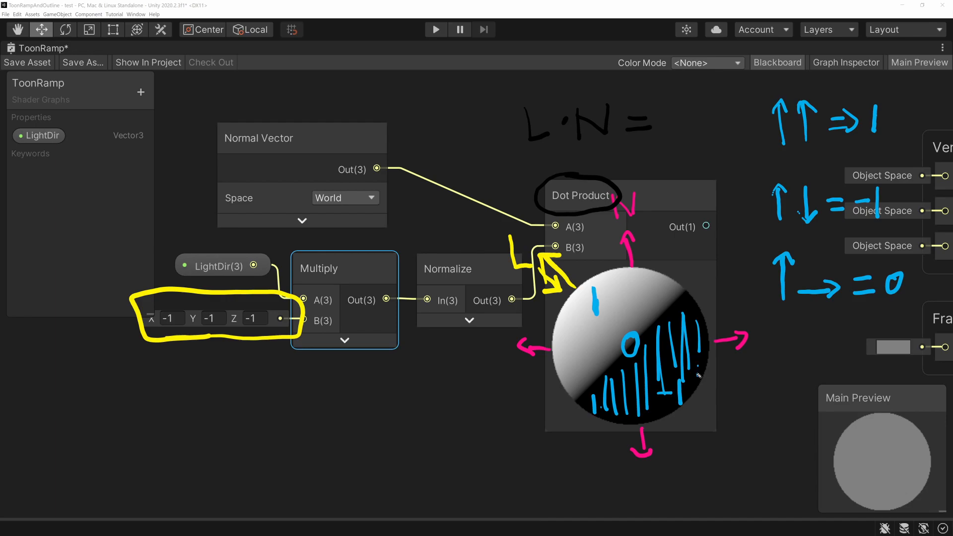
pyautogui.press('Escape')
# Connect the Dot Product output to the Fragment block's Base Color and save the ToonRamp asset.
pyautogui.moveTo(705, 252); pyautogui.dragTo(580, 269, button='middle')
pyautogui.moveTo(581, 244)
pyautogui.mouseDown()
pyautogui.moveTo(645, 264)
pyautogui.moveTo(789, 363)
pyautogui.mouseUp()
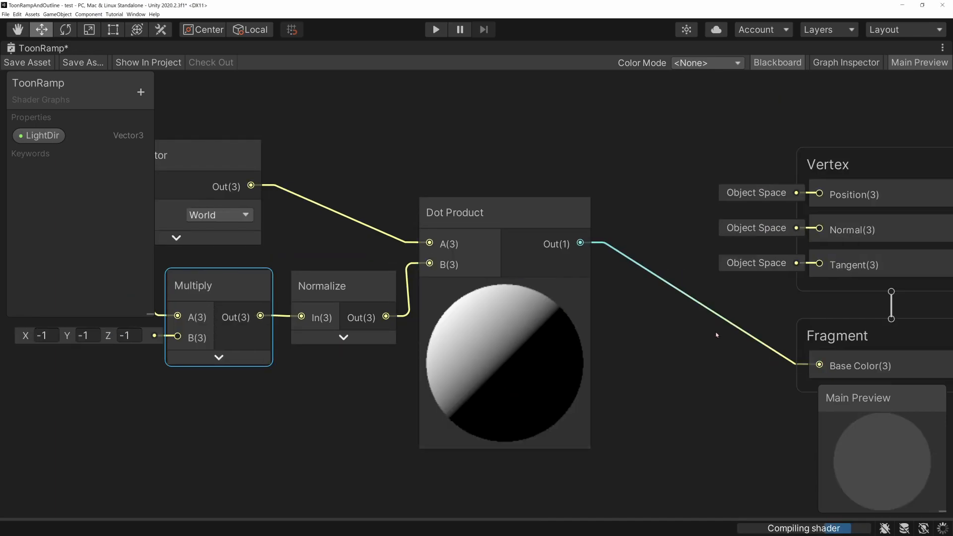
pyautogui.click(26, 62)
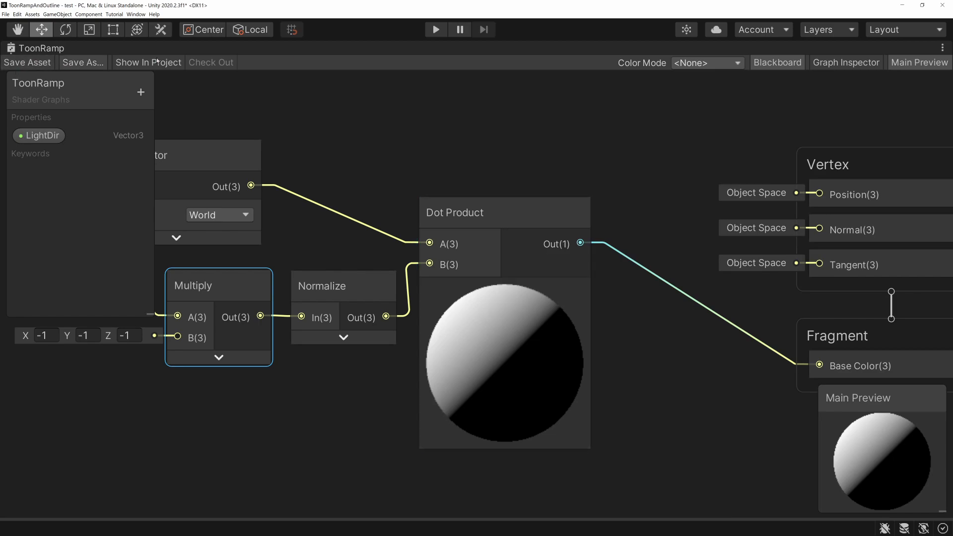
# Leave the maximized graph, select the pig chef's mesh in the scene and assign the Shader Graphs/ToonRamp shader to its PigChef material.
pyautogui.click(944, 50)
pyautogui.click(915, 60)
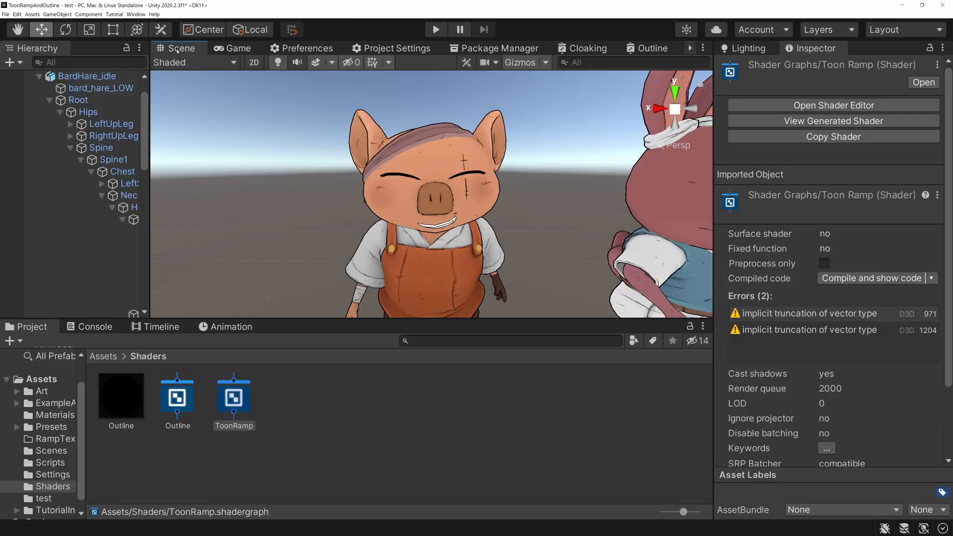
pyautogui.click(431, 260)
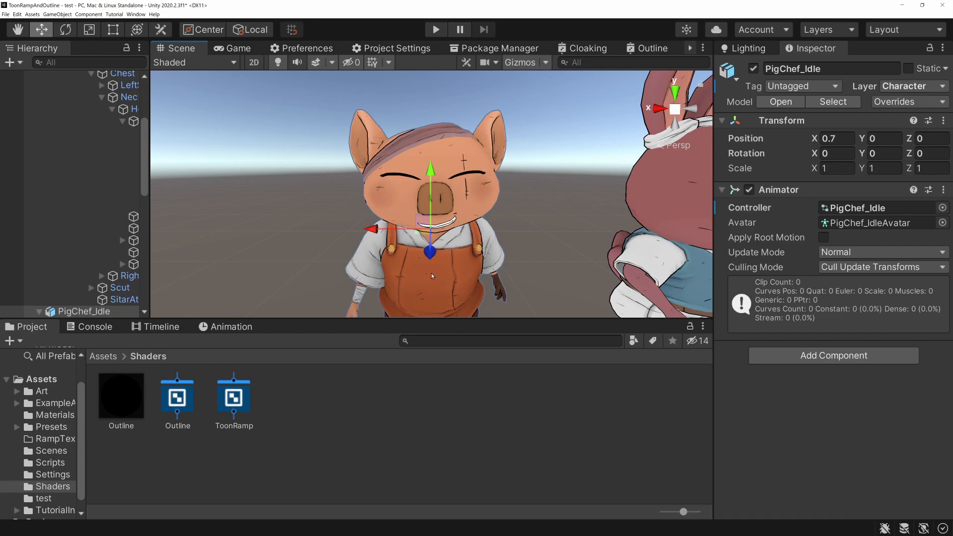
pyautogui.click(431, 260)
pyautogui.scroll(-6, 839, 298)
pyautogui.click(845, 315)
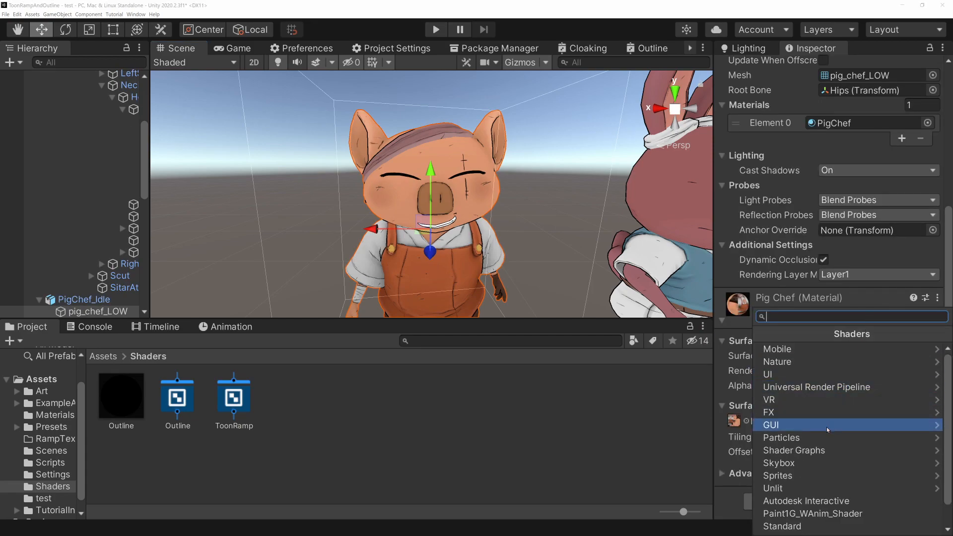
pyautogui.click(824, 450)
pyautogui.click(808, 414)
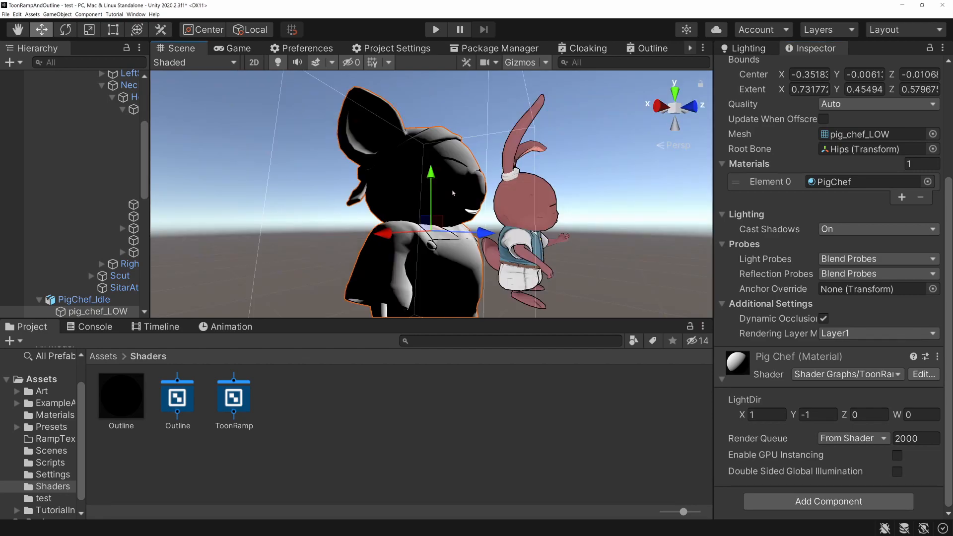
# Inspect the pig chef's shading from several angles, and reopen the ToonRamp graph in a maximized view.
pyautogui.keyDown('alt'); pyautogui.moveTo(522, 186); pyautogui.dragTo(314, 252); pyautogui.keyUp('alt')
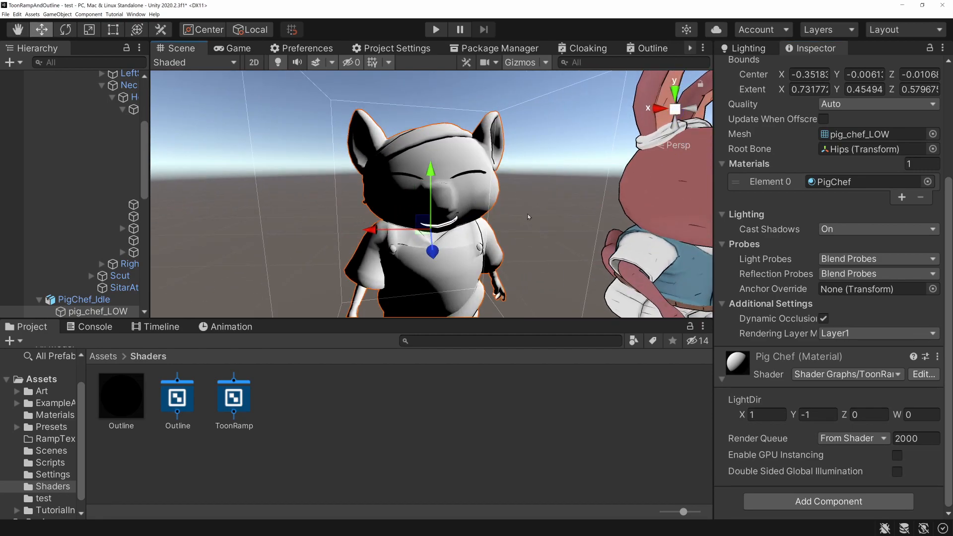
pyautogui.keyDown('alt'); pyautogui.moveTo(513, 229); pyautogui.dragTo(454, 248); pyautogui.keyUp('alt')
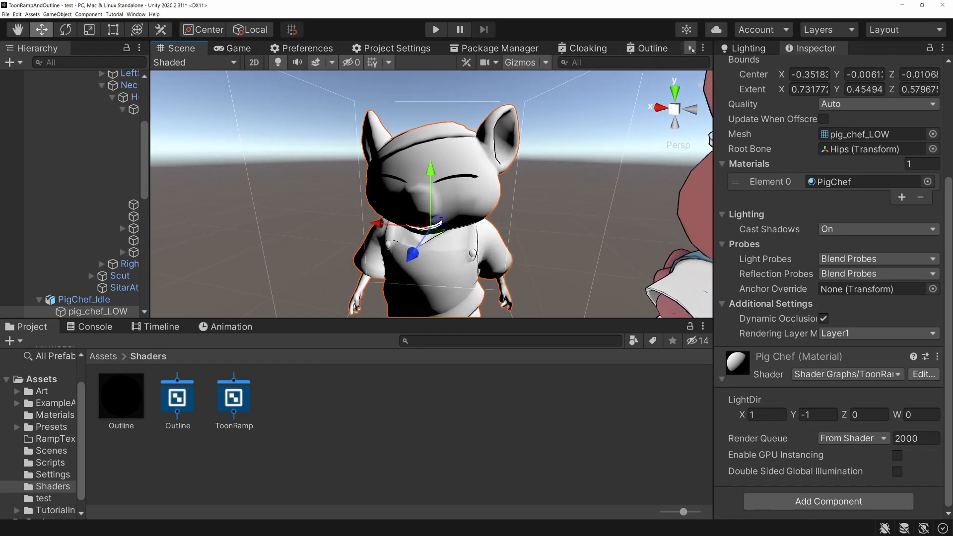
pyautogui.doubleClick(235, 398)
pyautogui.click(703, 48)
pyautogui.click(718, 61)
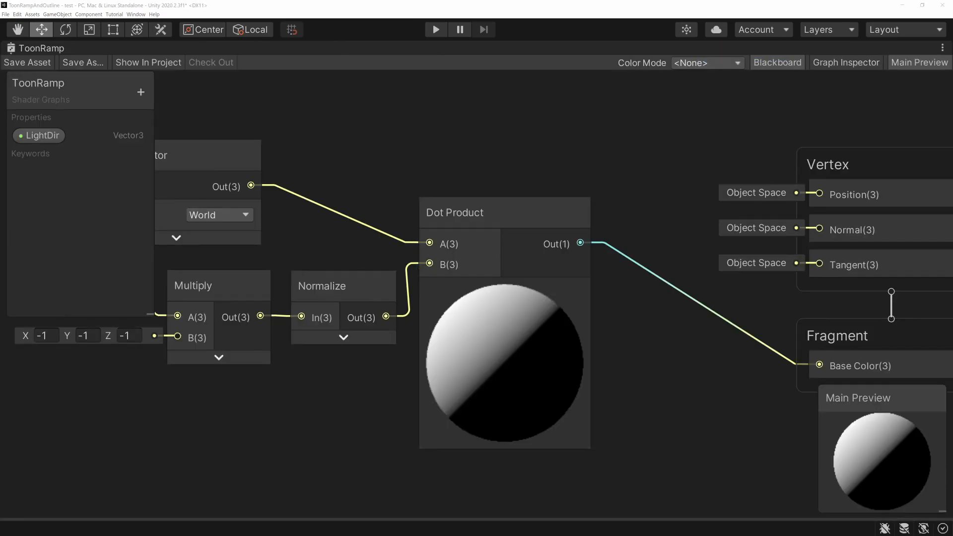
pyautogui.moveTo(321, 110)
pyautogui.mouseDown()
pyautogui.moveTo(324, 142)
pyautogui.moveTo(417, 123)
pyautogui.moveTo(431, 142)
pyautogui.mouseUp()
pyautogui.moveTo(470, 200)
pyautogui.mouseDown()
pyautogui.moveTo(480, 229)
pyautogui.moveTo(436, 203)
pyautogui.mouseUp()
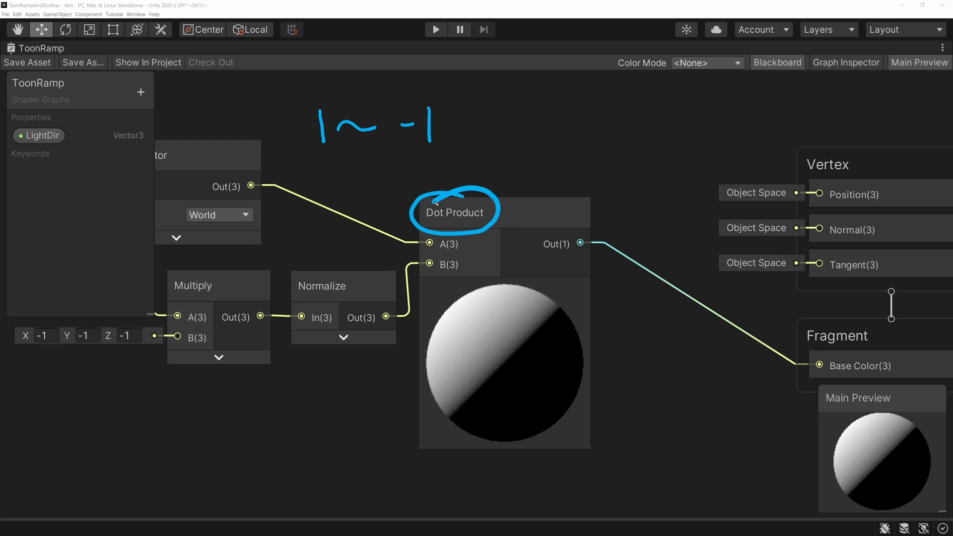
pyautogui.moveTo(463, 119); pyautogui.dragTo(496, 122)
pyautogui.moveTo(472, 132)
pyautogui.mouseDown()
pyautogui.moveTo(495, 131)
pyautogui.moveTo(488, 141)
pyautogui.mouseUp()
pyautogui.moveTo(579, 112)
pyautogui.mouseDown()
pyautogui.moveTo(566, 132)
pyautogui.moveTo(578, 110)
pyautogui.moveTo(650, 122)
pyautogui.moveTo(665, 139)
pyautogui.mouseUp()
pyautogui.click(602, 128)
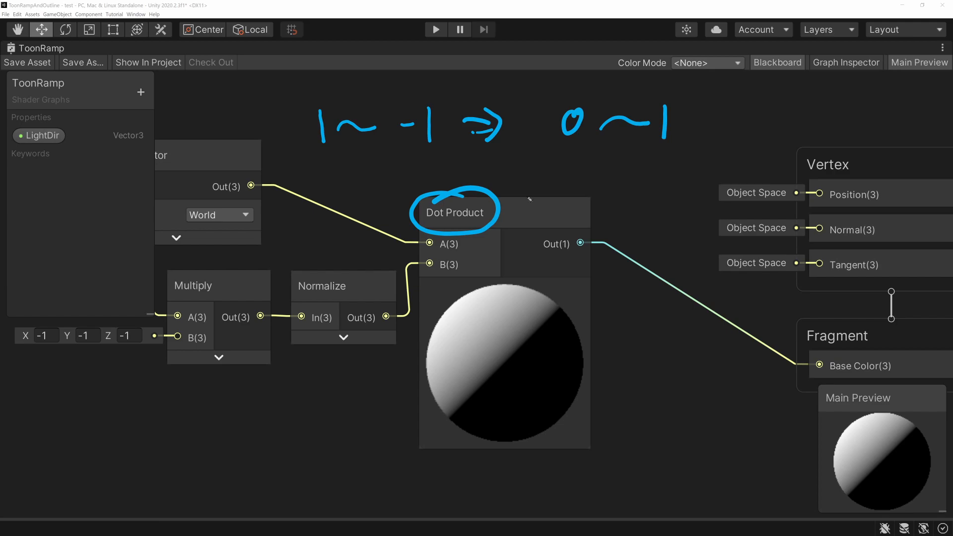
pyautogui.moveTo(530, 195); pyautogui.dragTo(511, 230)
pyautogui.moveTo(543, 208)
pyautogui.mouseDown()
pyautogui.moveTo(560, 217)
pyautogui.moveTo(606, 207)
pyautogui.mouseUp()
pyautogui.moveTo(597, 198); pyautogui.dragTo(596, 220)
pyautogui.moveTo(635, 196); pyautogui.dragTo(671, 193)
pyautogui.click(646, 219)
pyautogui.moveTo(657, 196); pyautogui.dragTo(663, 226)
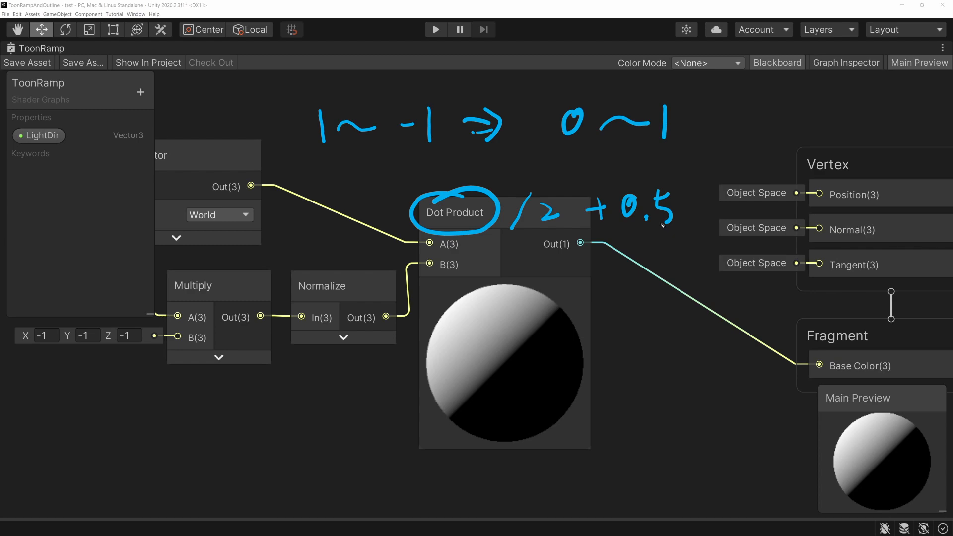
pyautogui.press('Escape')
# Create a Multiply node fed by the Dot Product output and set its B value to 0.5.
pyautogui.moveTo(650, 317); pyautogui.dragTo(443, 266, button='middle')
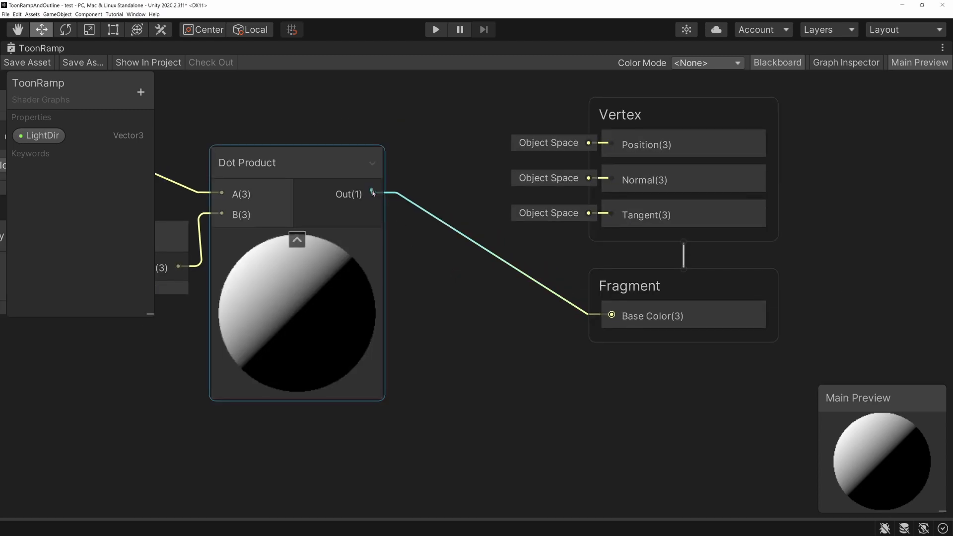
pyautogui.moveTo(373, 193); pyautogui.dragTo(419, 224)
pyautogui.write('mu')
pyautogui.press('Return')
pyautogui.click(365, 256)
pyautogui.write('0.5')
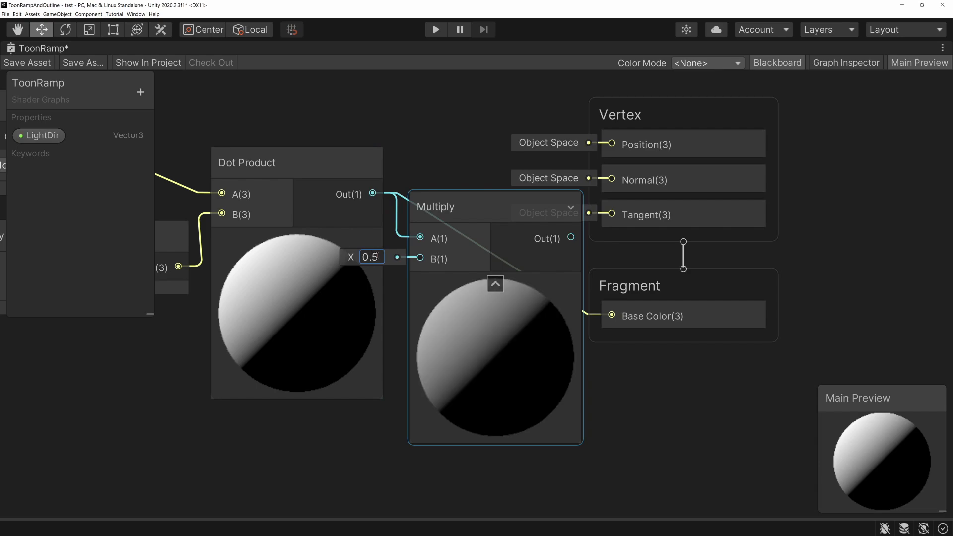
# Create an Add node fed by the output of the 0.5 Multiply node and set its B value to 0.5.
pyautogui.scroll(2, 365, 257)
pyautogui.scroll(-3, 321, 296)
pyautogui.moveTo(500, 259); pyautogui.dragTo(556, 272)
pyautogui.write('add')
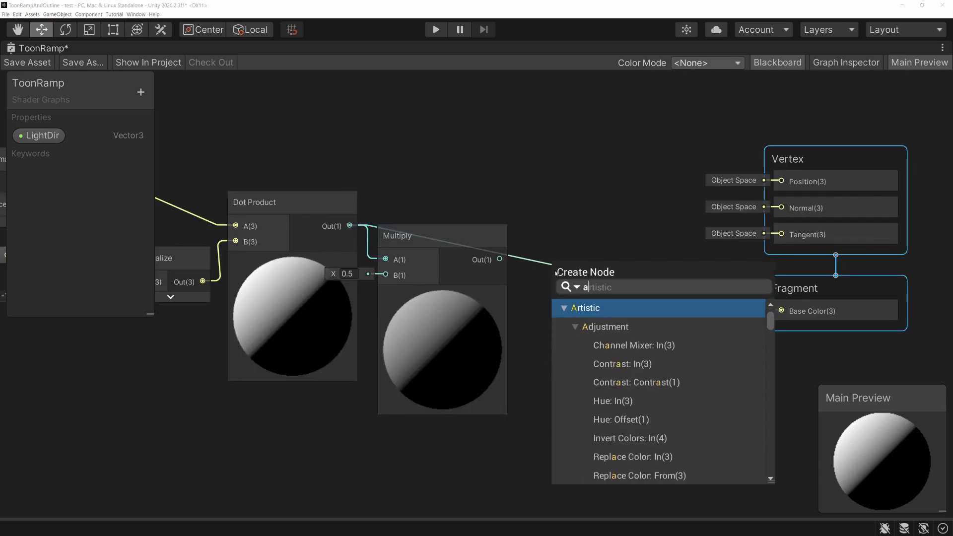
pyautogui.press('Return')
pyautogui.click(511, 304)
pyautogui.write('0.5')
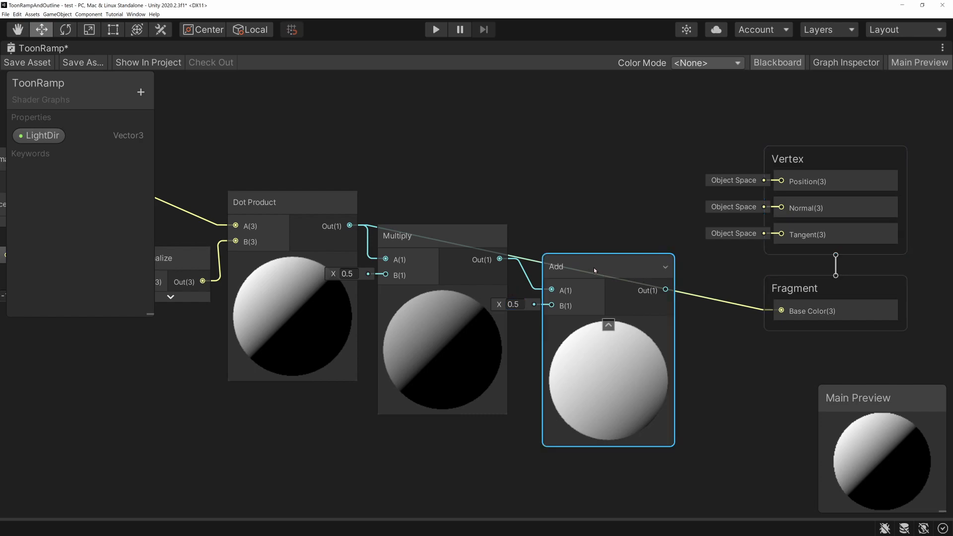
# Connect the Add node's output to the fragment Base Color and save the ToonRamp graph.
pyautogui.moveTo(594, 267); pyautogui.dragTo(581, 248)
pyautogui.moveTo(653, 270); pyautogui.dragTo(783, 309)
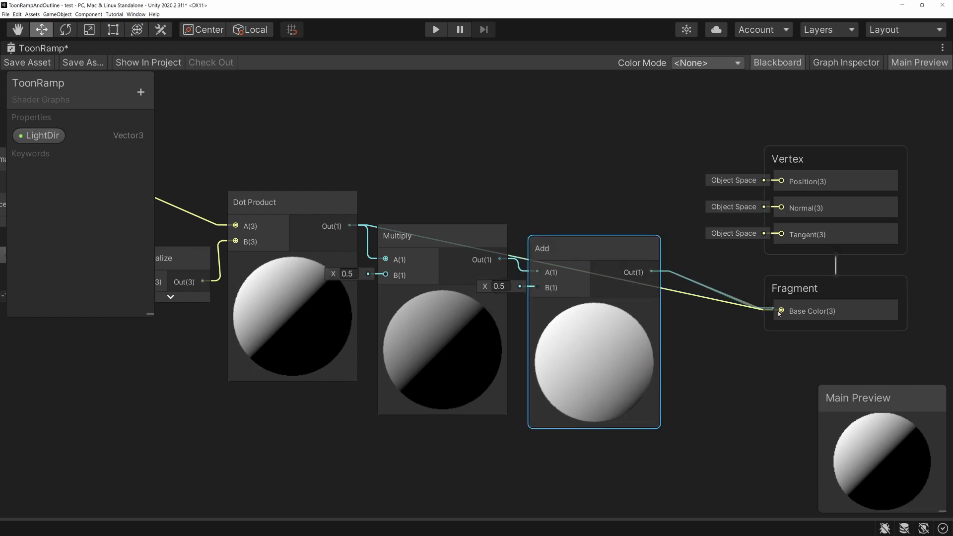
pyautogui.scroll(3, 720, 343)
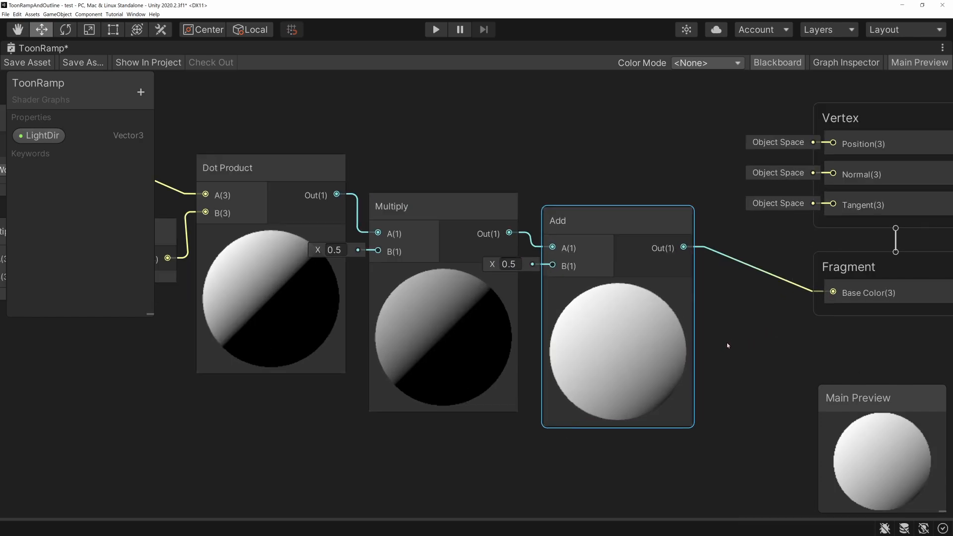
pyautogui.moveTo(232, 392)
pyautogui.mouseDown()
pyautogui.moveTo(230, 418)
pyautogui.moveTo(329, 402)
pyautogui.moveTo(339, 420)
pyautogui.mouseUp()
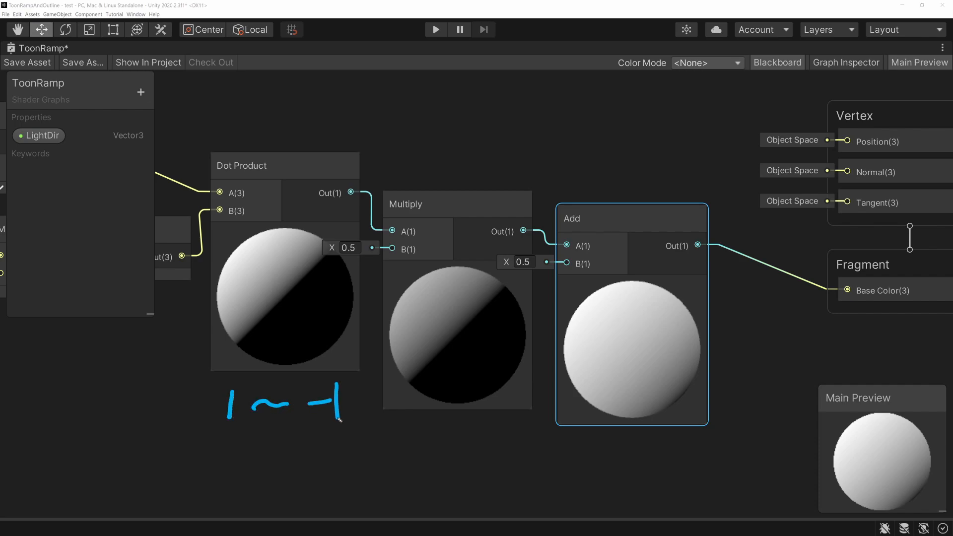
pyautogui.moveTo(591, 437); pyautogui.dragTo(658, 449)
pyautogui.moveTo(674, 436); pyautogui.dragTo(678, 458)
pyautogui.click(27, 62)
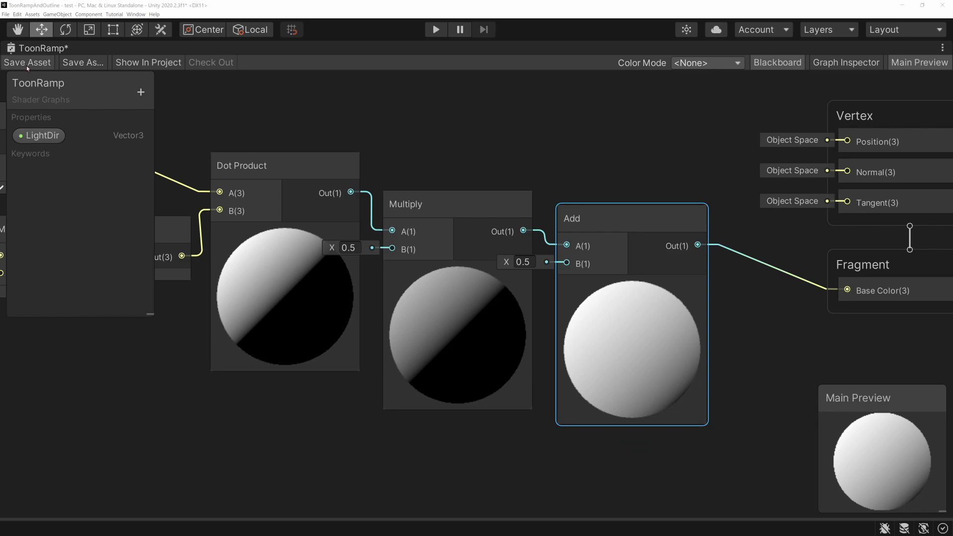
# Leave the maximized graph and inspect the pig chef's shading in the scene from another angle and up close.
pyautogui.click(943, 47)
pyautogui.click(916, 61)
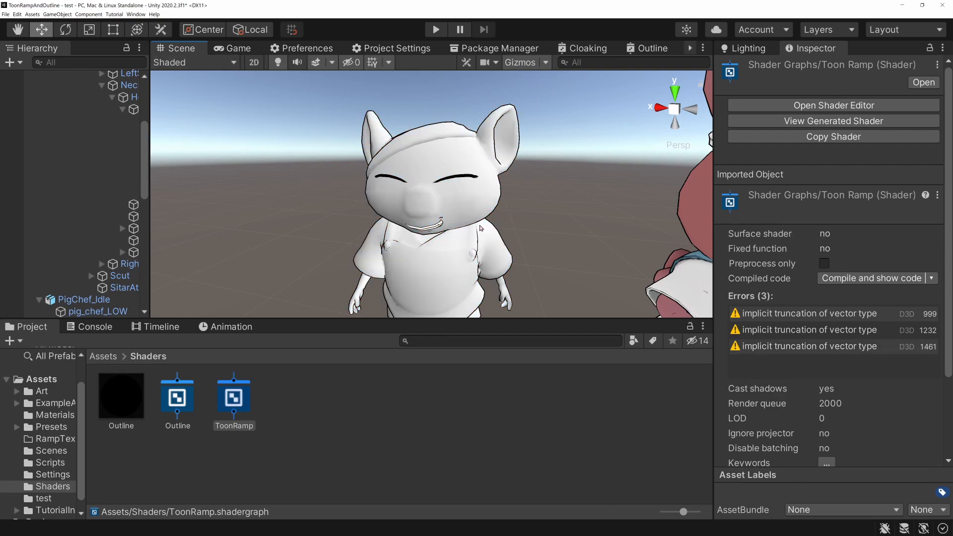
pyautogui.moveTo(521, 225)
pyautogui.keyDown('alt'); pyautogui.mouseDown()
pyautogui.moveTo(563, 231)
pyautogui.moveTo(278, 273)
pyautogui.moveTo(423, 253)
pyautogui.moveTo(384, 248)
pyautogui.moveTo(459, 232)
pyautogui.moveTo(385, 269)
pyautogui.mouseUp(); pyautogui.keyUp('alt')
pyautogui.scroll(5, 460, 231)
pyautogui.scroll(-5, 383, 271)
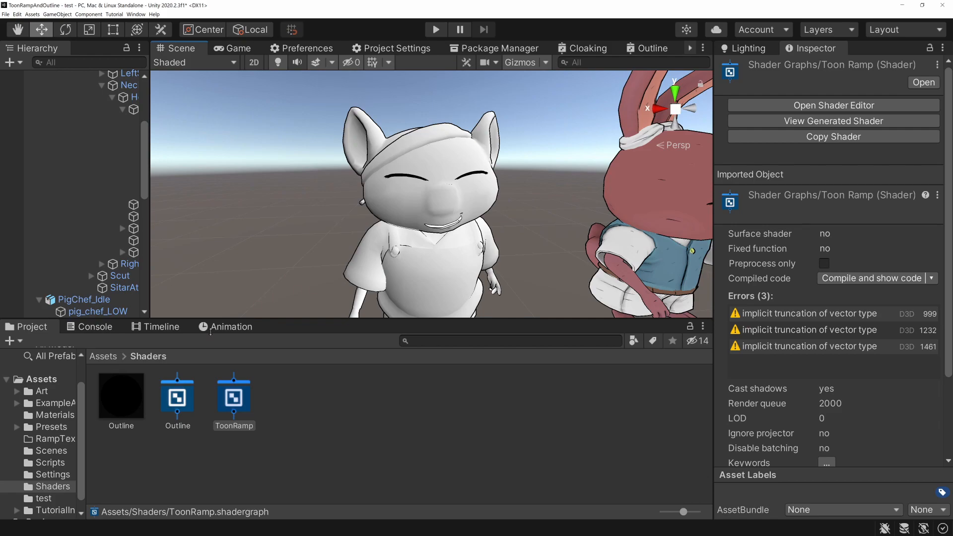
# Browse to the Assets/RampTexture folder and compare the previews of its ramp textures in a widened inspector.
pyautogui.click(162, 369)
pyautogui.click(107, 357)
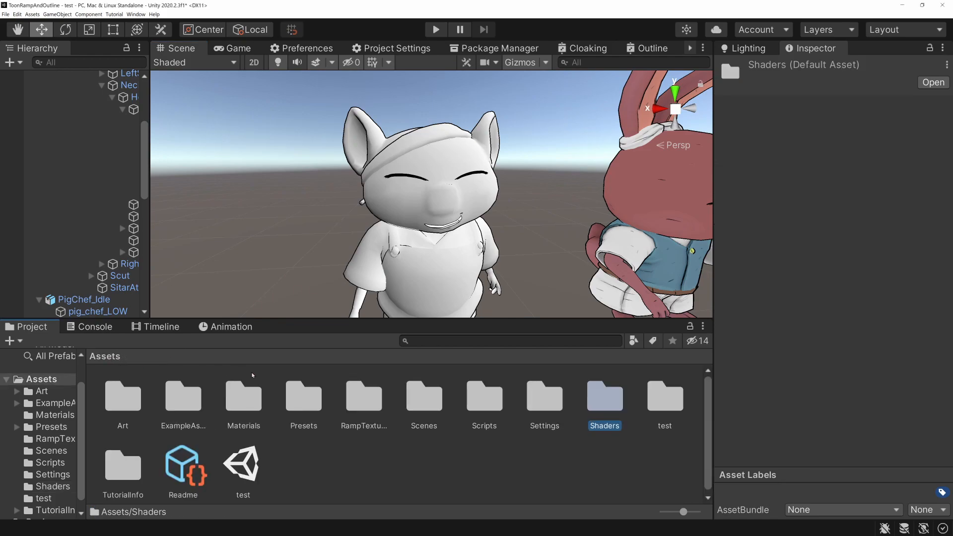
pyautogui.doubleClick(368, 397)
pyautogui.click(120, 399)
pyautogui.moveTo(714, 370); pyautogui.dragTo(688, 370)
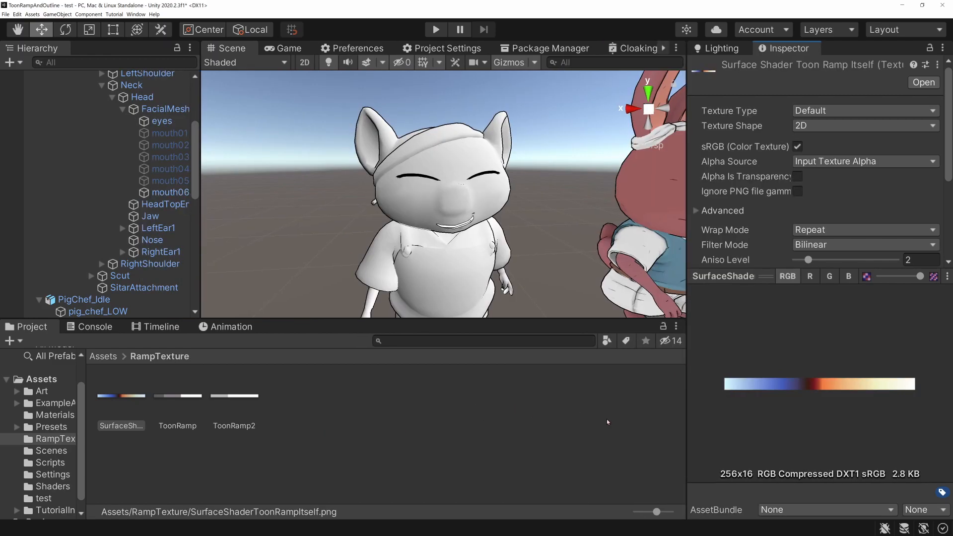
pyautogui.click(177, 396)
pyautogui.click(233, 396)
pyautogui.click(129, 395)
pyautogui.click(193, 396)
# View ToonRamp2.png, SurfaceShaderToonRampItself.png and an enlarged ToonRamp.jpg in the image viewer, and close it.
pyautogui.doubleClick(233, 396)
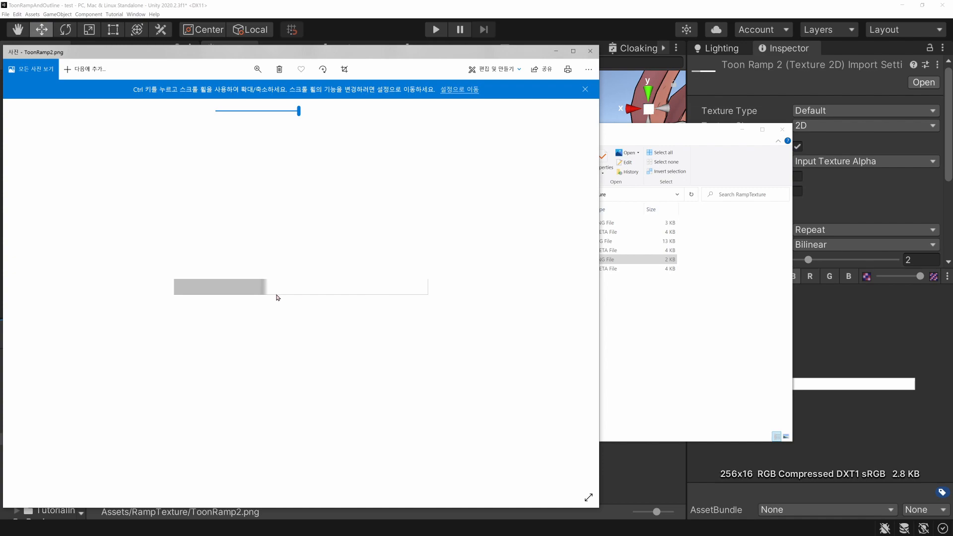
pyautogui.click(642, 377)
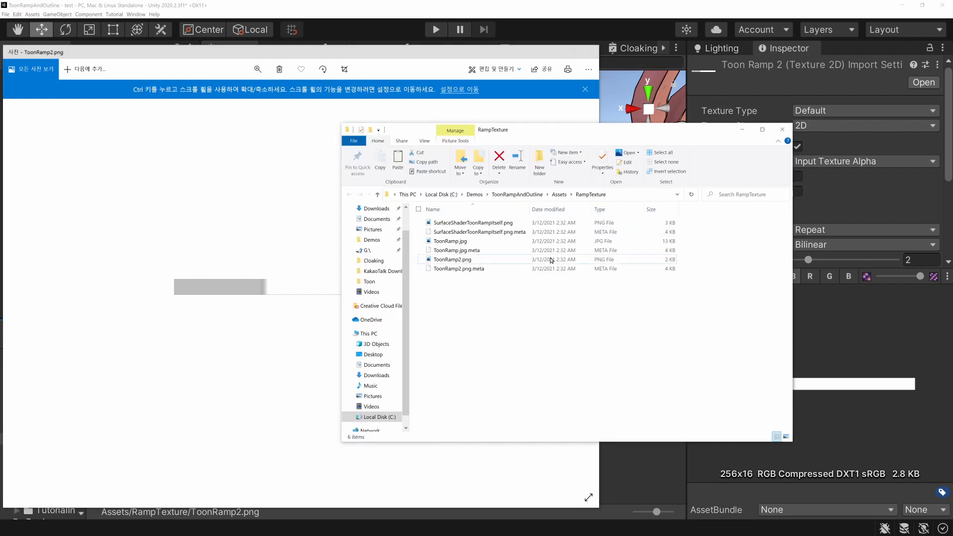
pyautogui.doubleClick(467, 223)
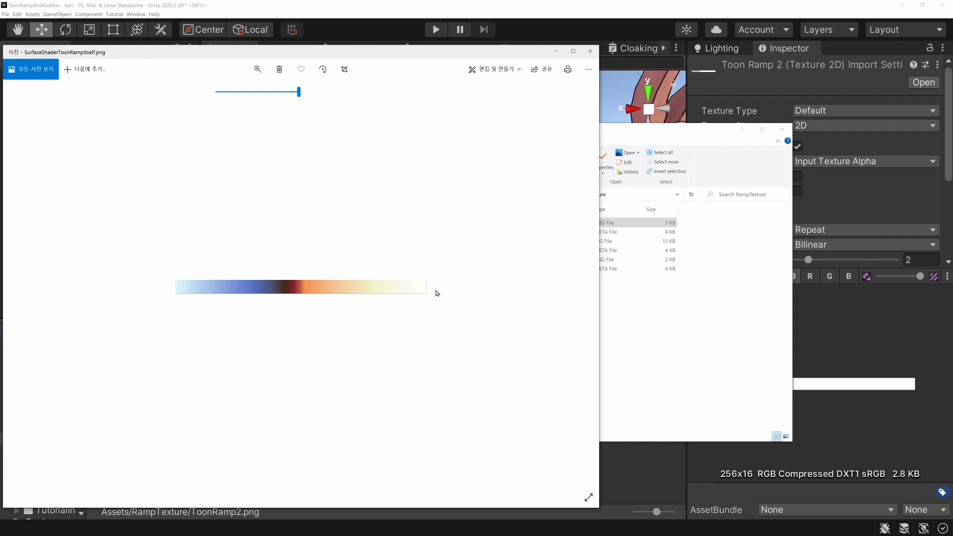
pyautogui.click(637, 323)
pyautogui.doubleClick(467, 242)
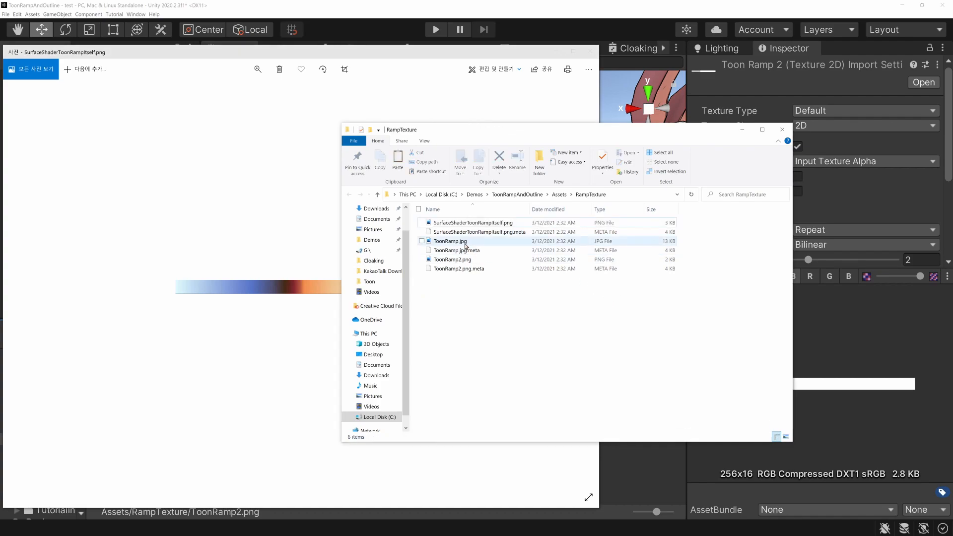
pyautogui.click(258, 70)
pyautogui.moveTo(217, 92); pyautogui.dragTo(331, 96)
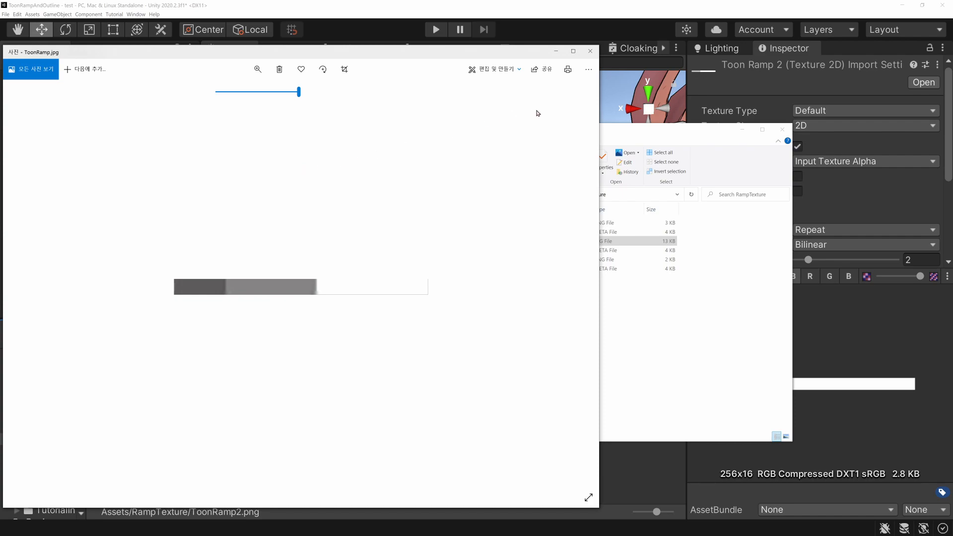
pyautogui.click(592, 53)
# Maximize the ToonRamp graph, make room before the master nodes and add a Texture 2D property named RampMap.
pyautogui.click(676, 48)
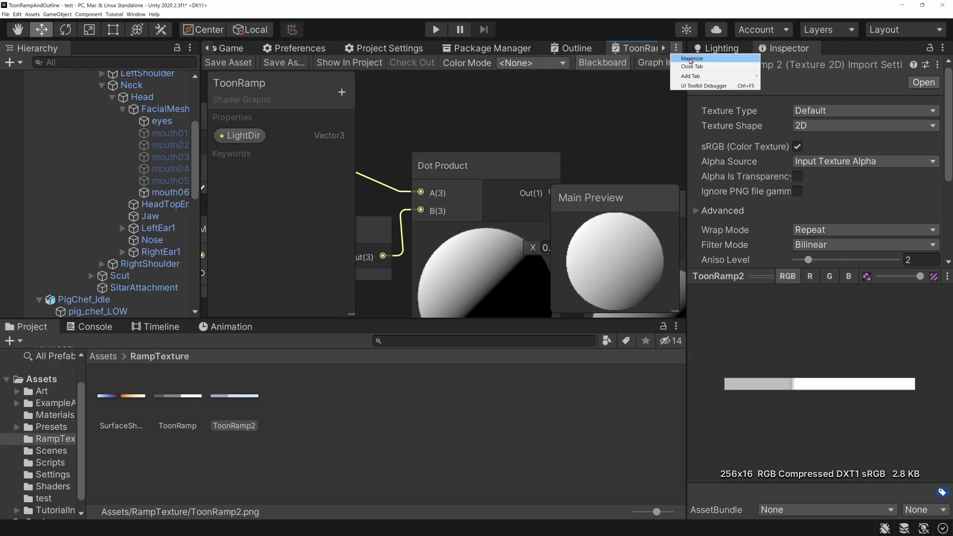
pyautogui.click(688, 59)
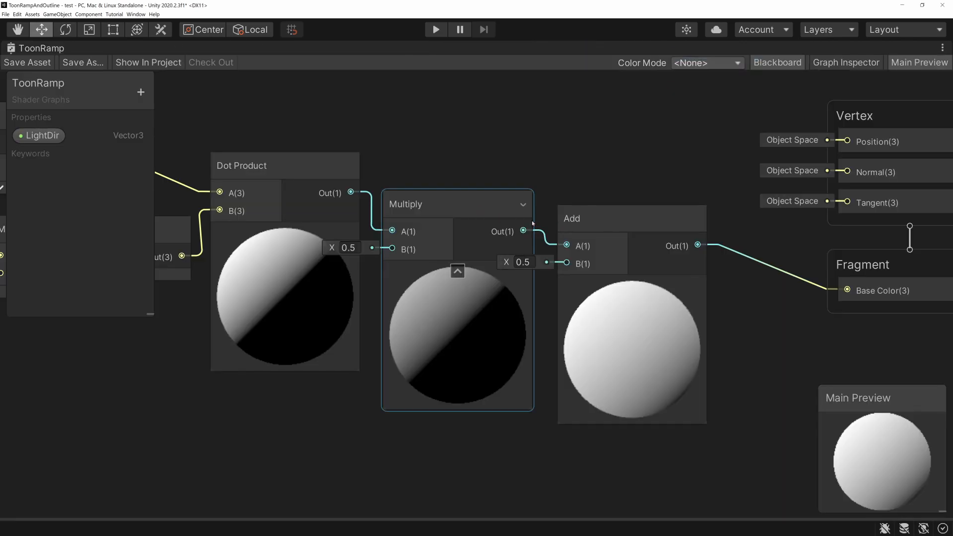
pyautogui.scroll(-4, 473, 170)
pyautogui.moveTo(633, 144); pyautogui.dragTo(851, 166)
pyautogui.click(140, 92)
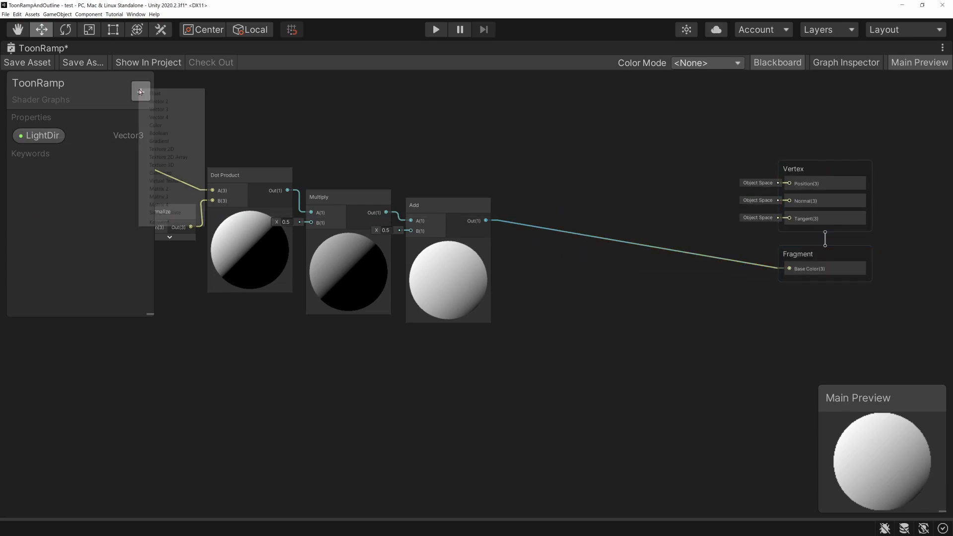
pyautogui.click(157, 149)
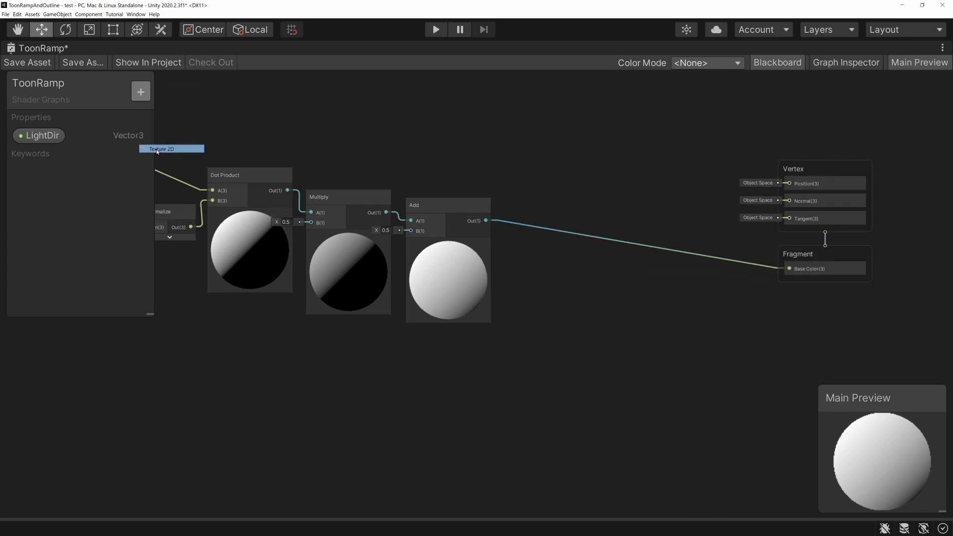
pyautogui.write('W')
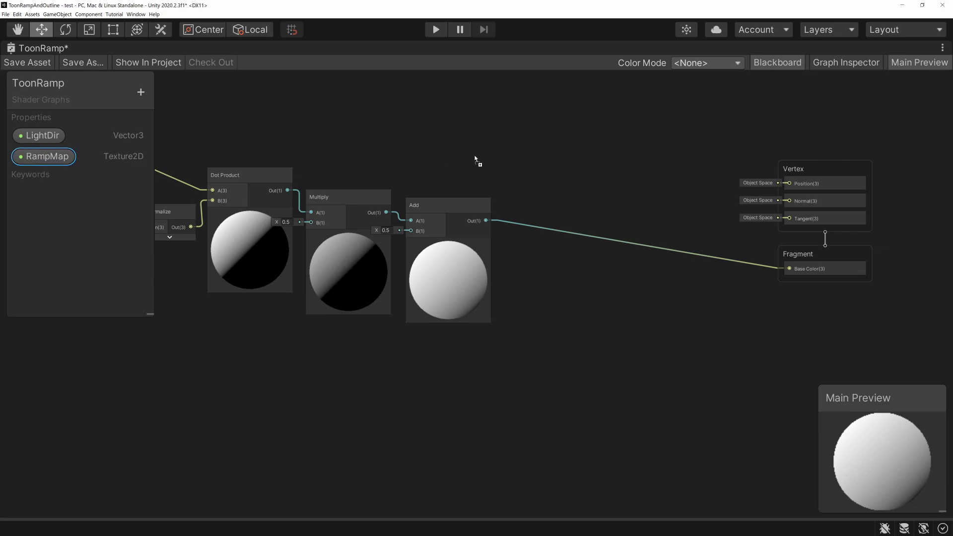
# Place the RampMap property in the graph and feed it into a new Sample Texture 2D node.
pyautogui.moveTo(476, 159); pyautogui.dragTo(598, 182)
pyautogui.write('sa')
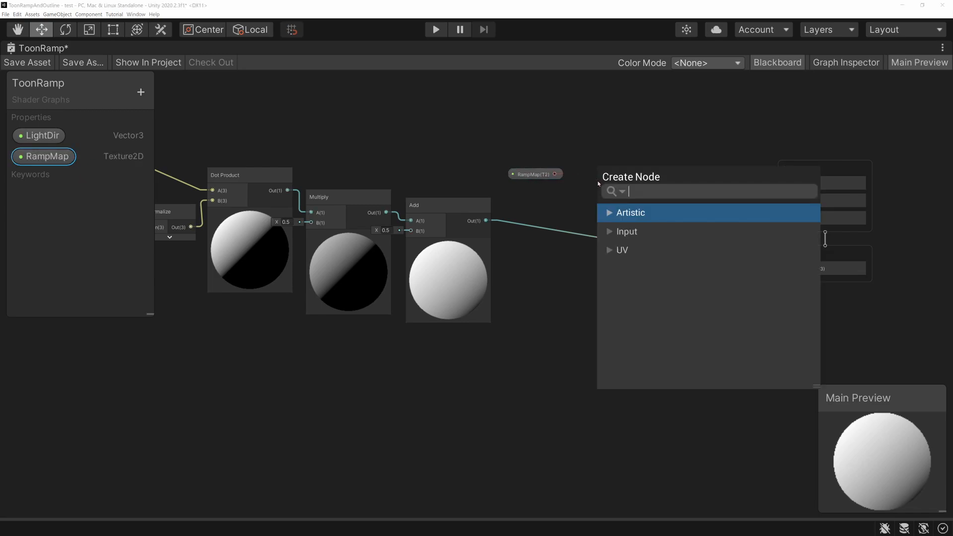
pyautogui.write('m')
pyautogui.press('Return')
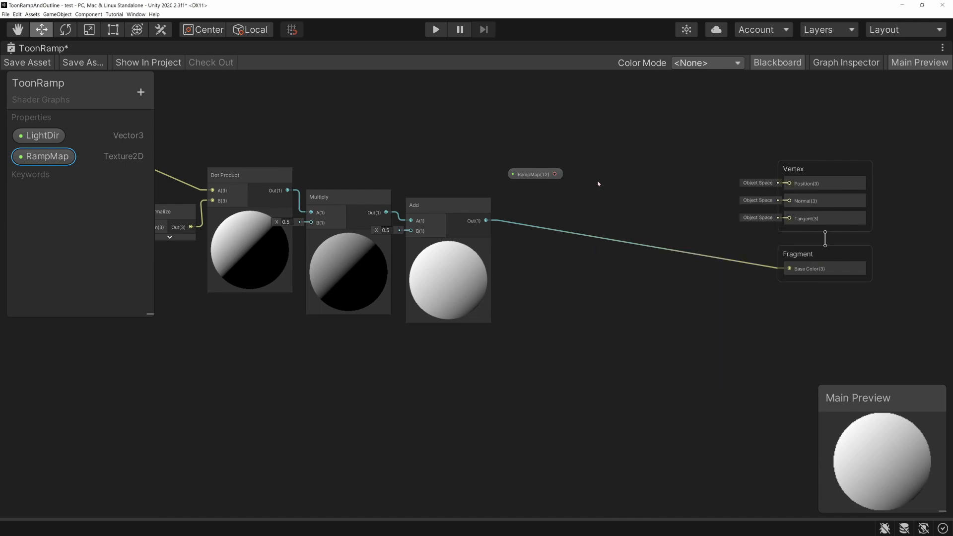
pyautogui.moveTo(610, 191); pyautogui.dragTo(626, 188)
# Create a Vector 2 node whose X input is fed by the Add node's output.
pyautogui.moveTo(486, 220); pyautogui.dragTo(545, 236)
pyautogui.write('vec')
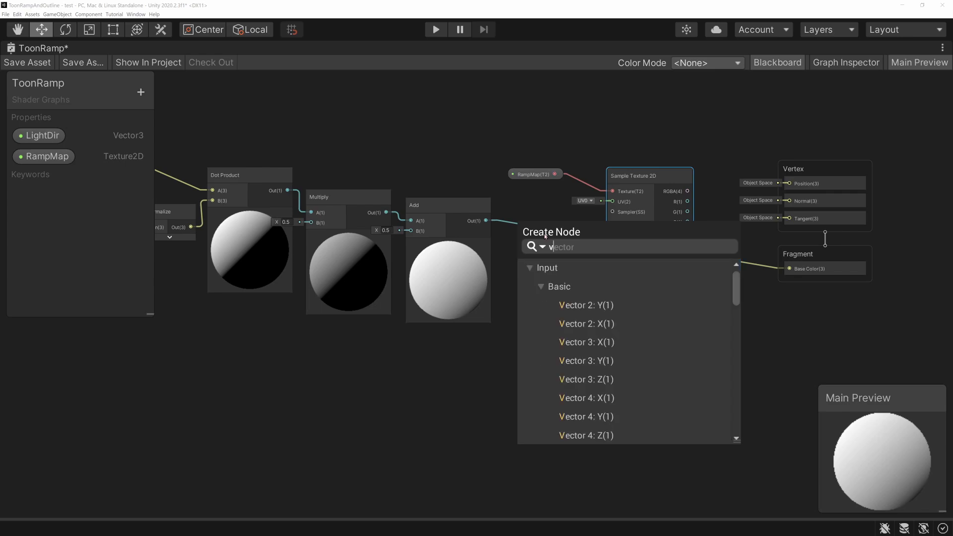
pyautogui.press('Down')
pyautogui.press('Down')
pyautogui.press('Down')
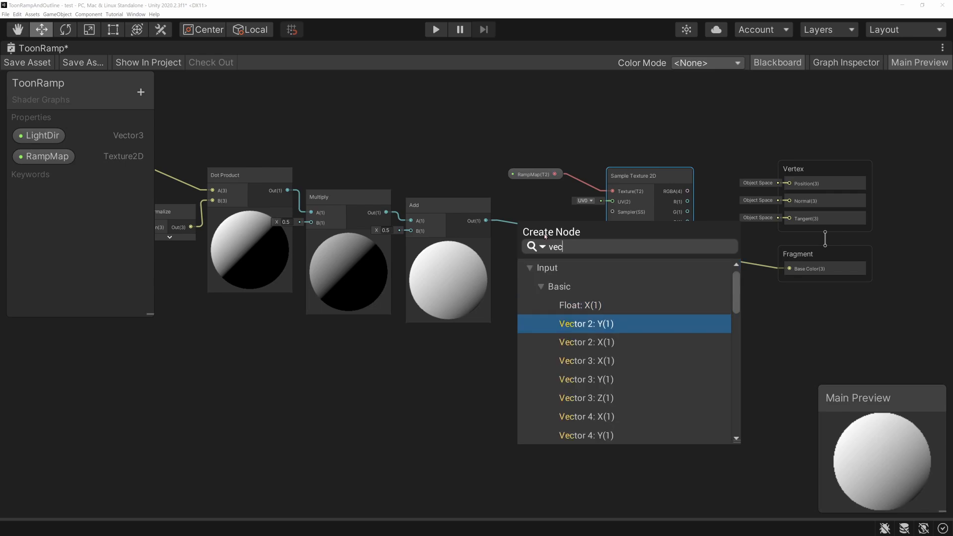
pyautogui.press('Up')
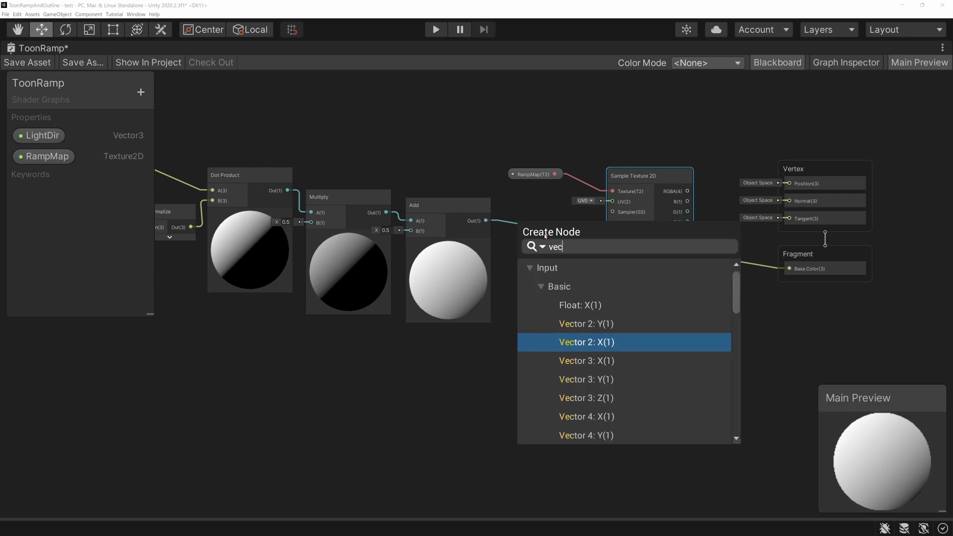
pyautogui.press('Return')
pyautogui.moveTo(530, 245); pyautogui.dragTo(537, 242)
# Set the Vector 2 node's Y to 0.5 and route it through the ramp sampler's UV and RGBA to Base Color.
pyautogui.click(498, 255)
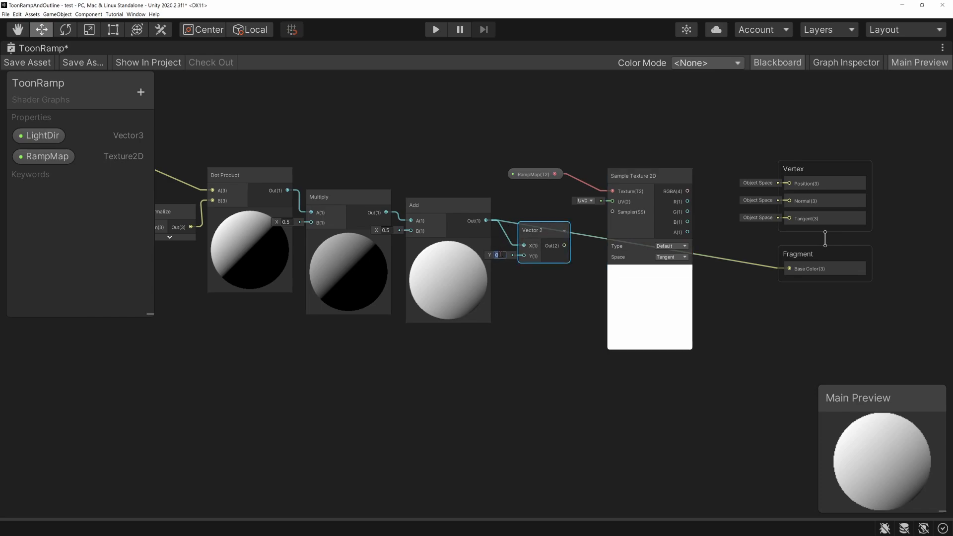
pyautogui.write('0.5')
pyautogui.moveTo(565, 246); pyautogui.dragTo(614, 202)
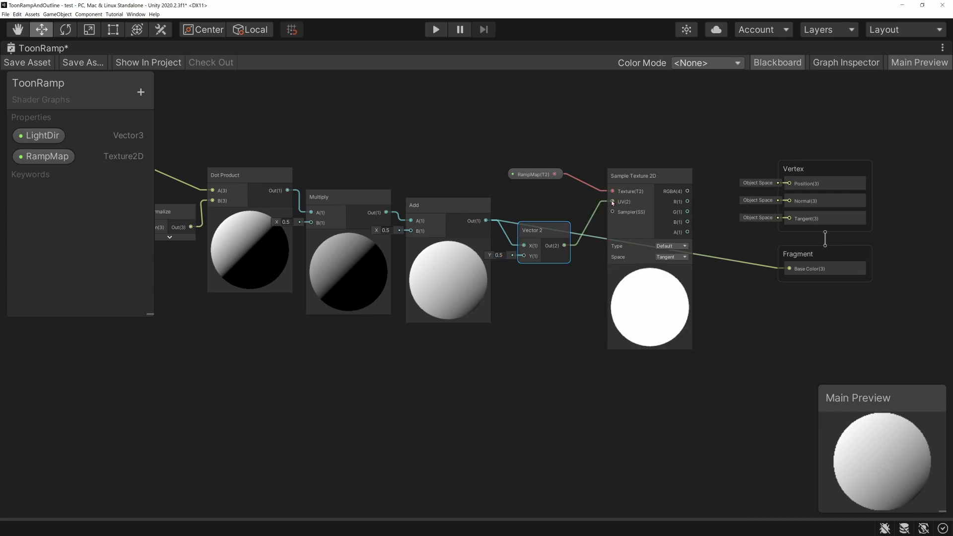
pyautogui.moveTo(688, 191); pyautogui.dragTo(790, 269)
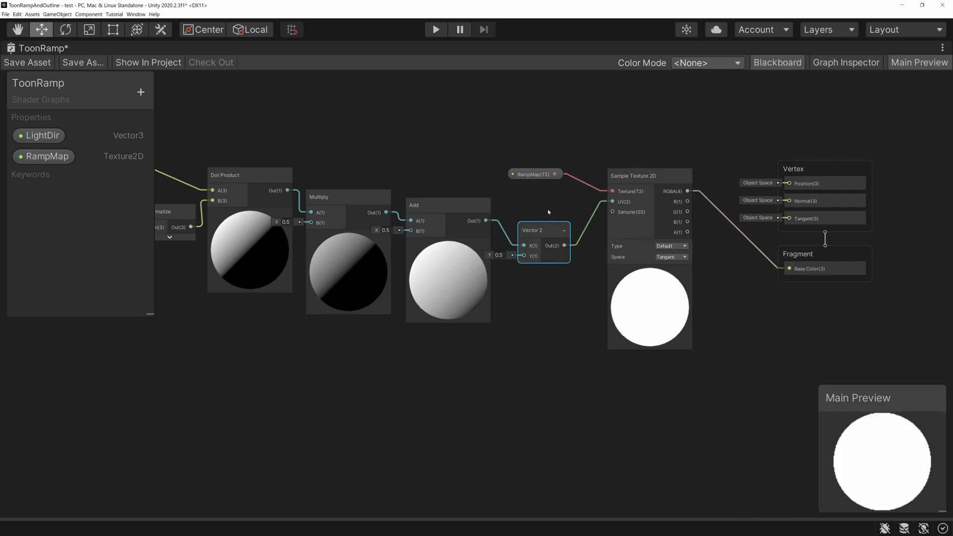
# Show the Graph Inspector and set the RampMap property's default texture to ToonRamp.
pyautogui.click(56, 156)
pyautogui.moveTo(577, 323); pyautogui.dragTo(296, 298, button='middle')
pyautogui.scroll(2, 493, 323)
pyautogui.click(846, 63)
pyautogui.moveTo(507, 93); pyautogui.dragTo(867, 76)
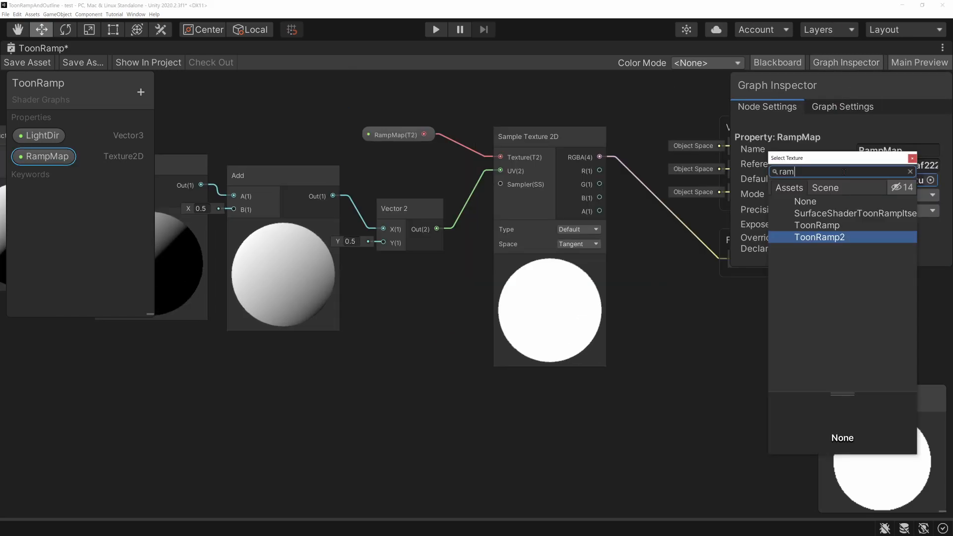
pyautogui.doubleClick(824, 227)
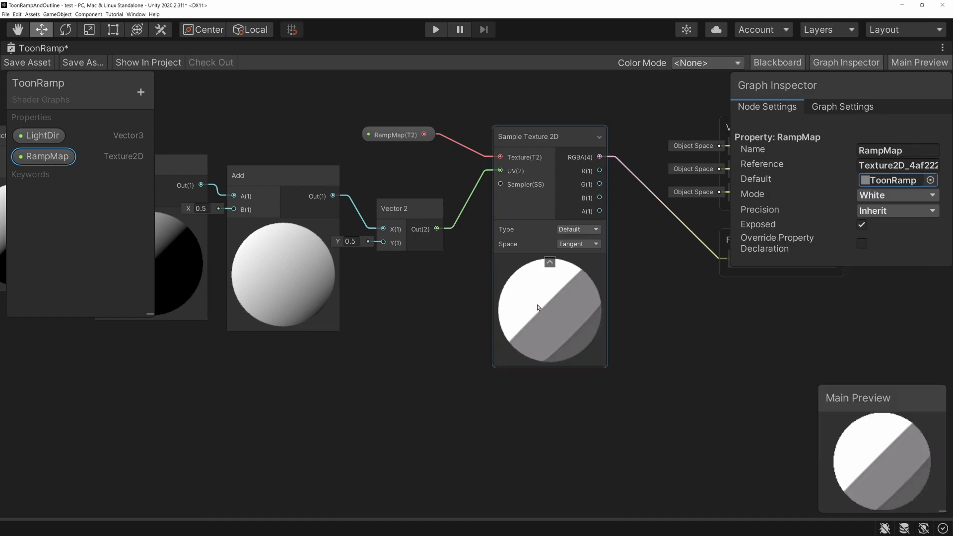
pyautogui.scroll(3, 579, 335)
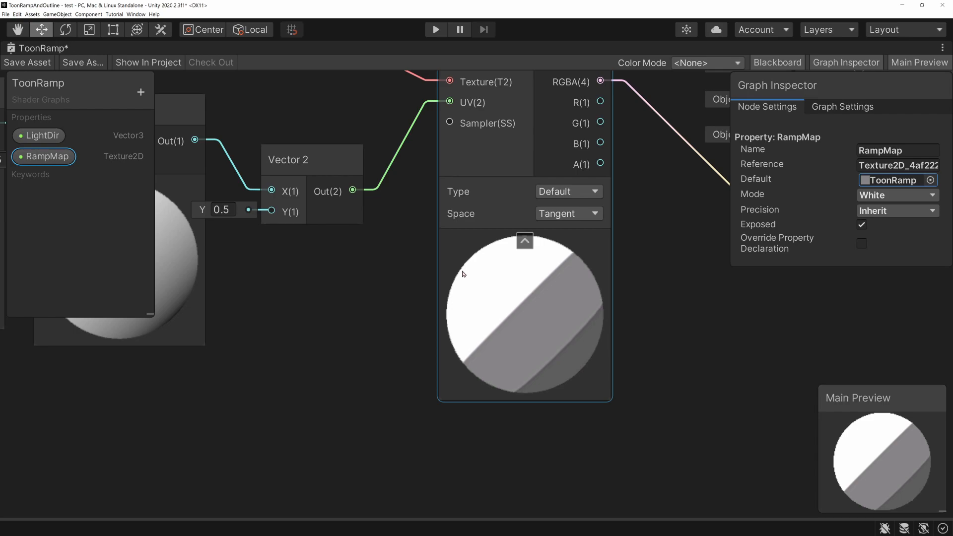
pyautogui.moveTo(478, 258)
# Add a Texture 2D property named BaseMap to the ToonRamp graph.
pyautogui.click(140, 92)
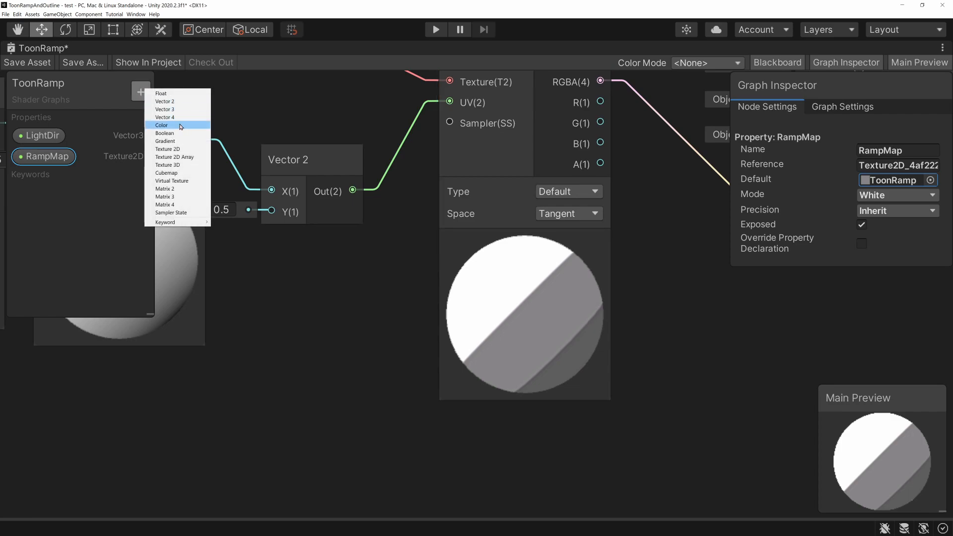
pyautogui.click(182, 149)
pyautogui.write('Ba')
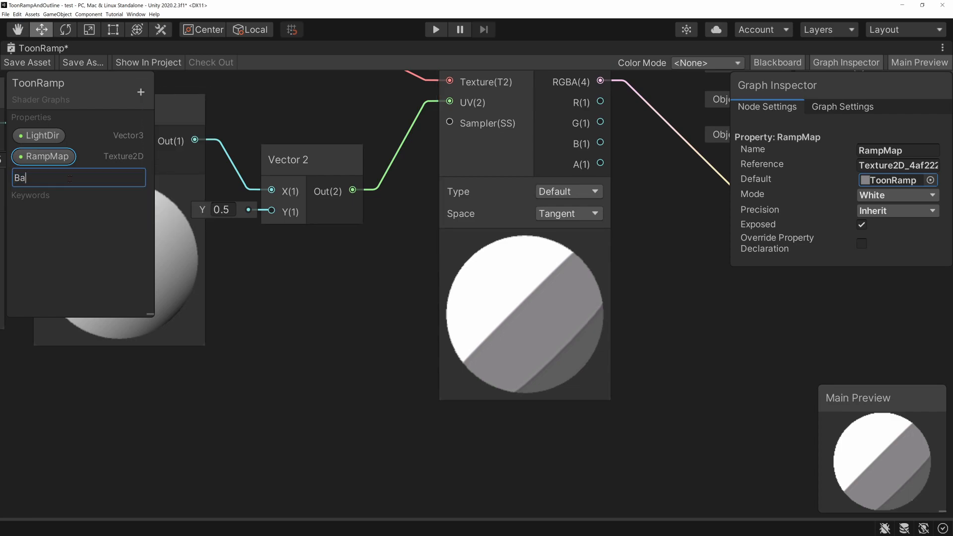
pyautogui.write('seMap')
pyautogui.press('Return')
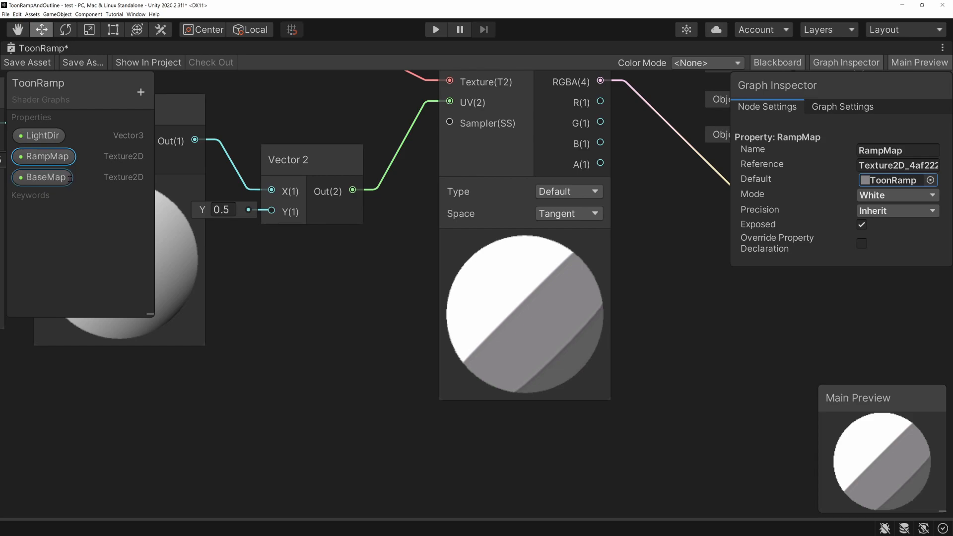
# Place the BaseMap property below the ramp sampler and feed it into a new Sample Texture 2D node.
pyautogui.moveTo(69, 179); pyautogui.dragTo(471, 430)
pyautogui.write('sam')
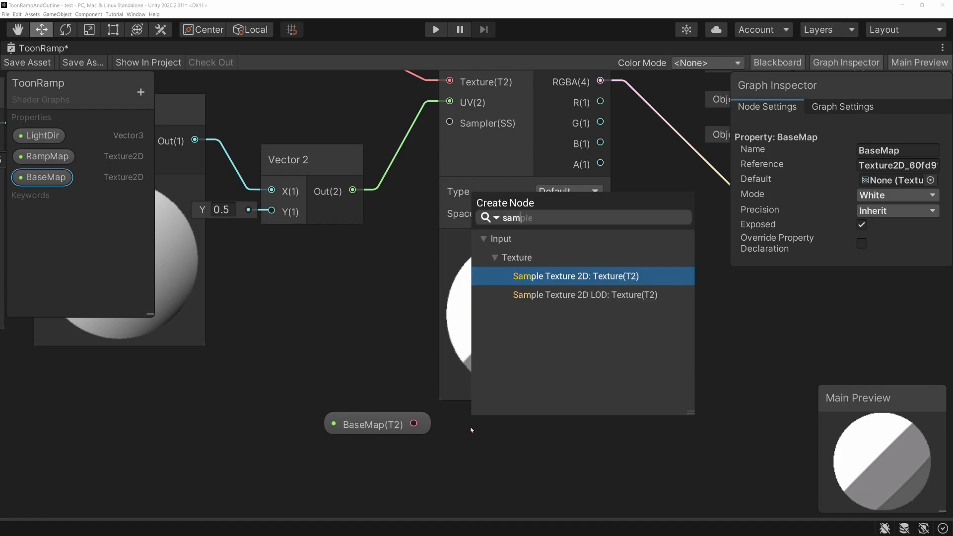
pyautogui.press('Return')
# Create a Multiply node whose B input is fed by the BaseMap sampler's RGBA output.
pyautogui.scroll(-5, 386, 315)
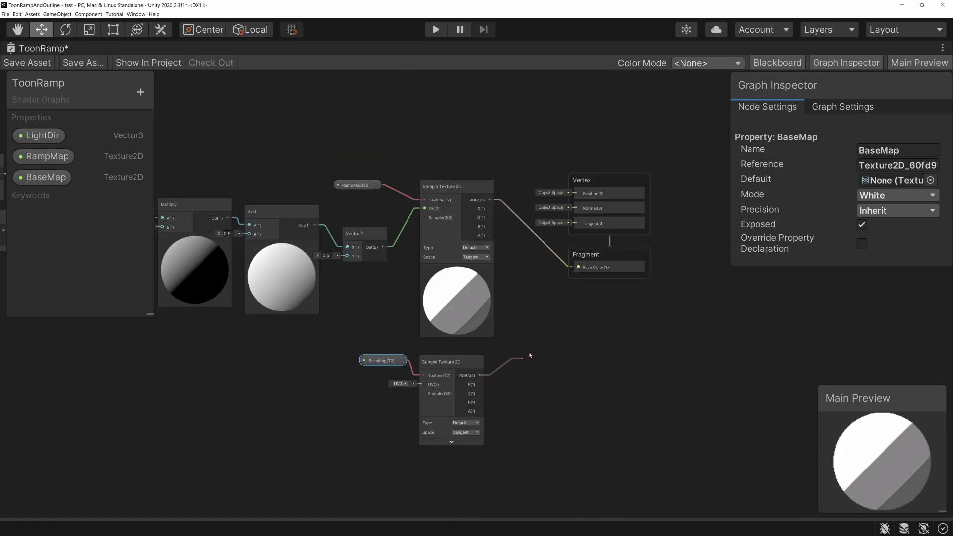
pyautogui.press('space')
pyautogui.write('mul')
pyautogui.press('Return')
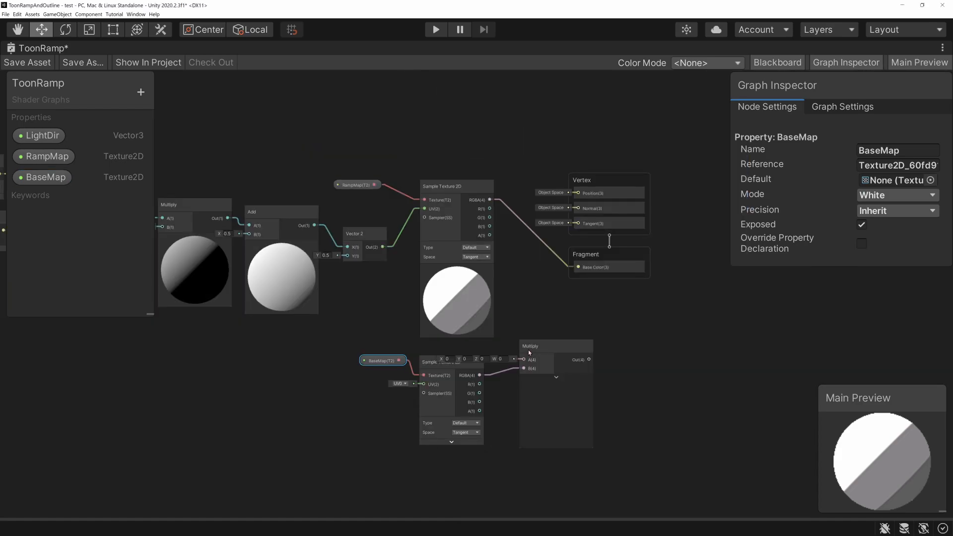
# Multiply the ramp sample with the base map sample, feed the result into the Fragment's Base Color, and save the graph.
pyautogui.moveTo(490, 199); pyautogui.dragTo(578, 267)
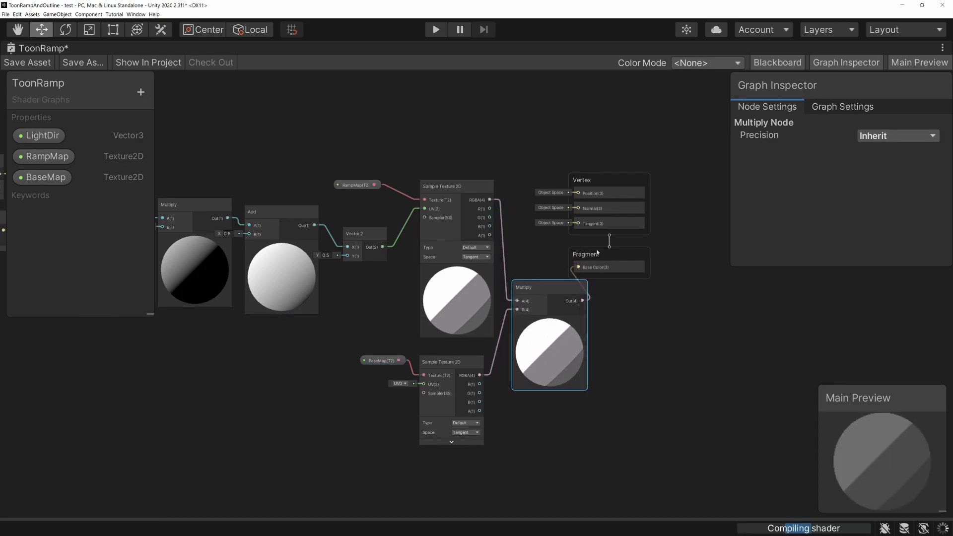
pyautogui.click(598, 145)
pyautogui.click(630, 175)
pyautogui.moveTo(632, 177); pyautogui.dragTo(680, 207)
pyautogui.click(650, 364)
pyautogui.click(28, 63)
pyautogui.moveTo(370, 159); pyautogui.dragTo(404, 158, button='middle')
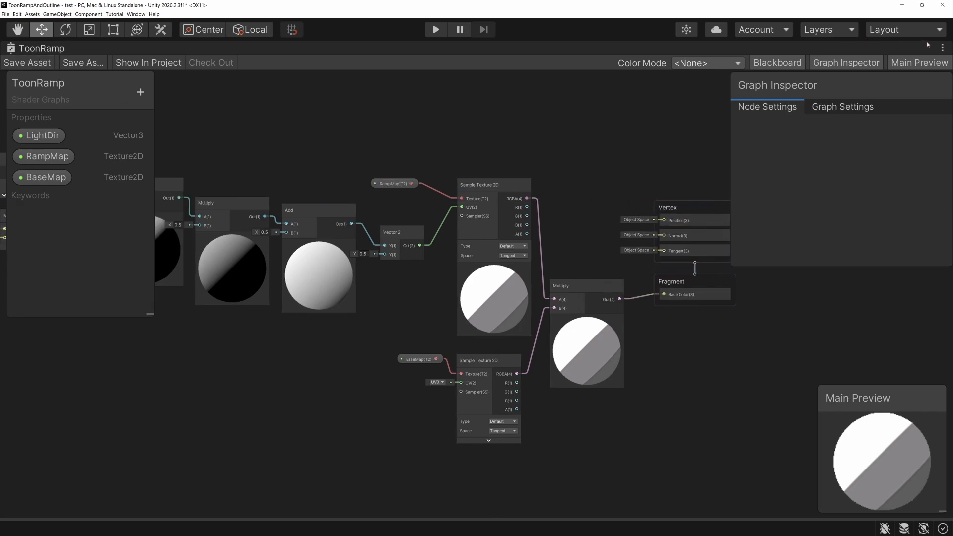
# Return to the Scene view and assign ToonRamp2 as the RampMap of the pig chef's material.
pyautogui.click(943, 48)
pyautogui.click(882, 59)
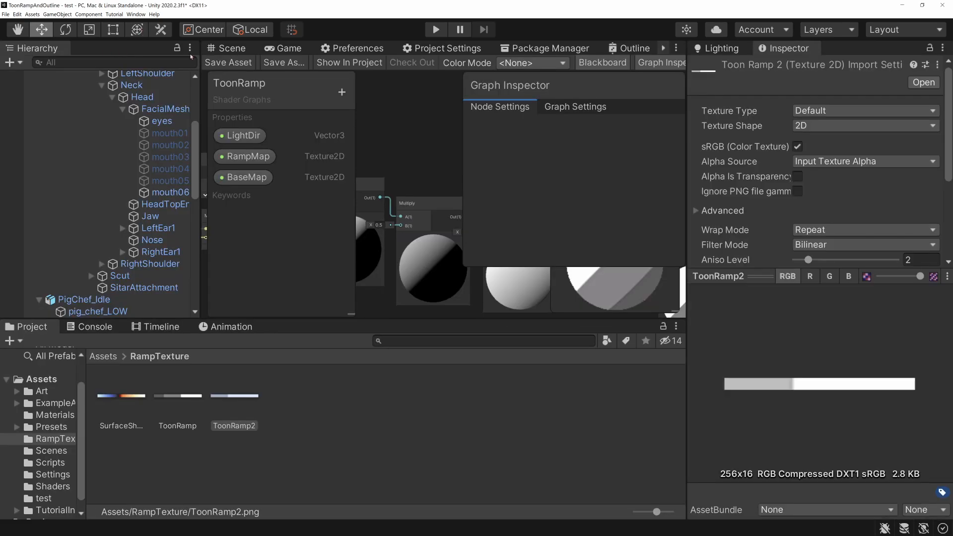
pyautogui.click(232, 49)
pyautogui.click(482, 197)
pyautogui.click(482, 197)
pyautogui.scroll(-5, 815, 348)
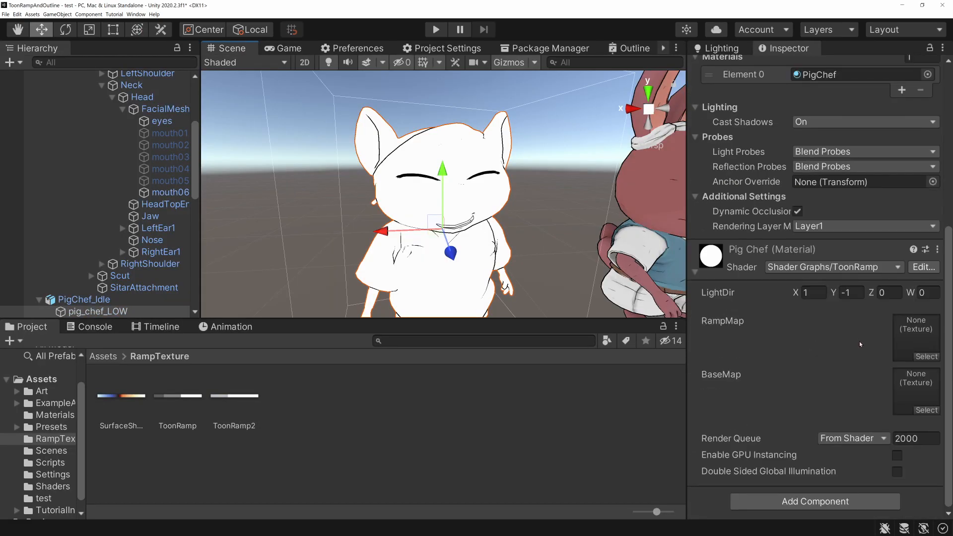
pyautogui.moveTo(225, 397)
pyautogui.mouseDown()
pyautogui.moveTo(596, 358)
pyautogui.moveTo(916, 337)
pyautogui.mouseUp()
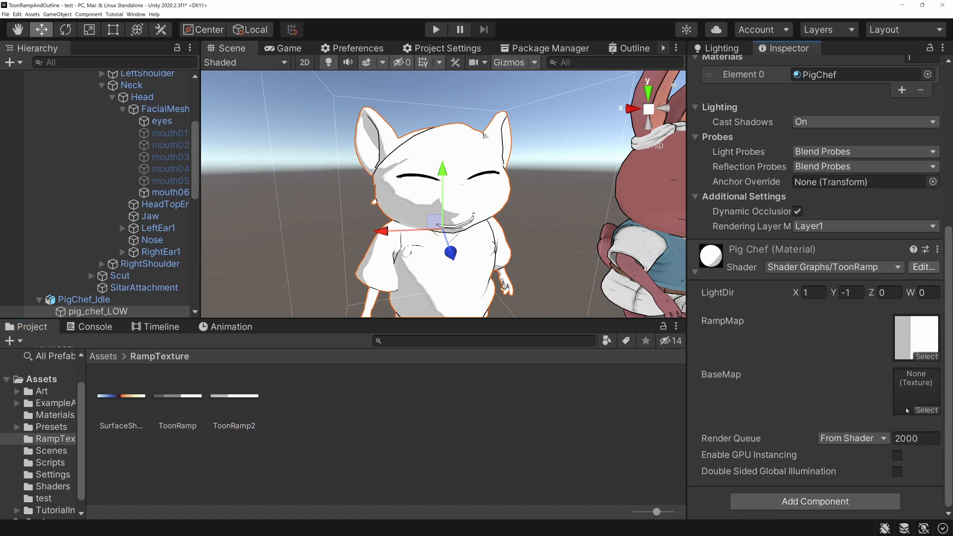
# Set the BaseMap of the Pig Chef material to the Pig_Albedo texture.
pyautogui.click(927, 411)
pyautogui.scroll(-8, 888, 310)
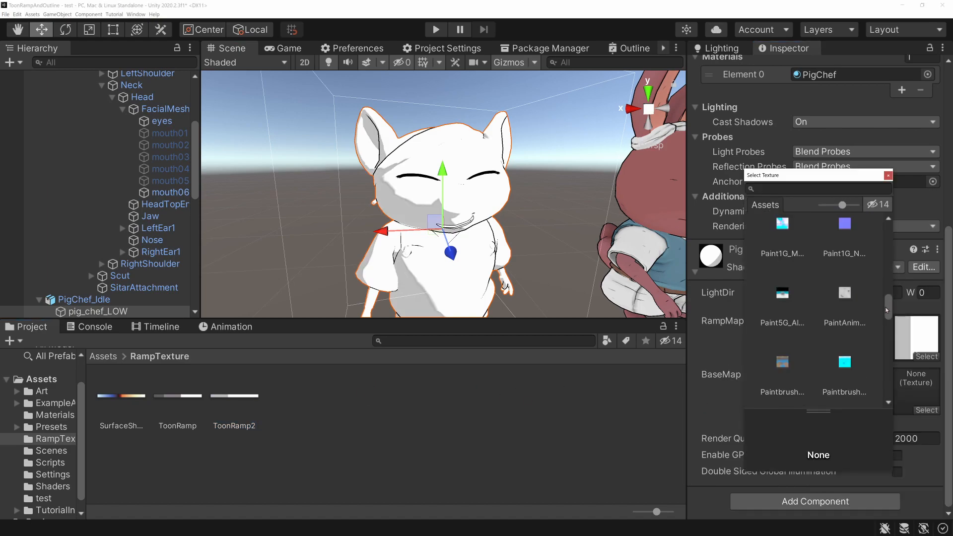
pyautogui.scroll(-3, 888, 310)
pyautogui.click(785, 269)
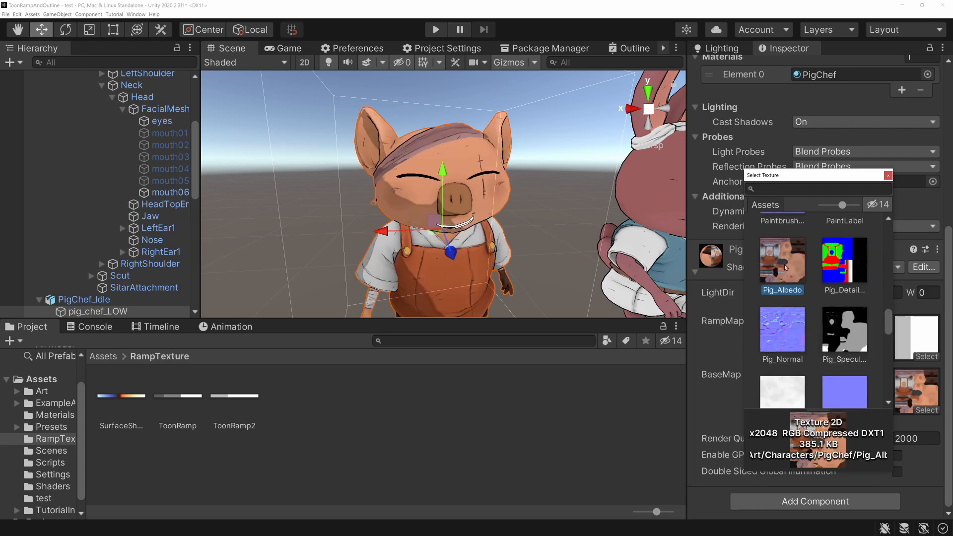
pyautogui.click(564, 247)
pyautogui.keyDown('alt'); pyautogui.moveTo(564, 247); pyautogui.dragTo(378, 245); pyautogui.keyUp('alt')
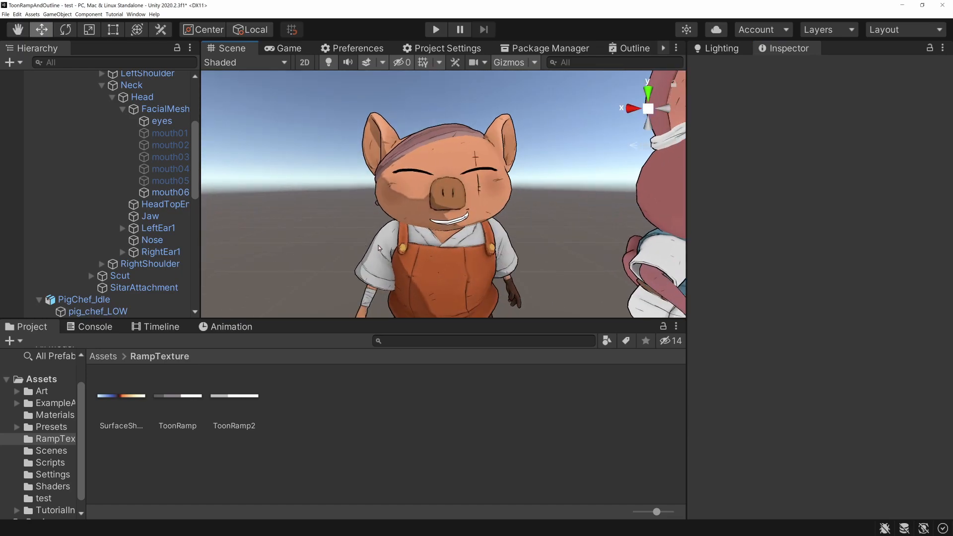
# Try the blue-to-orange gradient as the pig's RampMap, view it from several angles, and put ToonRamp2 back.
pyautogui.click(412, 193)
pyautogui.click(412, 202)
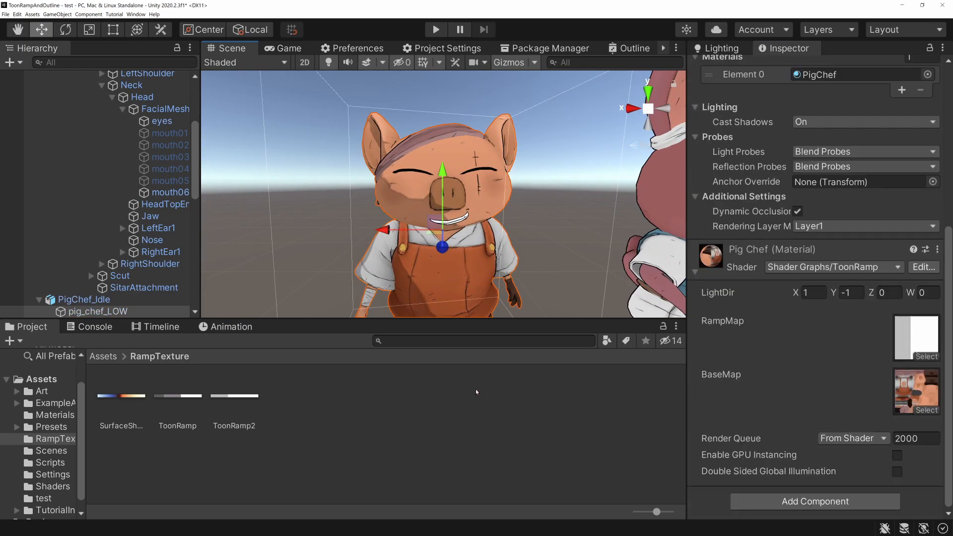
pyautogui.moveTo(118, 398); pyautogui.dragTo(886, 346)
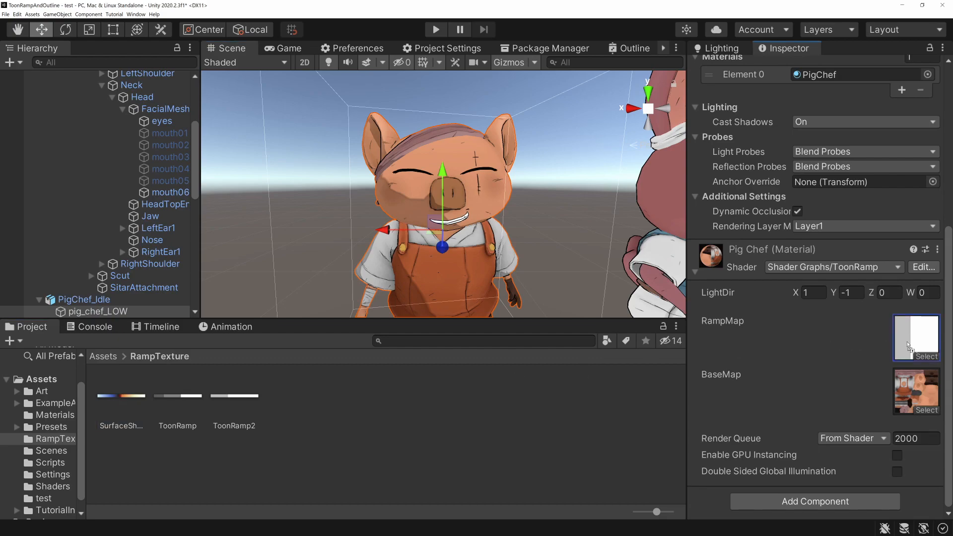
pyautogui.keyDown('alt'); pyautogui.moveTo(275, 219); pyautogui.dragTo(326, 210); pyautogui.keyUp('alt')
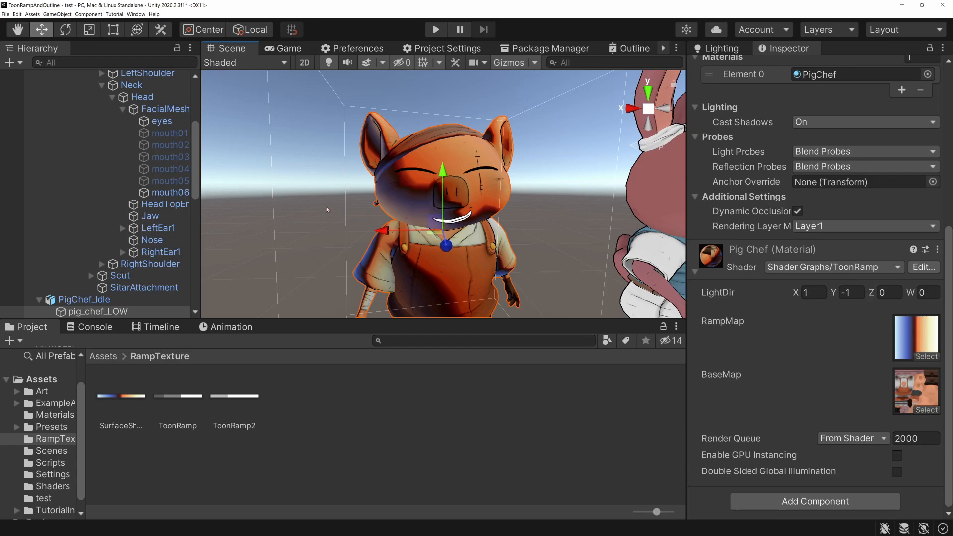
pyautogui.moveTo(327, 209)
pyautogui.keyDown('alt'); pyautogui.mouseDown()
pyautogui.moveTo(161, 405)
pyautogui.moveTo(913, 338)
pyautogui.mouseUp(); pyautogui.keyUp('alt')
pyautogui.keyDown('alt'); pyautogui.moveTo(523, 201); pyautogui.dragTo(439, 213); pyautogui.keyUp('alt')
pyautogui.moveTo(234, 398)
pyautogui.mouseDown()
pyautogui.moveTo(664, 370)
pyautogui.moveTo(907, 341)
pyautogui.mouseUp()
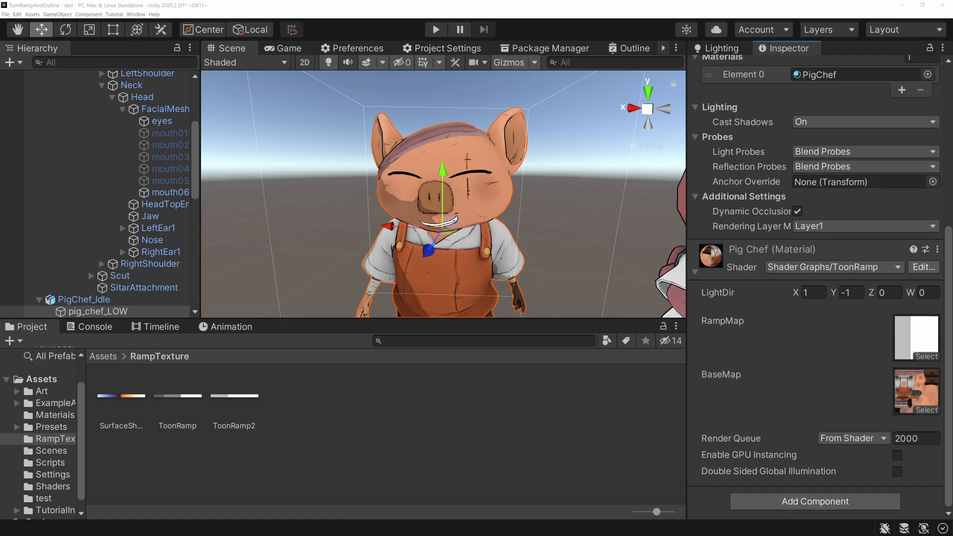
# Switch the shader of the rabbit's Bard Hare material to Shader Graphs/ToonRamp.
pyautogui.moveTo(593, 222); pyautogui.dragTo(436, 221, button='middle')
pyautogui.scroll(-4, 437, 222)
pyautogui.click(459, 166)
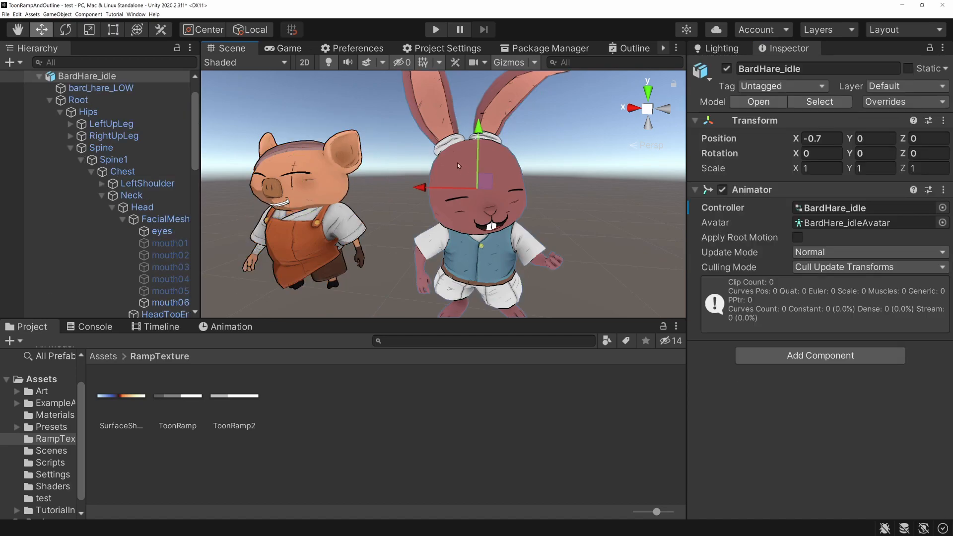
pyautogui.click(457, 162)
pyautogui.scroll(-5, 865, 363)
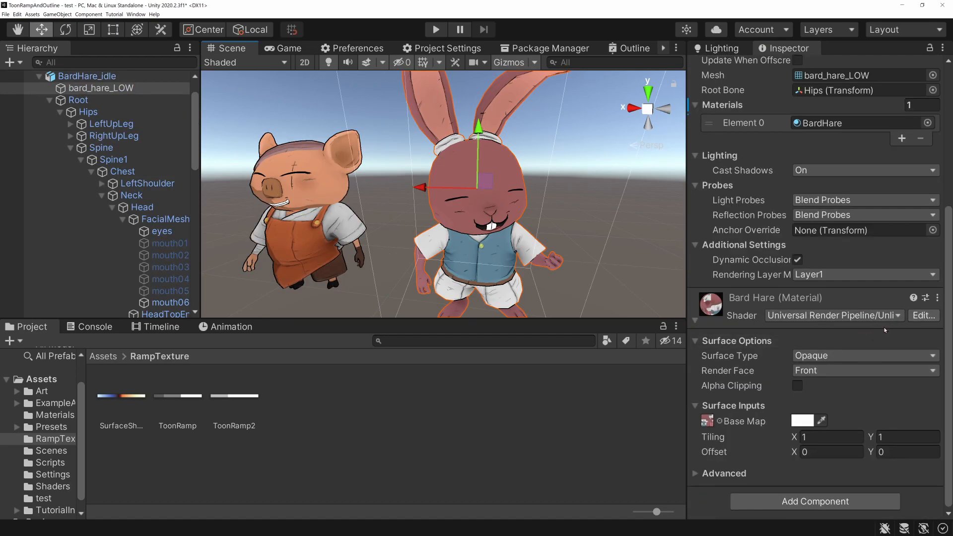
pyautogui.click(874, 316)
pyautogui.click(841, 454)
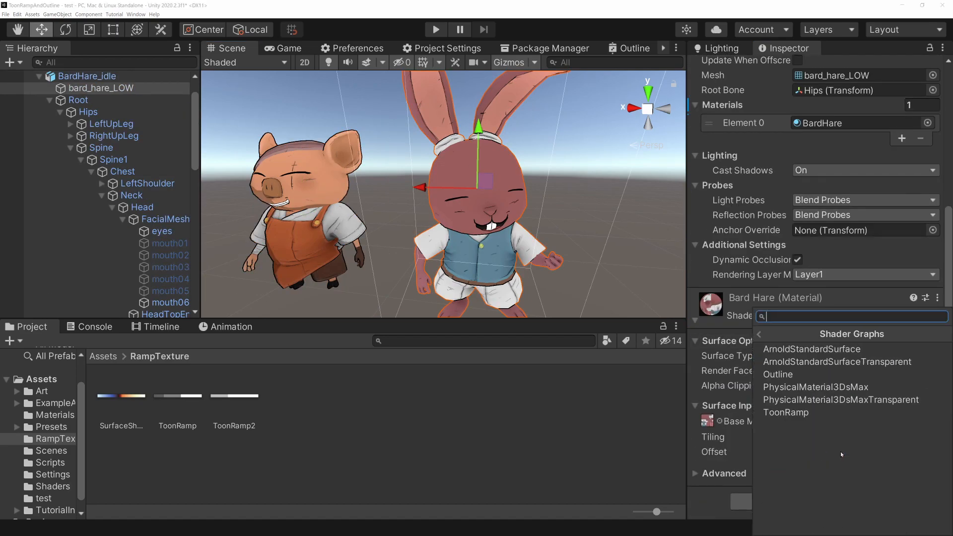
pyautogui.click(794, 413)
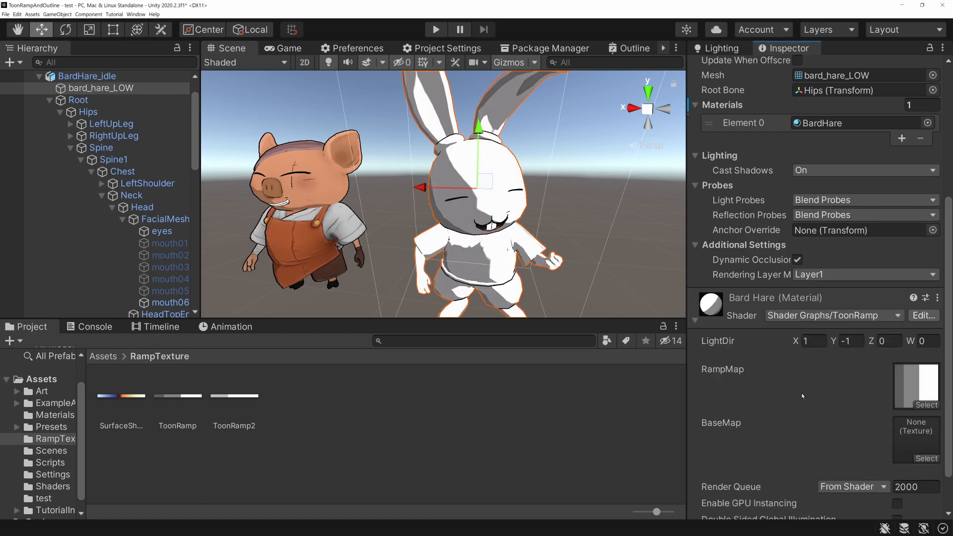
# Set the BaseMap of the Bard Hare material to the hare's color texture.
pyautogui.click(927, 458)
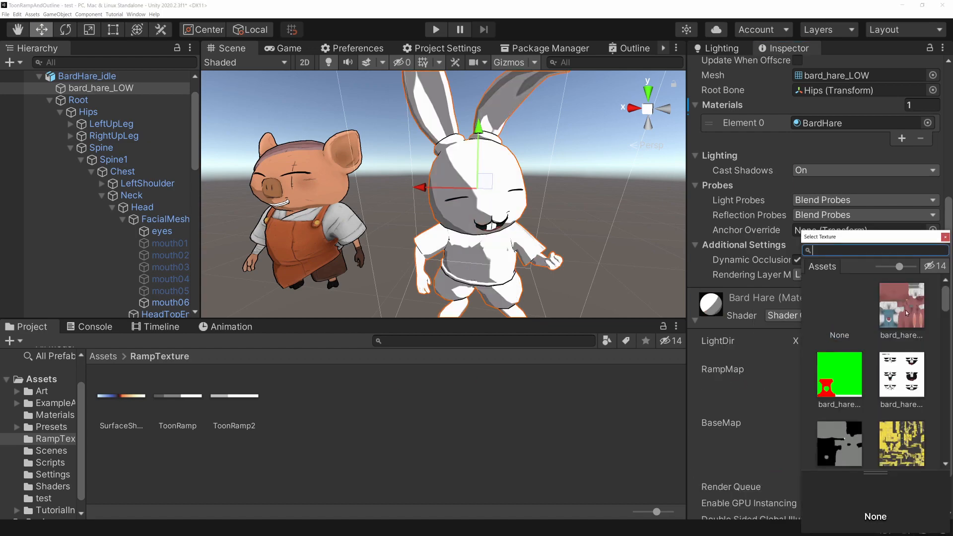
pyautogui.doubleClick(898, 321)
pyautogui.click(377, 220)
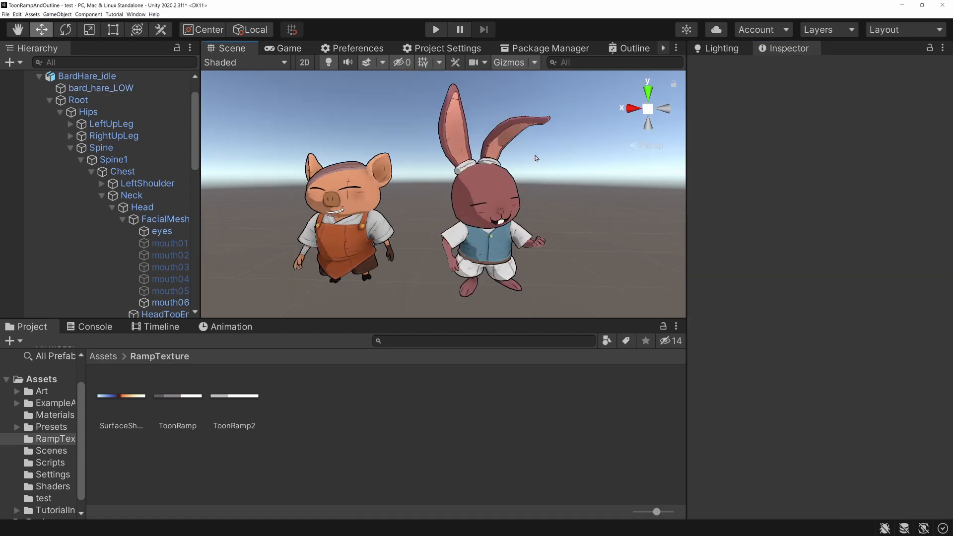
pyautogui.keyDown('alt'); pyautogui.moveTo(531, 169); pyautogui.dragTo(598, 173); pyautogui.keyUp('alt')
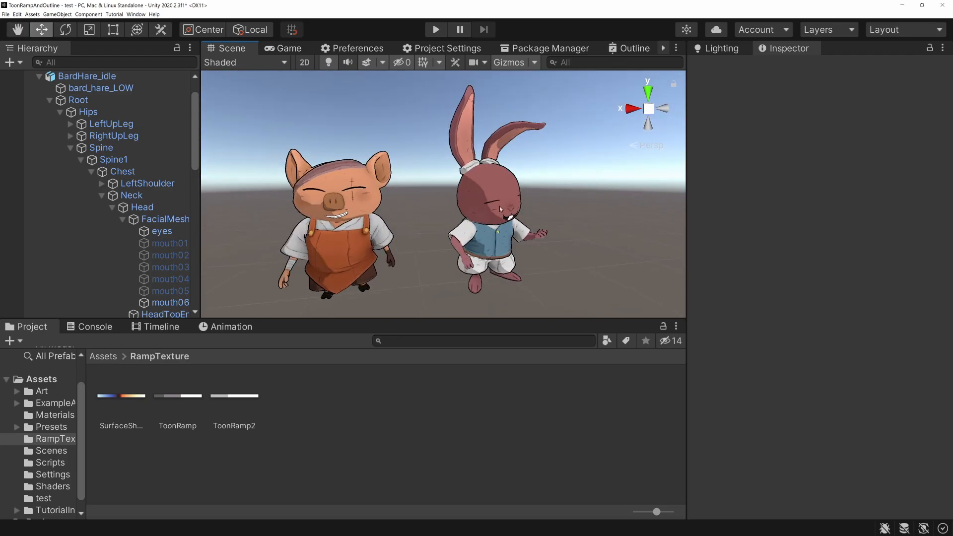
# Collapse both character hierarchies and set the Directional Light's Y rotation to about -258.6.
pyautogui.click(39, 76)
pyautogui.scroll(2, 100, 124)
pyautogui.click(38, 124)
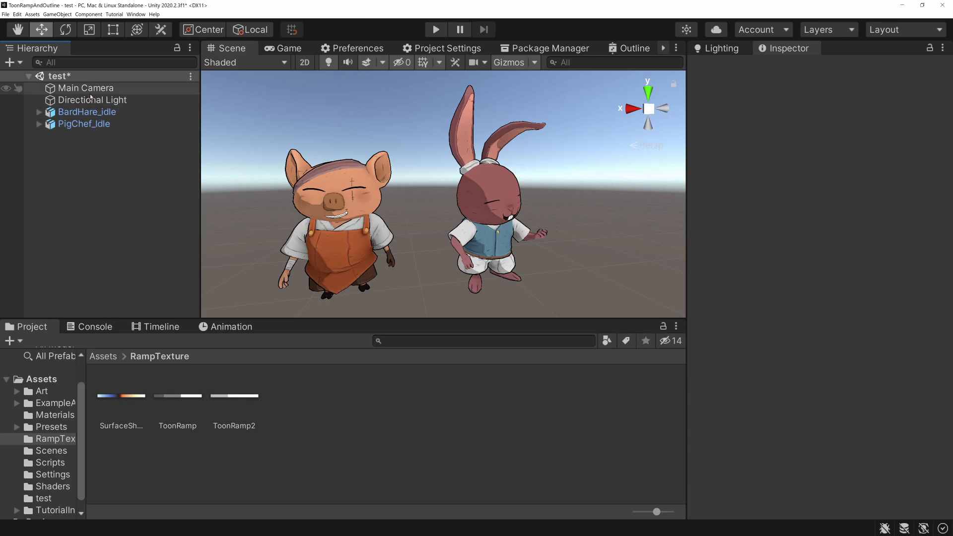
pyautogui.click(90, 98)
pyautogui.press('f')
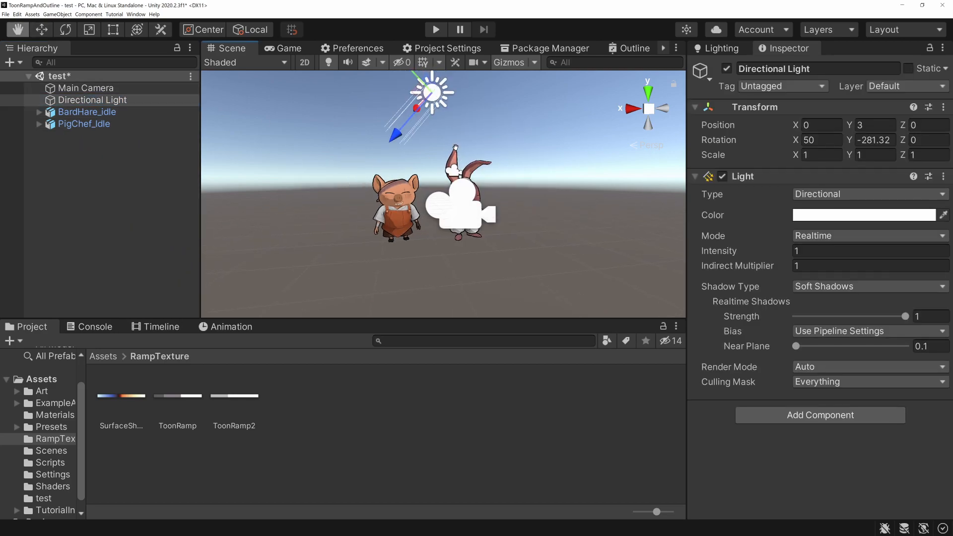
pyautogui.moveTo(456, 146); pyautogui.dragTo(457, 165, button='middle')
pyautogui.moveTo(850, 141)
pyautogui.mouseDown()
pyautogui.moveTo(820, 141)
pyautogui.moveTo(908, 151)
pyautogui.mouseUp()
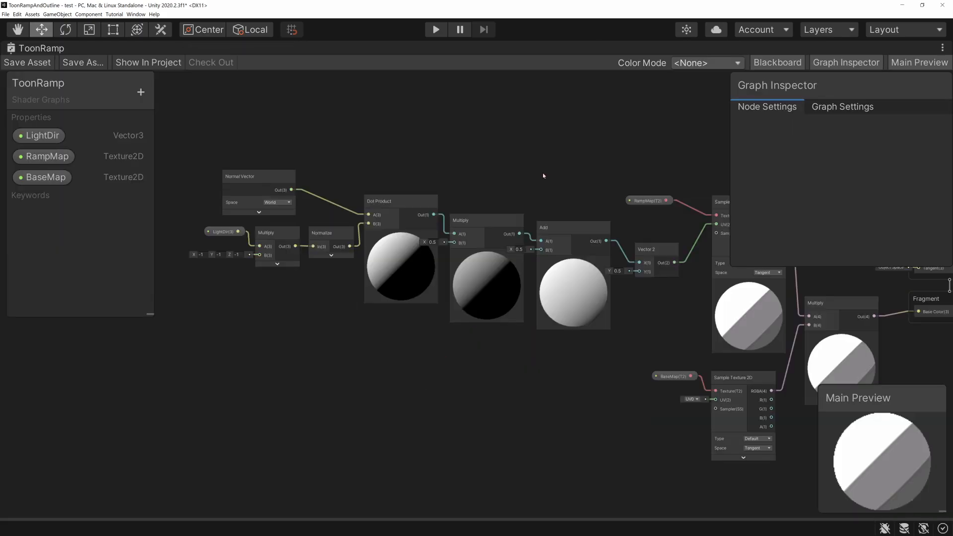
pyautogui.scroll(3, 419, 182)
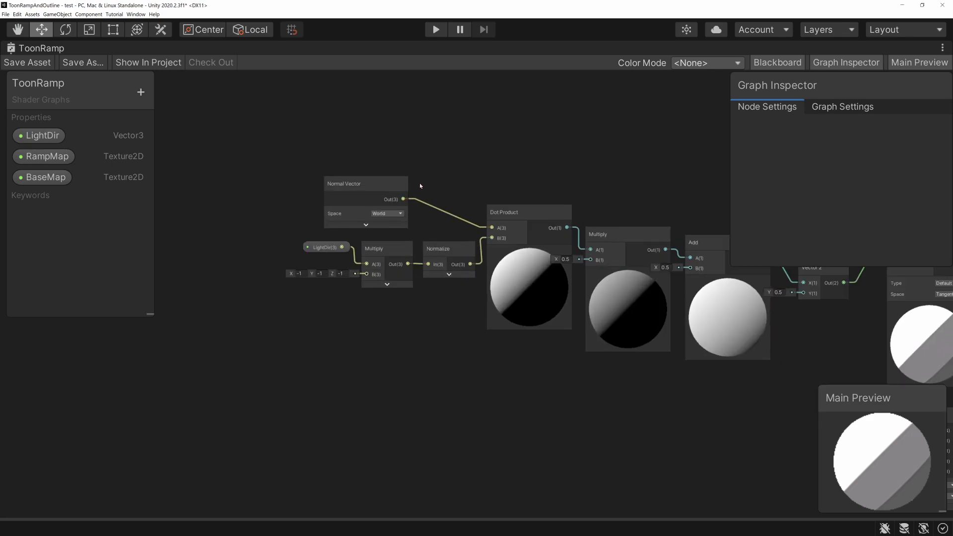
pyautogui.click(303, 268)
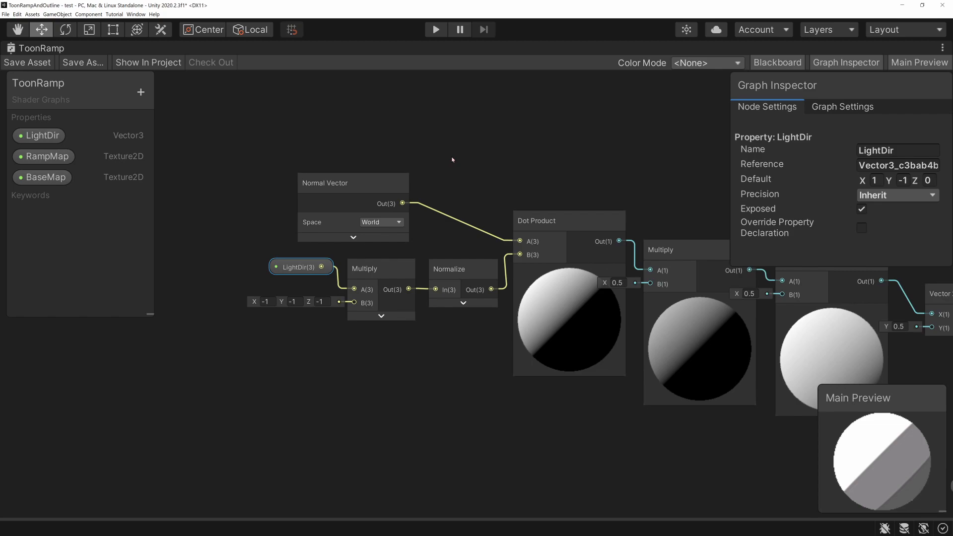
pyautogui.moveTo(456, 175); pyautogui.dragTo(450, 171, button='middle')
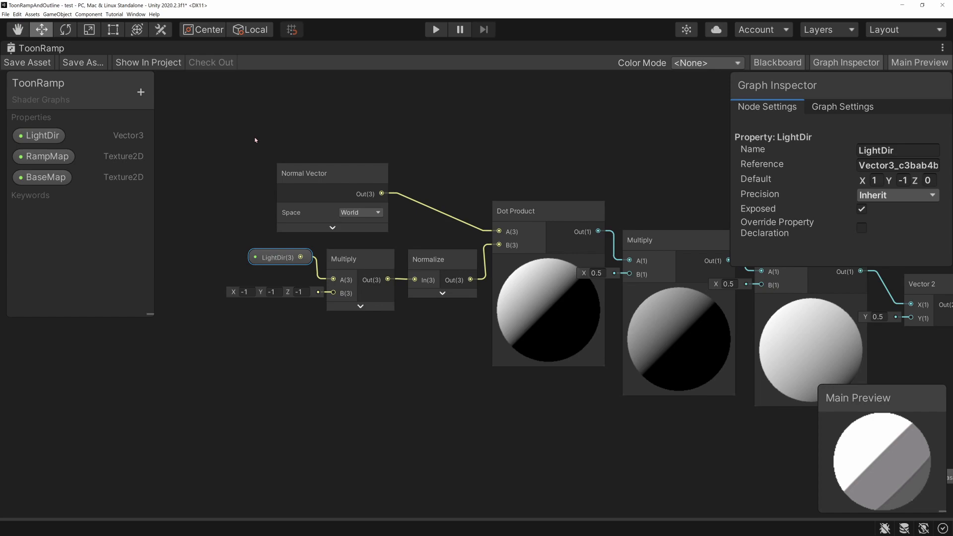
pyautogui.rightClick(421, 144)
pyautogui.click(428, 146)
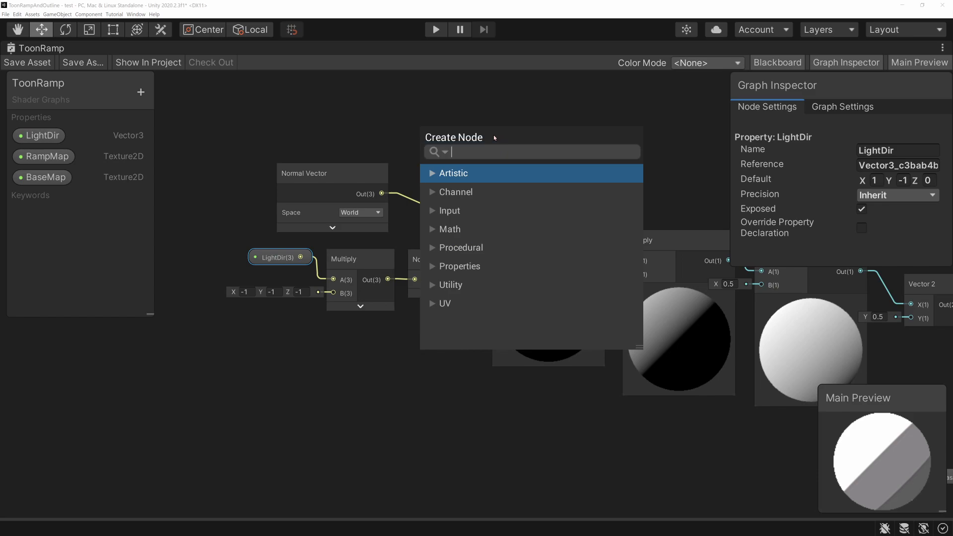
pyautogui.write('cu')
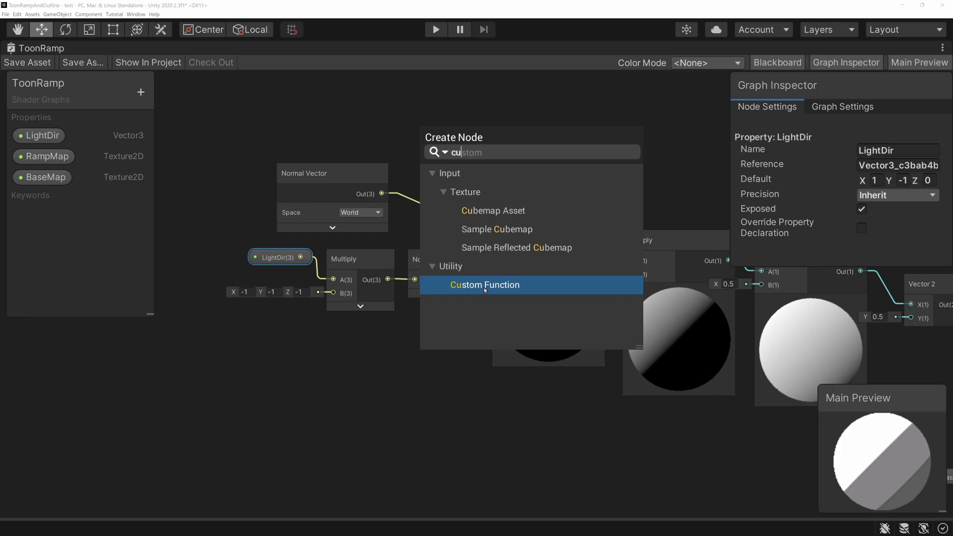
pyautogui.click(320, 361)
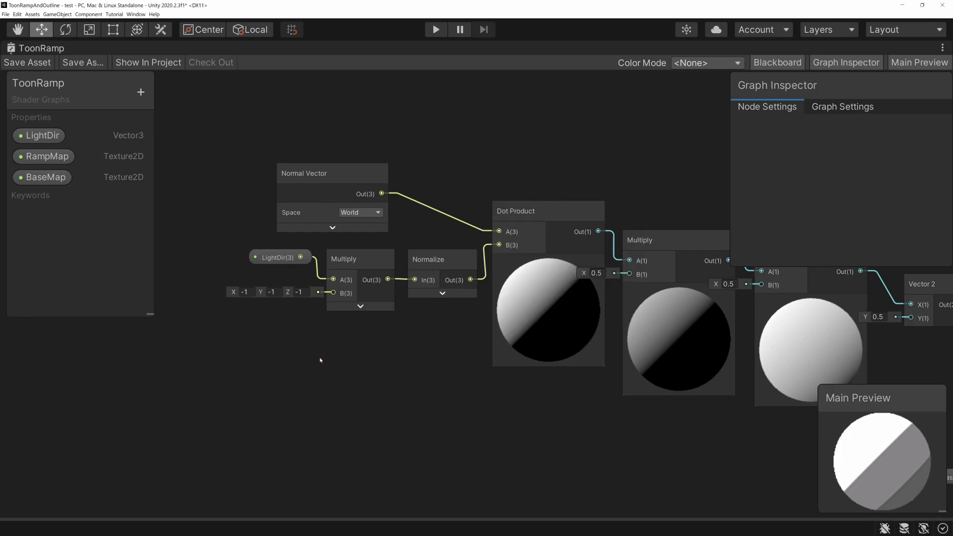
# Change the reference name of the LightDir property in the ToonRamp graph to _LightDir.
pyautogui.click(39, 141)
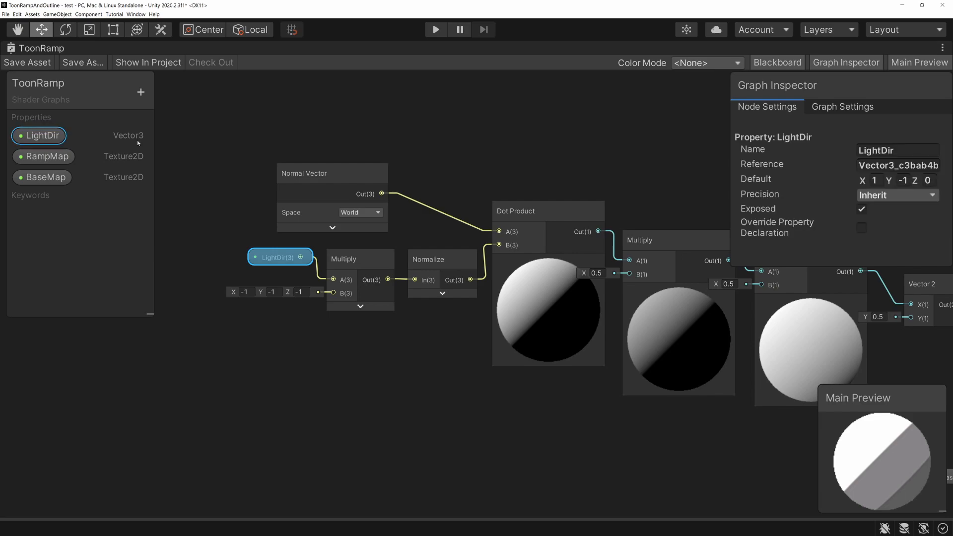
pyautogui.click(930, 149)
pyautogui.hotkey('ctrl', 'c')
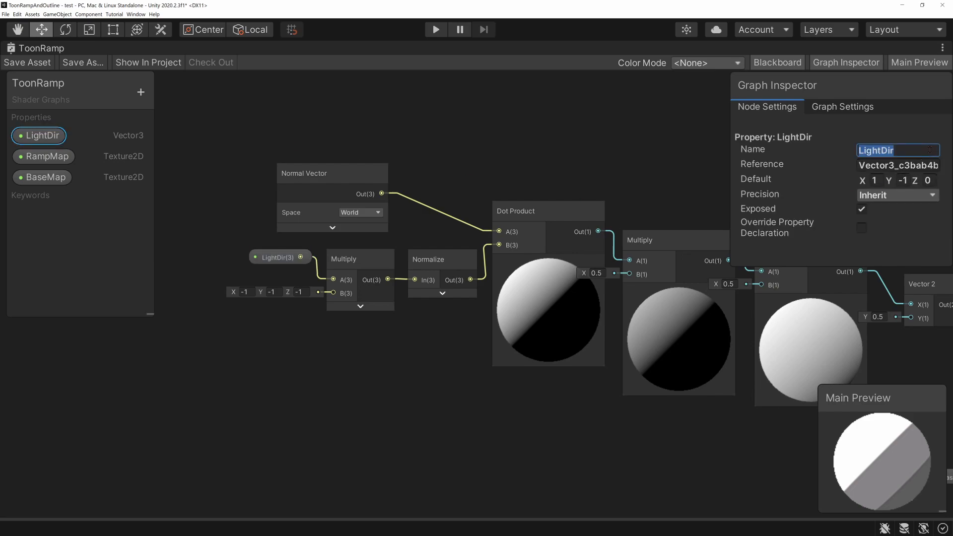
pyautogui.click(908, 166)
pyautogui.press('Right')
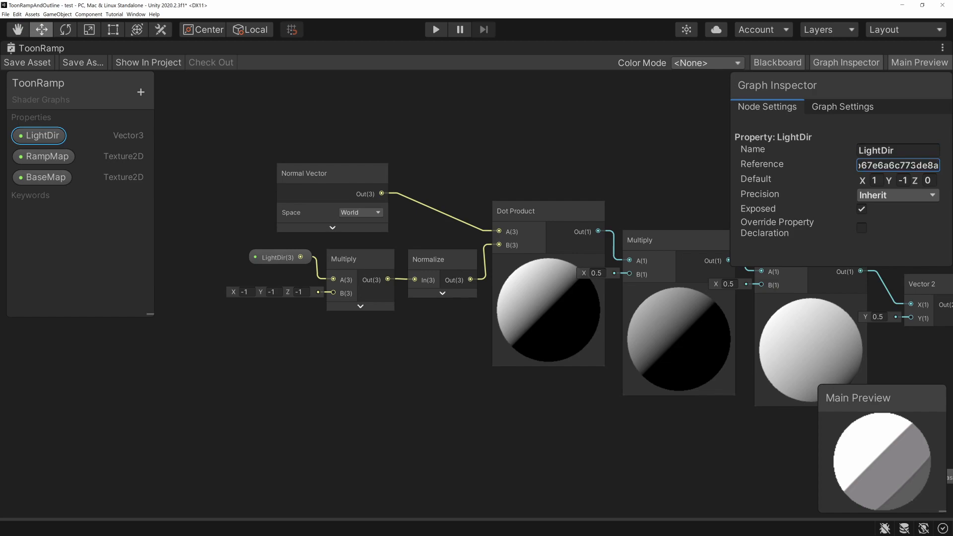
pyautogui.press('Left')
pyautogui.press('Left')
pyautogui.press('Left')
pyautogui.press('Left')
pyautogui.press('Left')
pyautogui.press('Left')
pyautogui.press('Left')
pyautogui.press('Left')
pyautogui.press('Left')
pyautogui.press('Left')
pyautogui.press('Left')
pyautogui.press('Left')
pyautogui.press('Left')
pyautogui.press('Left')
pyautogui.press('Left')
pyautogui.press('Left')
pyautogui.press('Left')
pyautogui.press('Left')
pyautogui.press('Left')
pyautogui.press('Left')
pyautogui.press('Left')
pyautogui.press('Left')
pyautogui.press('Left')
pyautogui.press('Left')
pyautogui.press('Left')
pyautogui.press('Left')
pyautogui.press('Left')
pyautogui.press('Left')
pyautogui.press('Left')
pyautogui.press('Left')
pyautogui.press('Left')
pyautogui.press('Left')
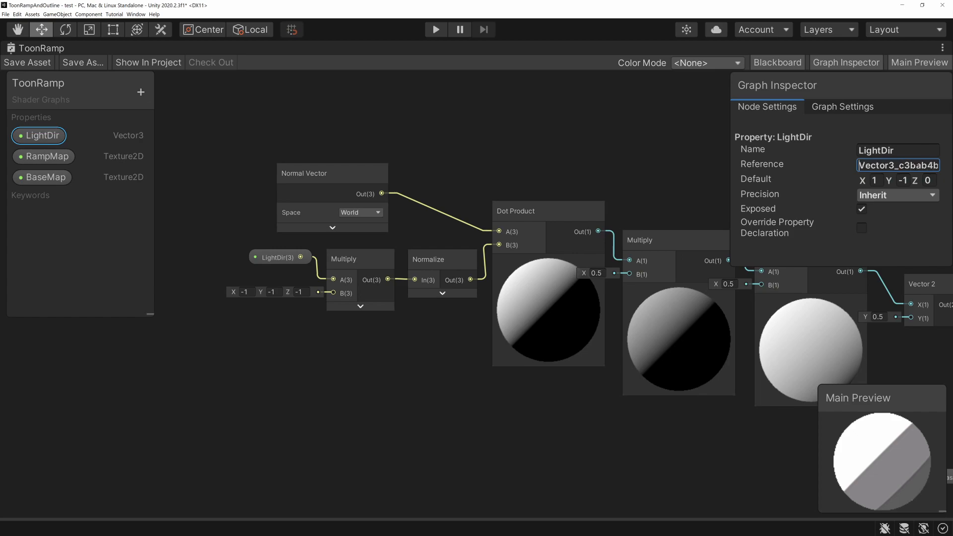
pyautogui.hotkey('ctrl', 'a')
pyautogui.hotkey('ctrl', 'v')
pyautogui.press('Home')
pyautogui.write('_')
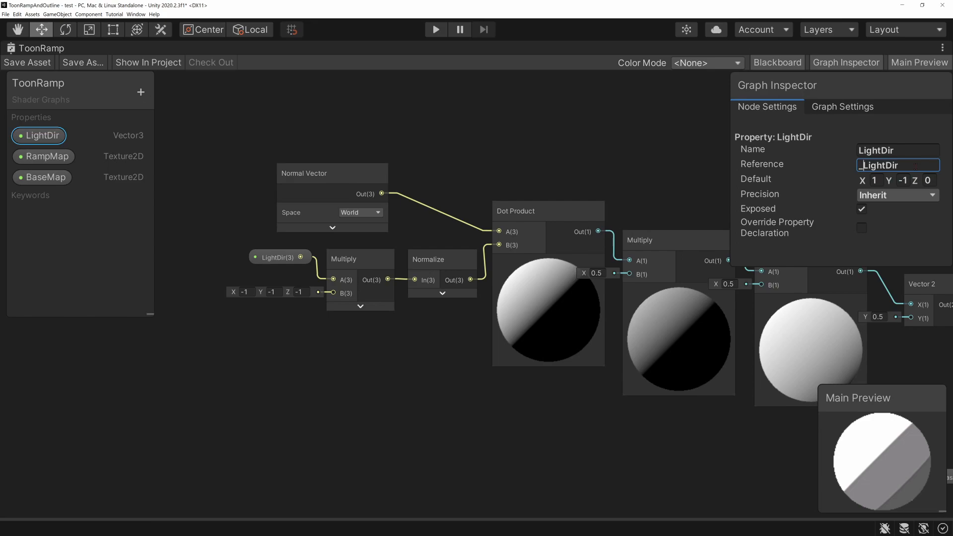
pyautogui.press('Return')
# Restore the editor layout and create a C# script named UpdateShaderProperties in the Assets folder.
pyautogui.click(942, 48)
pyautogui.click(918, 59)
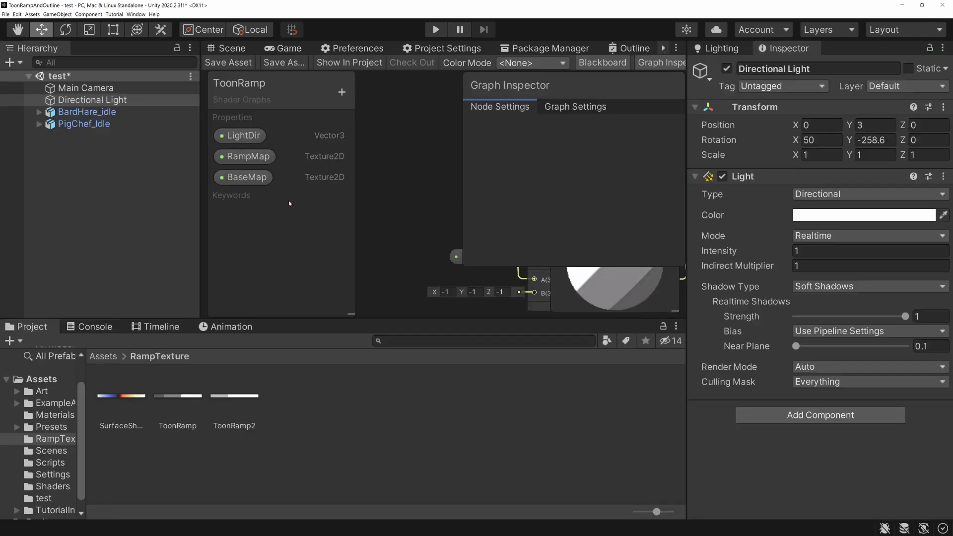
pyautogui.click(103, 357)
pyautogui.rightClick(300, 461)
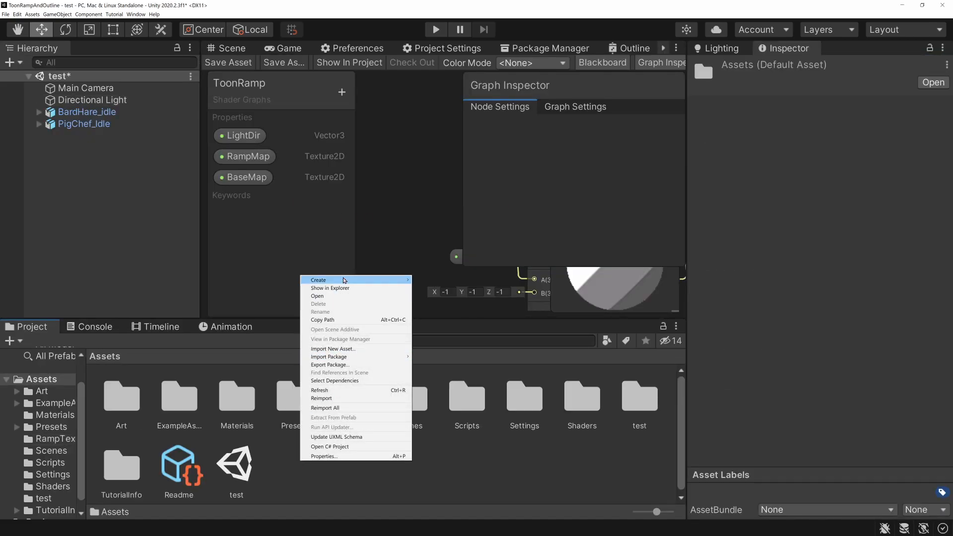
pyautogui.moveTo(345, 280)
pyautogui.click(431, 242)
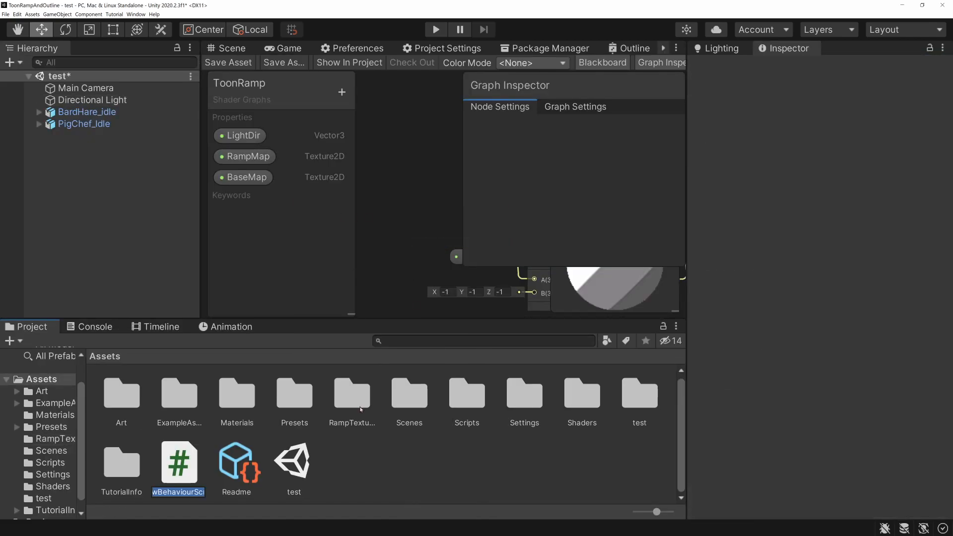
pyautogui.write('Update')
pyautogui.write('Shader')
pyautogui.write('Properties')
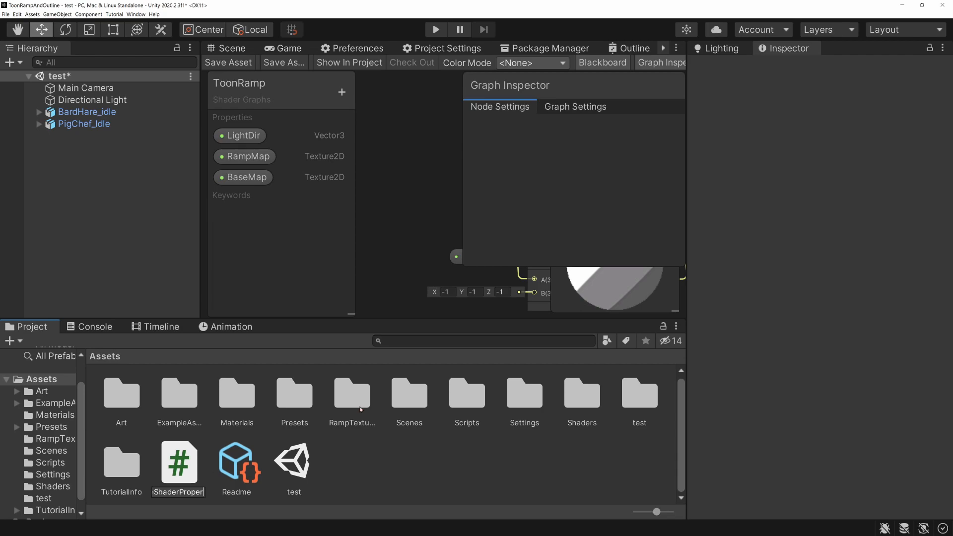
pyautogui.press('Return')
# Open the UpdateShaderProperties script in the code editor and delete its Start method along with the comment above it.
pyautogui.doubleClick(276, 462)
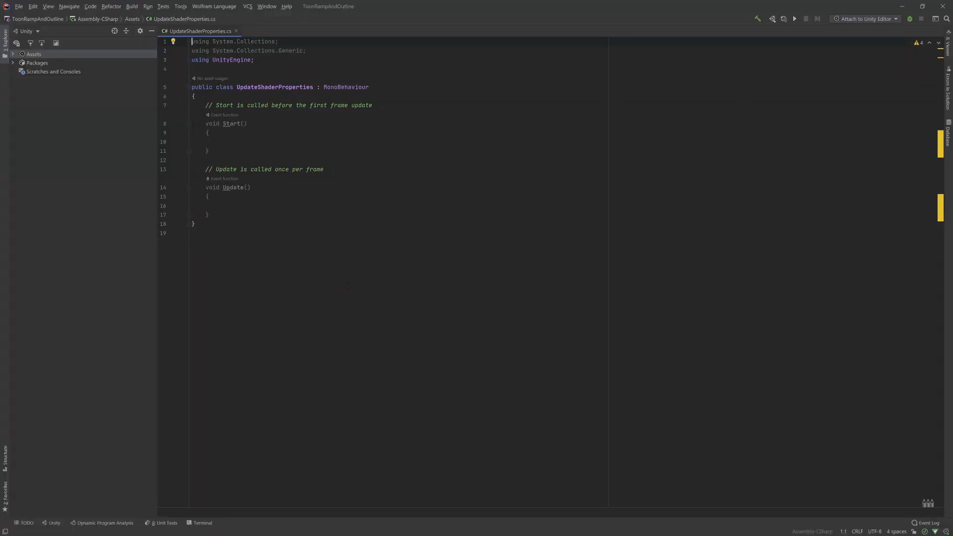
pyautogui.keyDown('ctrl'); pyautogui.scroll(5, 348, 286); pyautogui.keyUp('ctrl')
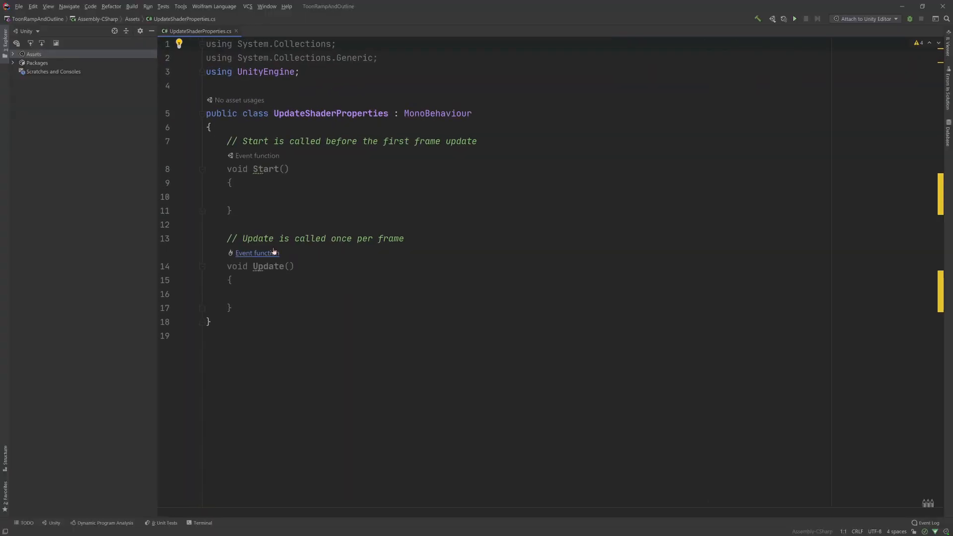
pyautogui.click(233, 211)
pyautogui.keyDown('shift'); pyautogui.click(220, 147); pyautogui.keyUp('shift')
pyautogui.press('BackSpace')
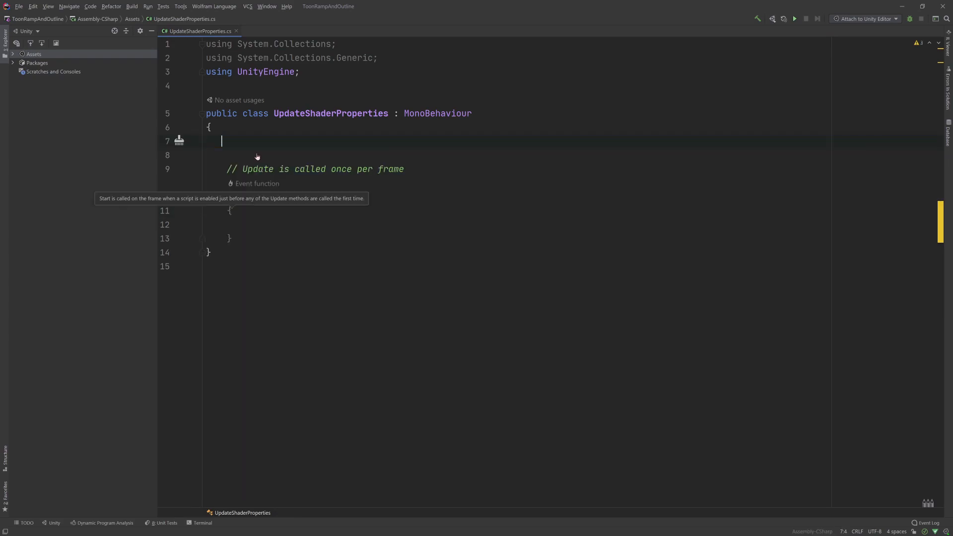
pyautogui.hotkey('ctrl', 'z')
pyautogui.hotkey('ctrl', 'z')
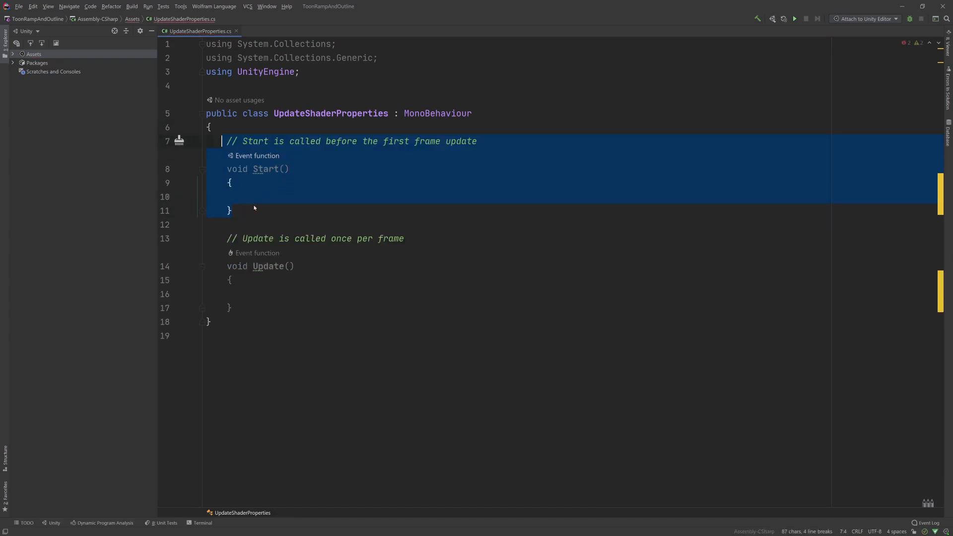
pyautogui.press('BackSpace')
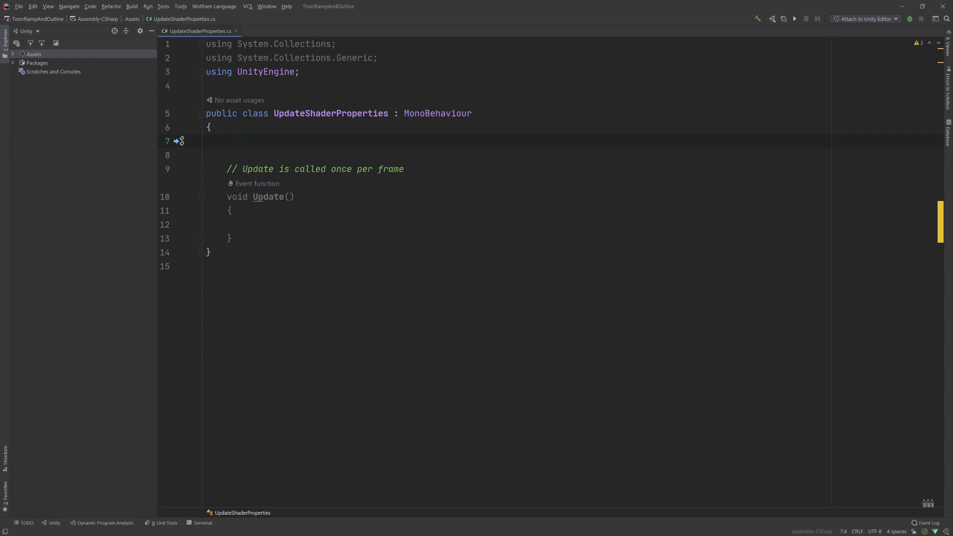
# Add an if block to Update that checks gameObject.transform.hasChanged.
pyautogui.click(281, 223)
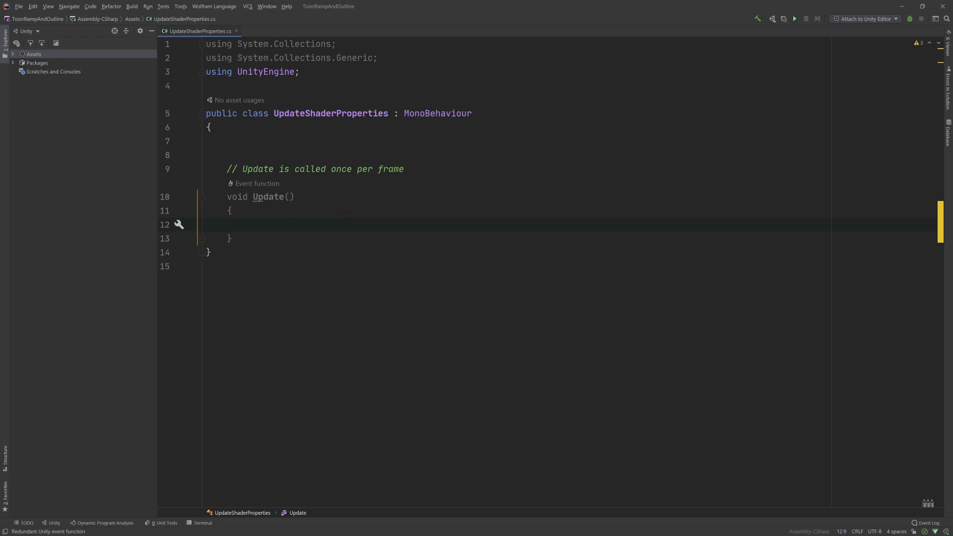
pyautogui.write('if( ')
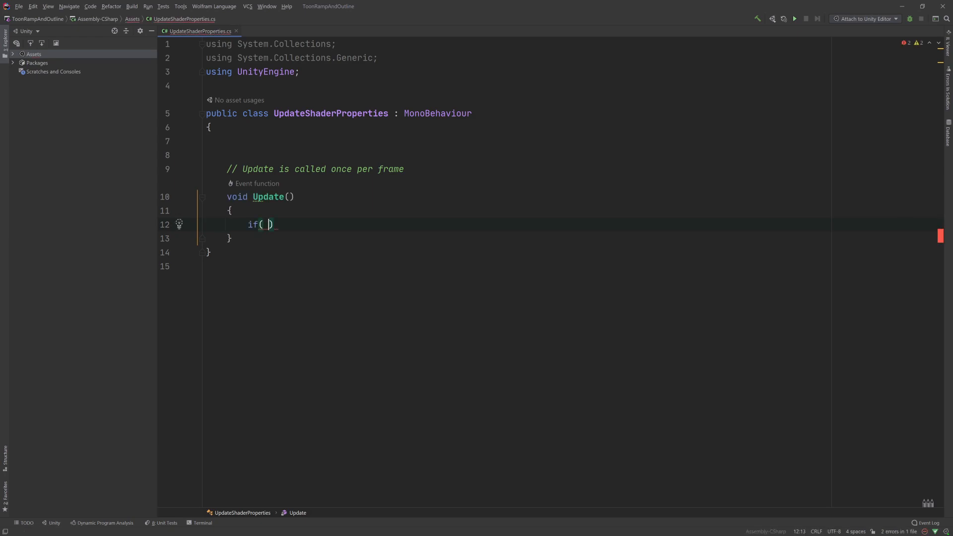
pyautogui.write('gameObject.')
pyautogui.write('transform.')
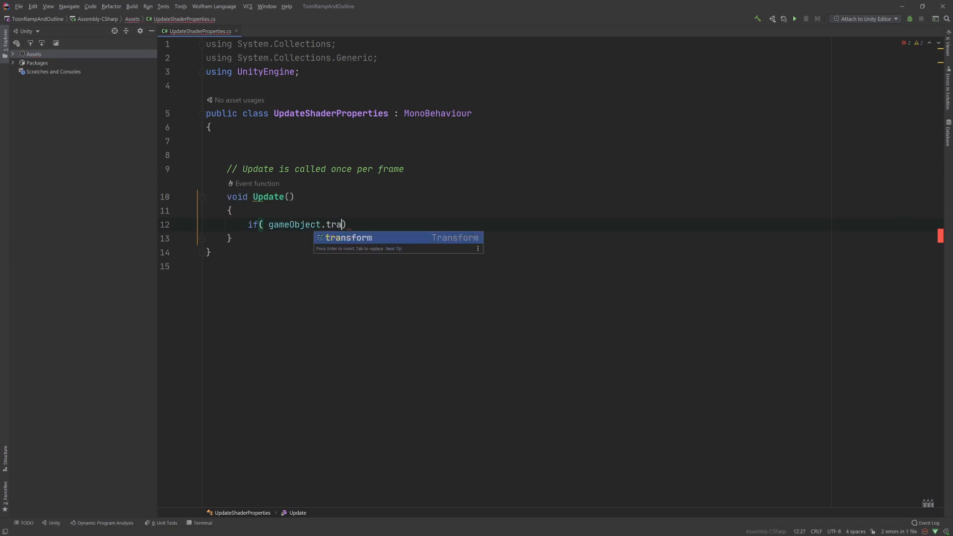
pyautogui.write('hasChanged)')
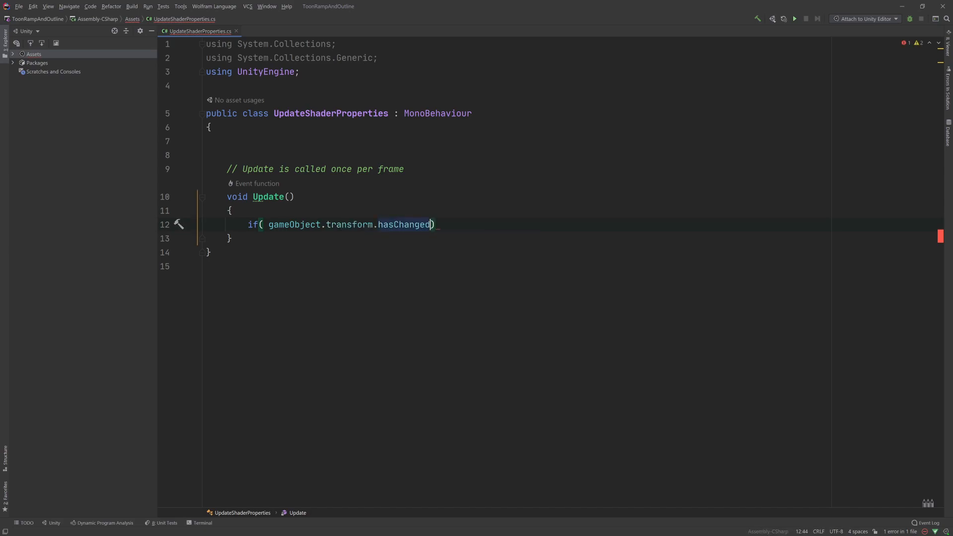
pyautogui.write(' {')
pyautogui.press('Return')
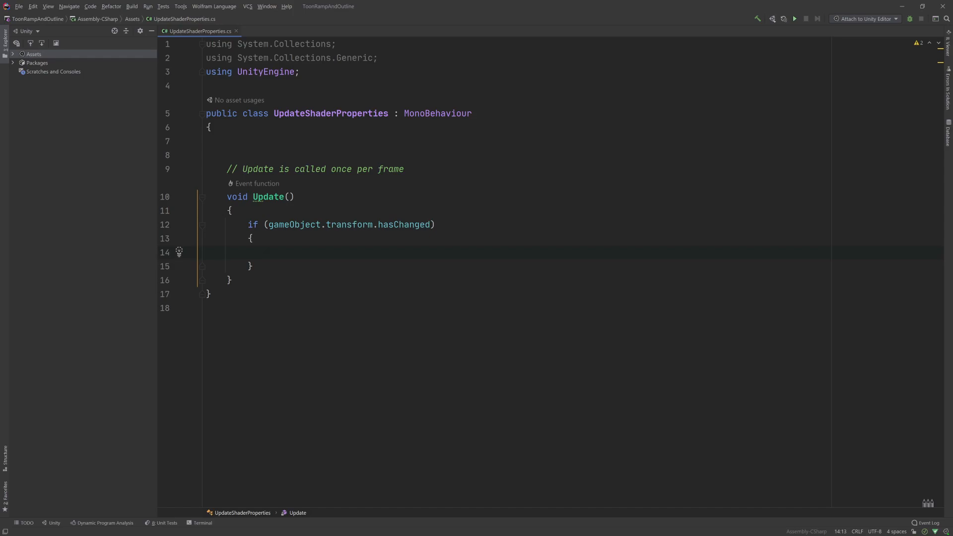
# Begin a Renderer[] variable named renderers with an assignment inside the hasChanged block.
pyautogui.write('Render')
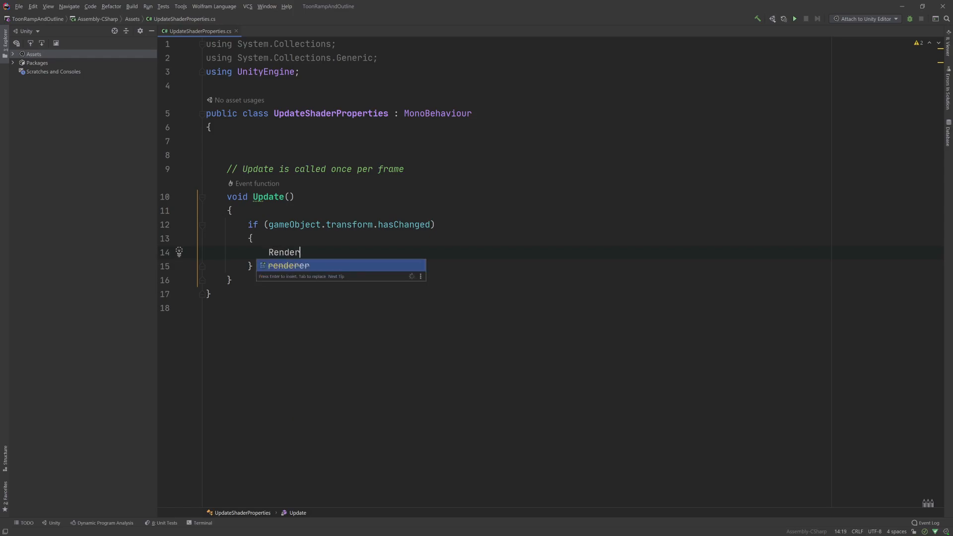
pyautogui.write('er[] re')
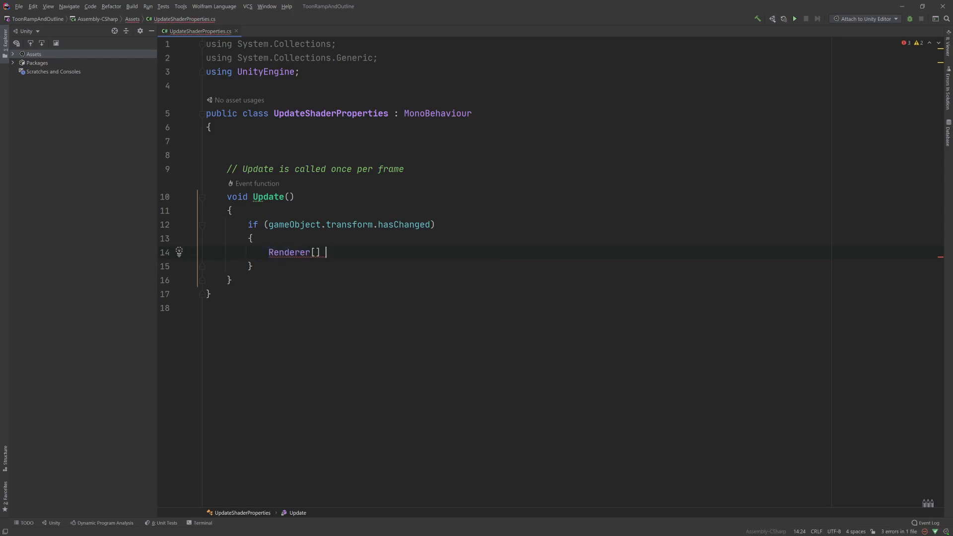
pyautogui.write('nder')
pyautogui.press('Return')
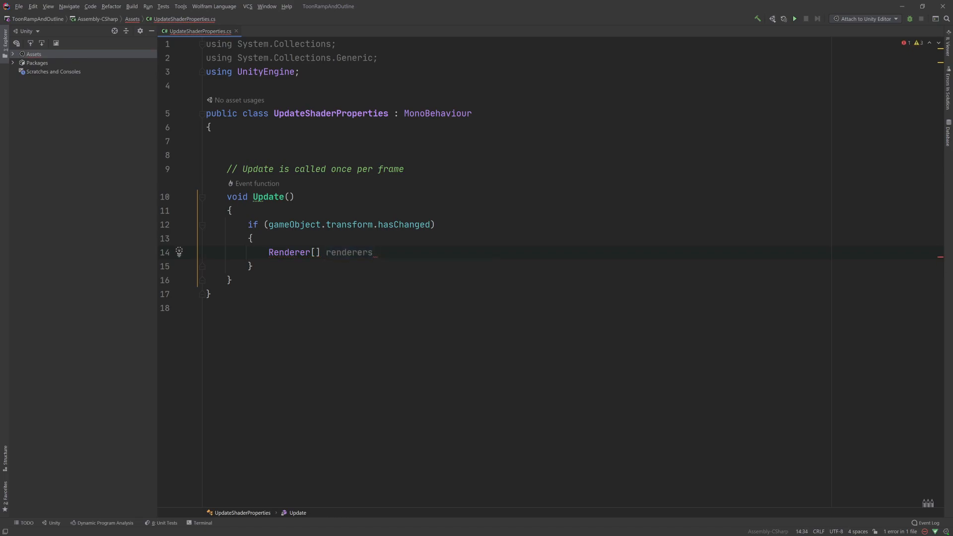
pyautogui.write('= Game')
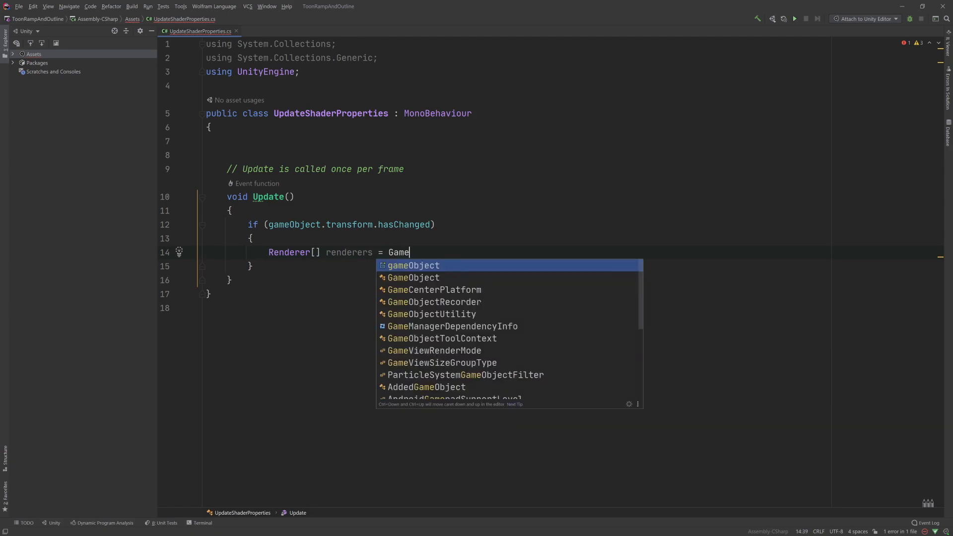
pyautogui.press('Return')
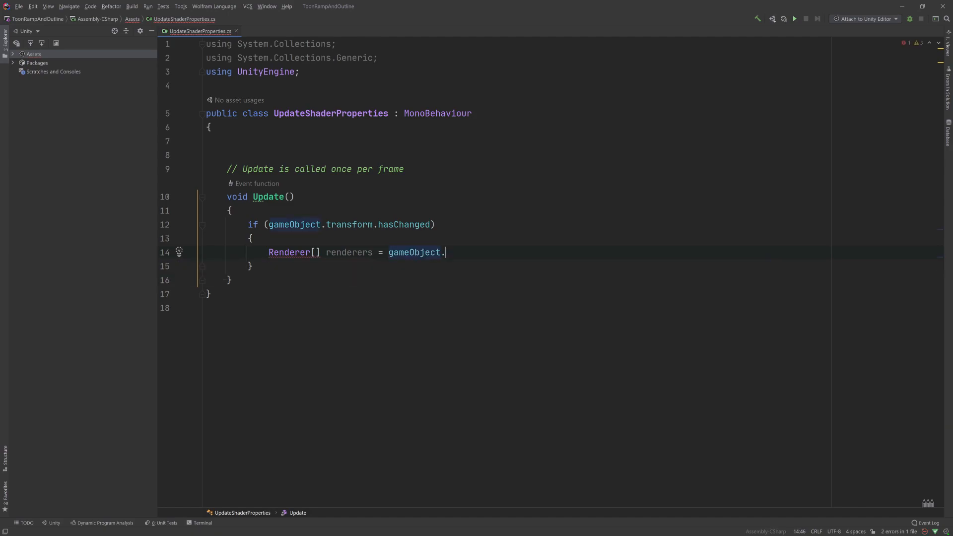
pyautogui.write('.F')
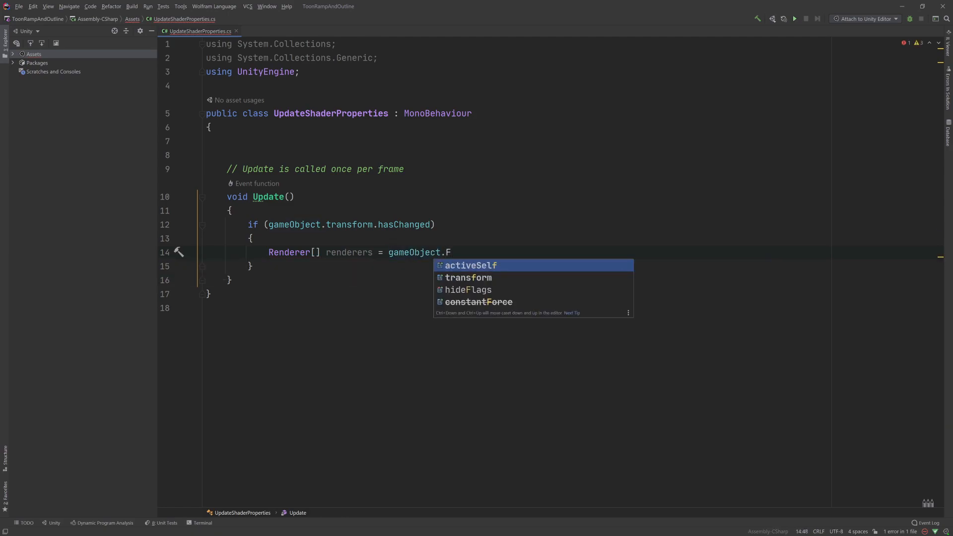
pyautogui.write('in')
pyautogui.press('BackSpace')
pyautogui.press('BackSpace')
pyautogui.press('BackSpace')
pyautogui.write('F')
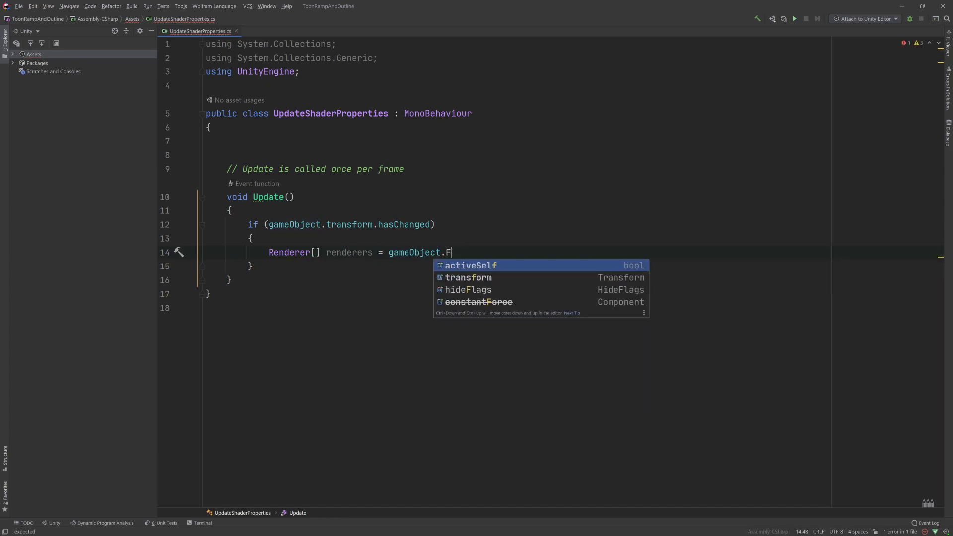
pyautogui.write('ind')
pyautogui.hotkey('ctrl', 'BackSpace')
pyautogui.hotkey('ctrl', 'BackSpace')
# Assign the generic GameObject.FindObjectsOfType<>() call to the renderers array.
pyautogui.write('GameObject.Fin')
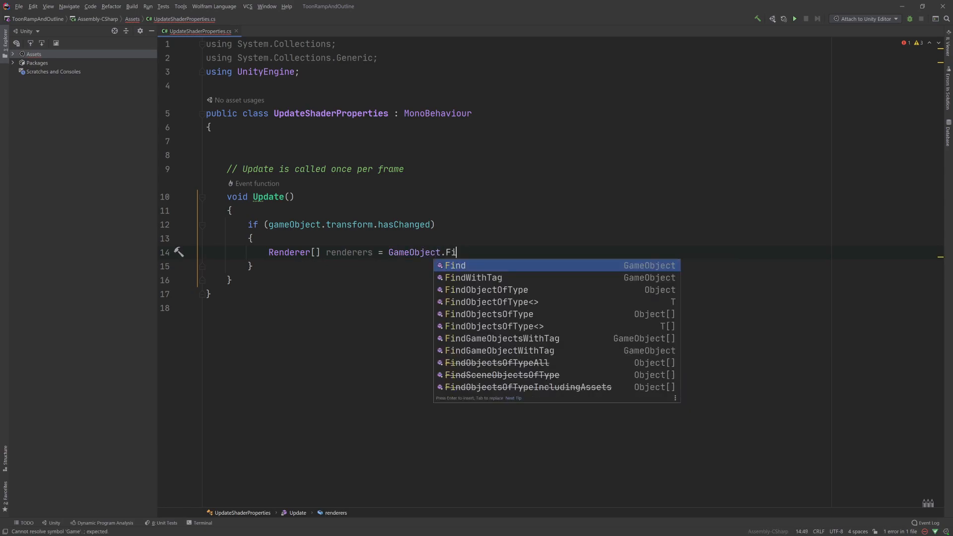
pyautogui.press('Down')
pyautogui.press('Down')
pyautogui.press('Down')
pyautogui.press('Down')
pyautogui.press('Down')
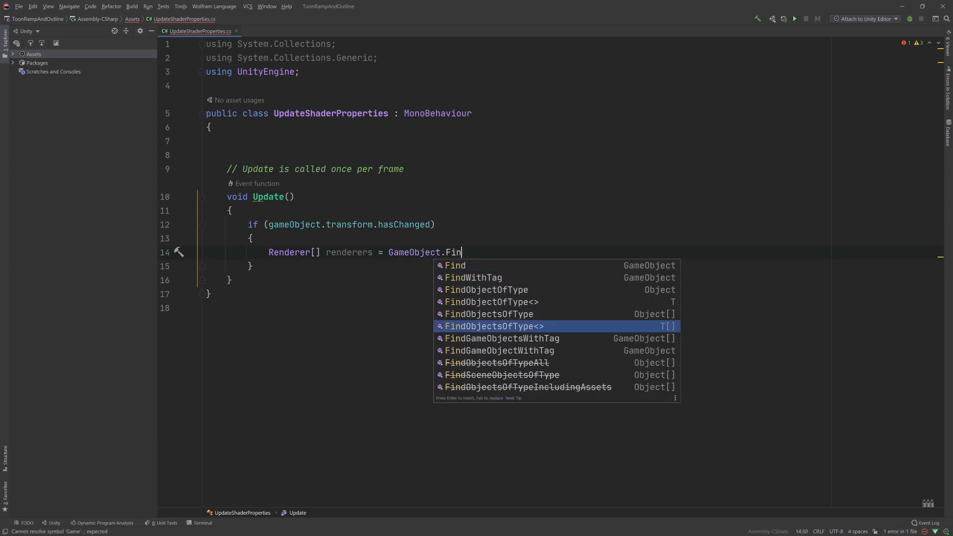
pyautogui.press('Return')
# Fill in Renderer as the type argument of FindObjectsOfType and end the statement with a semicolon.
pyautogui.click(598, 306)
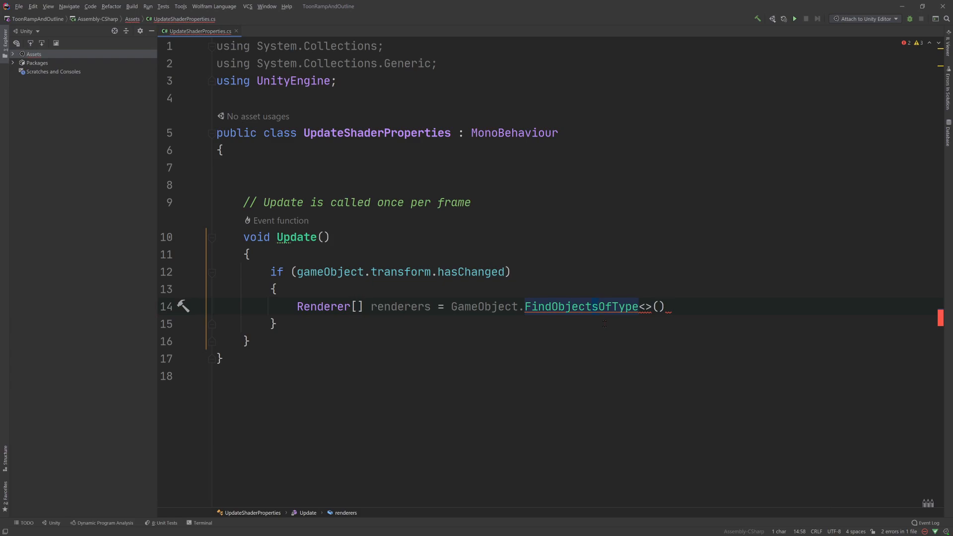
pyautogui.doubleClick(393, 306)
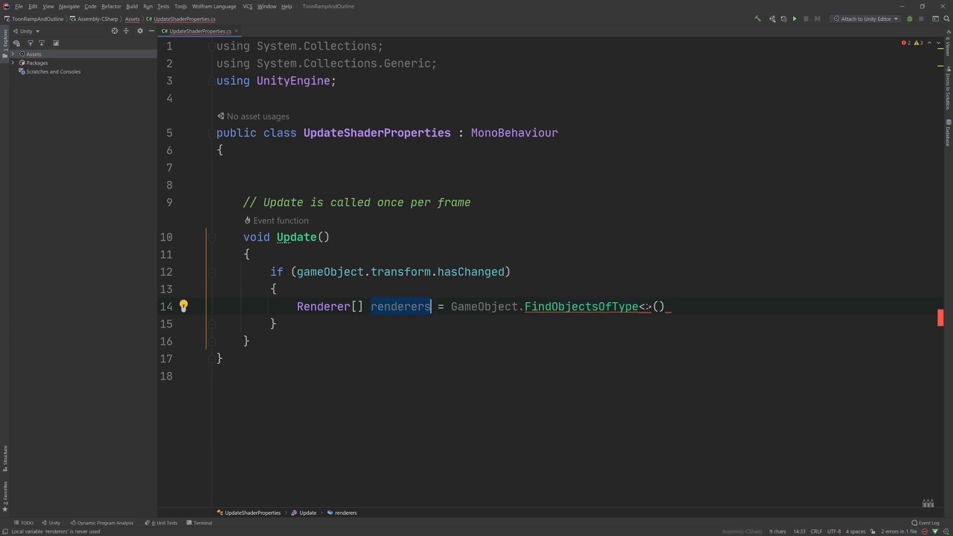
pyautogui.doubleClick(316, 307)
pyautogui.hotkey('ctrl', 'c')
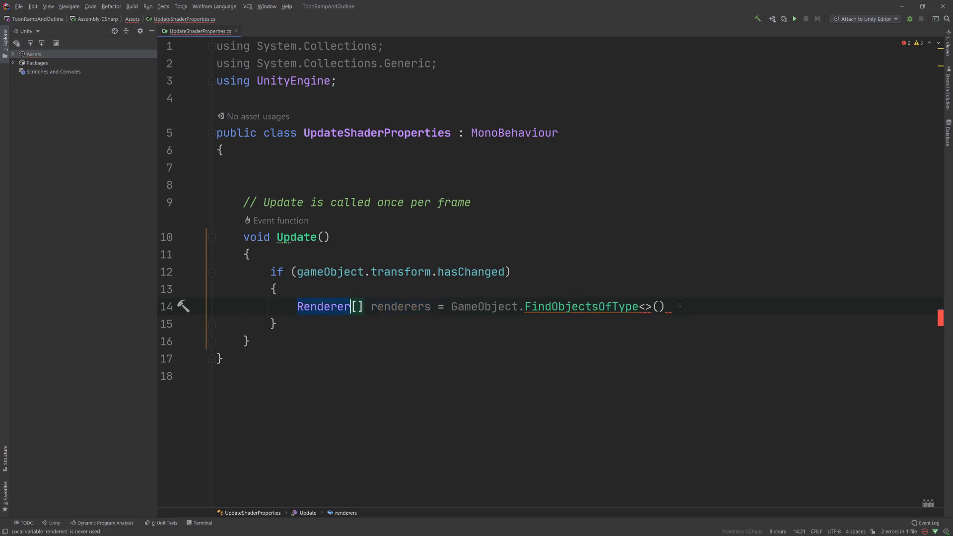
pyautogui.click(646, 306)
pyautogui.hotkey('ctrl', 'v')
pyautogui.press('End')
pyautogui.write(';')
# Add a foreach loop over renderers below the array declaration.
pyautogui.press('Return')
pyautogui.write('for')
pyautogui.press('Down')
pyautogui.press('Return')
pyautogui.write('rendeer')
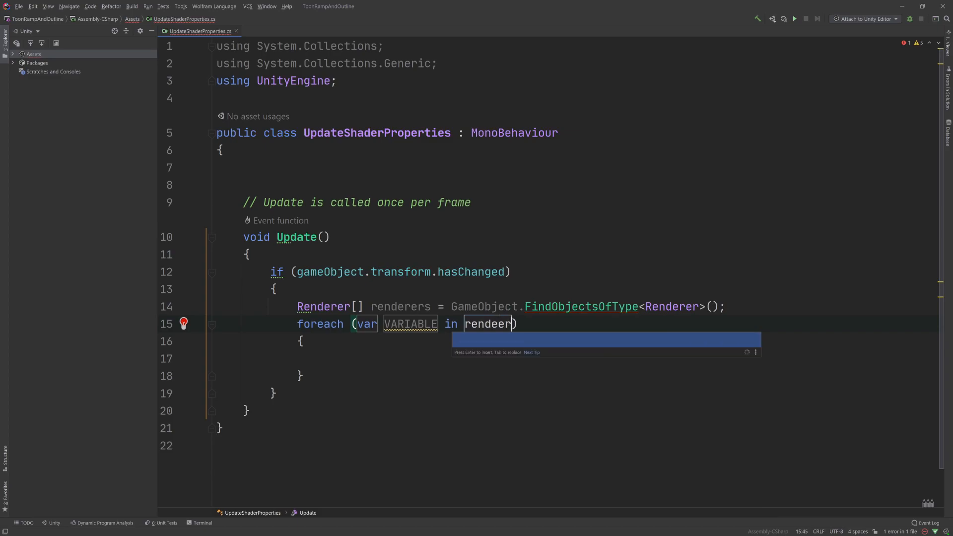
pyautogui.press('BackSpace')
pyautogui.press('BackSpace')
pyautogui.write('rers')
pyautogui.press('Tab')
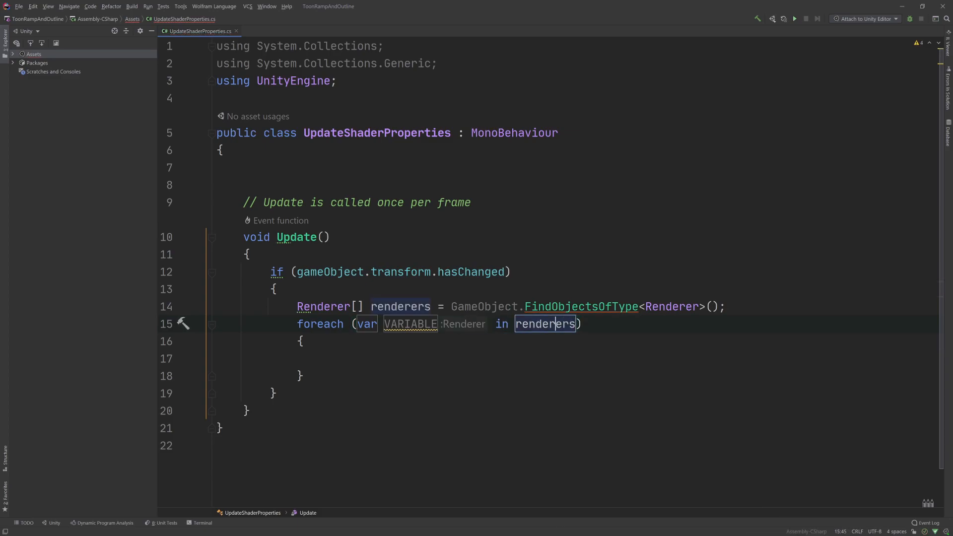
# Name the foreach loop variable r in place of the VARIABLE placeholder.
pyautogui.write('r')
pyautogui.hotkey('shift', 'Right')
pyautogui.hotkey('shift', 'Right')
pyautogui.hotkey('shift', 'Right')
pyautogui.hotkey('shift', 'Right')
pyautogui.hotkey('shift', 'Right')
pyautogui.hotkey('shift', 'Right')
pyautogui.hotkey('shift', 'Right')
pyautogui.hotkey('shift', 'Right')
pyautogui.hotkey('shift', 'Right')
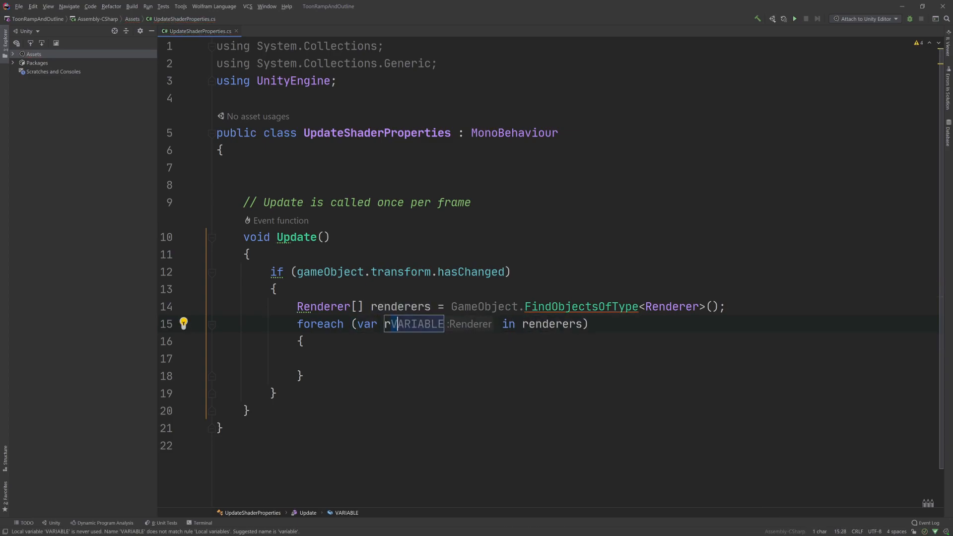
pyautogui.press('BackSpace')
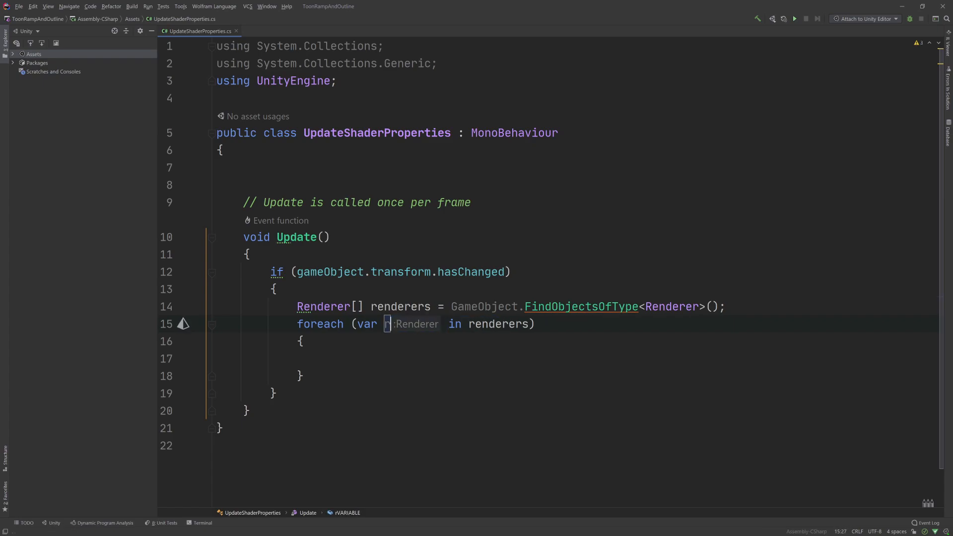
pyautogui.press('Tab')
# Declare a Material m inside the foreach loop and assign r.material to it.
pyautogui.write('Ma')
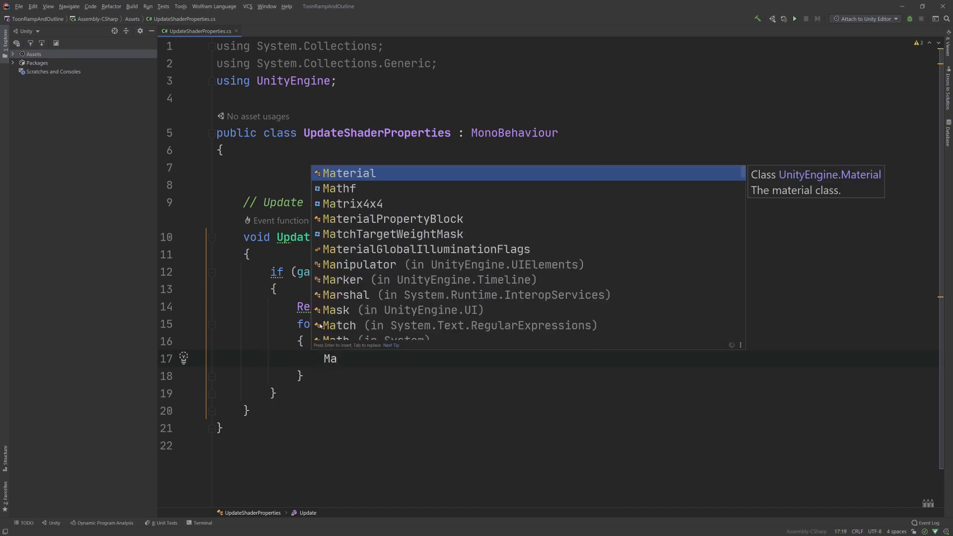
pyautogui.press('Return')
pyautogui.write('m;')
pyautogui.press('Return')
pyautogui.write('m = r.ma')
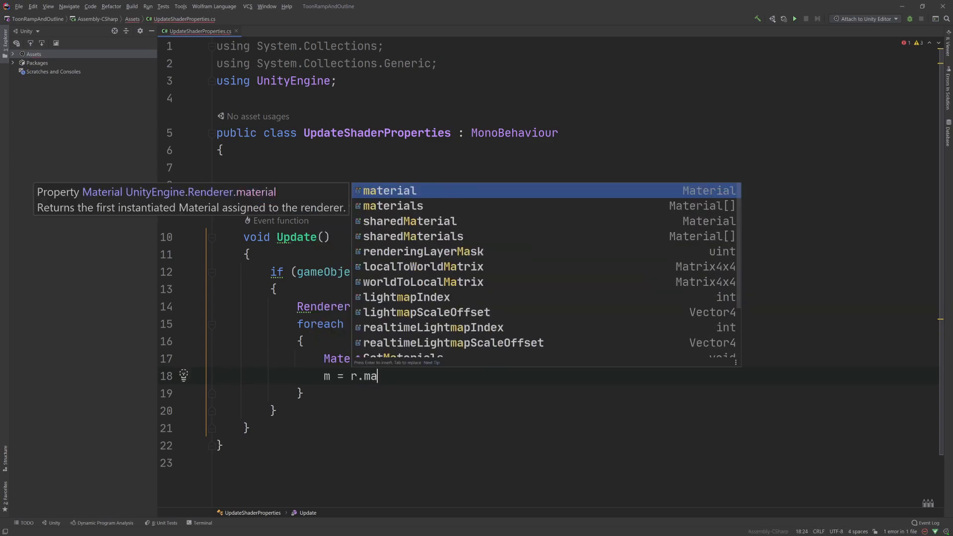
pyautogui.press('Return')
pyautogui.write(';')
# Complete the r.material assignment and start an if condition below it with string.Compare, passing m.shader.name as the first argument.
pyautogui.press('Return')
pyautogui.write('if( st')
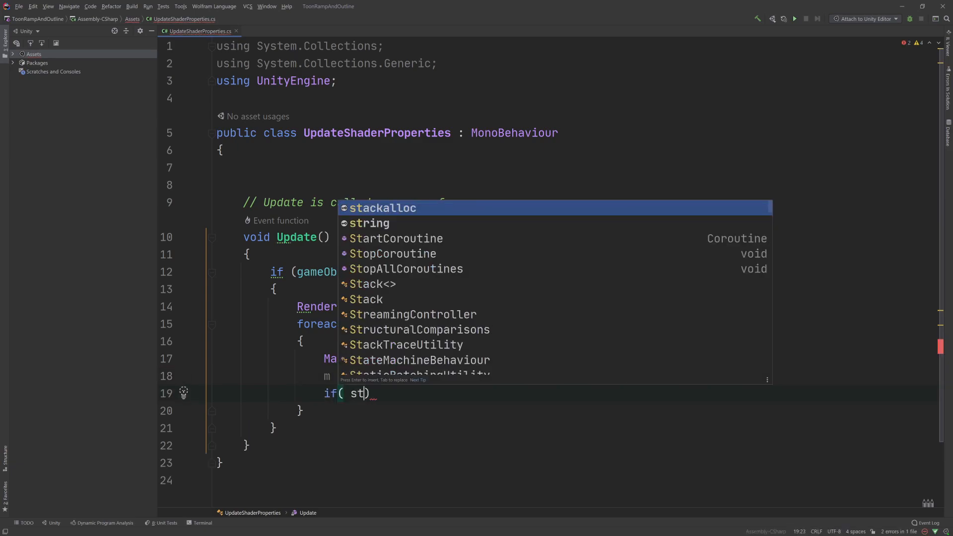
pyautogui.press('Down')
pyautogui.press('Return')
pyautogui.write('.com')
pyautogui.press('Return')
pyautogui.write('m.sha')
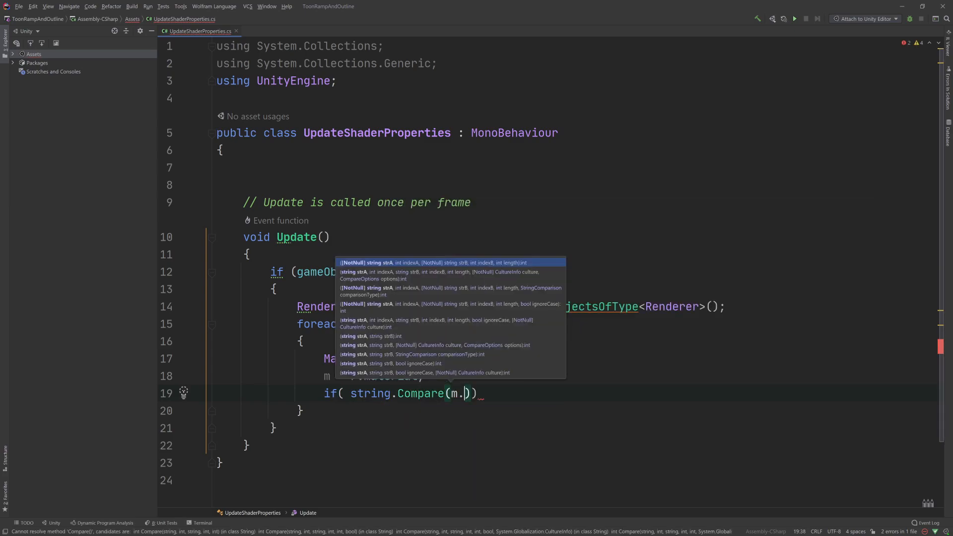
pyautogui.write('der.name, ')
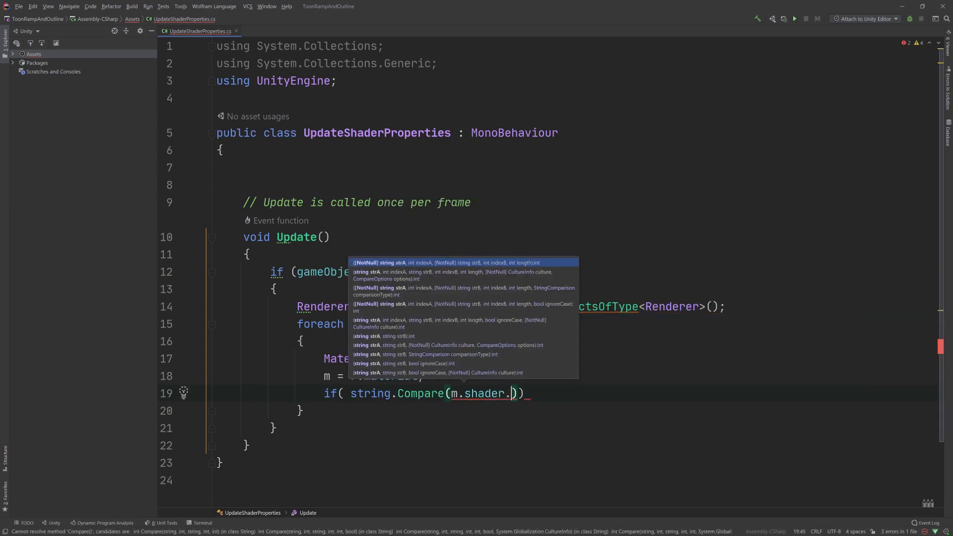
# Finish the condition by comparing against "Shader Graphs/ToonRamp" with a result of == 0, and add an empty braced body.
pyautogui.write('"Shader')
pyautogui.write(' Graphs/')
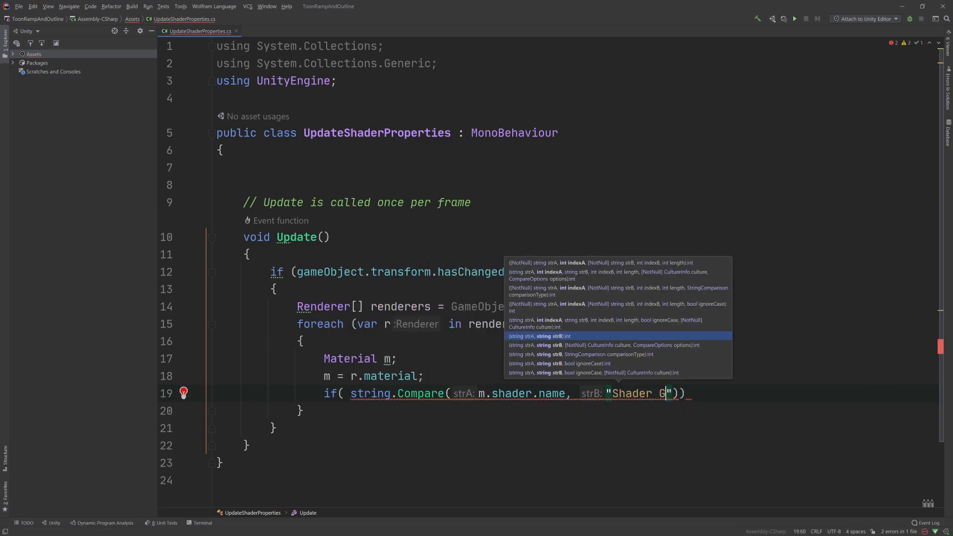
pyautogui.write('ToonRamp") == 0')
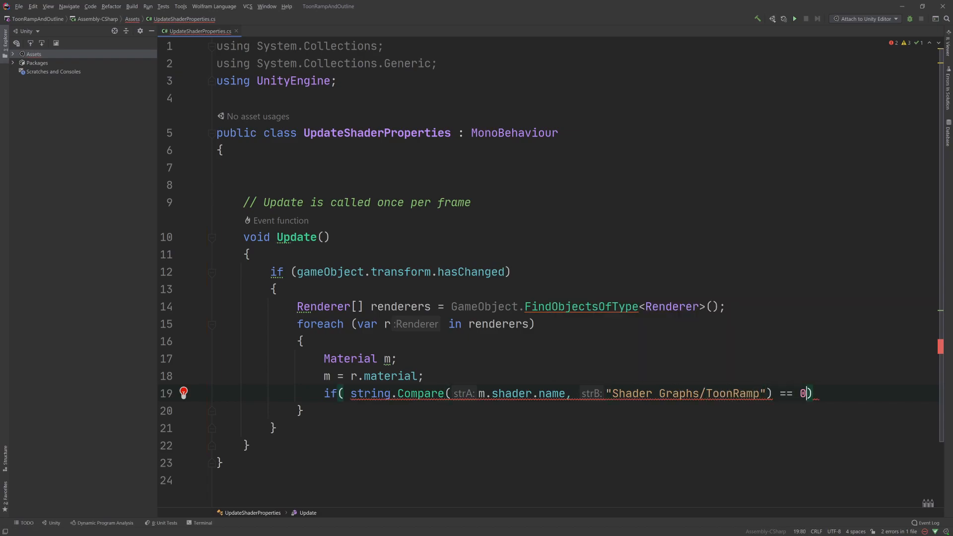
pyautogui.write(') {')
pyautogui.press('Return')
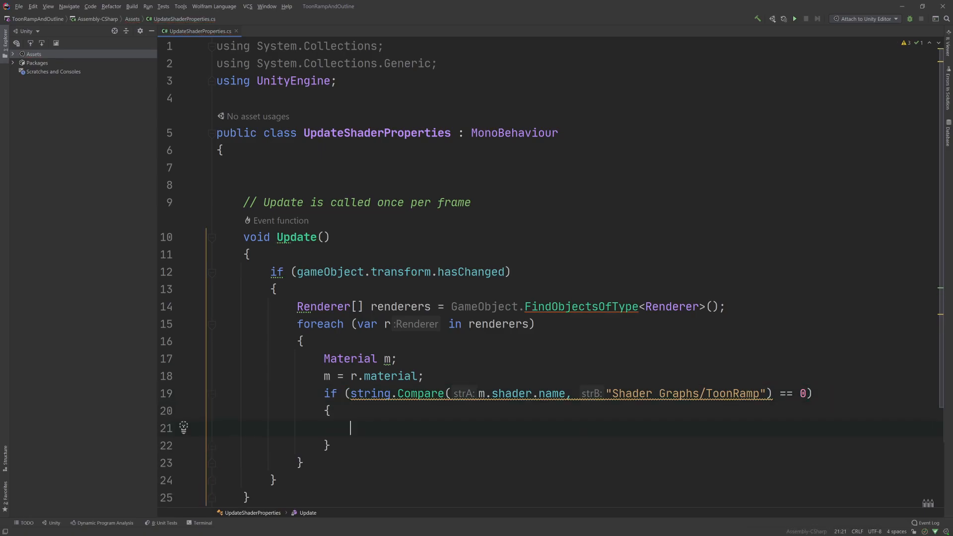
# Check the compared shader path against the shader assigned to the Pig Chef material in Unity.
pyautogui.moveTo(613, 393); pyautogui.dragTo(761, 394)
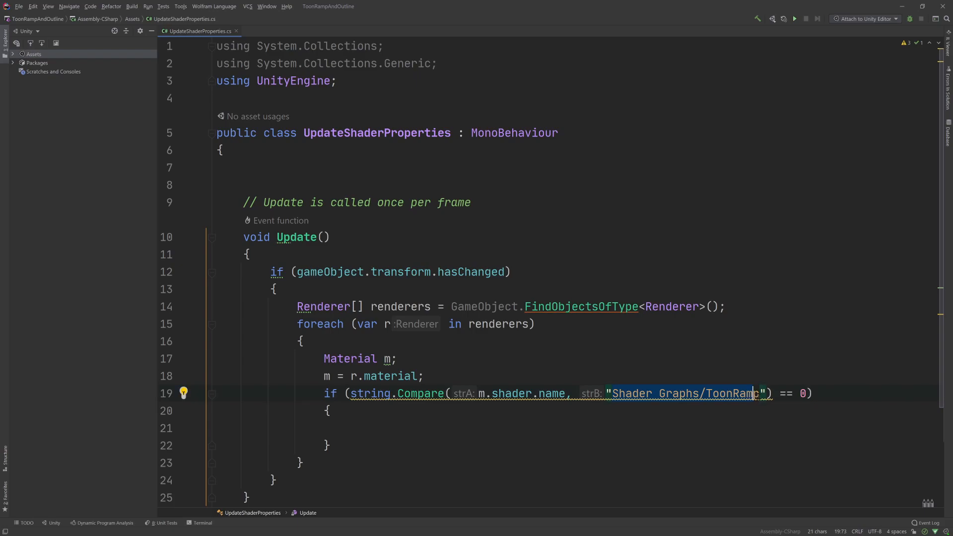
pyautogui.press('Right')
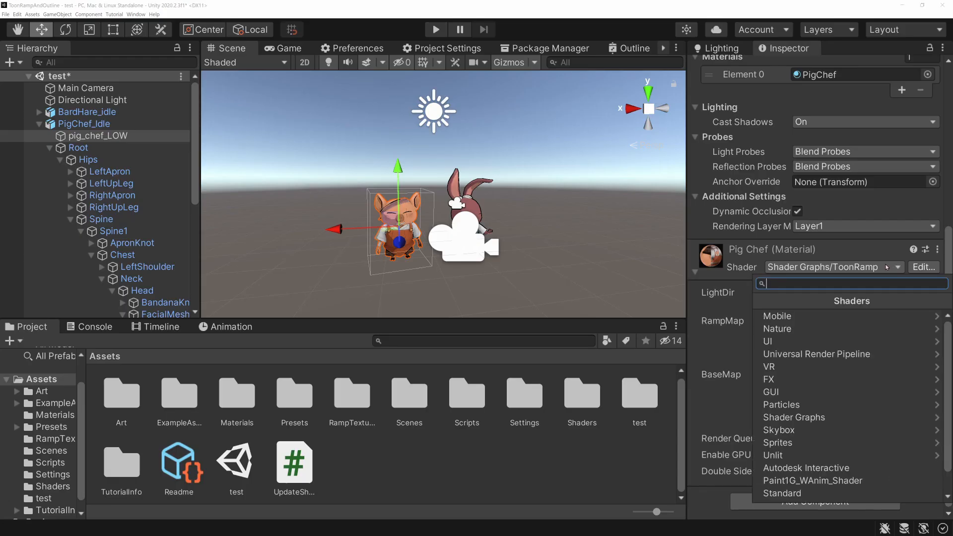
pyautogui.click(849, 273)
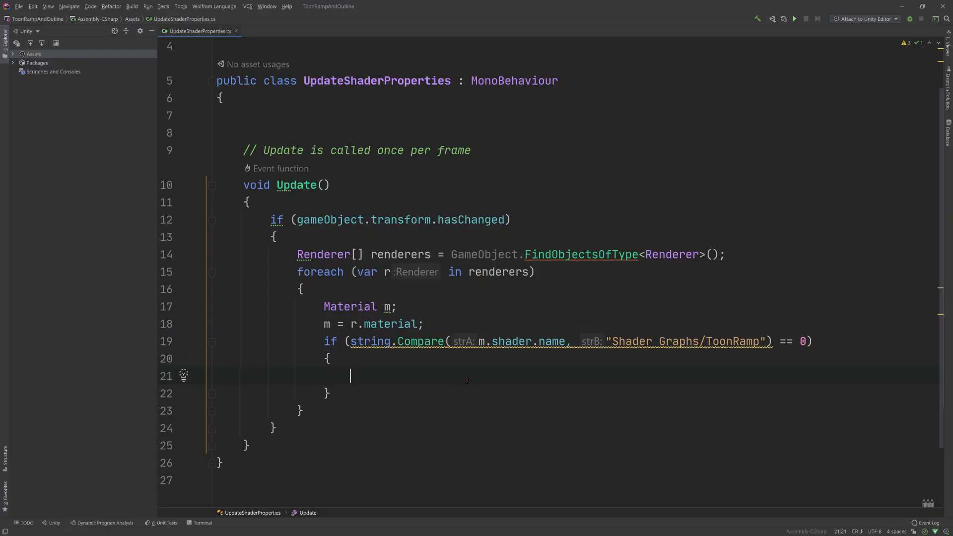
# Add an m.SetVector call inside the shader-name if block.
pyautogui.write('m')
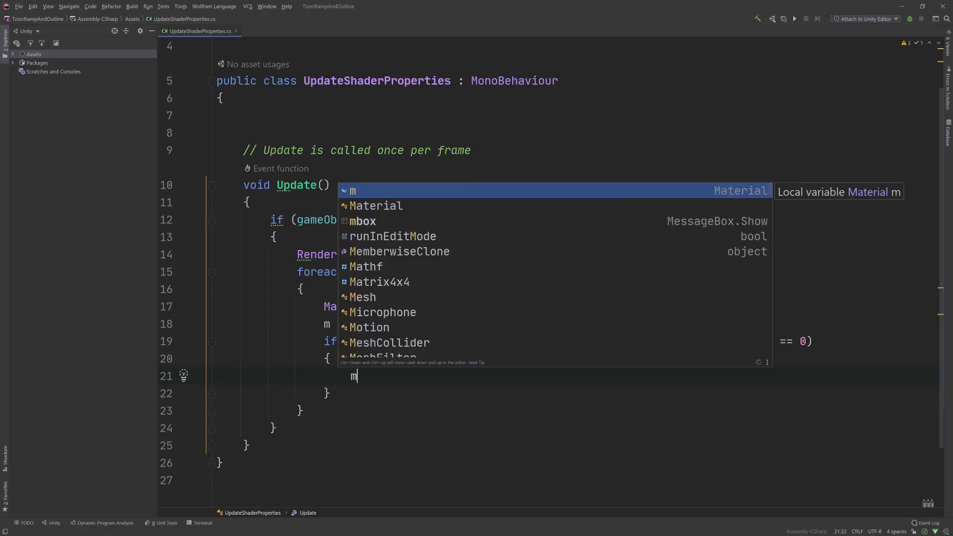
pyautogui.write('.setve')
pyautogui.press('Return')
pyautogui.write('(')
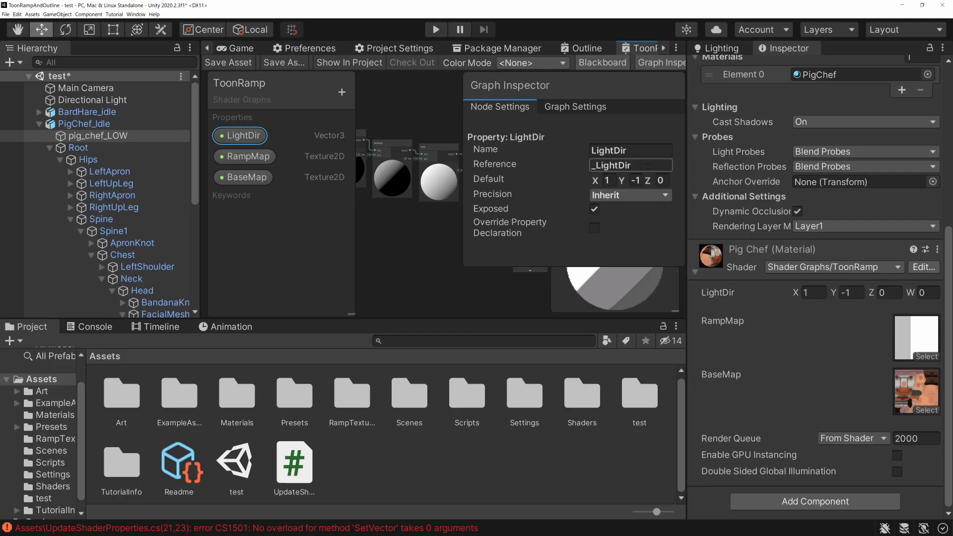
# Copy the LightDir property's reference, _LightDir, from the ToonRamp graph in Unity and paste it in quotes as SetVector's name argument.
pyautogui.doubleClick(648, 165)
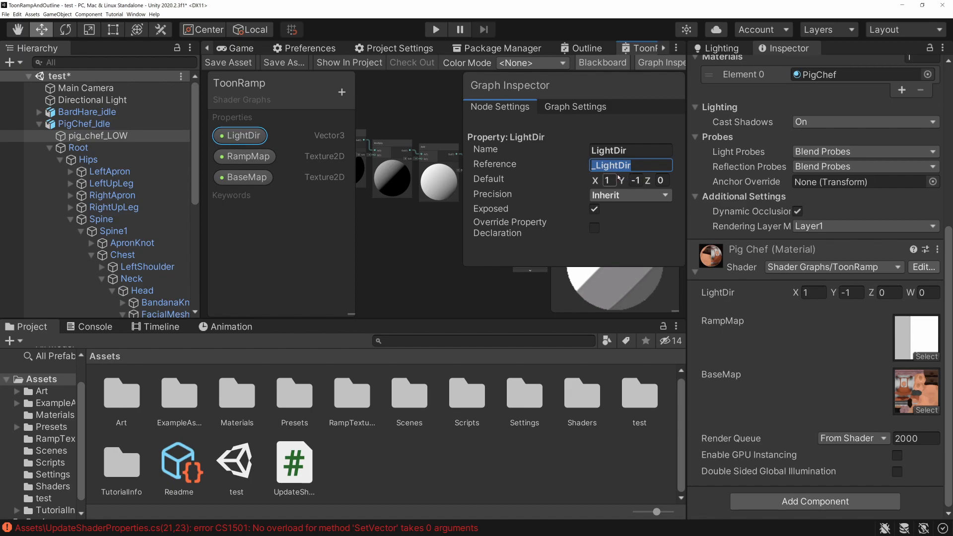
pyautogui.hotkey('ctrl', 'c')
pyautogui.hotkey('alt', 'Tab')
pyautogui.write('"')
pyautogui.hotkey('ctrl', 'v')
# Pass transform.forward as the value argument of the SetVector call.
pyautogui.write('", transform')
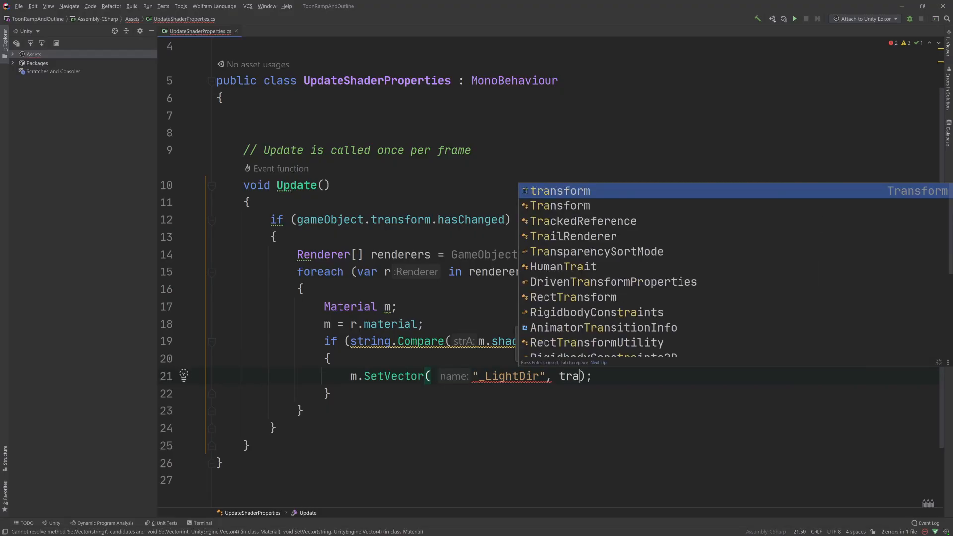
pyautogui.write('.t')
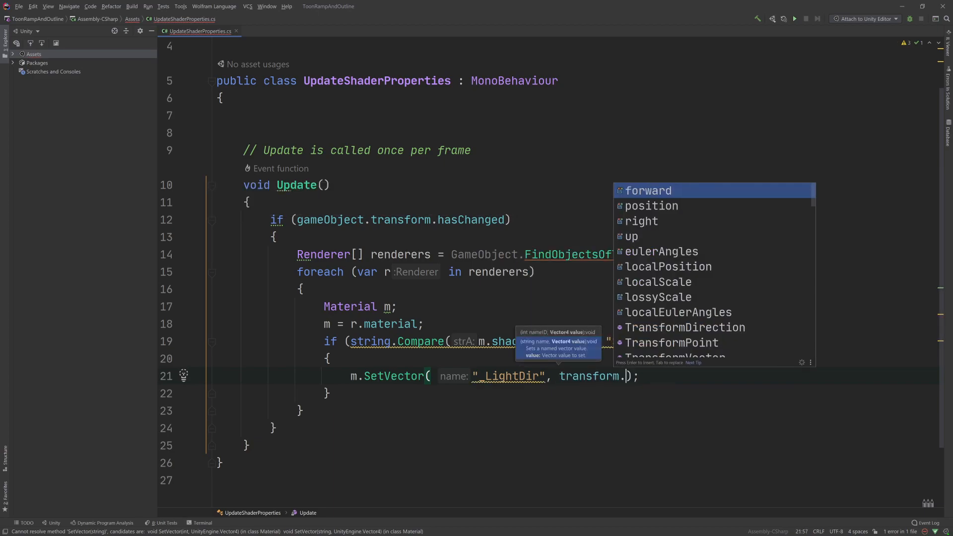
pyautogui.press('BackSpace')
pyautogui.write('forward')
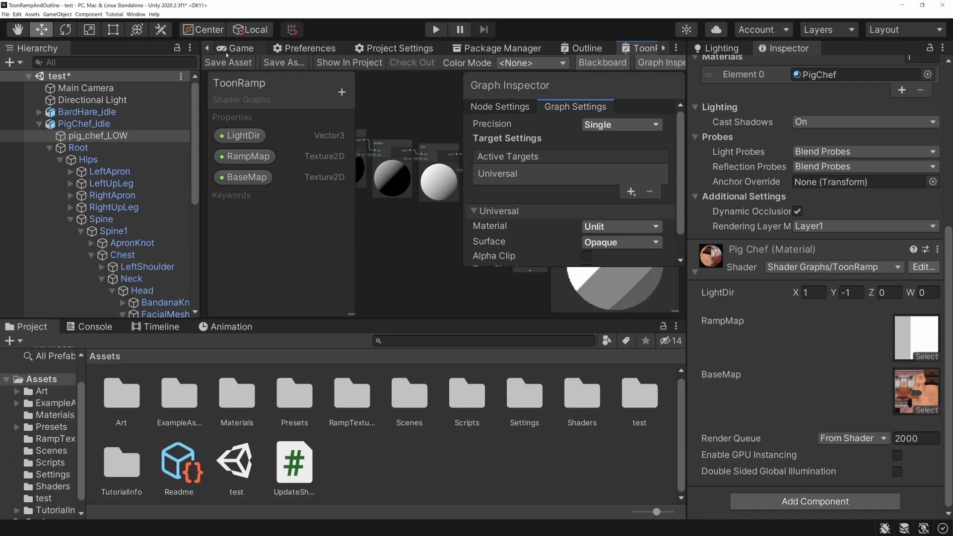
# Show the Scene view in Unity, select the Directional Light, and attach the UpdateShaderProperties script to it.
pyautogui.click(208, 49)
pyautogui.click(210, 48)
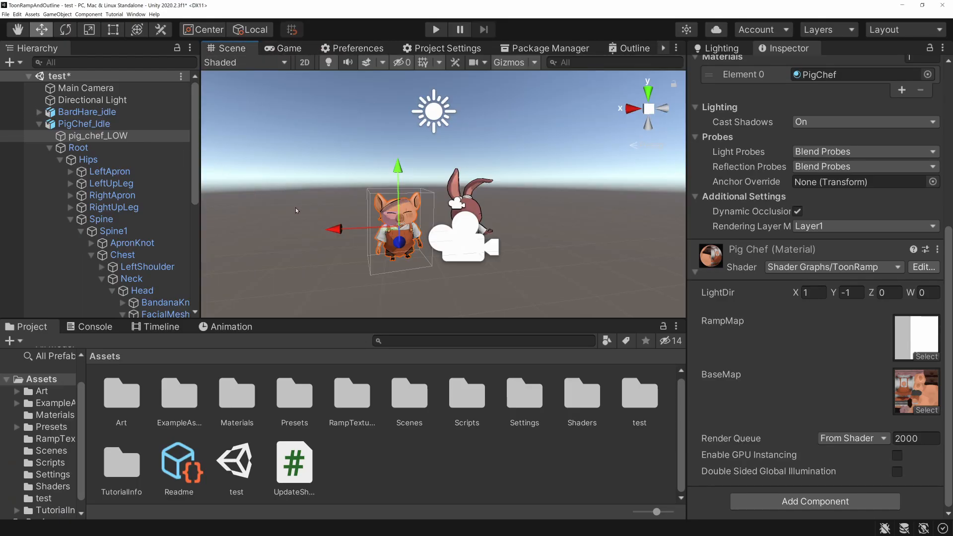
pyautogui.click(116, 100)
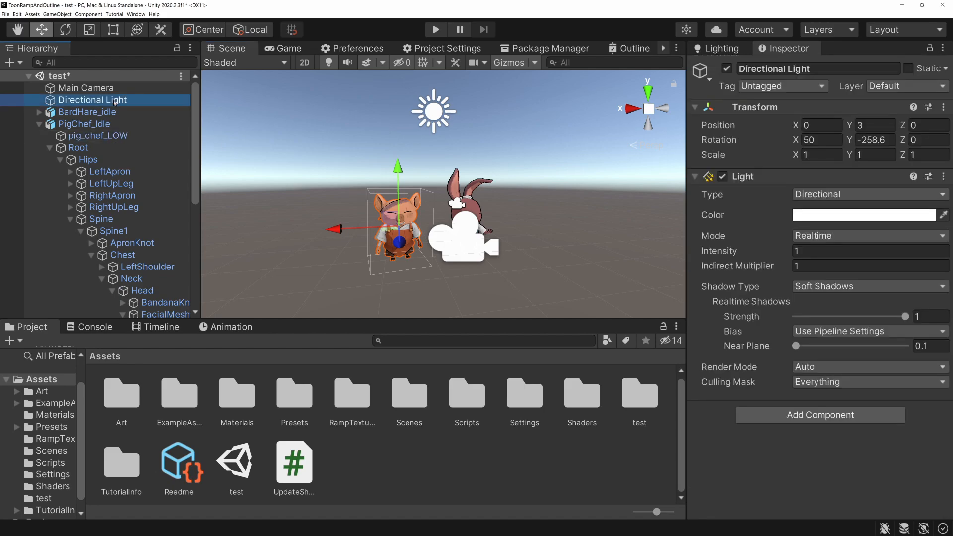
pyautogui.click(38, 124)
pyautogui.moveTo(294, 462); pyautogui.dragTo(805, 442)
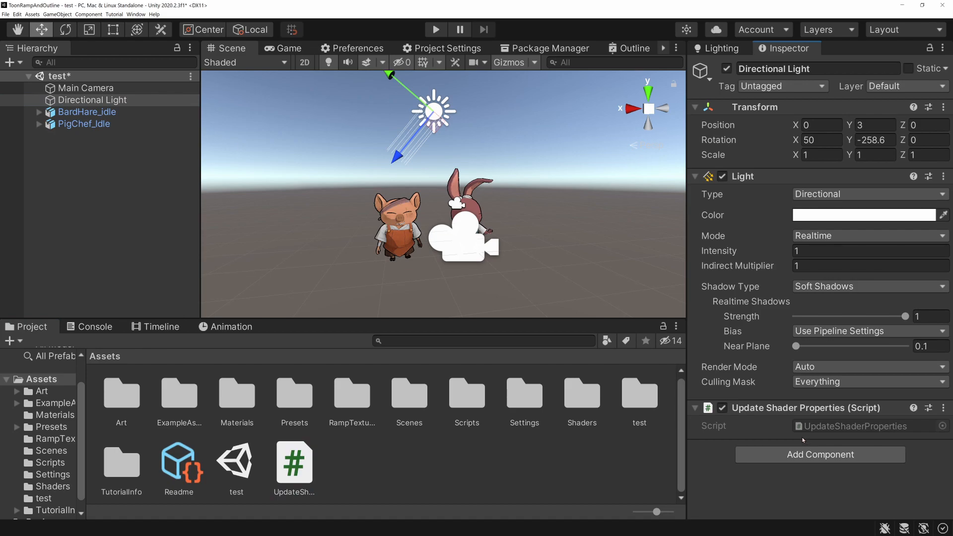
# Run and stop the scene in Play mode, and rotate the Directional Light to a Y rotation of about -446.
pyautogui.click(435, 30)
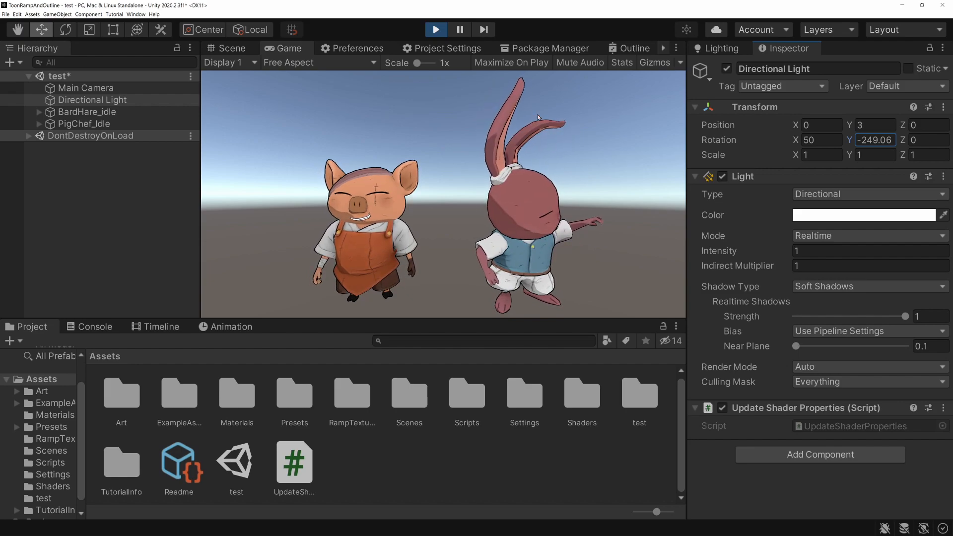
pyautogui.hotkey('ctrl', 'p')
pyautogui.moveTo(851, 142); pyautogui.dragTo(558, 157)
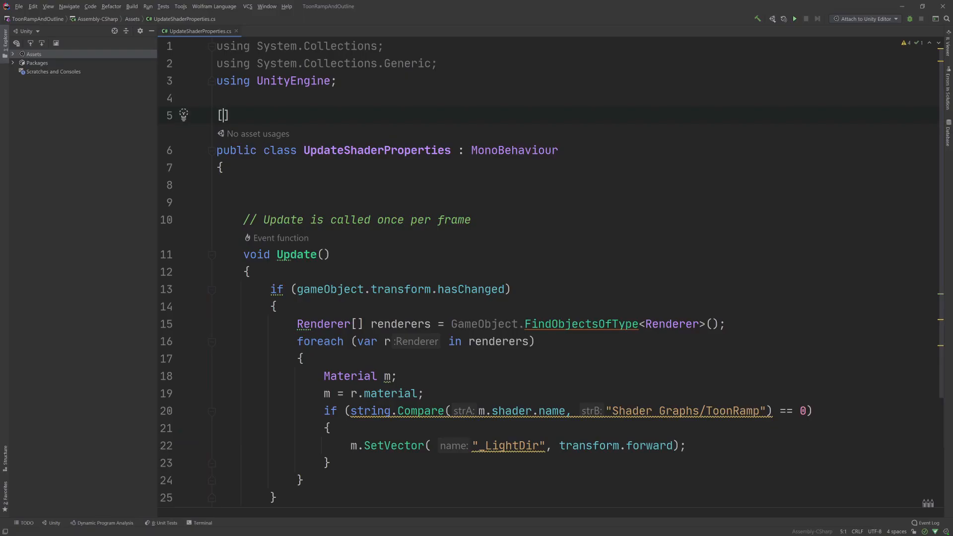
# Add the ExecuteInEditMode attribute above the UpdateShaderProperties class declaration.
pyautogui.write('Ex')
pyautogui.press('Down')
pyautogui.press('Down')
pyautogui.press('Down')
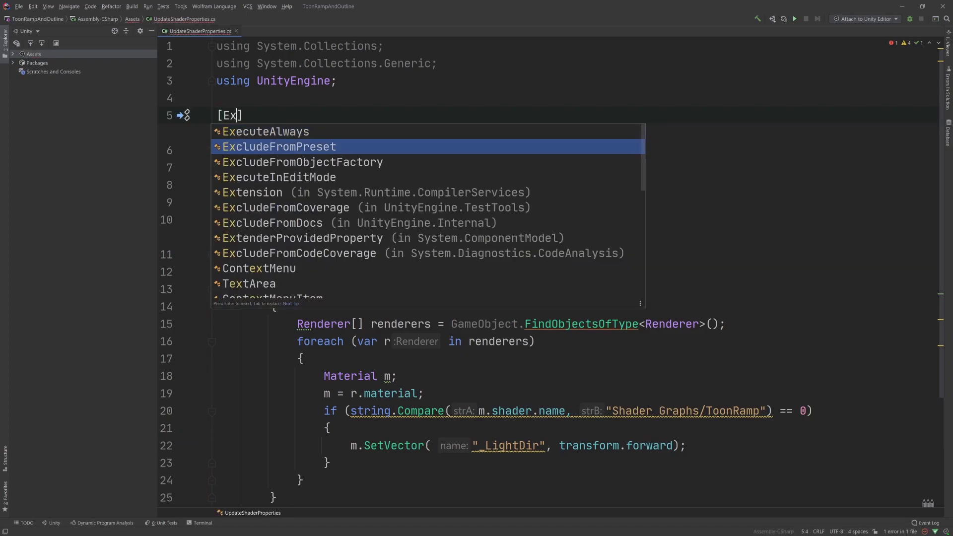
pyautogui.press('Return')
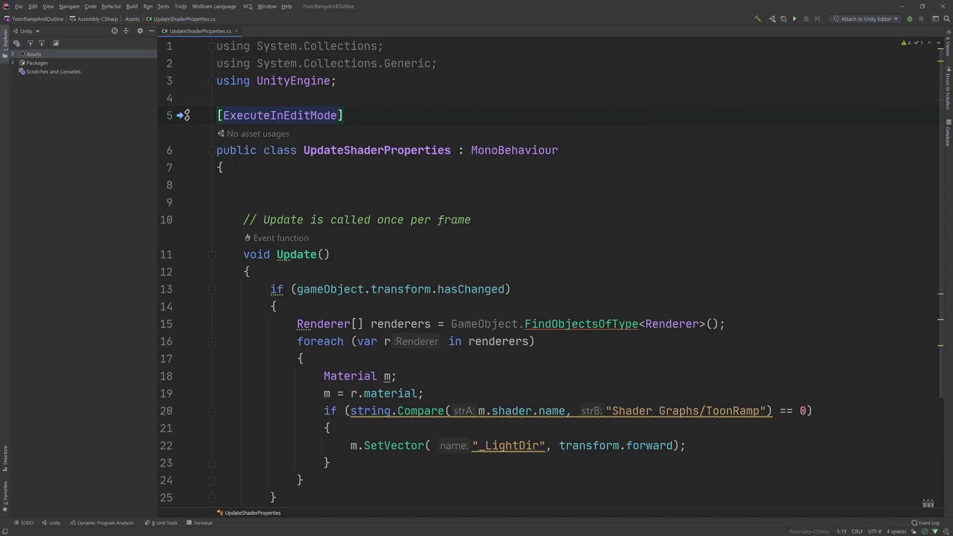
# Insert an #if UNITY_EDITOR directive on its own line above the m = r.material assignment.
pyautogui.press('Down')
pyautogui.press('Down')
pyautogui.press('Down')
pyautogui.press('Down')
pyautogui.press('Down')
pyautogui.press('Down')
pyautogui.press('Down')
pyautogui.press('Down')
pyautogui.press('Down')
pyautogui.press('Down')
pyautogui.press('Down')
pyautogui.press('Down')
pyautogui.press('Down')
pyautogui.press('Down')
pyautogui.press('Down')
pyautogui.press('Down')
pyautogui.press('Down')
pyautogui.press('Up')
pyautogui.press('Up')
pyautogui.press('Up')
pyautogui.press('Left')
pyautogui.press('Left')
pyautogui.press('Left')
pyautogui.press('Left')
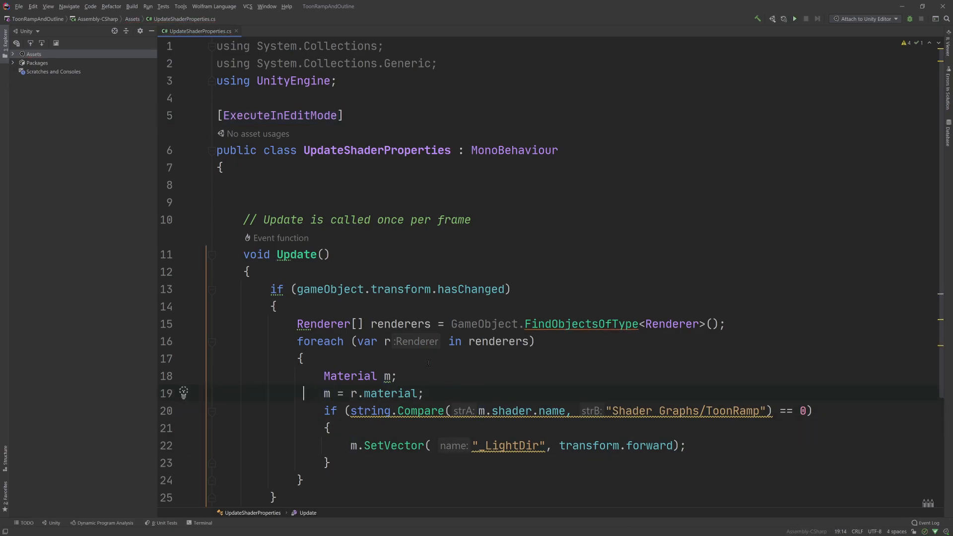
pyautogui.press('Return')
pyautogui.press('Up')
pyautogui.write('#if Un')
pyautogui.press('BackSpace')
pyautogui.write('NITY_')
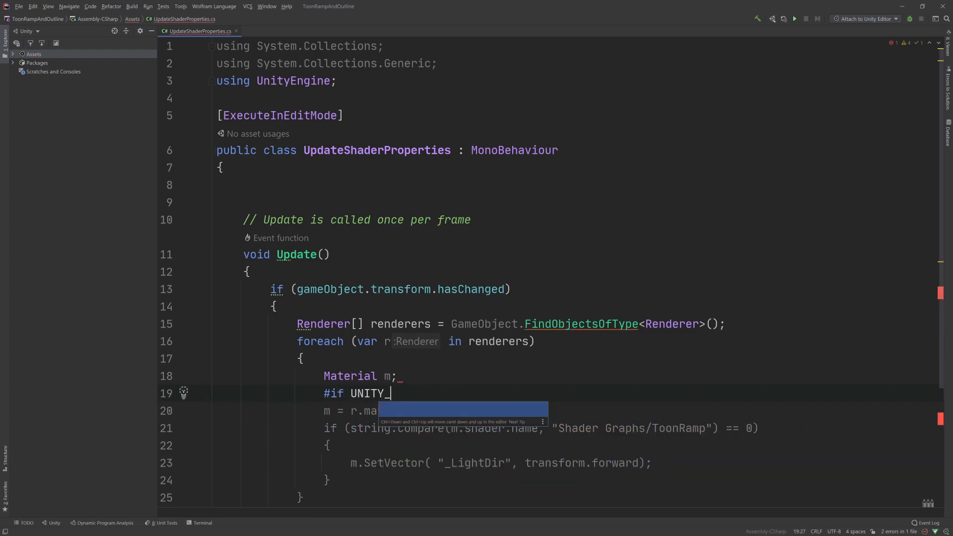
pyautogui.write('EDI')
pyautogui.press('Return')
# Add #else and #endif directives below the m = r.material assignment.
pyautogui.press('Down')
pyautogui.press('Return')
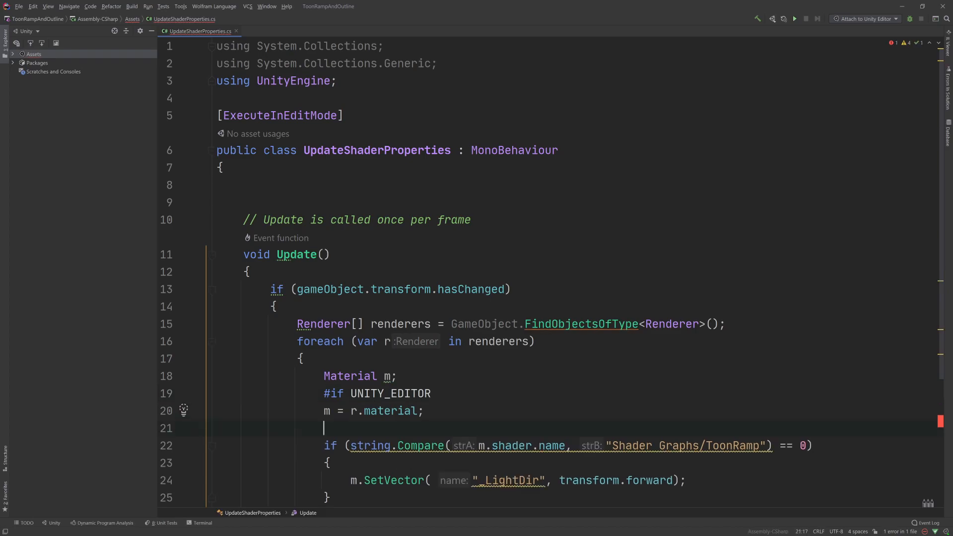
pyautogui.write('#else')
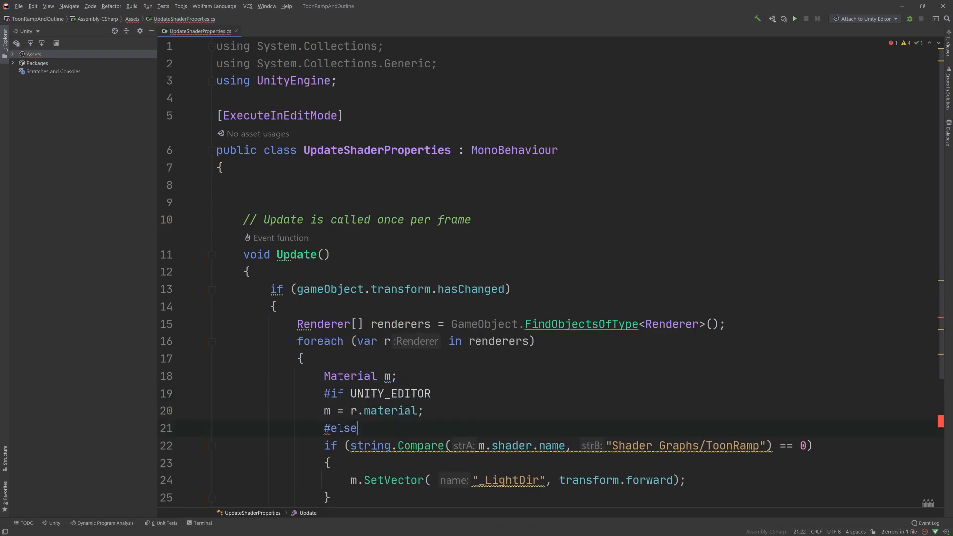
pyautogui.press('Return')
pyautogui.write('#endif')
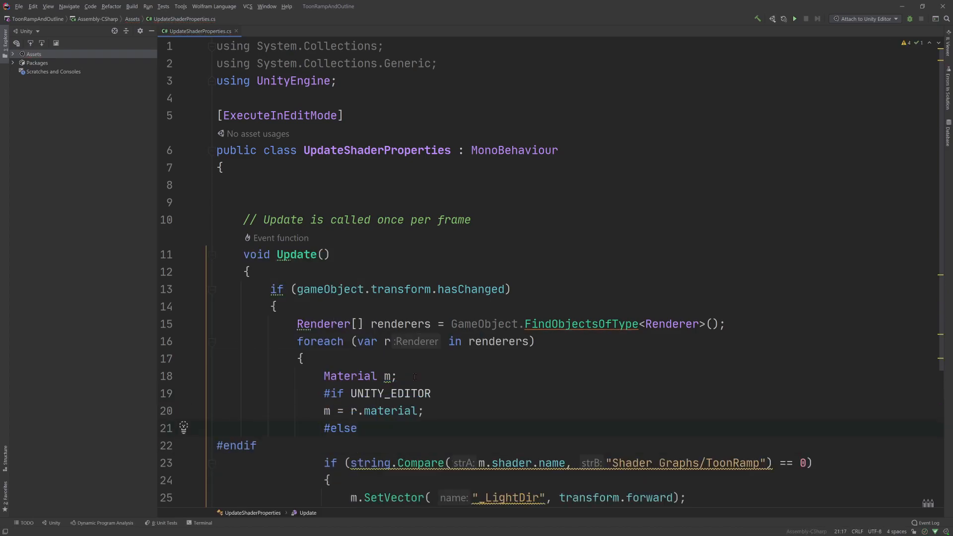
# Remove the indentation before the #else and #if UNITY_EDITOR directives.
pyautogui.keyDown('shift'); pyautogui.click(218, 429); pyautogui.keyUp('shift')
pyautogui.press('BackSpace')
pyautogui.click(324, 394)
pyautogui.hotkey('shift', 'Home')
pyautogui.press('BackSpace')
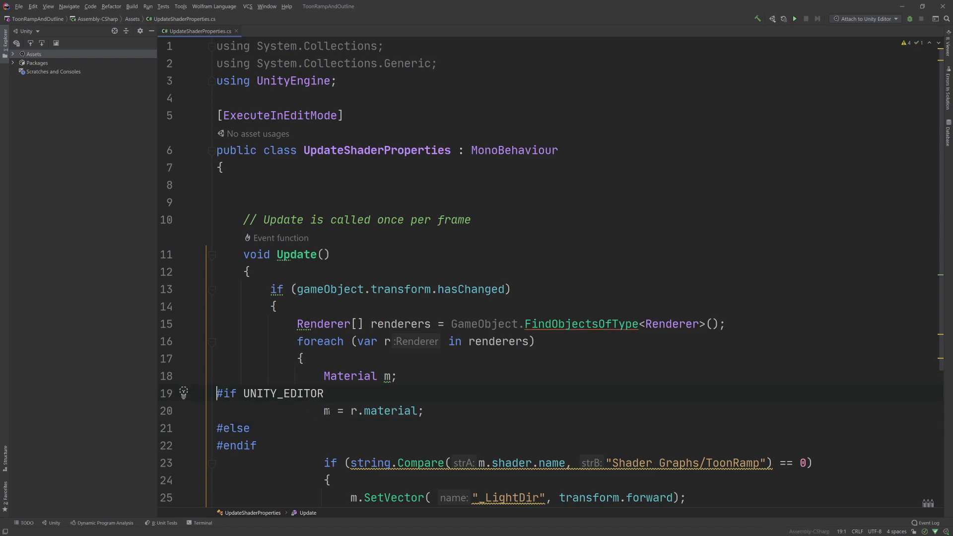
# Duplicate the m = r.material; statement into the #else branch.
pyautogui.click(326, 412)
pyautogui.keyDown('shift'); pyautogui.click(423, 412); pyautogui.keyUp('shift')
pyautogui.hotkey('ctrl', 'c')
pyautogui.click(364, 428)
pyautogui.press('Return')
pyautogui.press('Tab')
pyautogui.press('Tab')
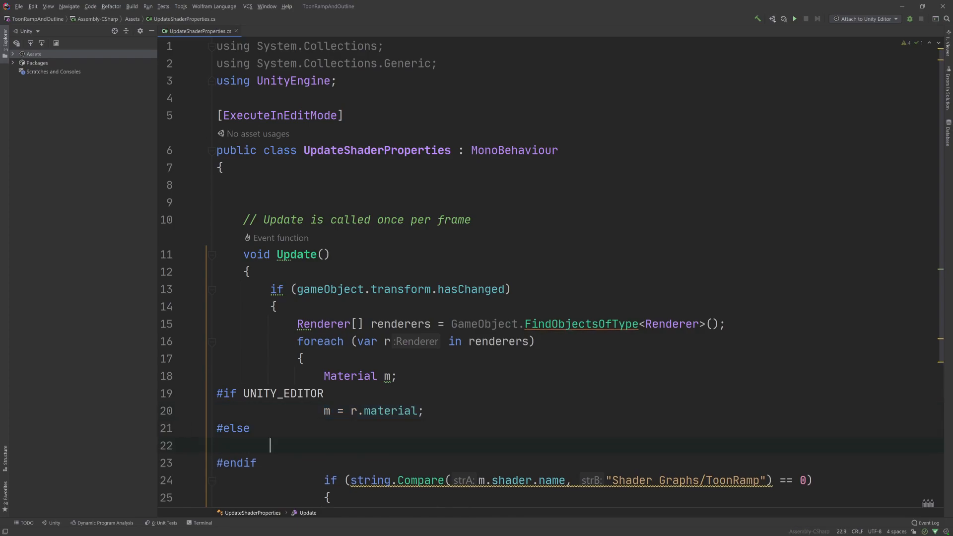
pyautogui.hotkey('ctrl', 'v')
# Replace material with sharedMaterial in the assignment under #if UNITY_EDITOR.
pyautogui.press('Left')
pyautogui.hotkey('ctrl', 'w')
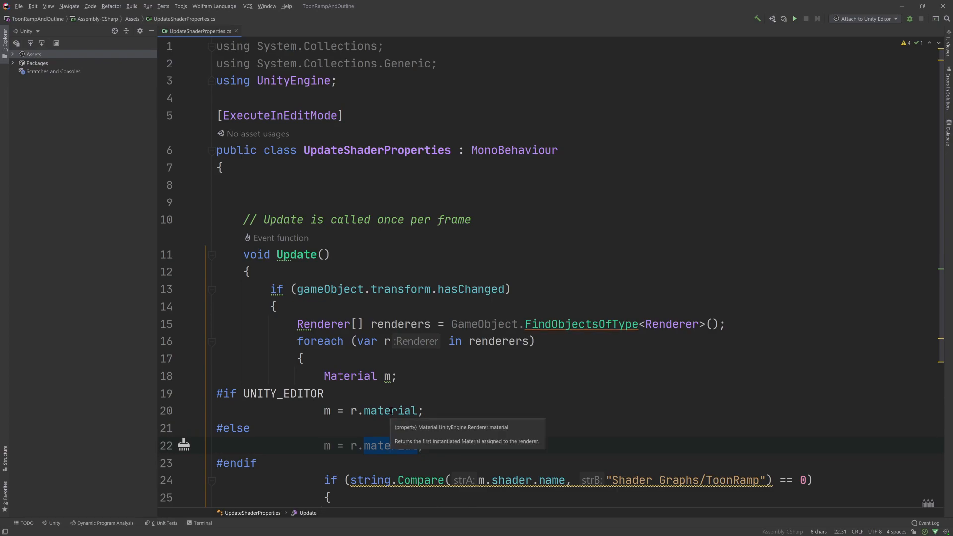
pyautogui.doubleClick(388, 411)
pyautogui.write('sha')
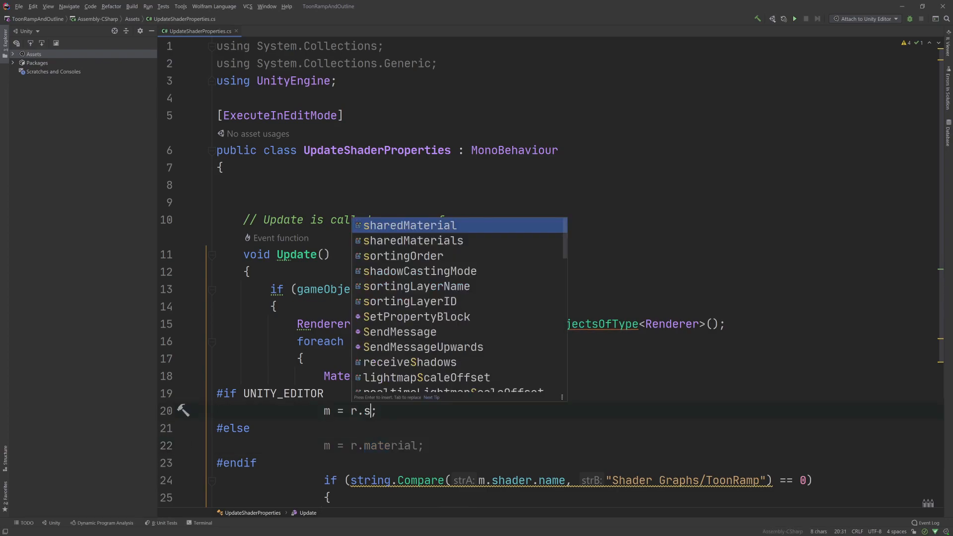
pyautogui.press('Return')
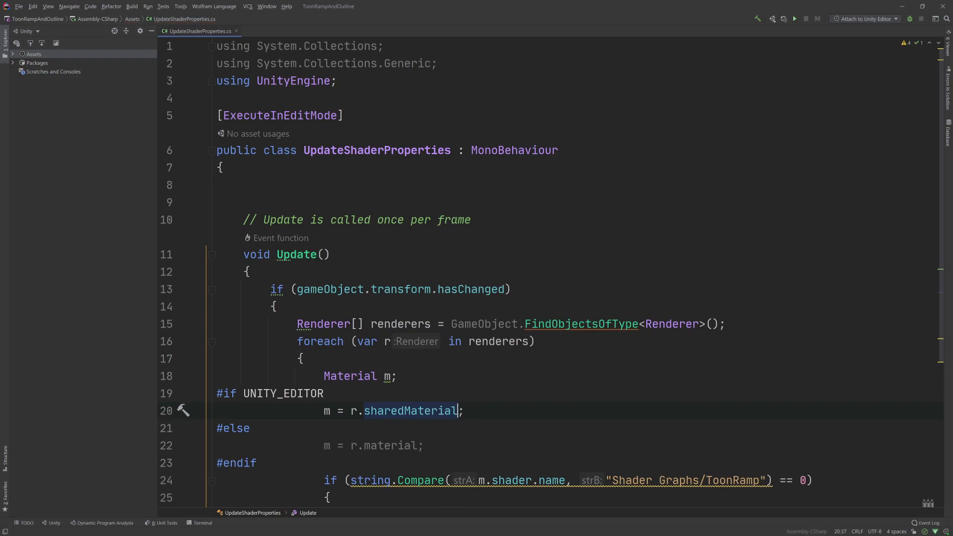
# Delete the blank lines between the class's opening brace and the Update comment, and switch back to Unity.
pyautogui.click(244, 202)
pyautogui.press('BackSpace')
pyautogui.press('BackSpace')
pyautogui.press('BackSpace')
pyautogui.press('BackSpace')
pyautogui.press('BackSpace')
pyautogui.press('BackSpace')
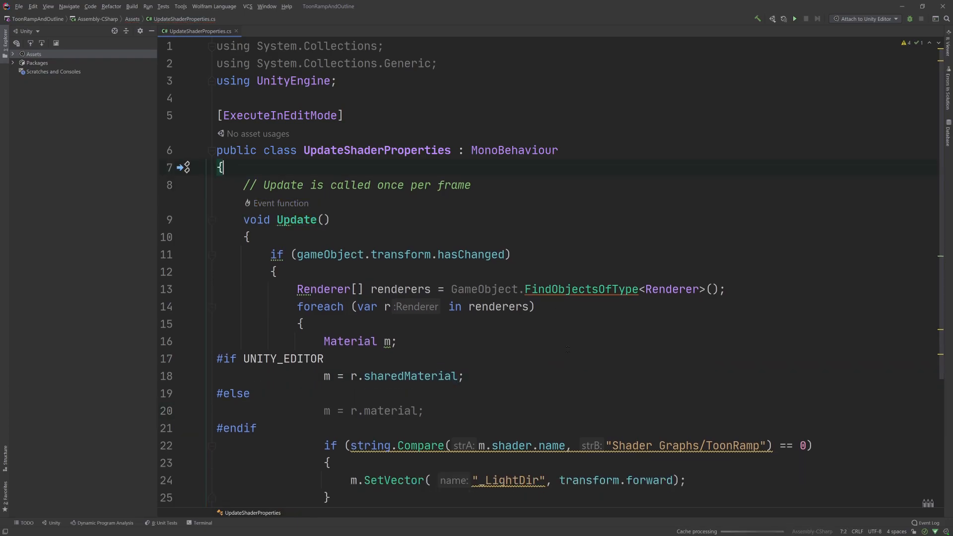
pyautogui.scroll(-1, 561, 350)
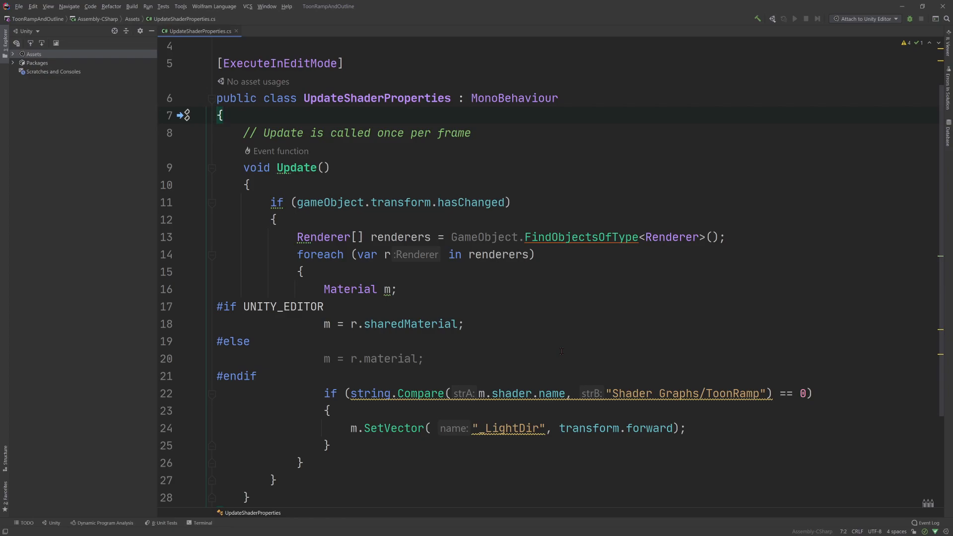
pyautogui.hotkey('alt', 'Tab')
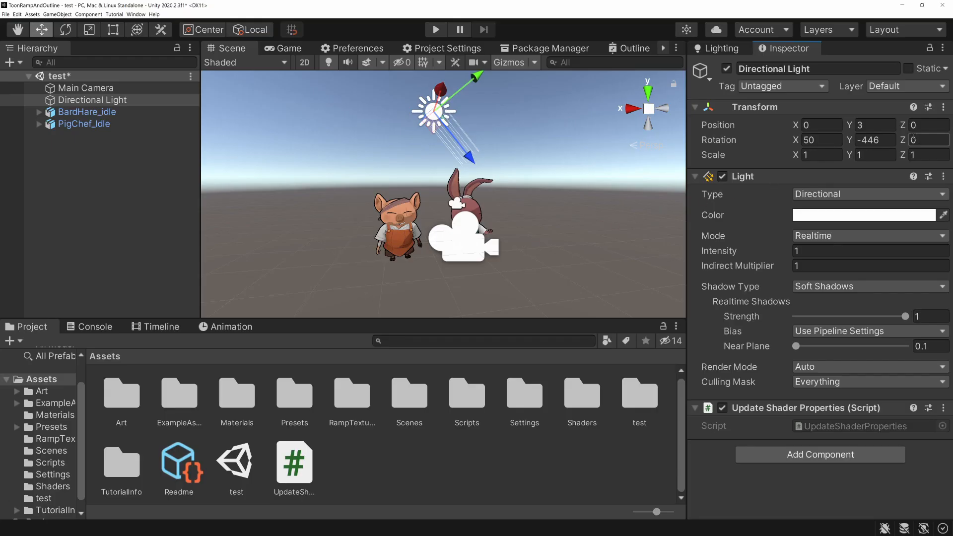
# Test the Directional Light with Y rotations of 0 and 180, and leave its Y rotation at 90.
pyautogui.click(886, 140)
pyautogui.write('0')
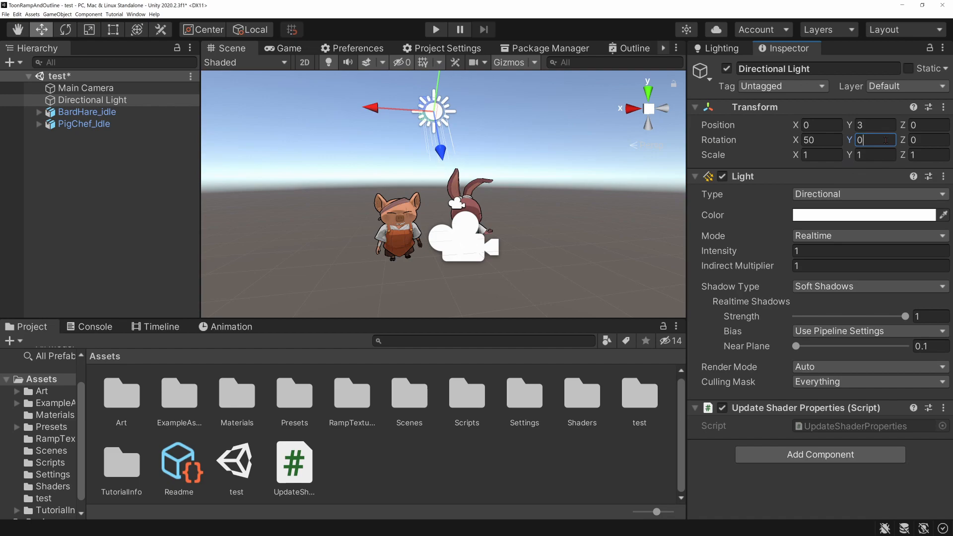
pyautogui.press('BackSpace')
pyautogui.write('180')
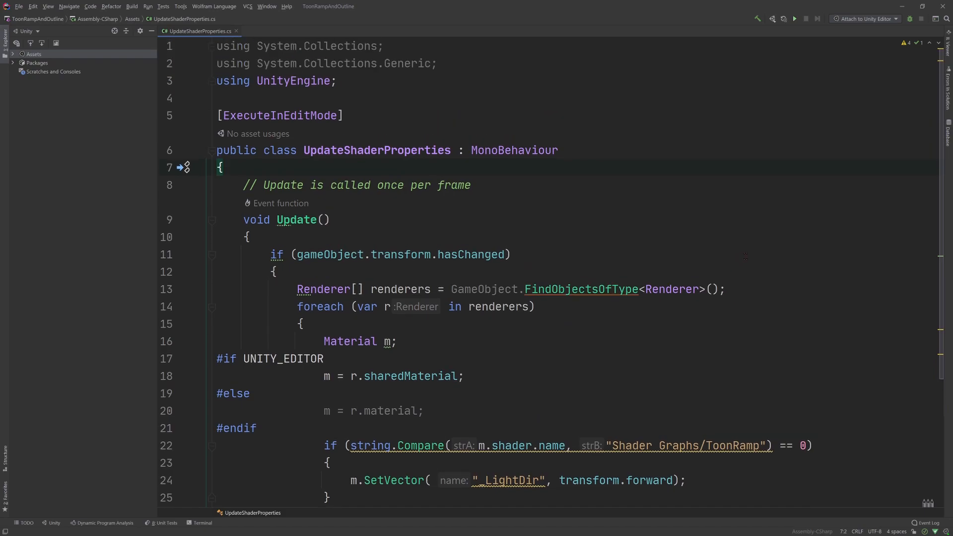
# Review the UpdateShaderProperties code: the hasChanged condition, the renderer lookup and loop, the ToonRamp shader comparison, and the _LightDir SetVector arguments.
pyautogui.scroll(-1, 745, 255)
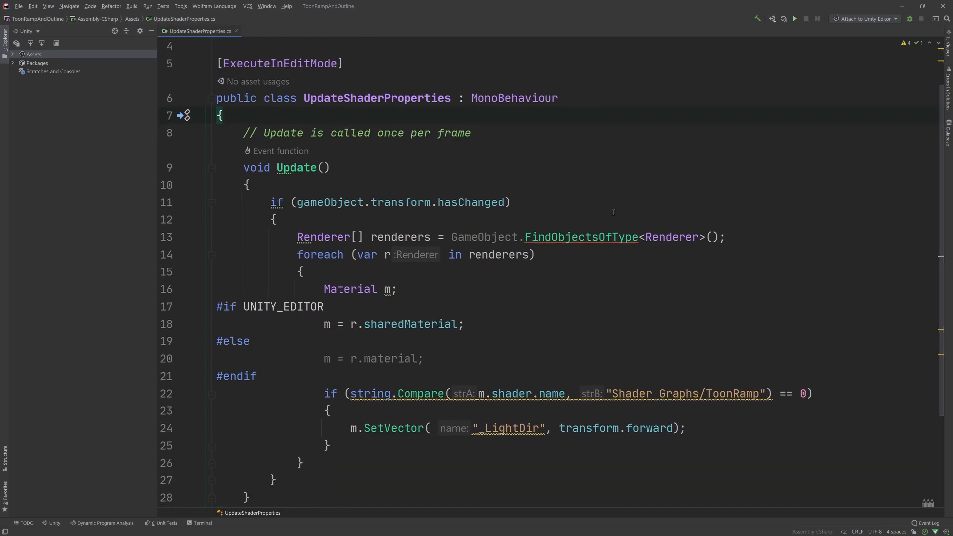
pyautogui.click(297, 203)
pyautogui.moveTo(297, 203); pyautogui.dragTo(506, 203)
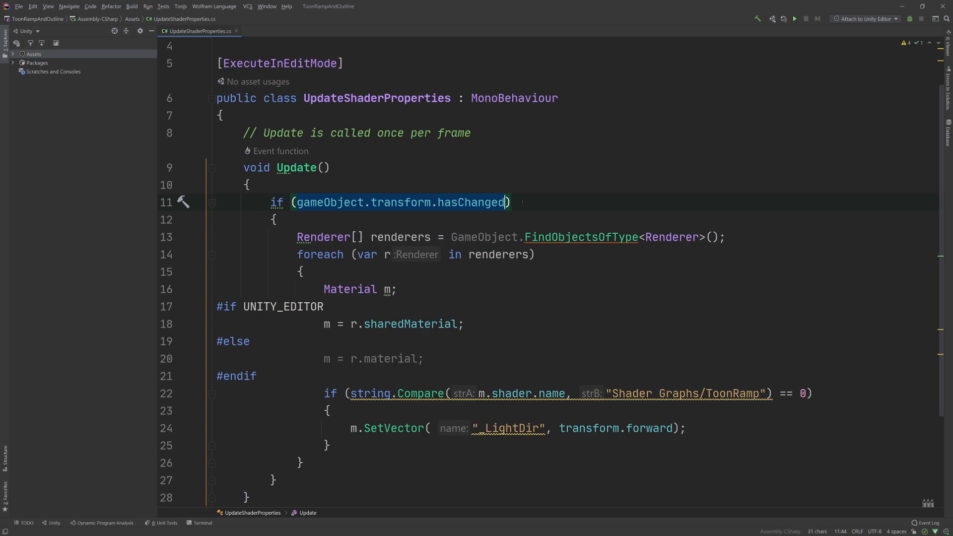
pyautogui.moveTo(297, 238); pyautogui.dragTo(728, 238)
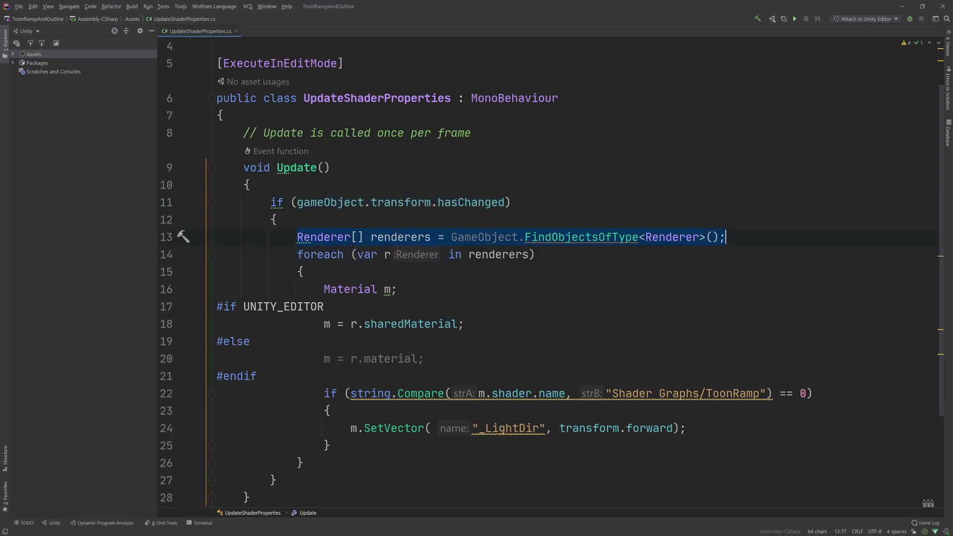
pyautogui.moveTo(385, 256); pyautogui.dragTo(391, 255)
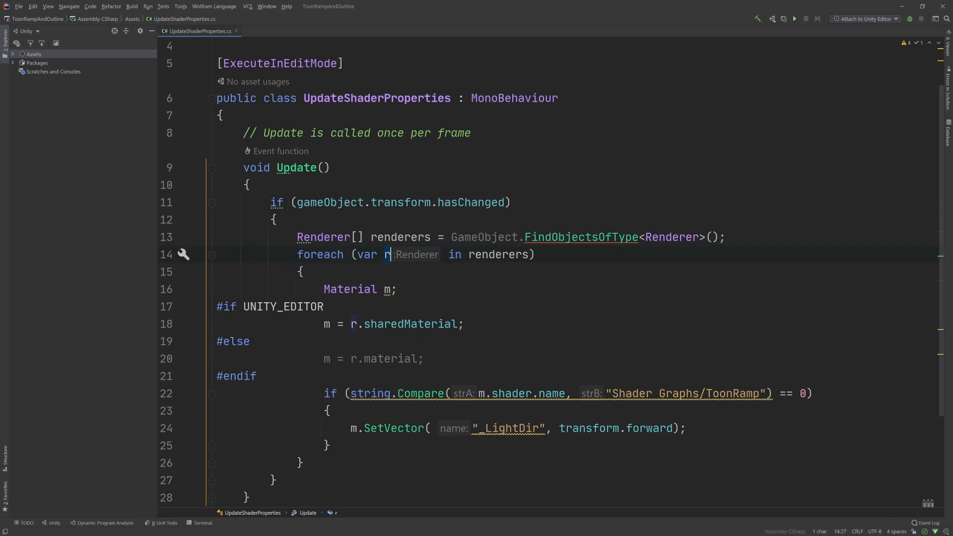
pyautogui.moveTo(491, 393); pyautogui.dragTo(767, 393)
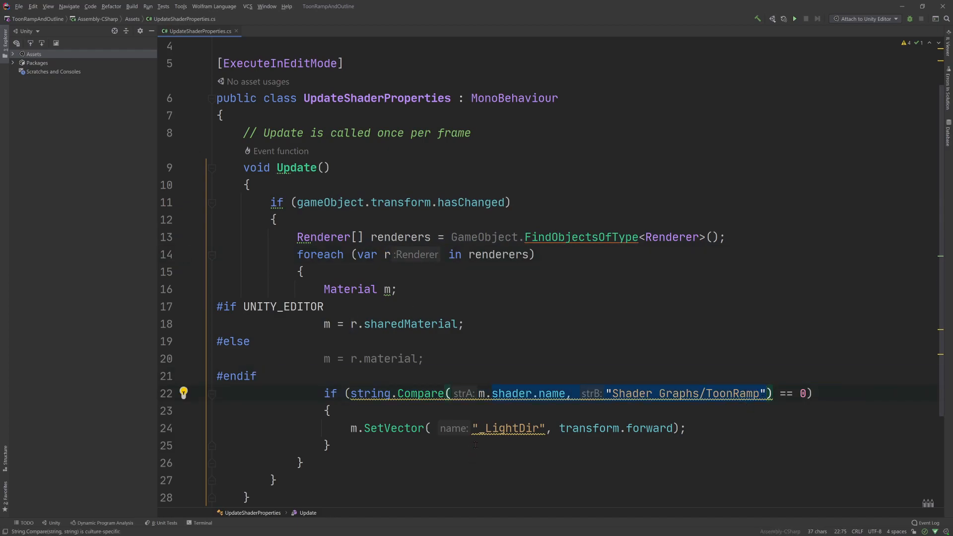
pyautogui.moveTo(560, 428); pyautogui.dragTo(674, 428)
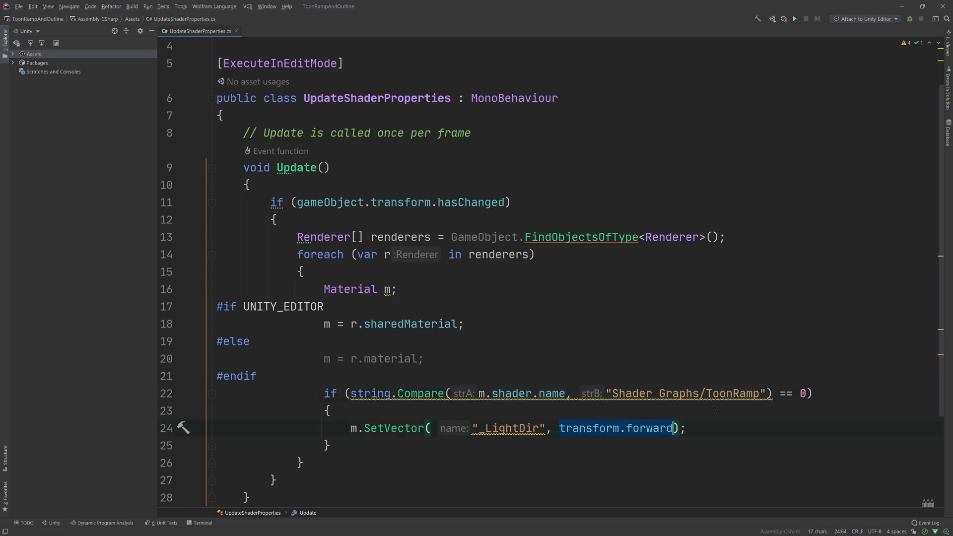
pyautogui.doubleClick(511, 428)
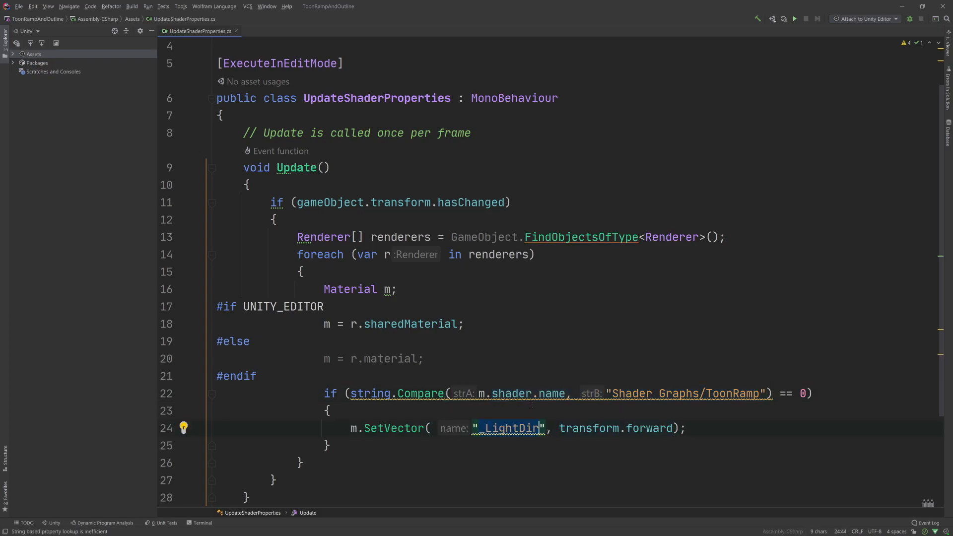
# Switch back to Unity, maximize the Outline shader graph, and examine the Is Front Face and Branch nodes feeding the fragment Alpha.
pyautogui.hotkey('alt', 'Tab')
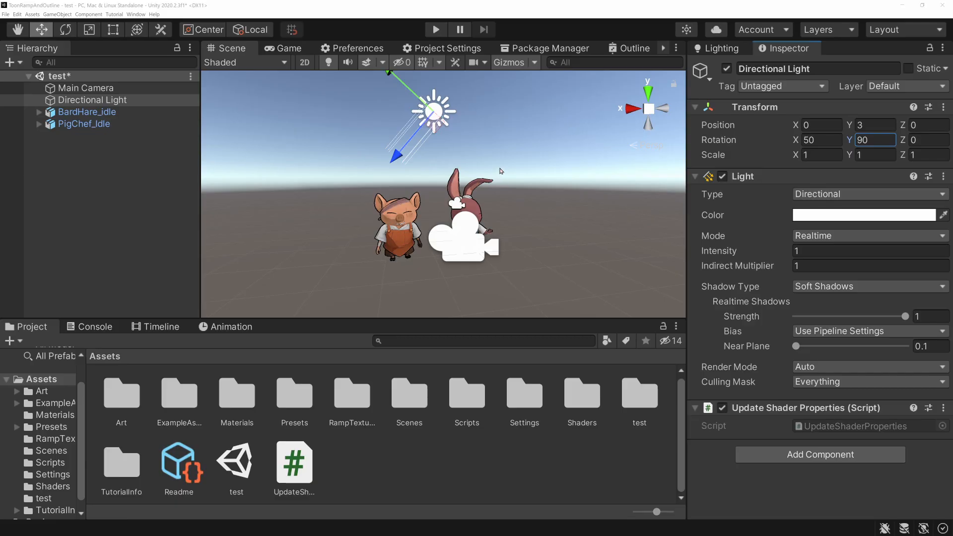
pyautogui.click(635, 48)
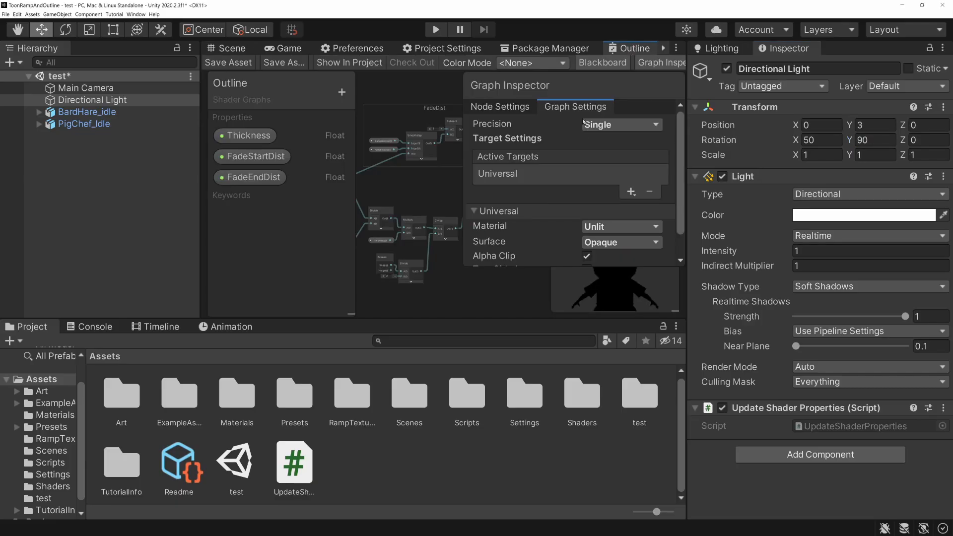
pyautogui.click(676, 47)
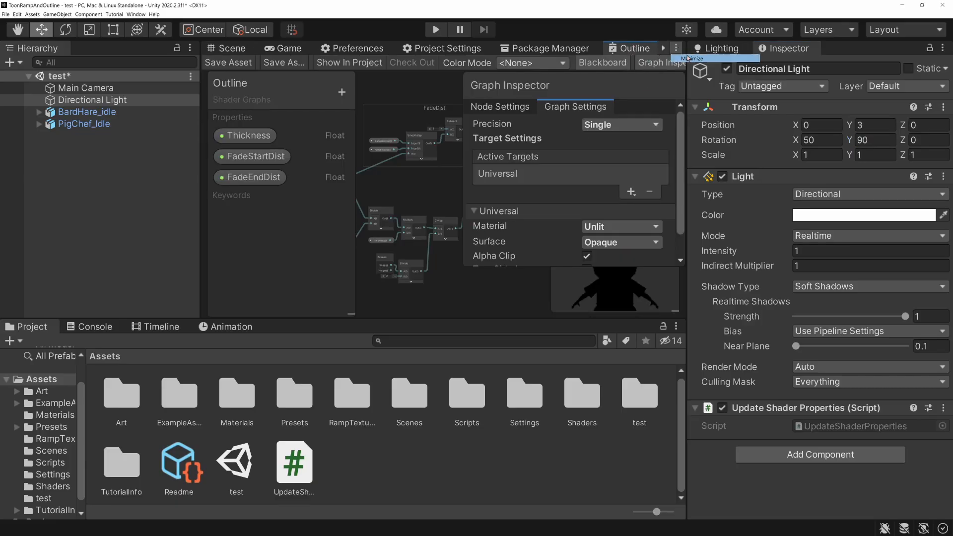
pyautogui.click(695, 62)
pyautogui.scroll(6, 432, 270)
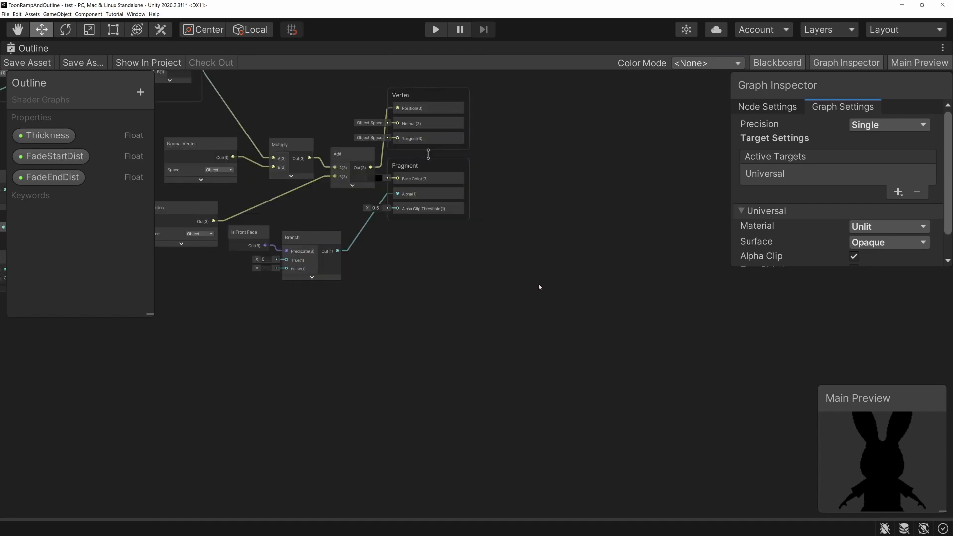
pyautogui.scroll(-3, 452, 283)
pyautogui.scroll(4, 589, 315)
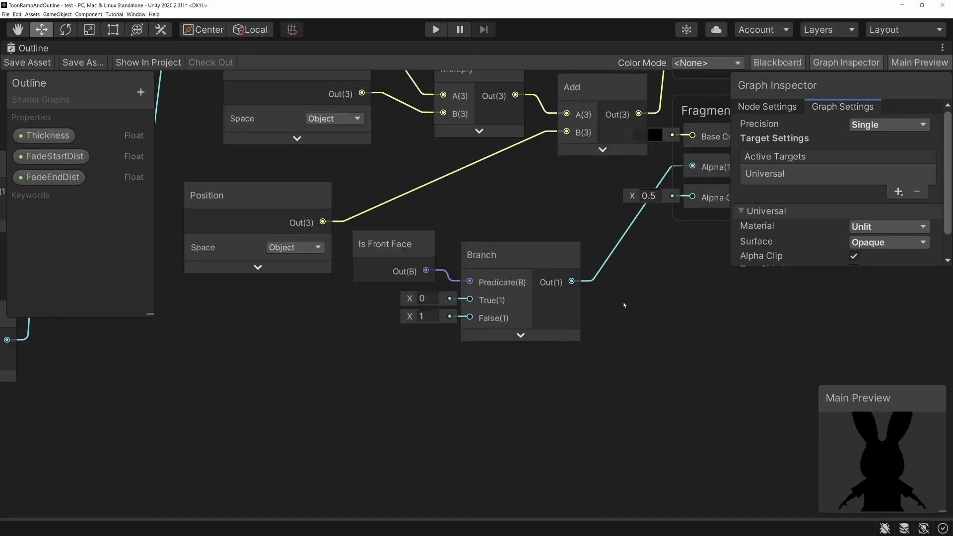
pyautogui.scroll(1, 589, 315)
pyautogui.scroll(-2, 590, 317)
pyautogui.scroll(3, 593, 323)
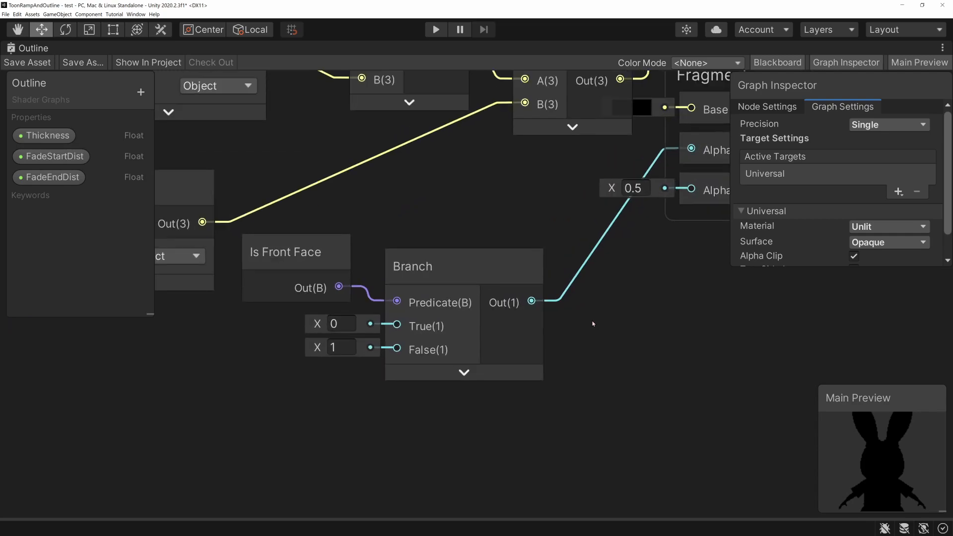
pyautogui.moveTo(606, 325); pyautogui.dragTo(629, 334, button='middle')
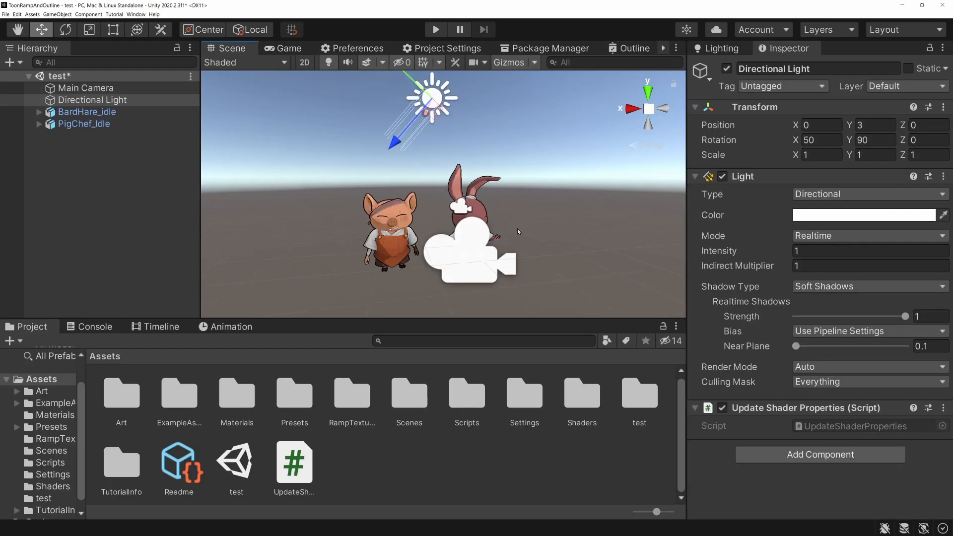
# Inspect both characters up close in the scene and enter Play mode to check their toon shading and outlines.
pyautogui.keyDown('alt'); pyautogui.moveTo(561, 250); pyautogui.dragTo(429, 201); pyautogui.keyUp('alt')
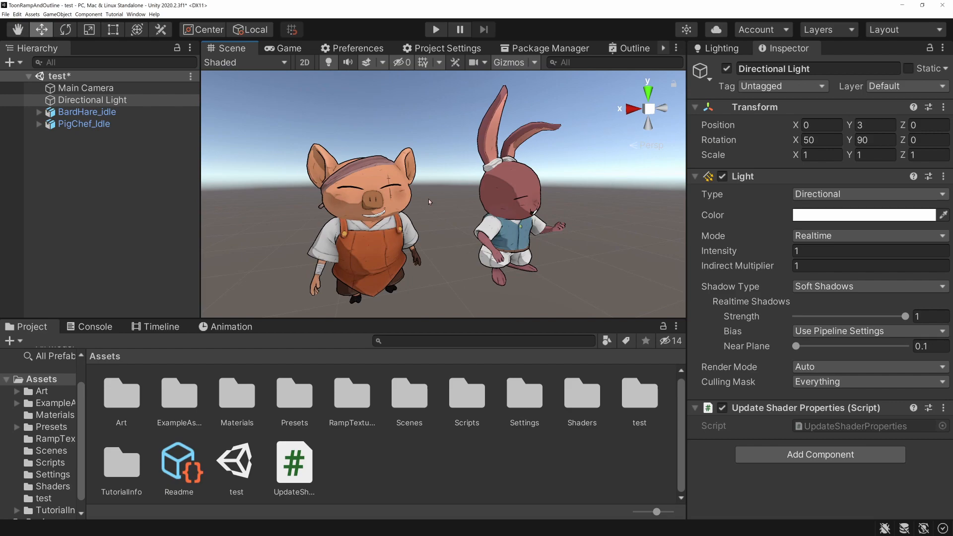
pyautogui.hotkey('ctrl', 'p')
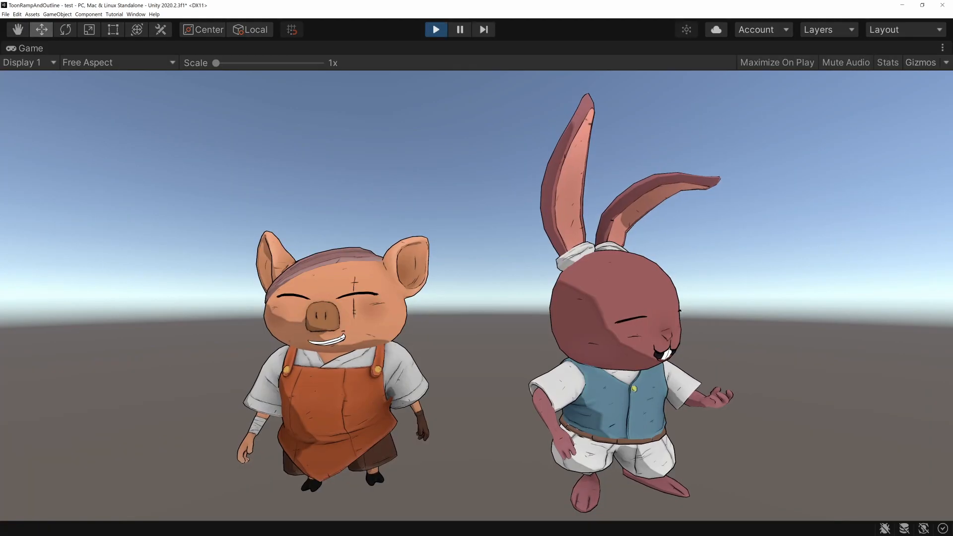